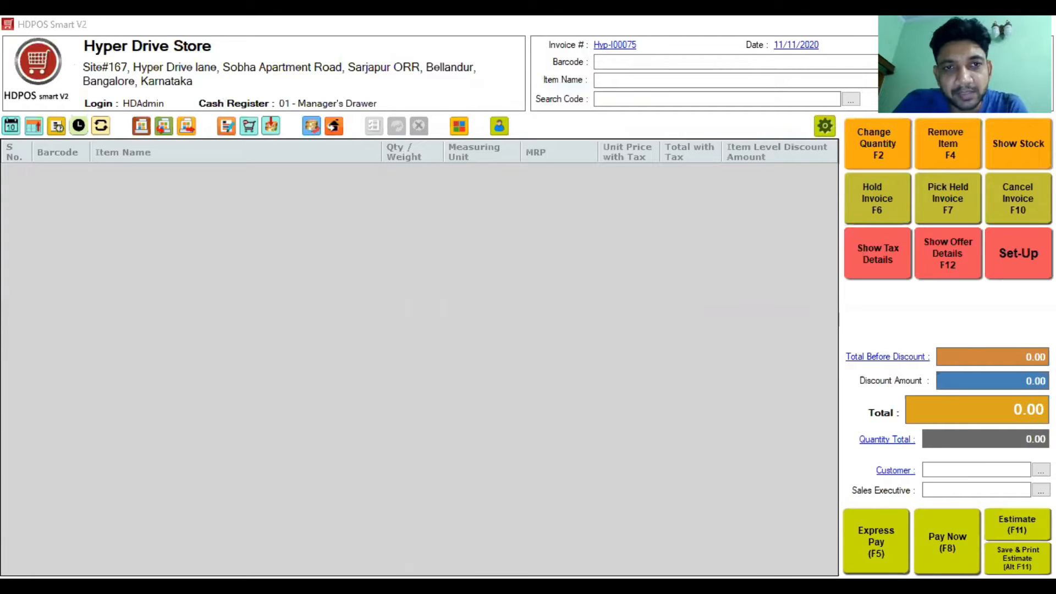
Step: Open the Set-Up window from the billing screen
{"action": "left_click", "coordinate": [1018, 254]}
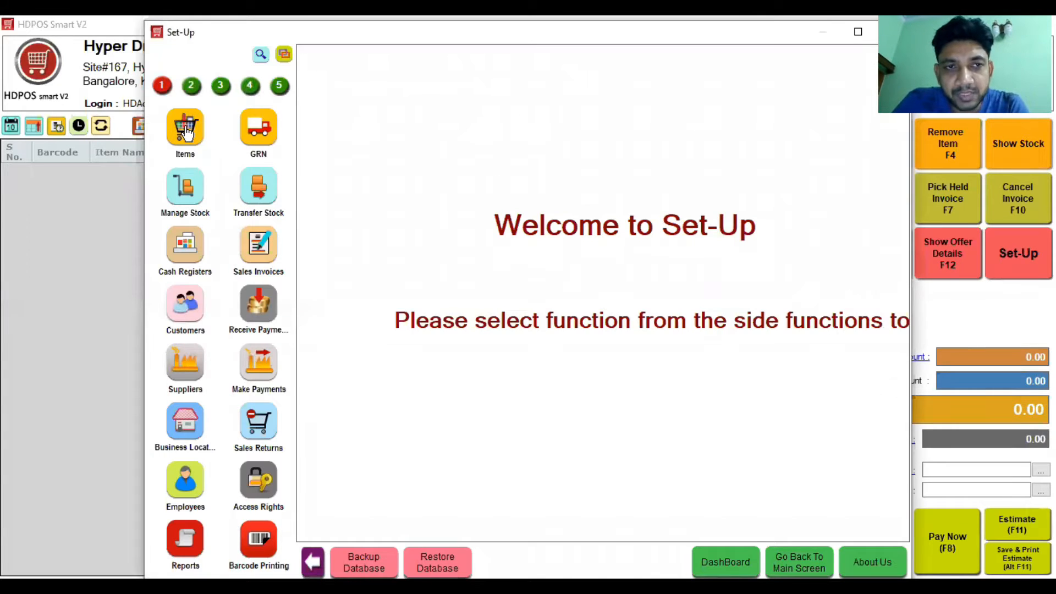
Step: Open the Setup Button Reorder Manager and test-drag Items, GRN, Manage Stock, Suppliers, Employees and other buttons
{"action": "left_click", "coordinate": [283, 56]}
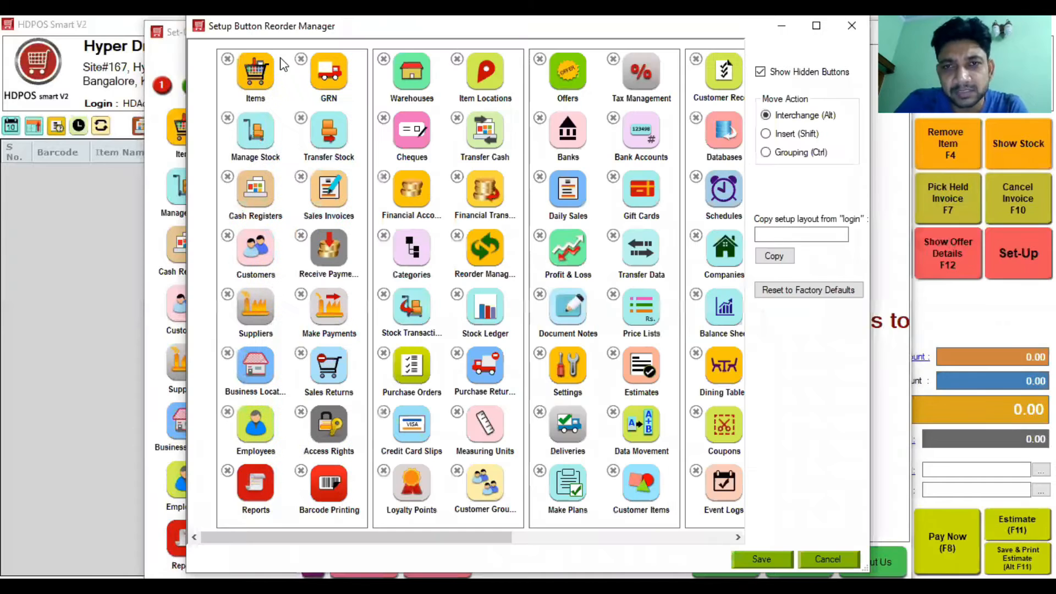
{"action": "mouse_move", "coordinate": [260, 86]}
{"action": "left_mouse_down"}
{"action": "mouse_move", "coordinate": [247, 85]}
{"action": "mouse_move", "coordinate": [255, 89]}
{"action": "left_mouse_up"}
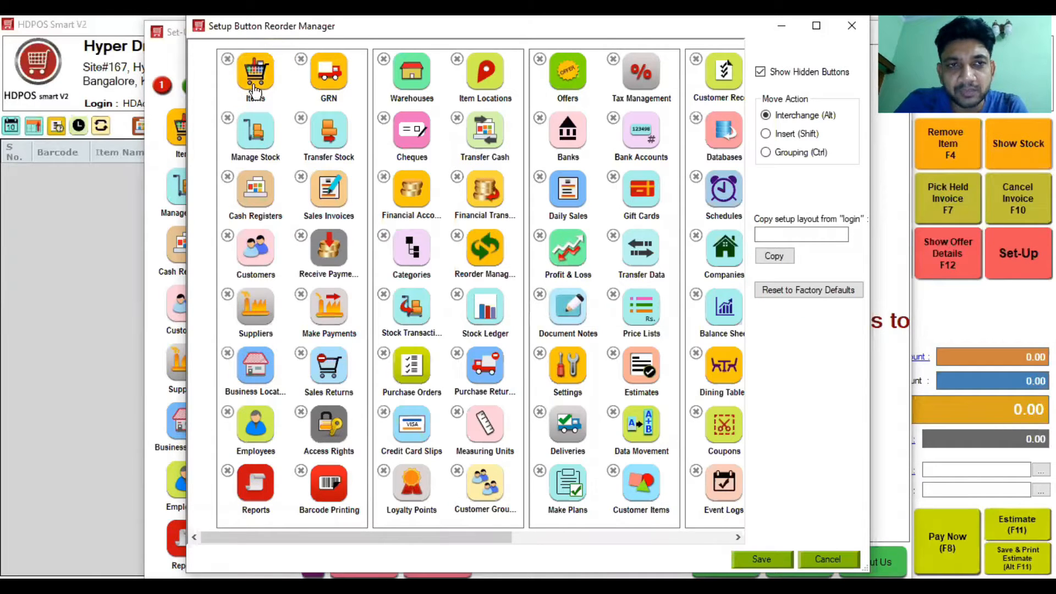
{"action": "left_click_drag", "start_coordinate": [329, 77], "coordinate": [332, 88]}
{"action": "left_click_drag", "start_coordinate": [256, 131], "coordinate": [329, 142]}
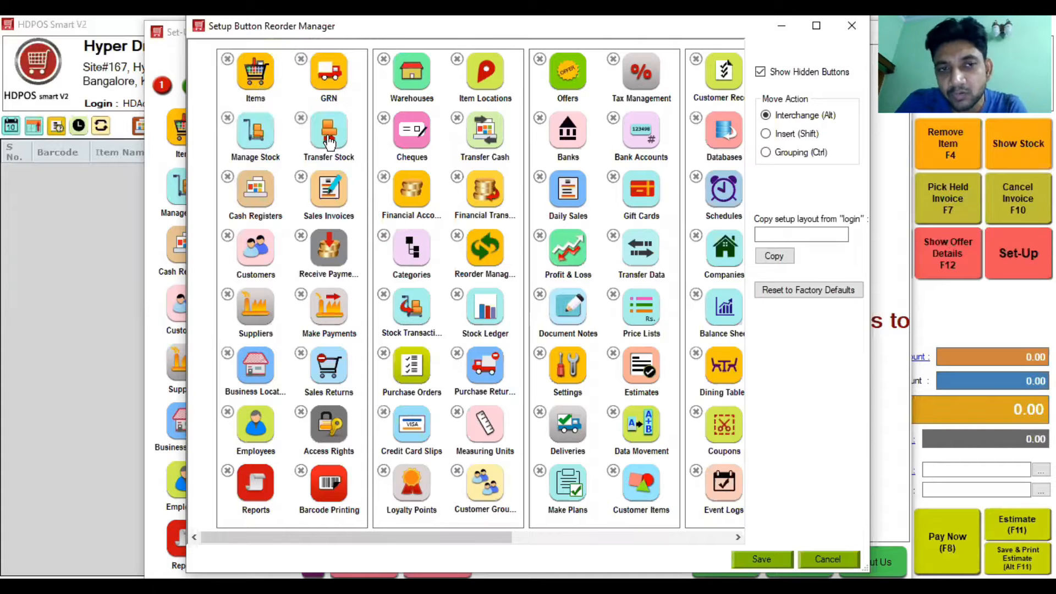
{"action": "mouse_move", "coordinate": [252, 196]}
{"action": "left_mouse_down"}
{"action": "mouse_move", "coordinate": [241, 183]}
{"action": "mouse_move", "coordinate": [257, 204]}
{"action": "left_mouse_up"}
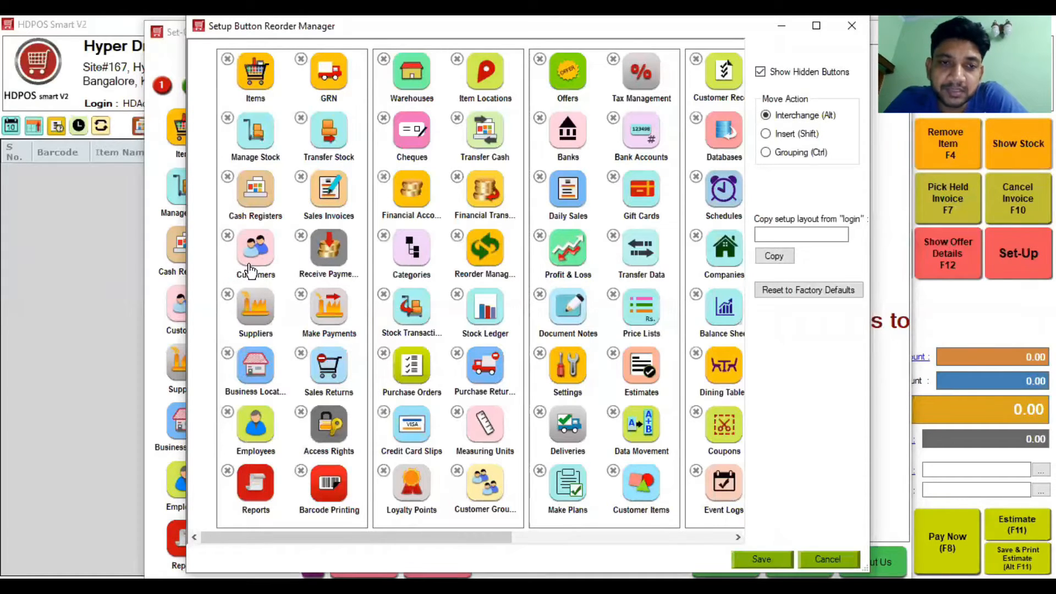
{"action": "left_click_drag", "start_coordinate": [323, 258], "coordinate": [330, 264]}
{"action": "mouse_move", "coordinate": [256, 308]}
{"action": "left_mouse_down"}
{"action": "mouse_move", "coordinate": [244, 315]}
{"action": "mouse_move", "coordinate": [254, 318]}
{"action": "left_mouse_up"}
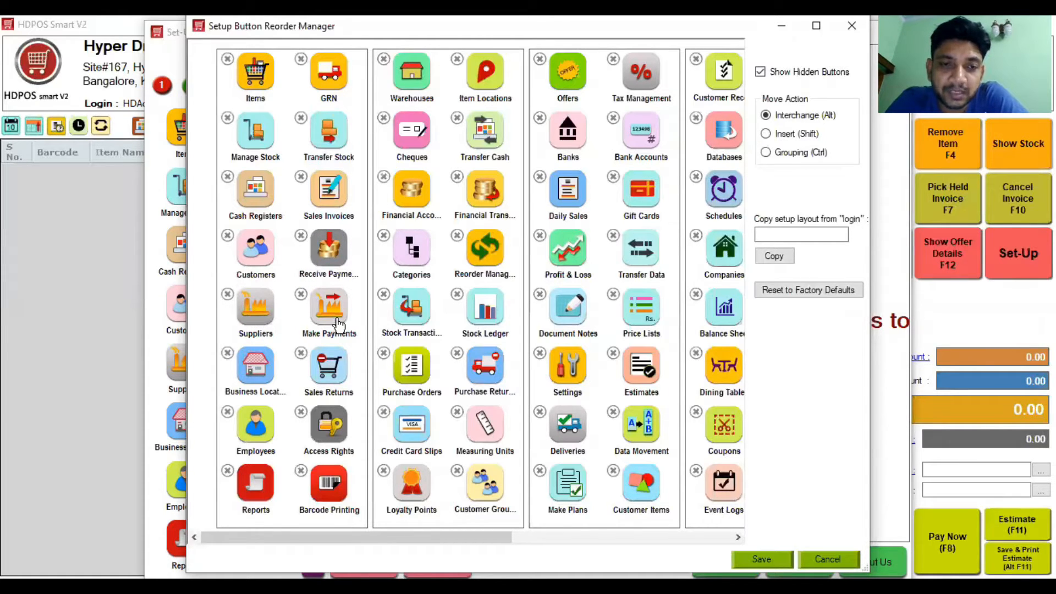
{"action": "mouse_move", "coordinate": [256, 375]}
{"action": "left_mouse_down"}
{"action": "mouse_move", "coordinate": [243, 372]}
{"action": "mouse_move", "coordinate": [251, 360]}
{"action": "mouse_move", "coordinate": [257, 377]}
{"action": "left_mouse_up"}
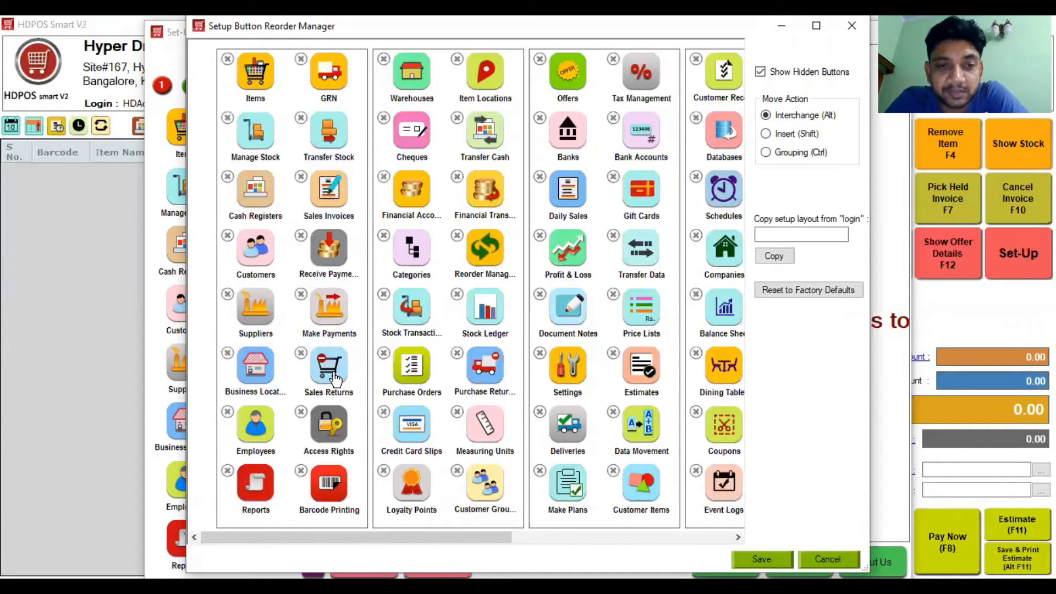
{"action": "left_click_drag", "start_coordinate": [262, 434], "coordinate": [257, 434]}
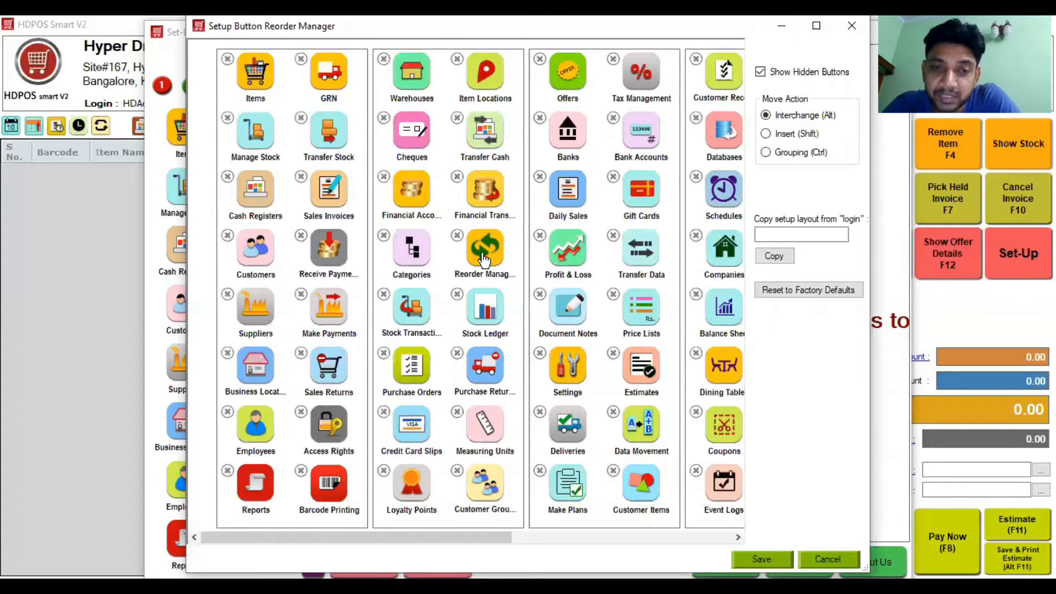
{"action": "left_click_drag", "start_coordinate": [418, 369], "coordinate": [407, 379]}
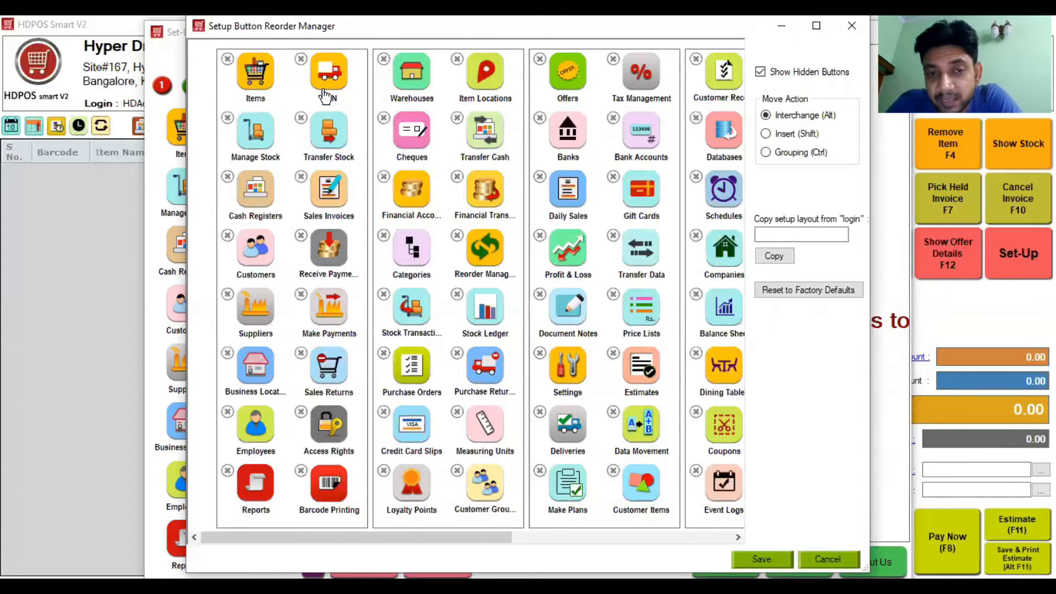
{"action": "left_click_drag", "start_coordinate": [414, 317], "coordinate": [412, 311]}
{"action": "left_click_drag", "start_coordinate": [482, 310], "coordinate": [482, 317]}
{"action": "left_click_drag", "start_coordinate": [482, 372], "coordinate": [483, 374]}
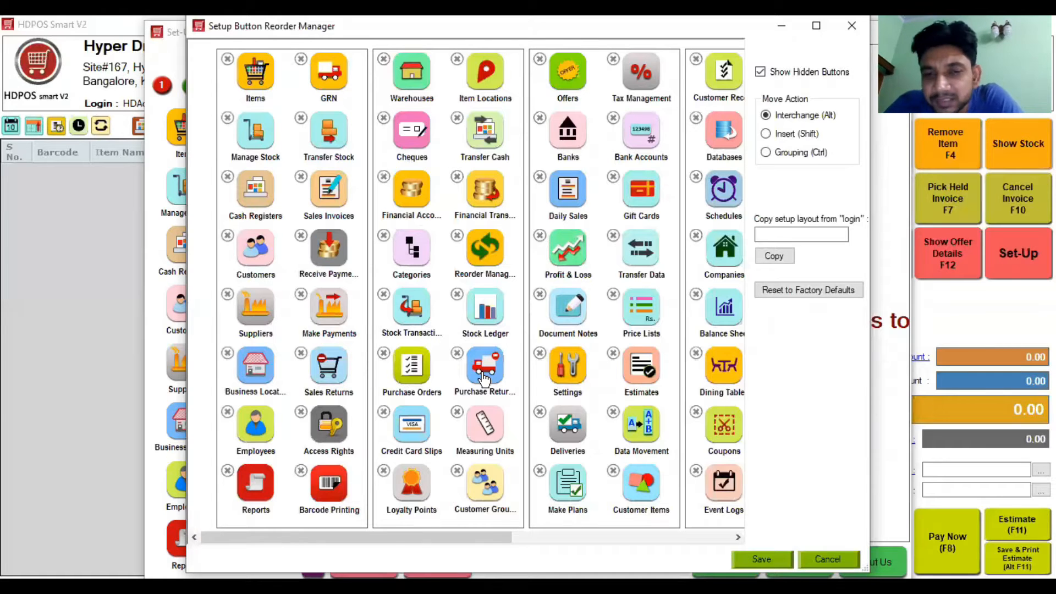
{"action": "left_click_drag", "start_coordinate": [414, 435], "coordinate": [414, 435]}
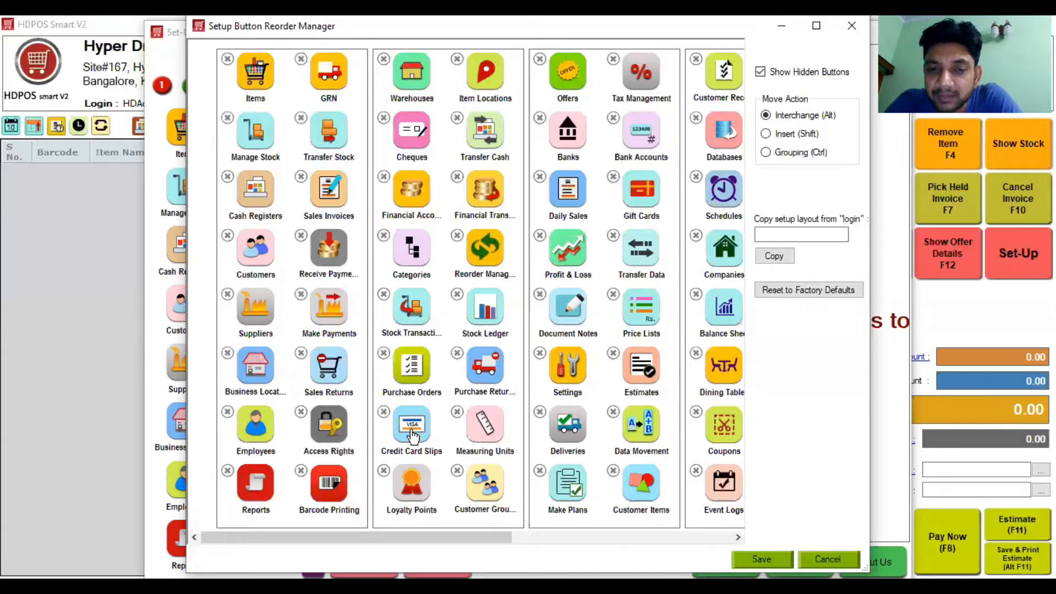
{"action": "left_click_drag", "start_coordinate": [418, 498], "coordinate": [407, 497]}
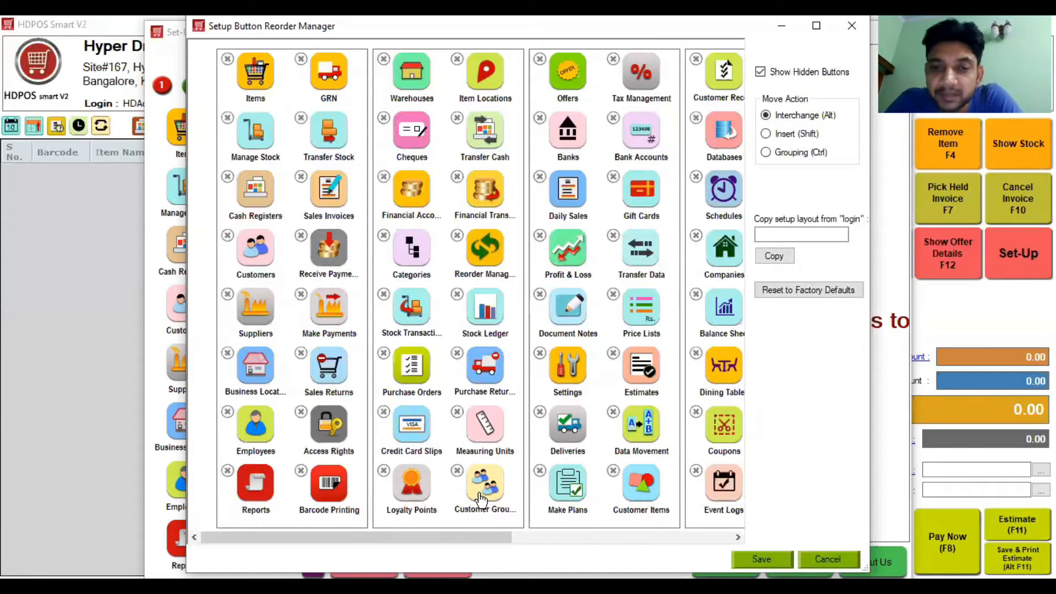
{"action": "left_click", "coordinate": [647, 539]}
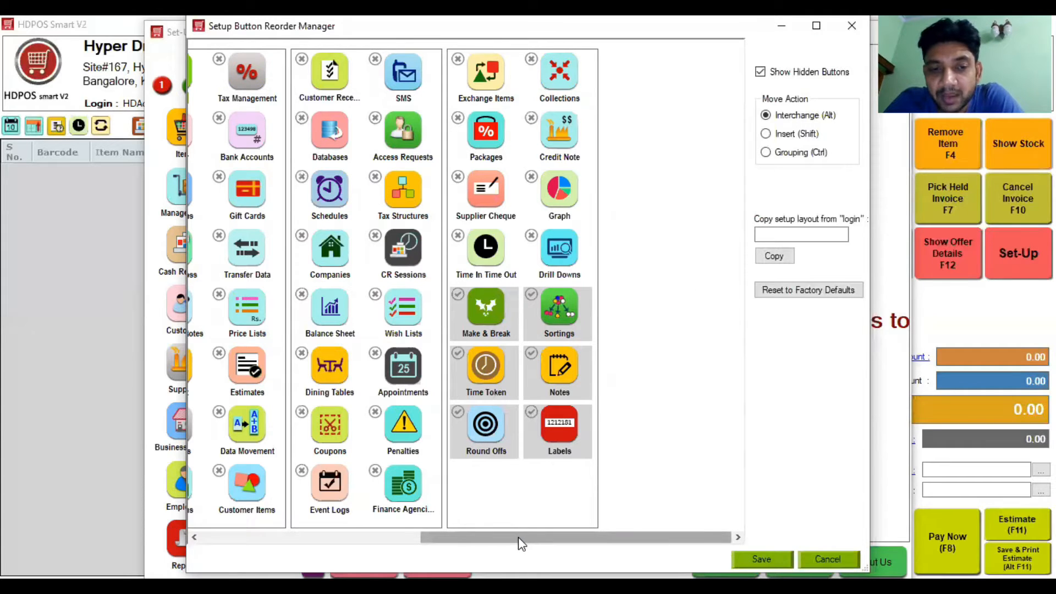
{"action": "left_click_drag", "start_coordinate": [518, 537], "coordinate": [401, 537]}
{"action": "left_click_drag", "start_coordinate": [231, 474], "coordinate": [302, 497]}
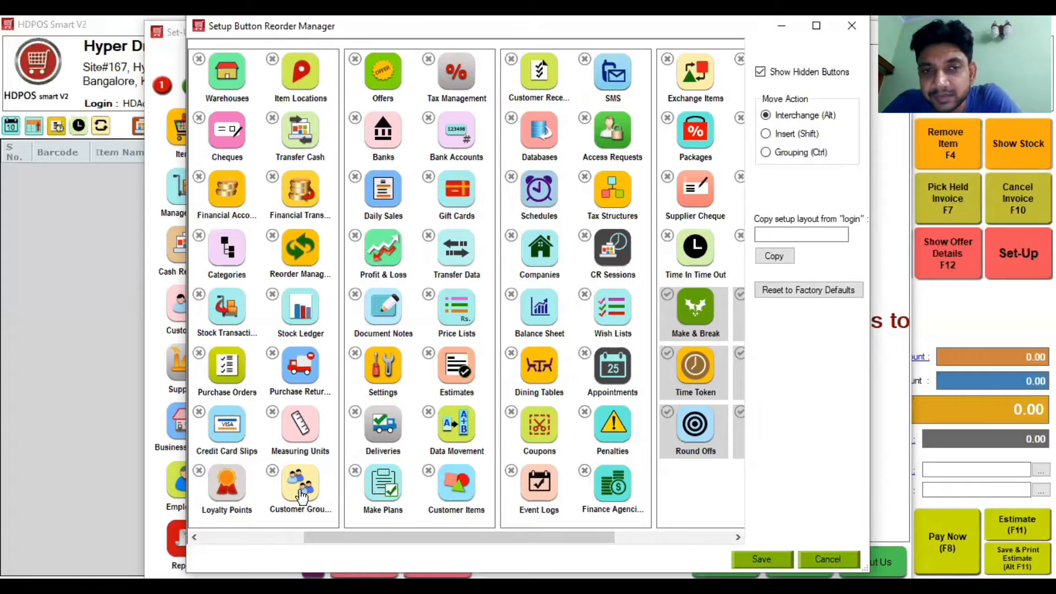
{"action": "mouse_move", "coordinate": [383, 77]}
{"action": "left_mouse_down"}
{"action": "mouse_move", "coordinate": [376, 88]}
{"action": "mouse_move", "coordinate": [387, 89]}
{"action": "left_mouse_up"}
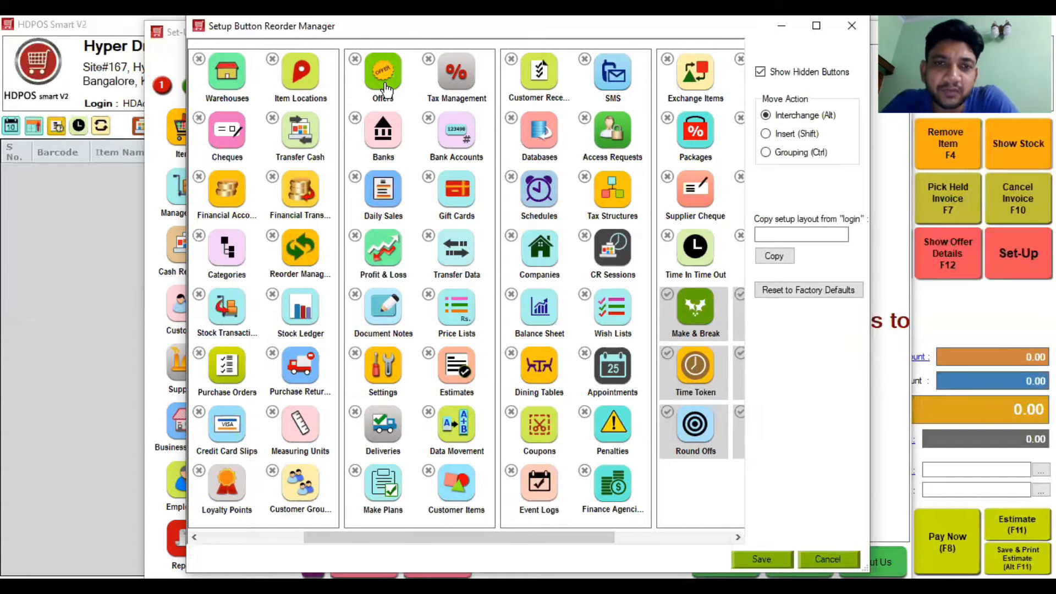
{"action": "left_click_drag", "start_coordinate": [452, 88], "coordinate": [446, 91]}
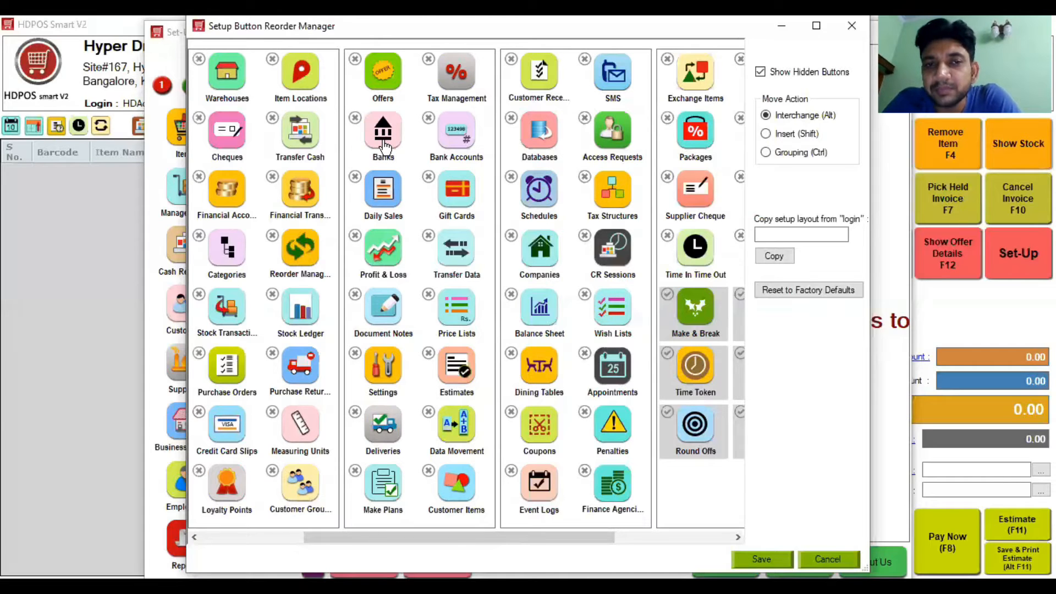
{"action": "left_click_drag", "start_coordinate": [463, 141], "coordinate": [450, 136]}
{"action": "mouse_move", "coordinate": [456, 194]}
{"action": "left_mouse_down"}
{"action": "mouse_move", "coordinate": [442, 193]}
{"action": "mouse_move", "coordinate": [452, 198]}
{"action": "left_mouse_up"}
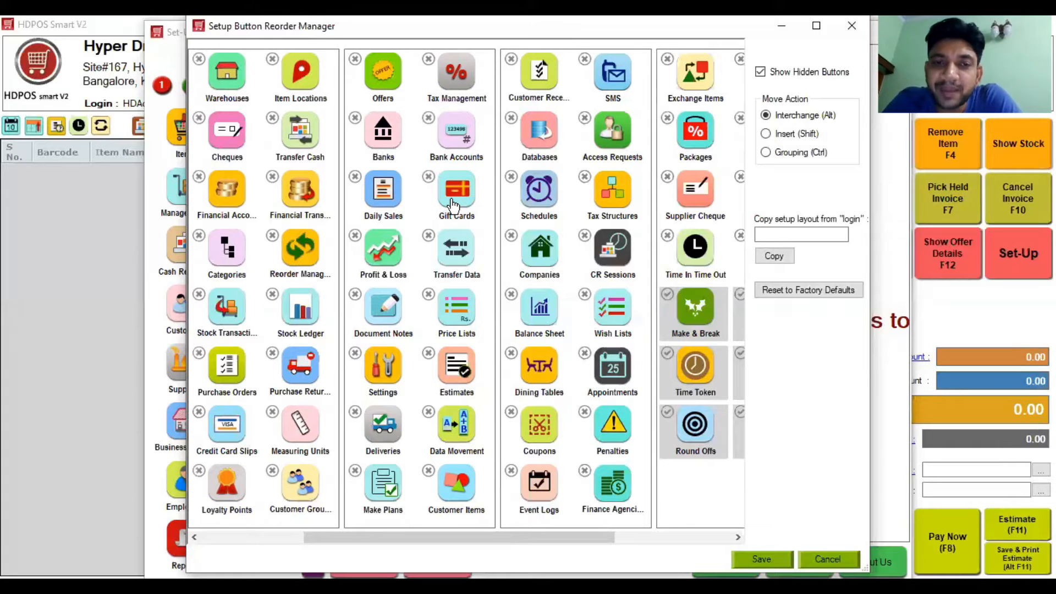
{"action": "mouse_move", "coordinate": [461, 256]}
{"action": "left_mouse_down"}
{"action": "mouse_move", "coordinate": [452, 247]}
{"action": "mouse_move", "coordinate": [456, 258]}
{"action": "left_mouse_up"}
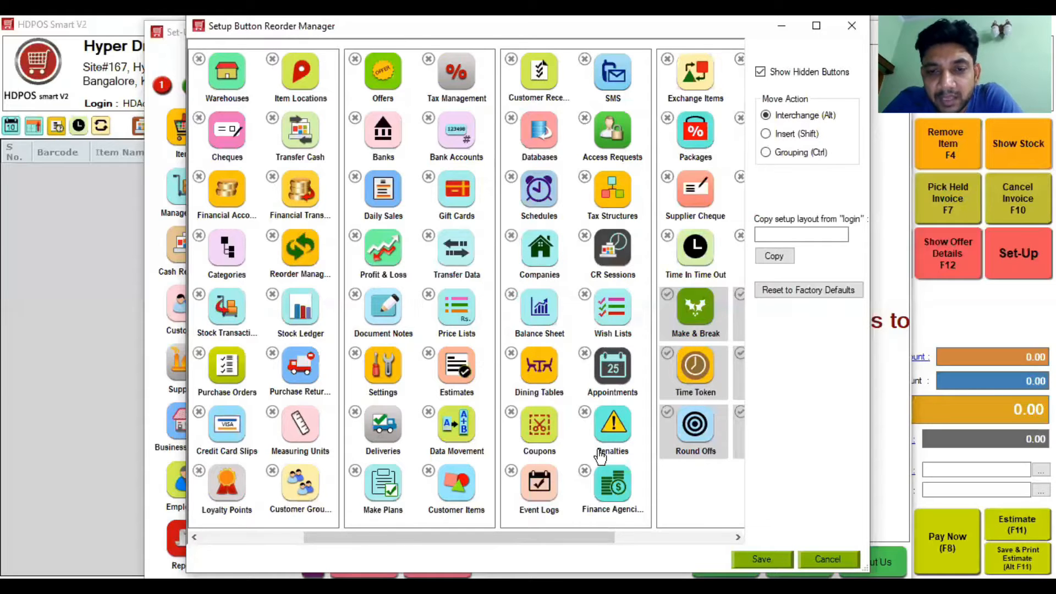
Step: Move Appointments into the Dining Tables position and make Labels visible again
{"action": "left_click", "coordinate": [711, 539]}
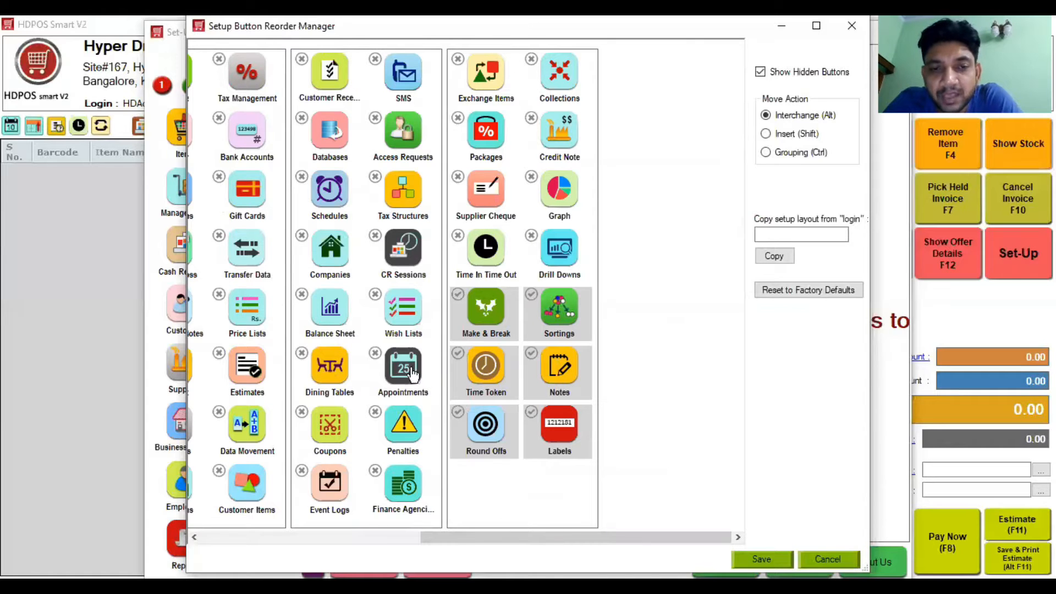
{"action": "left_click_drag", "start_coordinate": [405, 380], "coordinate": [302, 355]}
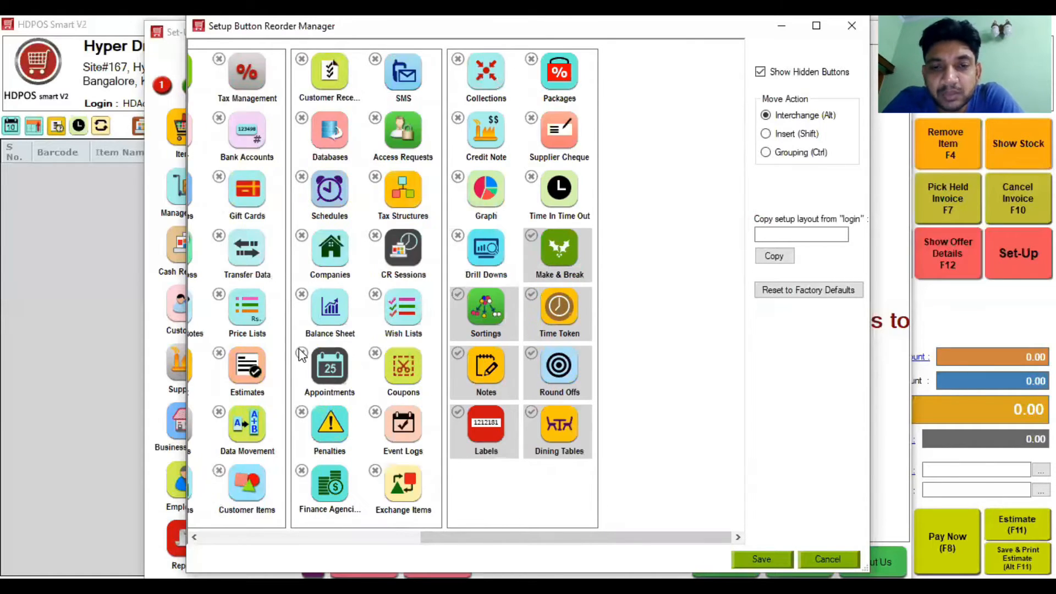
{"action": "left_click", "coordinate": [456, 414]}
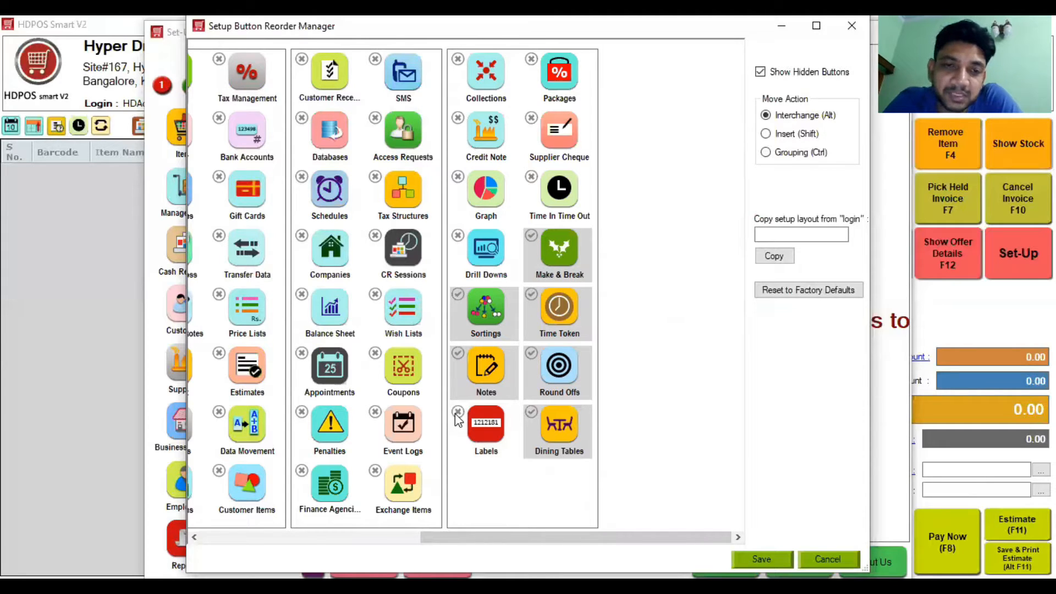
Step: Hide Coupons, Penalties and Finance Agencies, then open the Items setup
{"action": "left_click", "coordinate": [375, 353]}
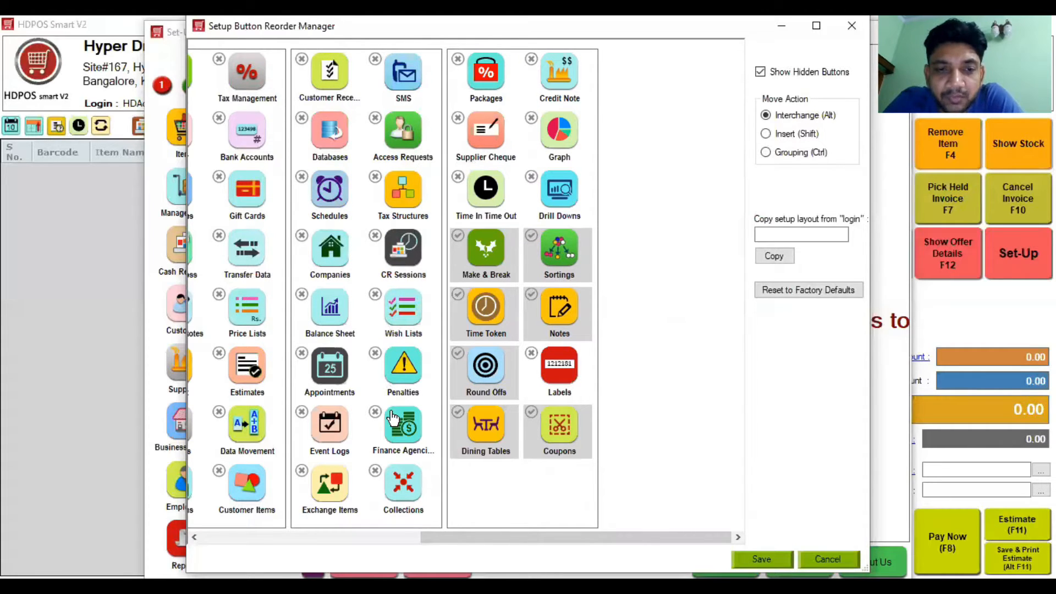
{"action": "left_click", "coordinate": [376, 353]}
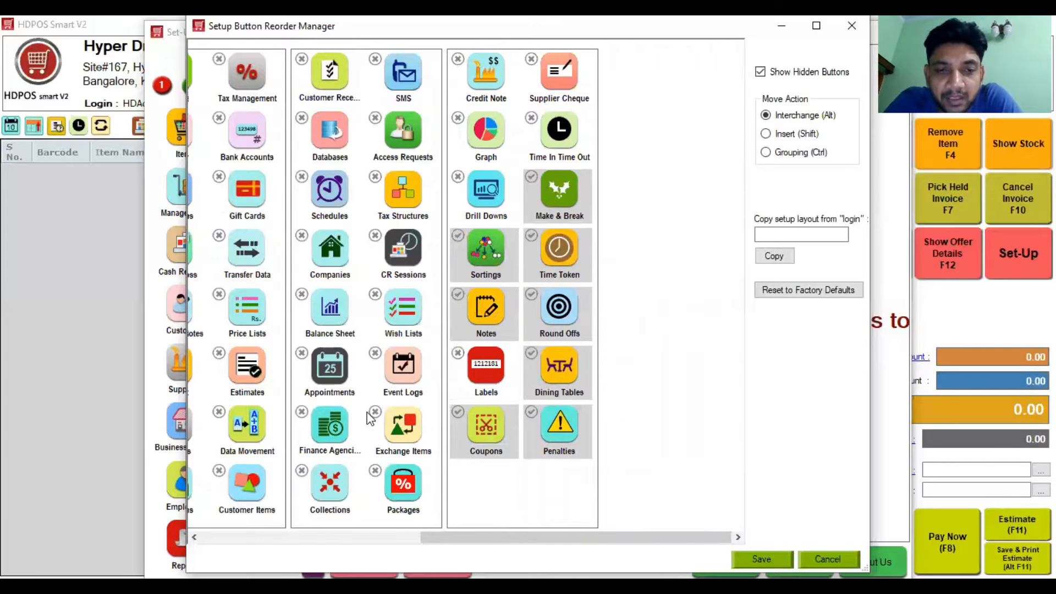
{"action": "left_click", "coordinate": [302, 414]}
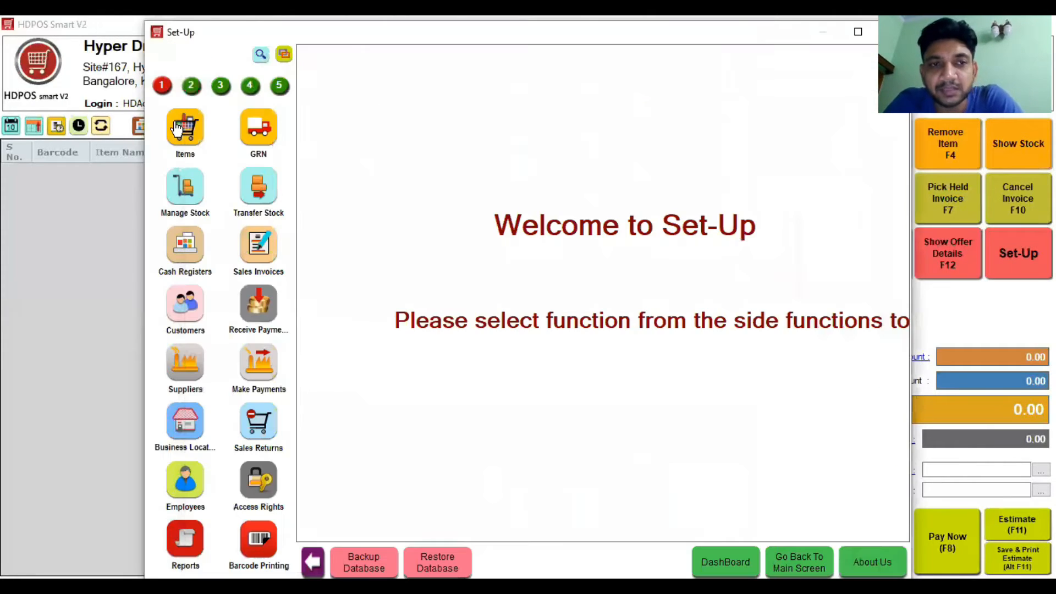
{"action": "left_click", "coordinate": [177, 127]}
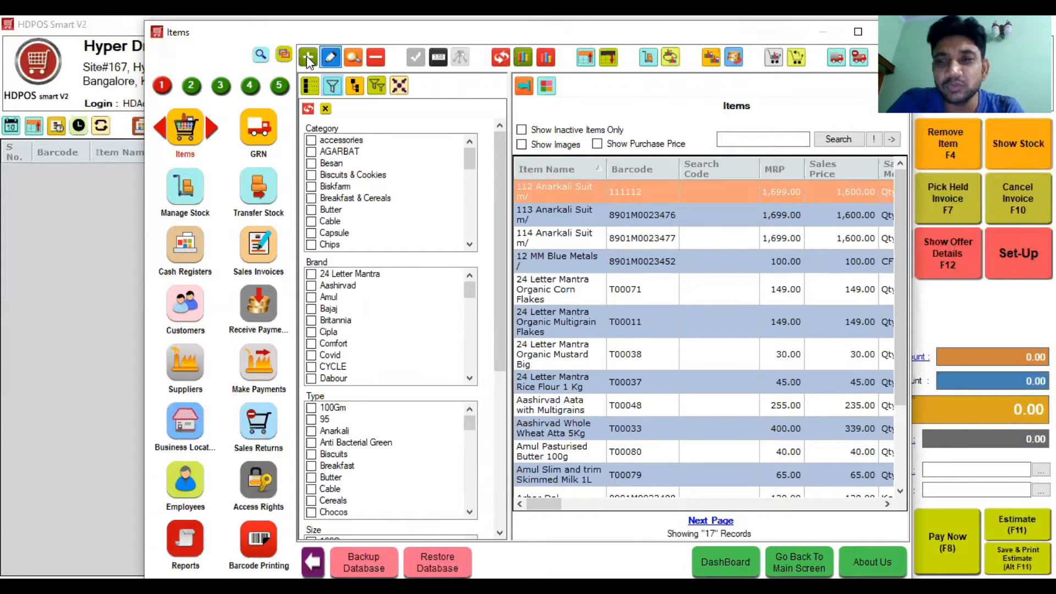
Step: Open a blank Add New Item form from the Items window
{"action": "left_click", "coordinate": [307, 57]}
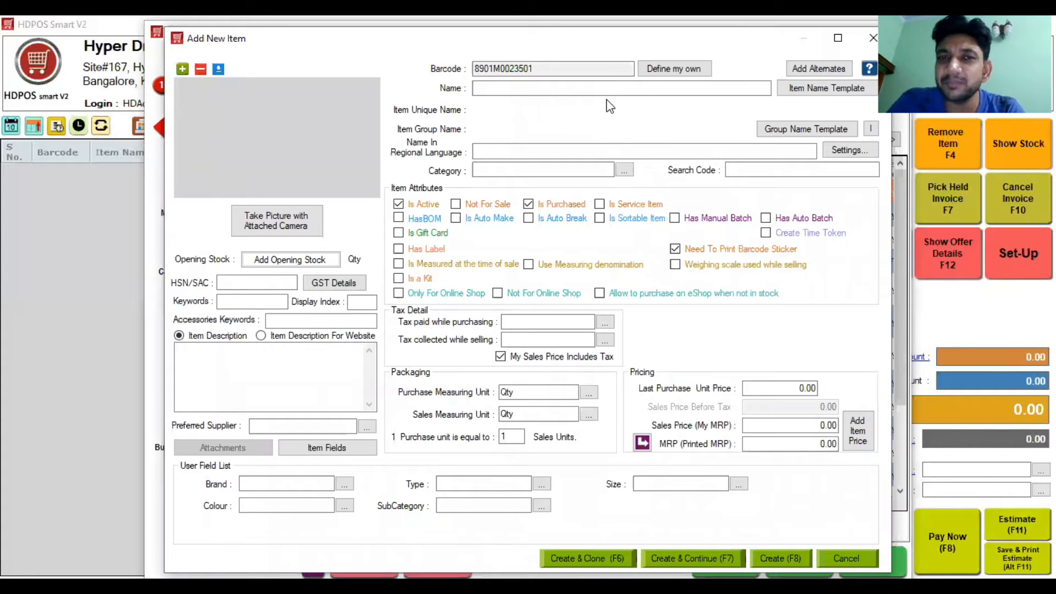
Step: Enter 'Parasafe 650' as the new item's name
{"action": "left_click", "coordinate": [563, 91]}
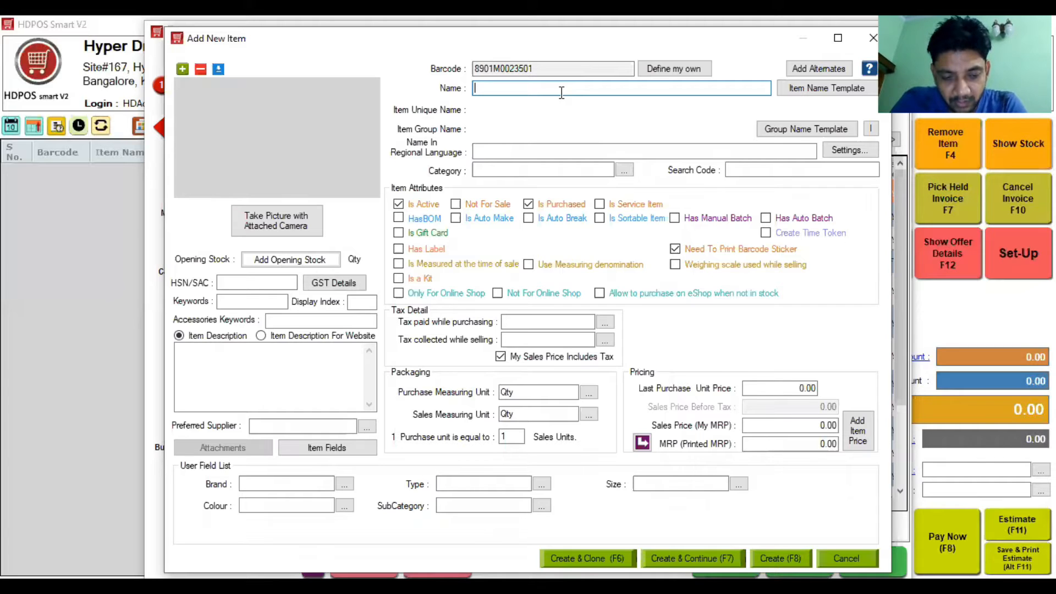
{"action": "type", "text": "2"}
{"action": "key", "text": "BackSpace"}
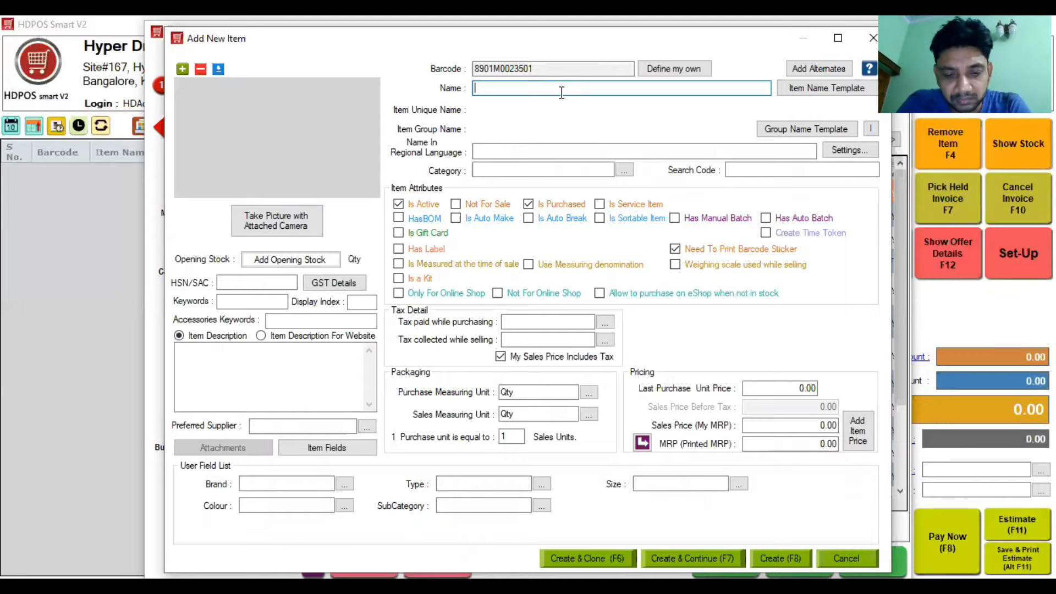
{"action": "type", "text": "ra"}
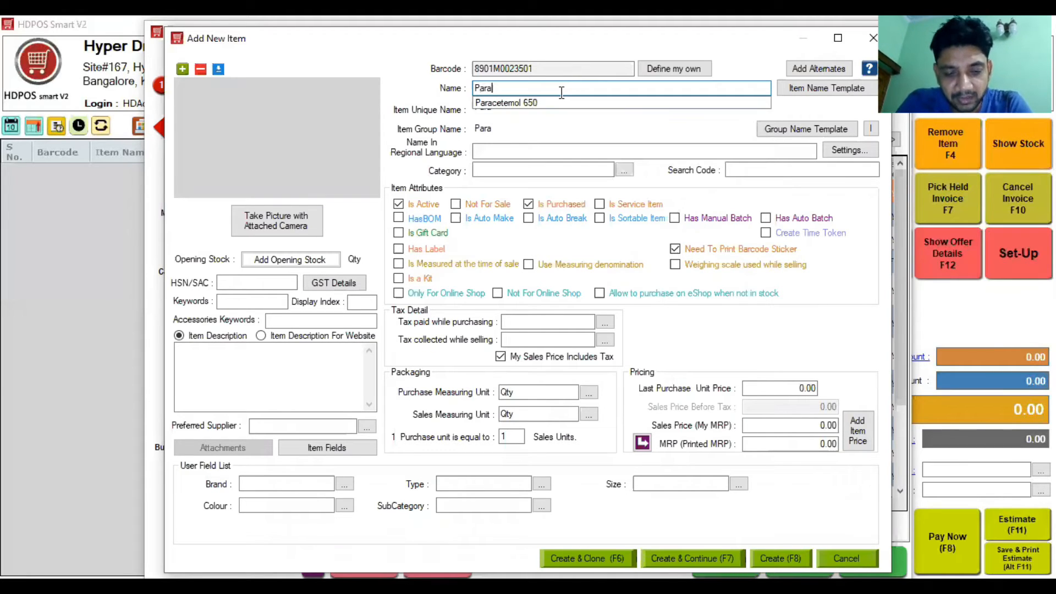
{"action": "type", "text": "safe 650"}
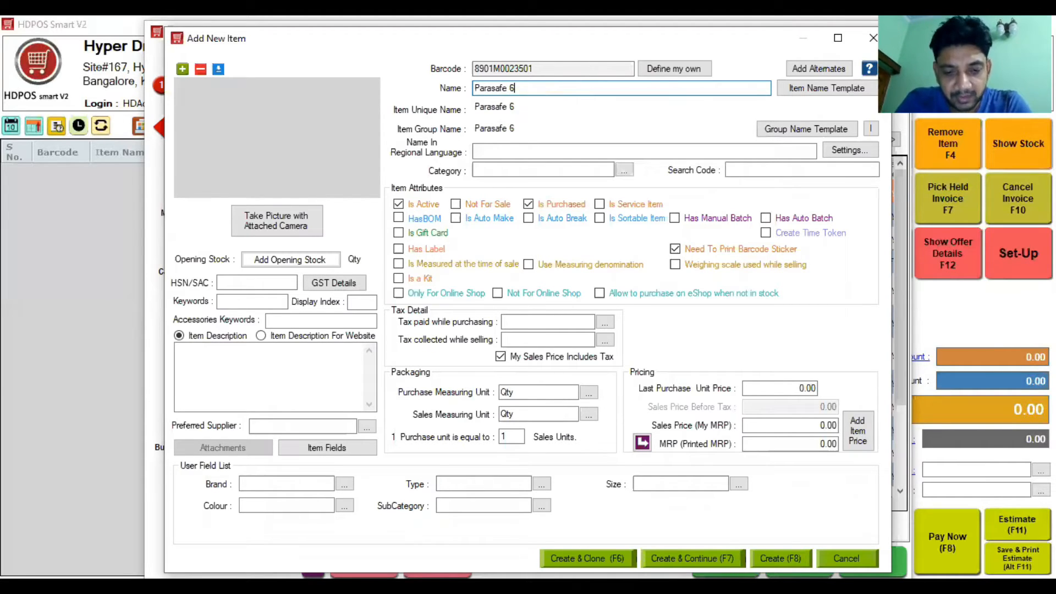
{"action": "left_click", "coordinate": [523, 169]}
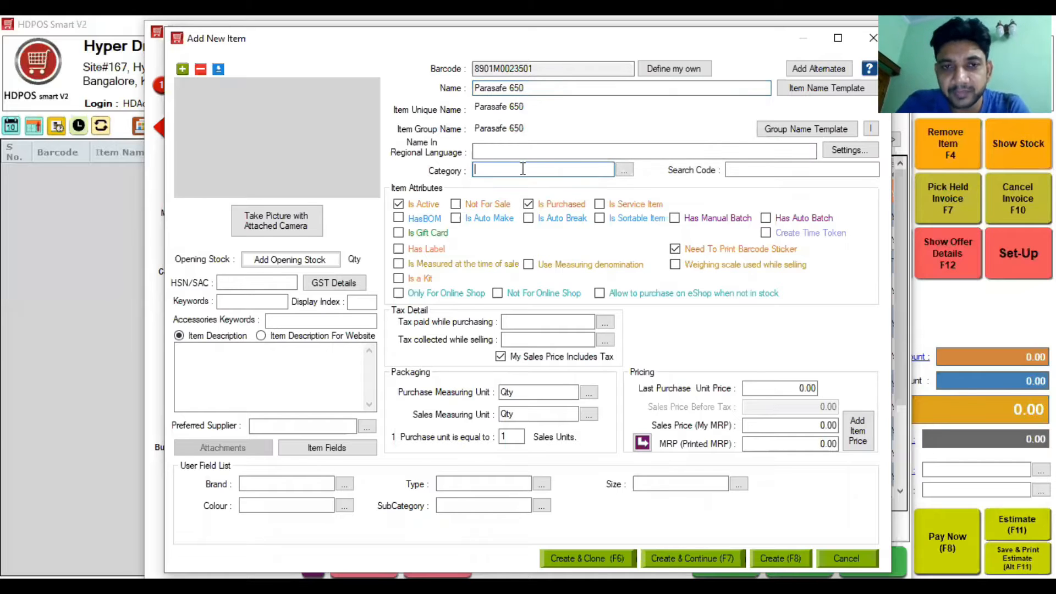
Step: Choose Strip as Parasafe 650's category, cancelling the unwanted Add New Category dialog
{"action": "type", "text": "St"}
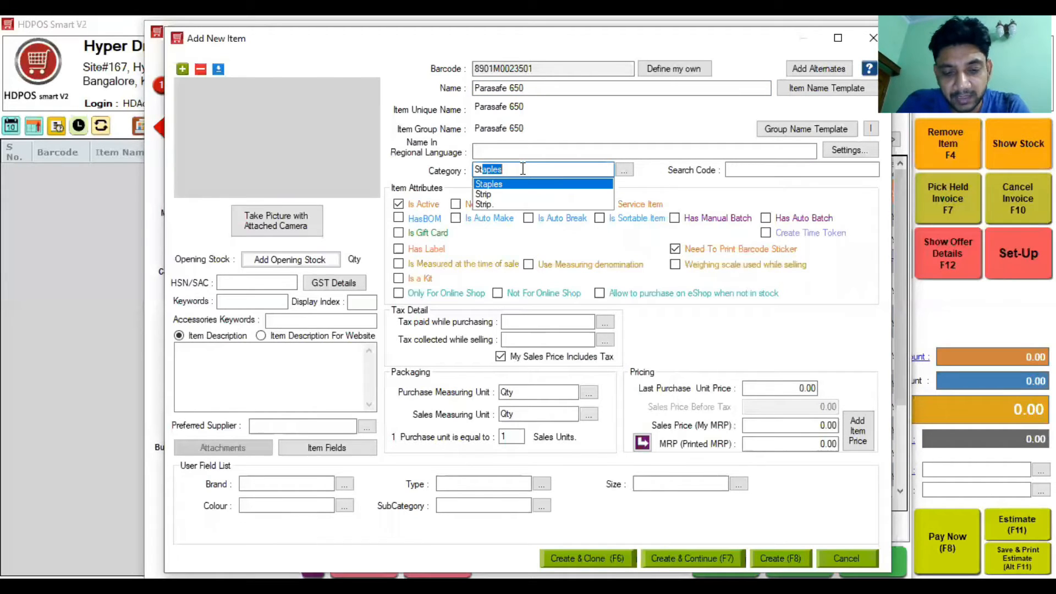
{"action": "type", "text": "rip"}
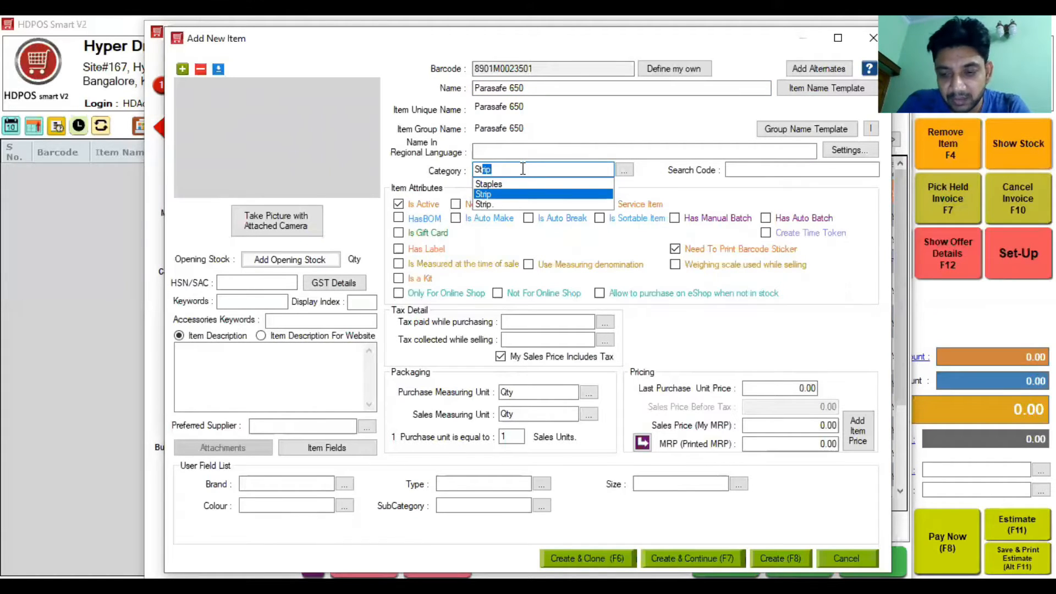
{"action": "key", "text": "Tab"}
{"action": "left_click_drag", "start_coordinate": [524, 169], "coordinate": [445, 179]}
{"action": "key", "text": "BackSpace"}
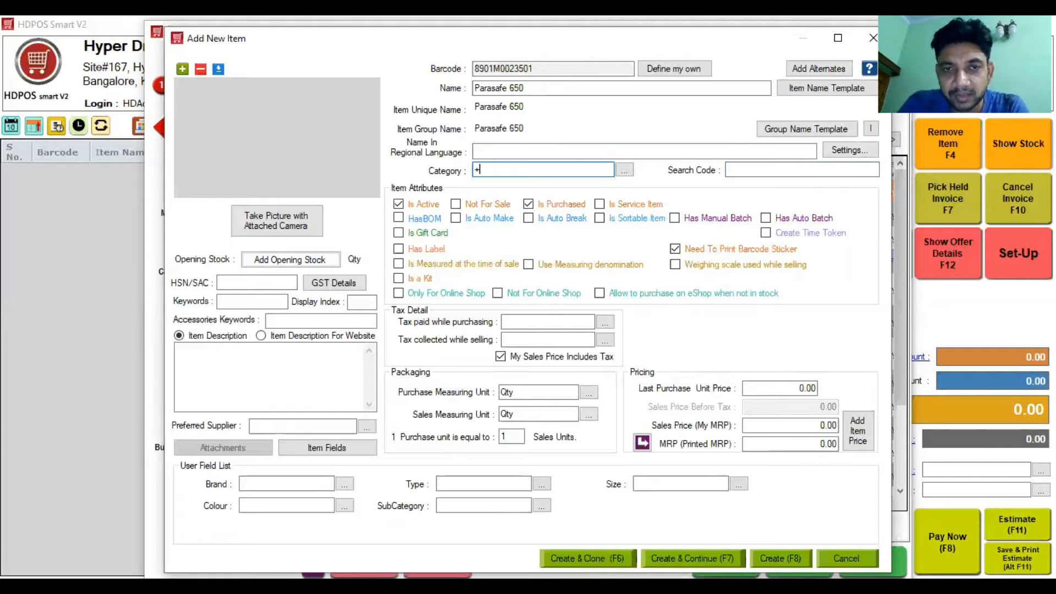
{"action": "key", "text": "Tab"}
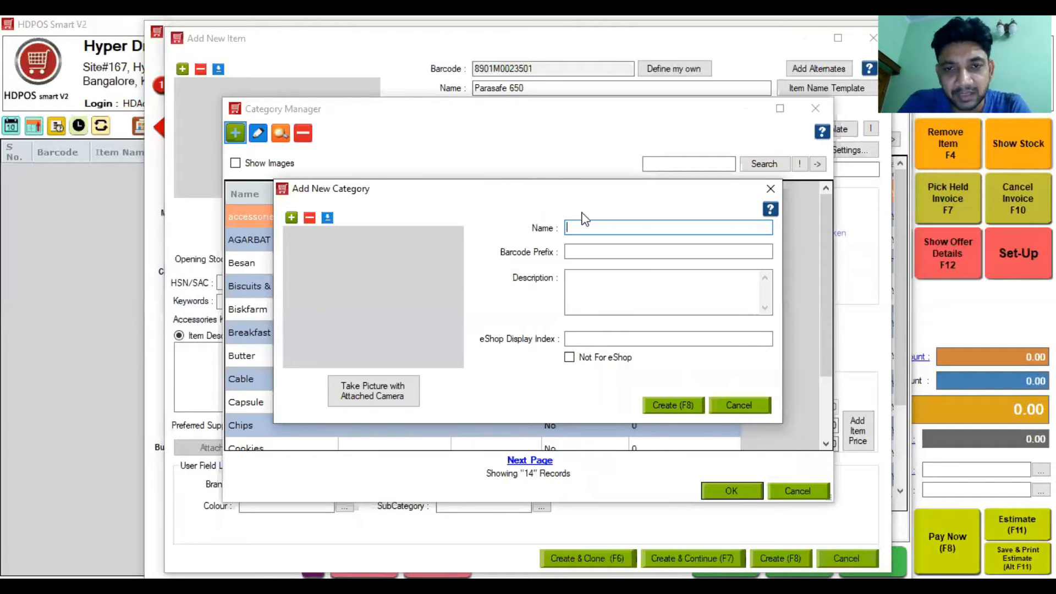
{"action": "left_click", "coordinate": [770, 190]}
{"action": "type", "text": "Strip"}
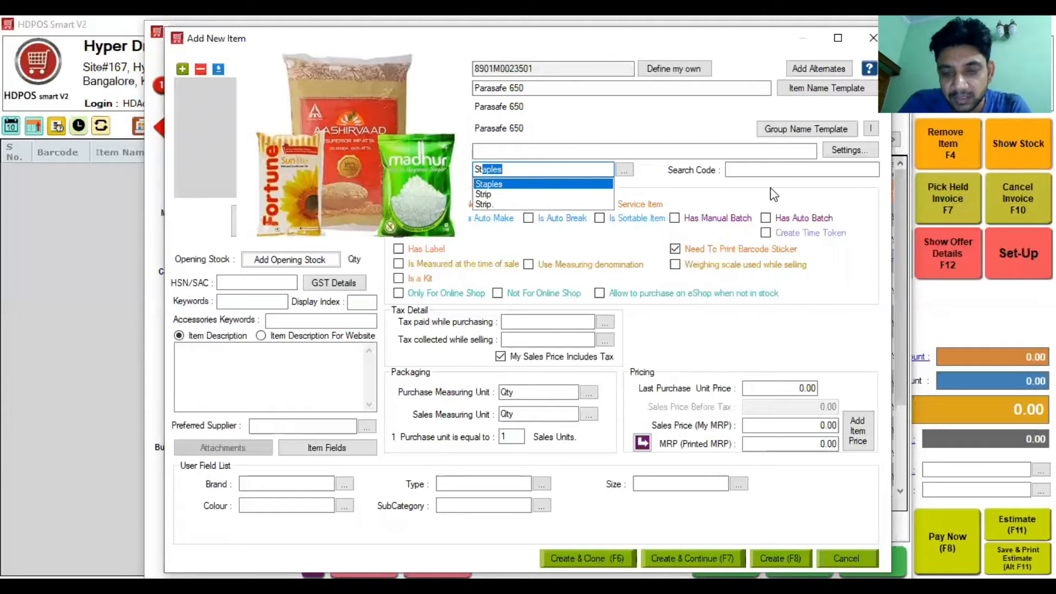
{"action": "key", "text": "Down"}
{"action": "key", "text": "Tab"}
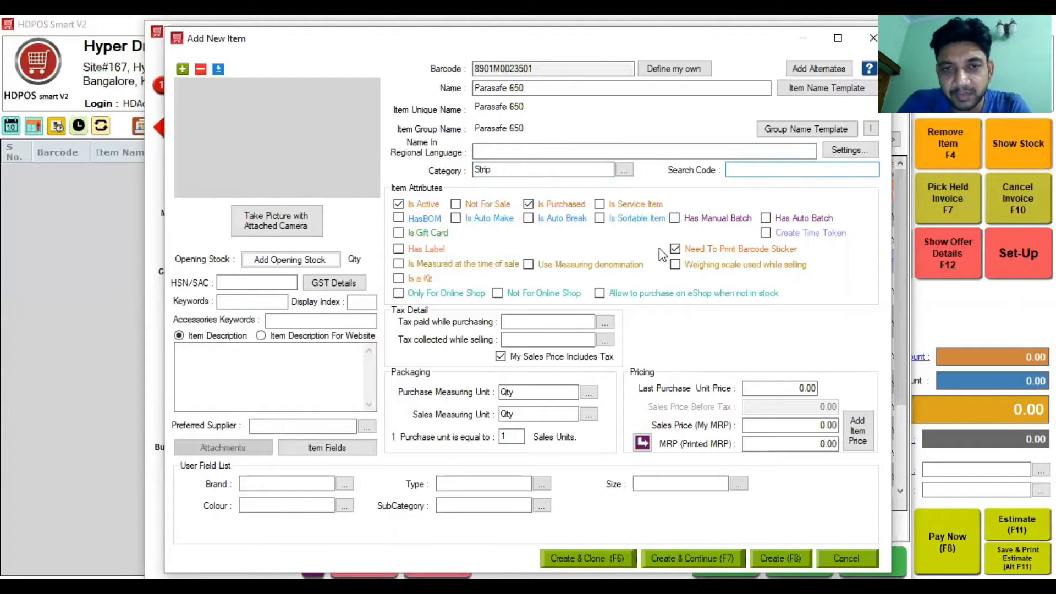
{"action": "left_click", "coordinate": [531, 321]}
Step: Set both purchase and sales tax to In State GST 12%
{"action": "type", "text": "In State GST 12%"}
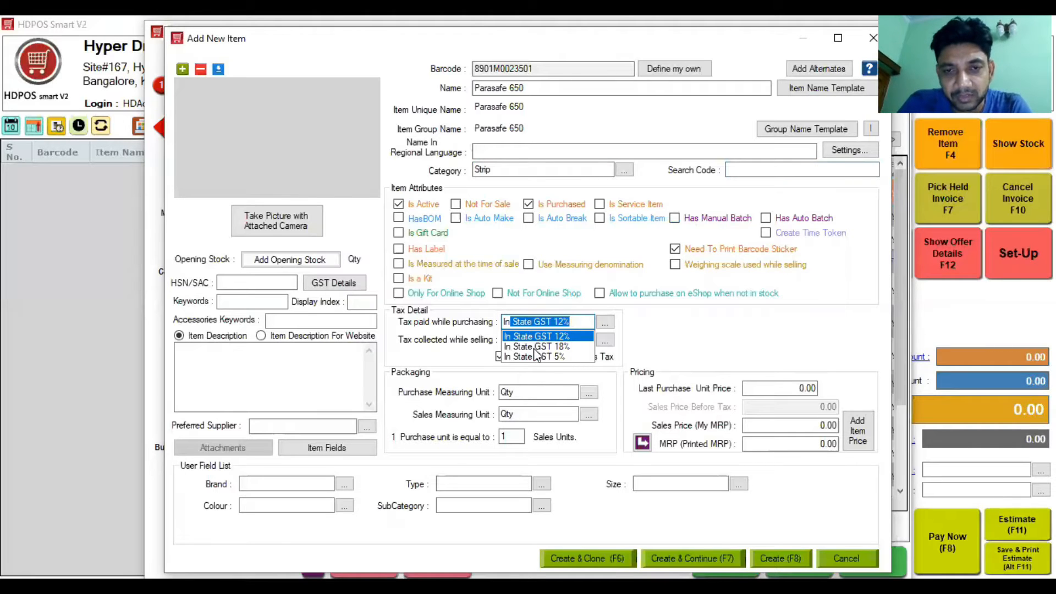
{"action": "key", "text": "Tab"}
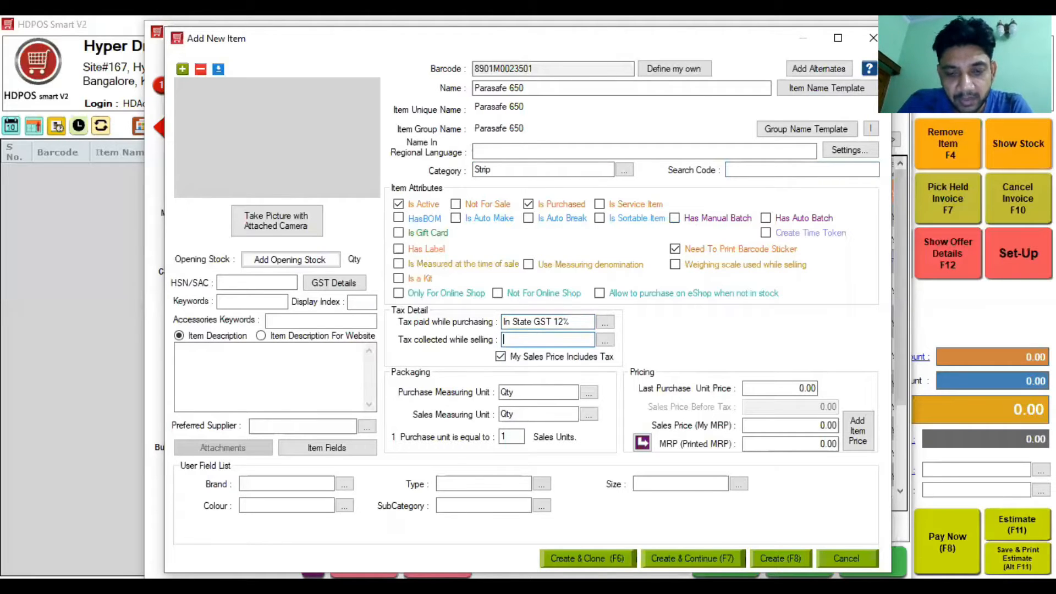
{"action": "type", "text": "In State GST 12%"}
{"action": "left_click", "coordinate": [549, 354]}
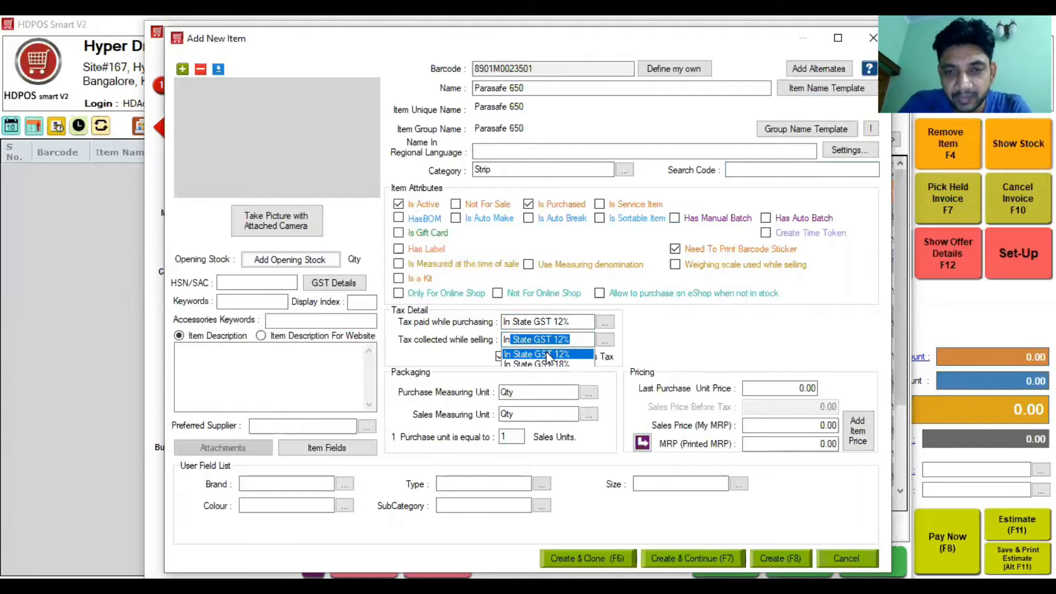
Step: Set purchase unit Strip with 15 units, last purchase price 100 and sales price 5
{"action": "left_click", "coordinate": [511, 392]}
{"action": "type", "text": "Strip"}
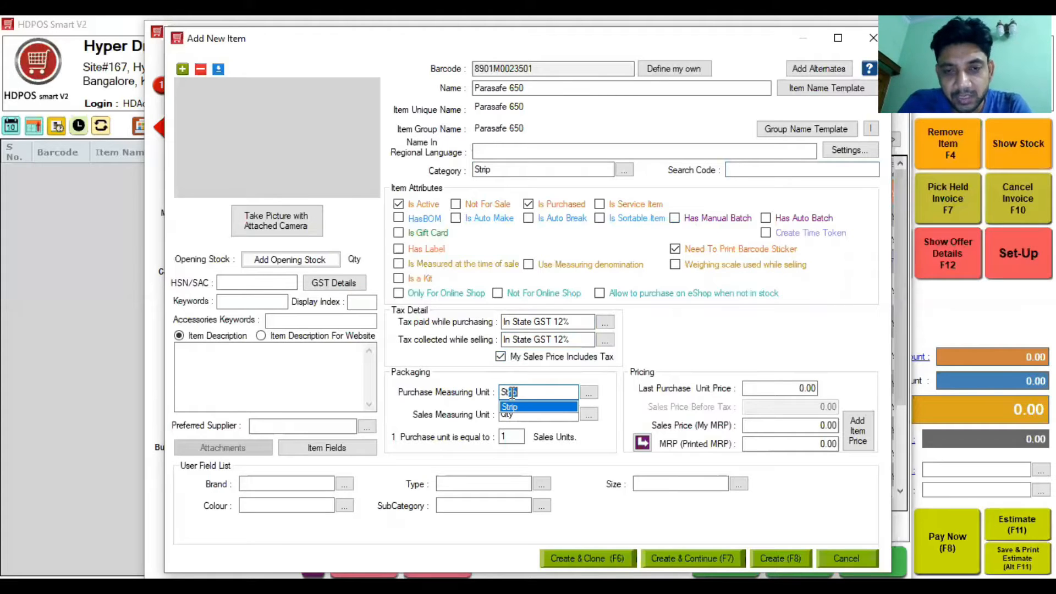
{"action": "key", "text": "Tab"}
{"action": "key", "text": "Tab"}
{"action": "type", "text": "15"}
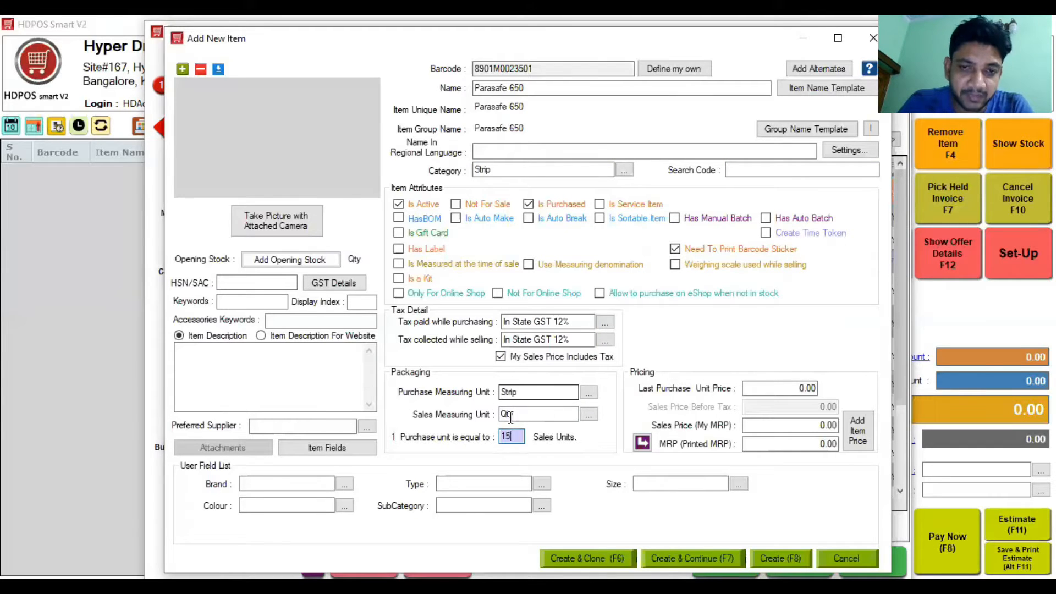
{"action": "left_click", "coordinate": [784, 389]}
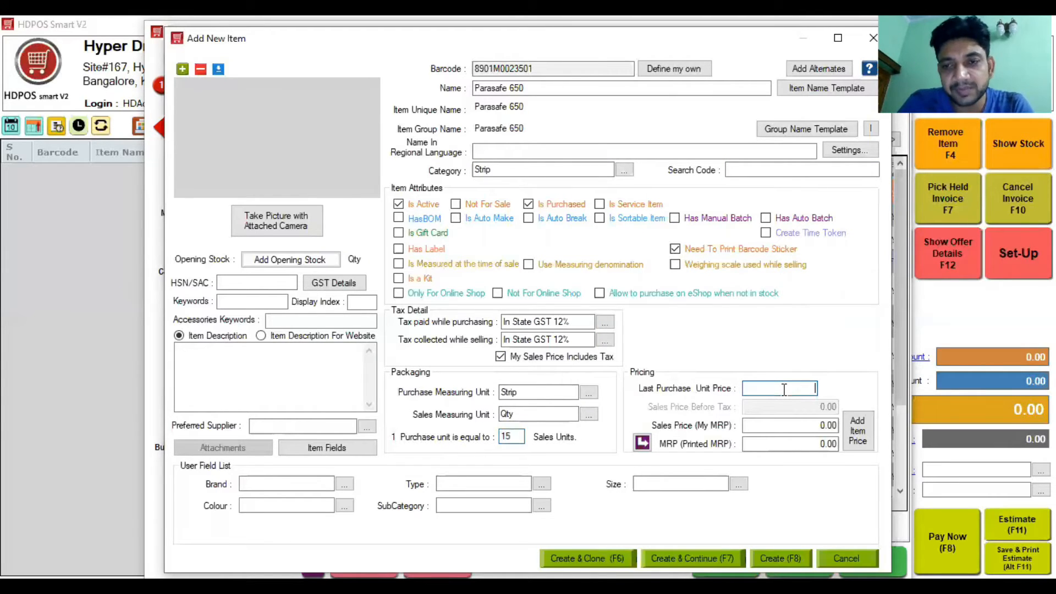
{"action": "type", "text": "100"}
{"action": "left_click", "coordinate": [793, 424]}
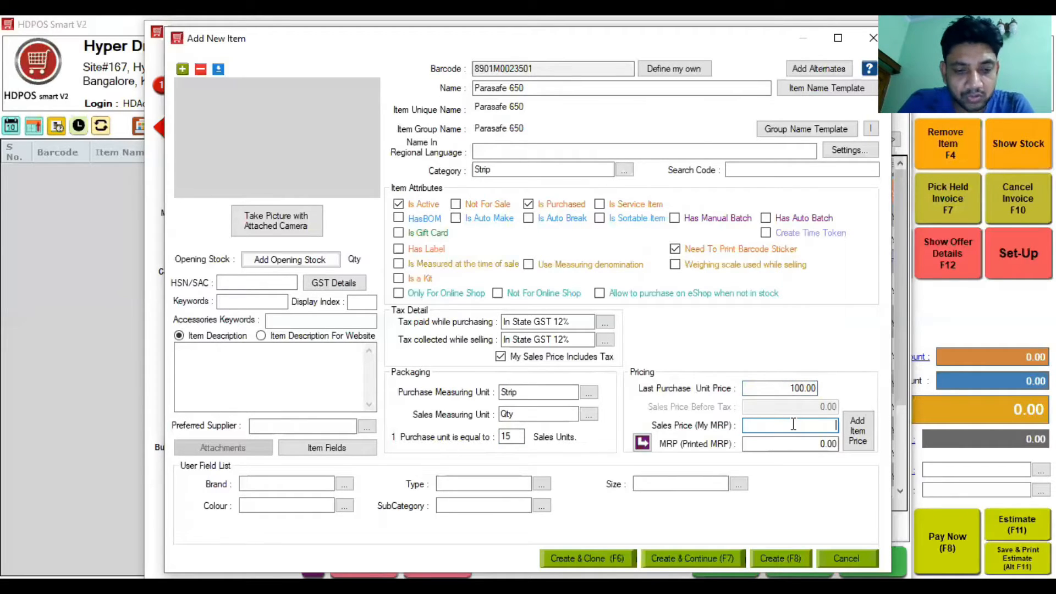
{"action": "type", "text": "5"}
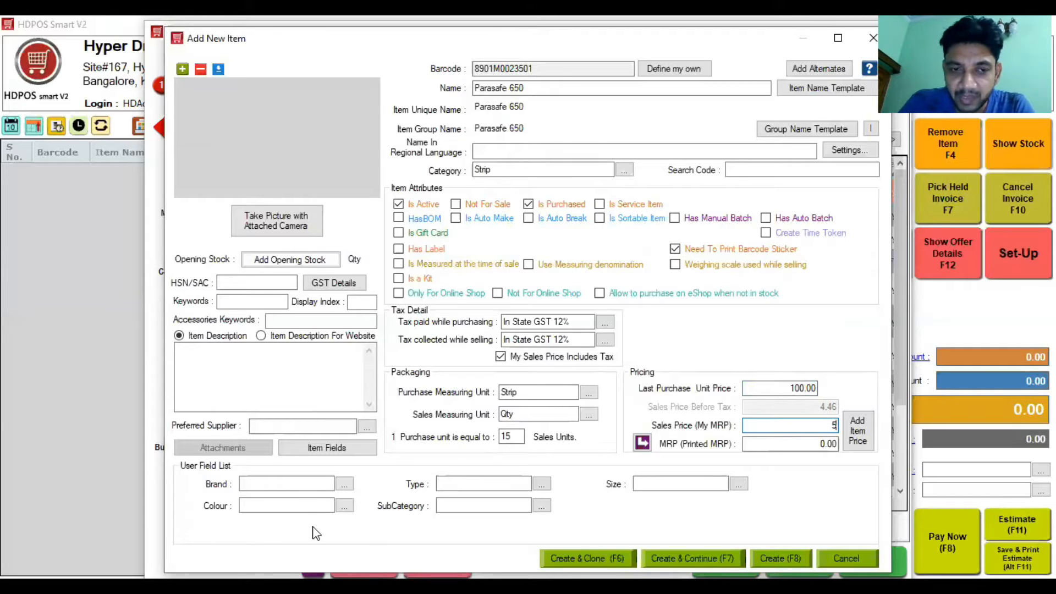
Step: Add Ranbaxy as a new brand and assign it to the item
{"action": "left_click", "coordinate": [298, 484]}
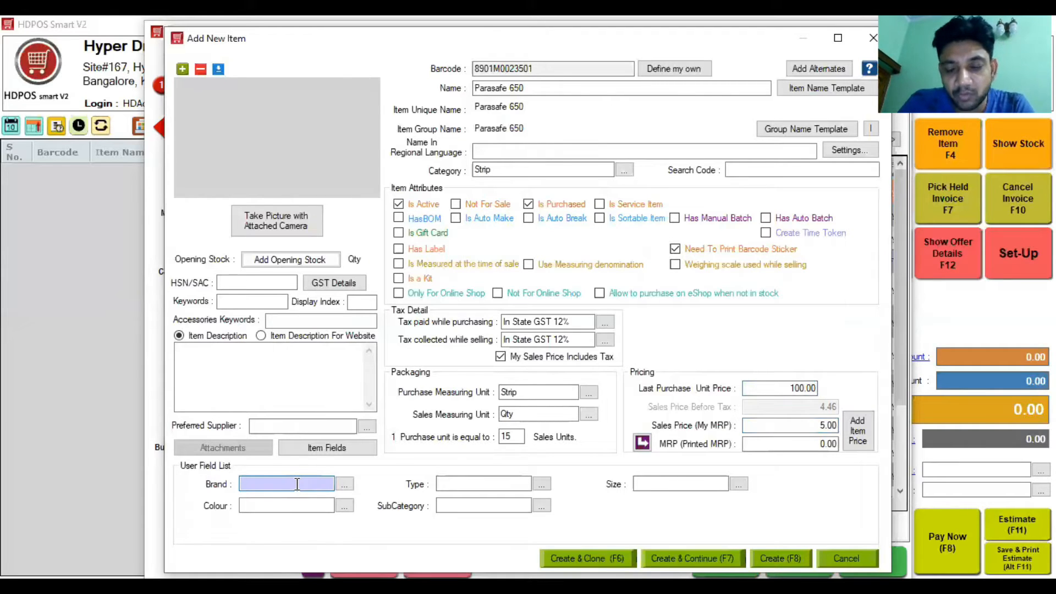
{"action": "type", "text": "t"}
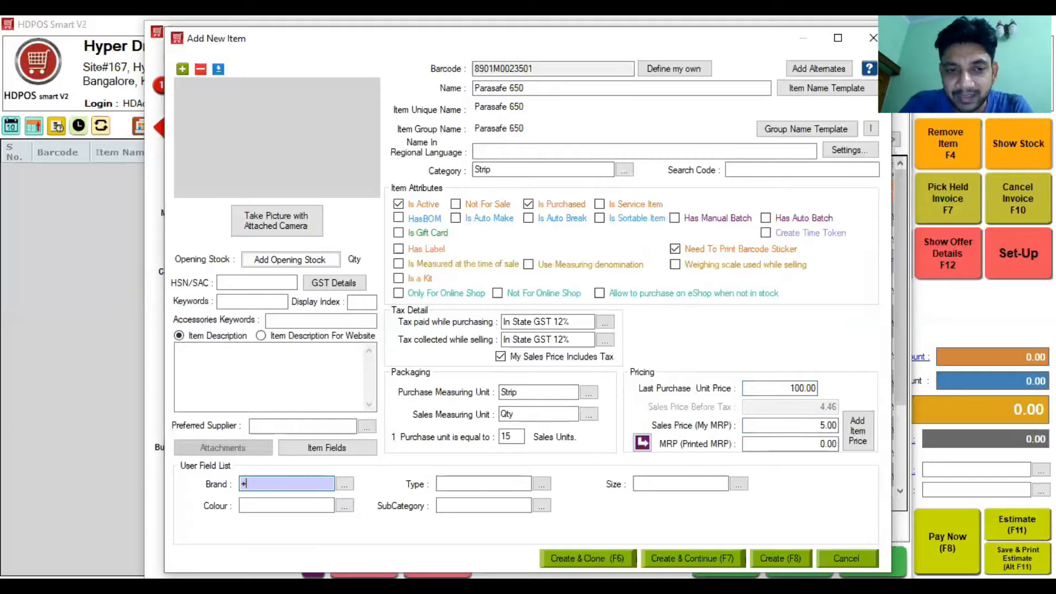
{"action": "key", "text": "Return"}
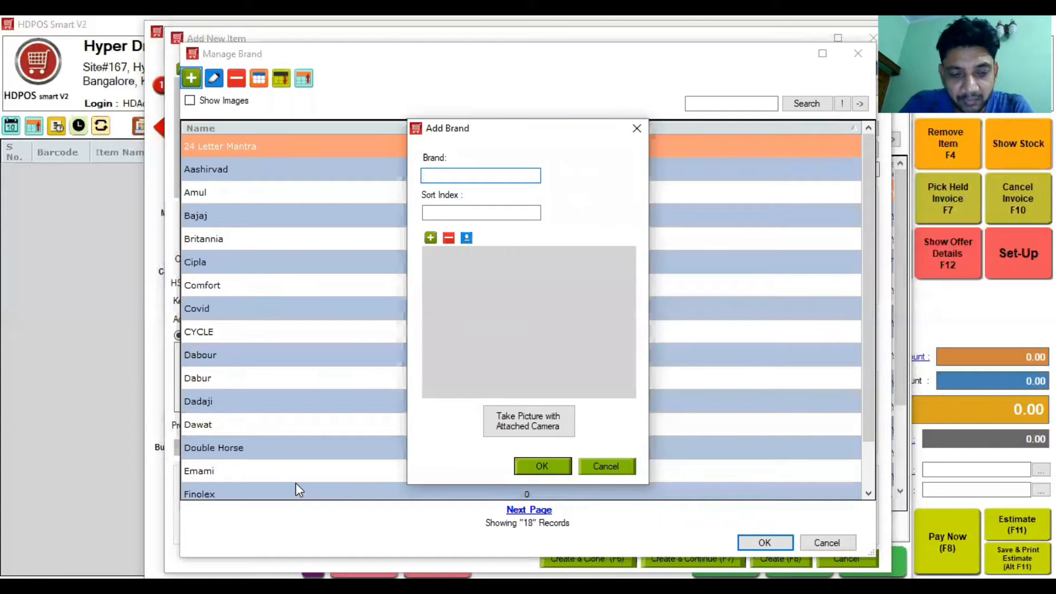
{"action": "type", "text": "Ranbaxy"}
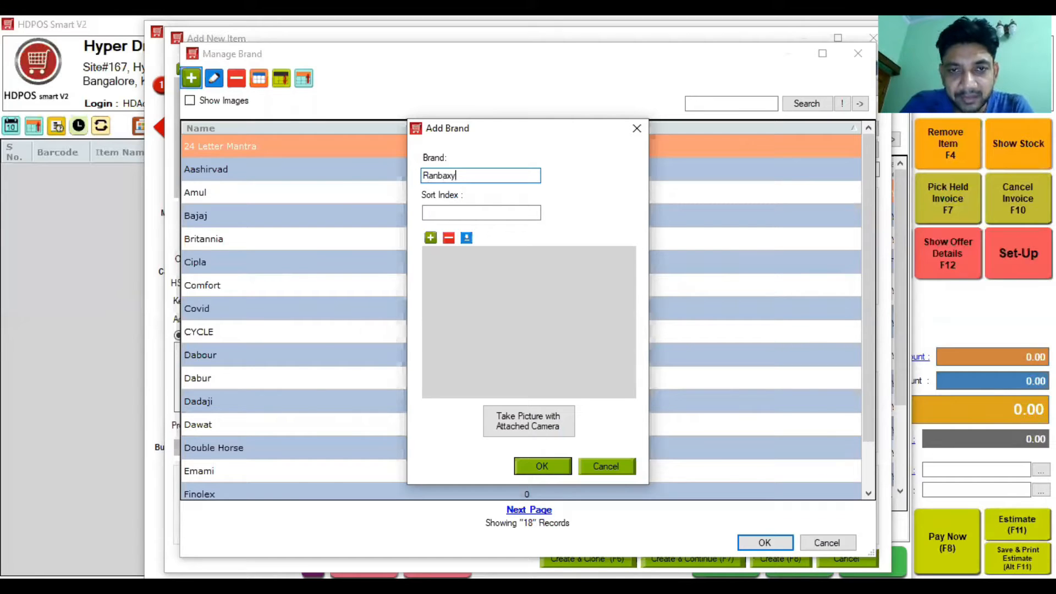
{"action": "key", "text": "Return"}
Step: Set the item type to the existing L1 Drug after dismissing the duplicate-type error
{"action": "left_click", "coordinate": [462, 485]}
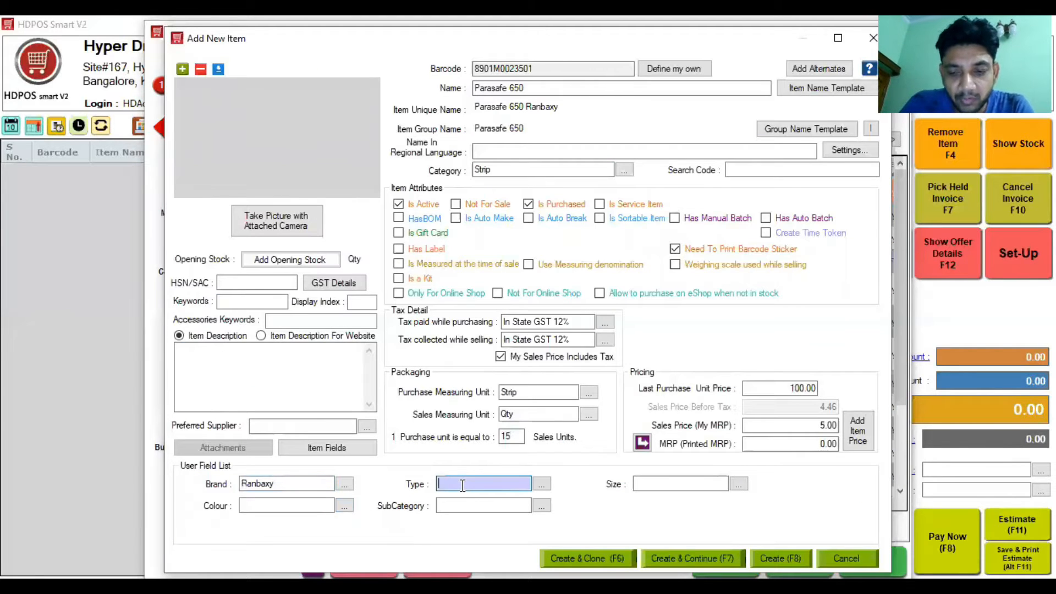
{"action": "type", "text": "+"}
{"action": "key", "text": "Return"}
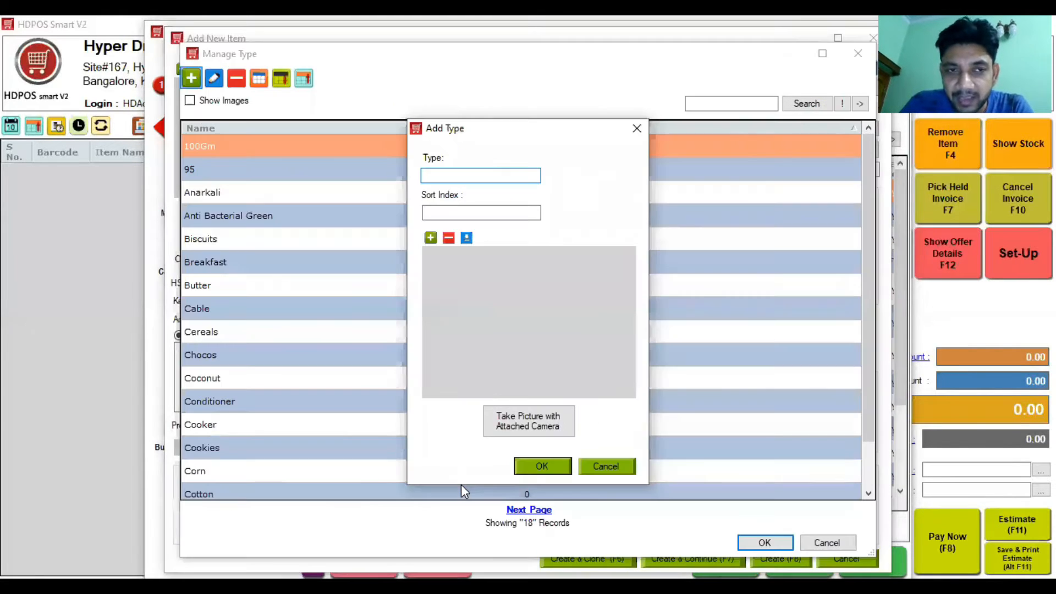
{"action": "type", "text": "L"}
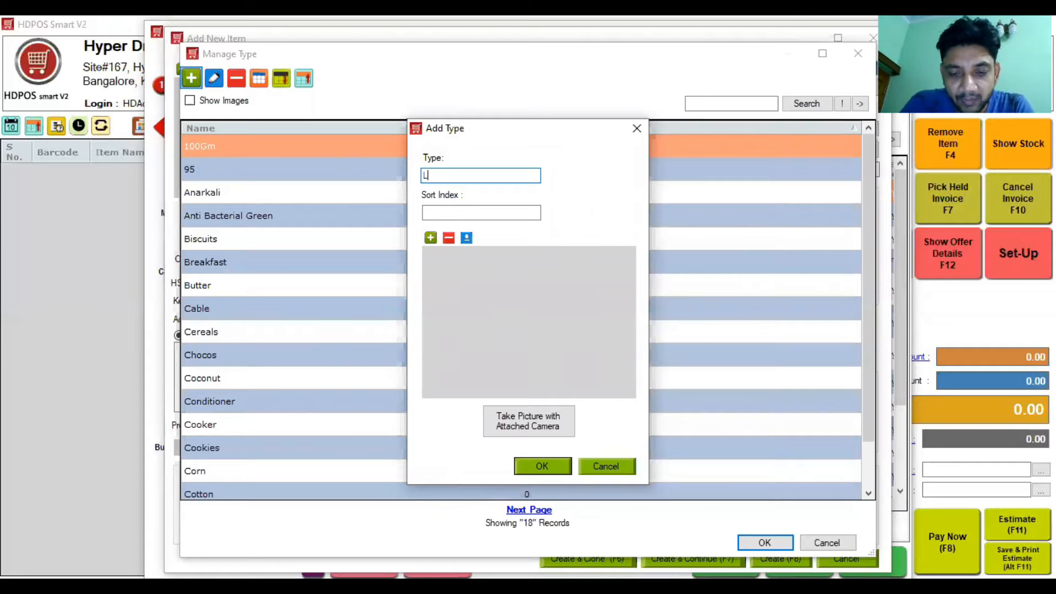
{"action": "type", "text": "1 Drug"}
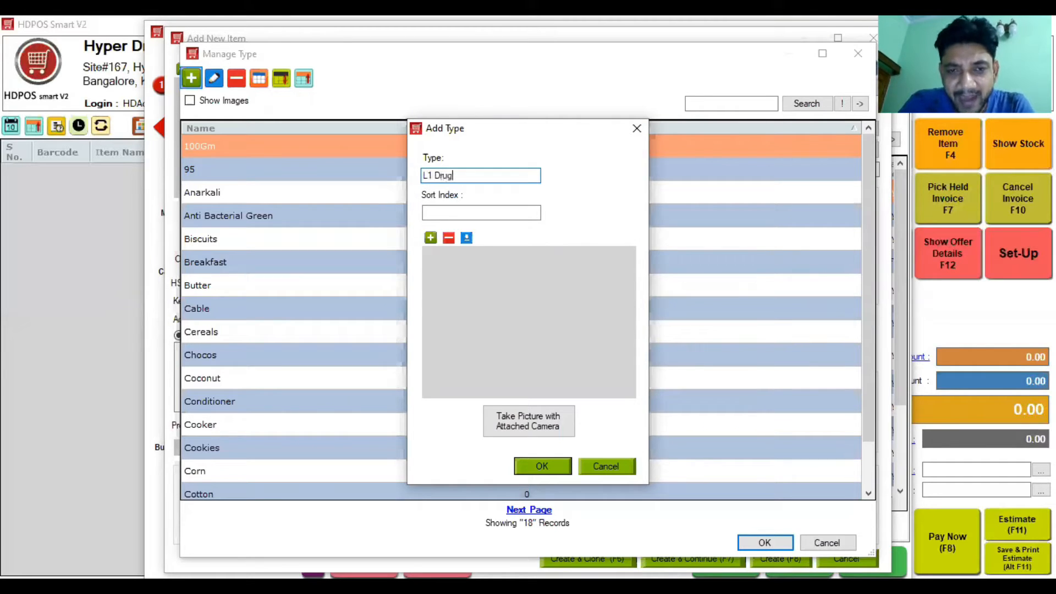
{"action": "key", "text": "Return"}
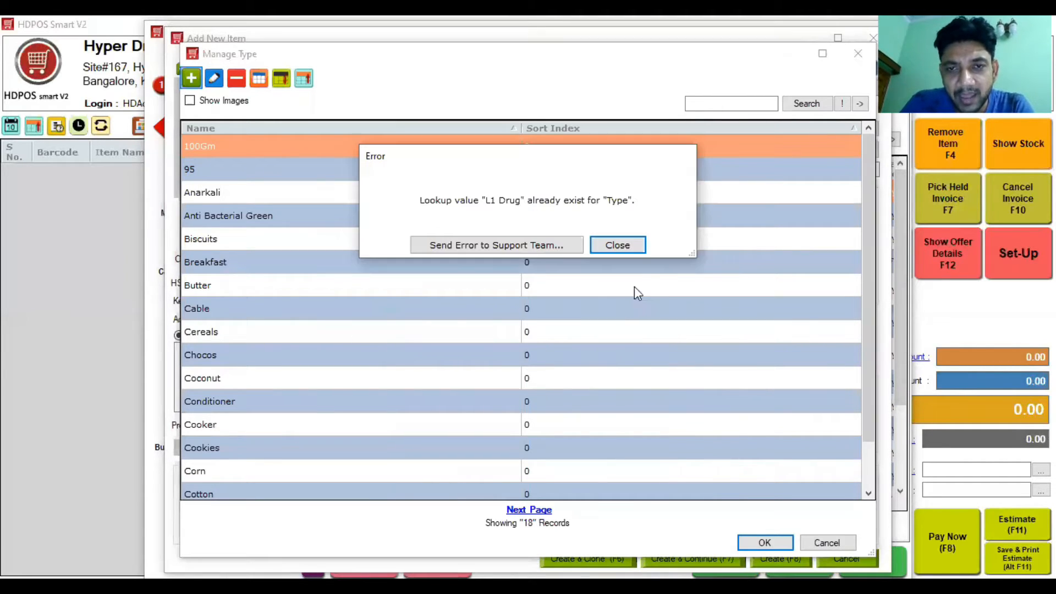
{"action": "left_click", "coordinate": [618, 246]}
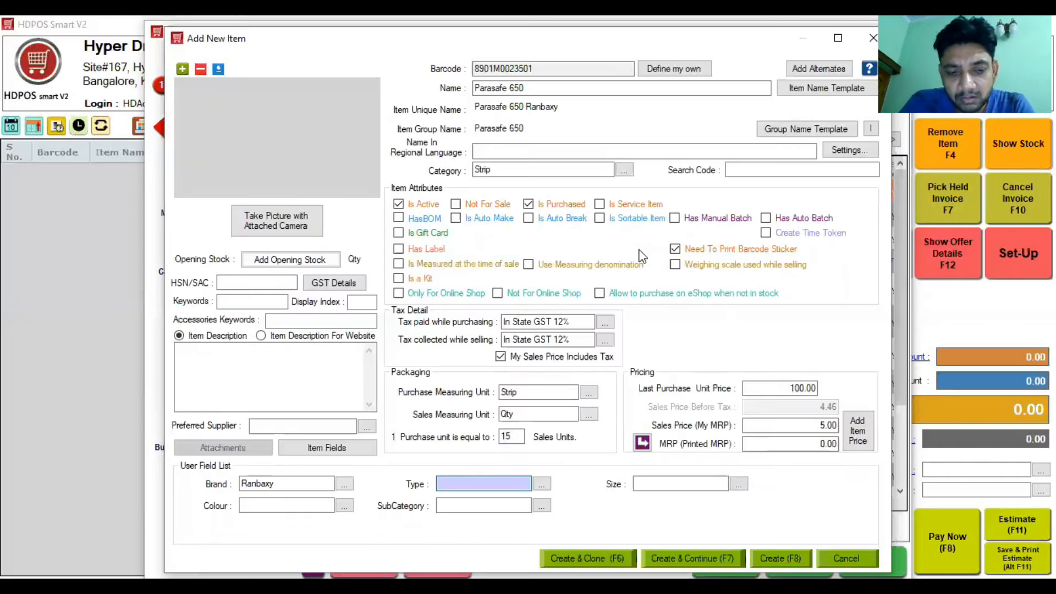
{"action": "key", "text": "Tab"}
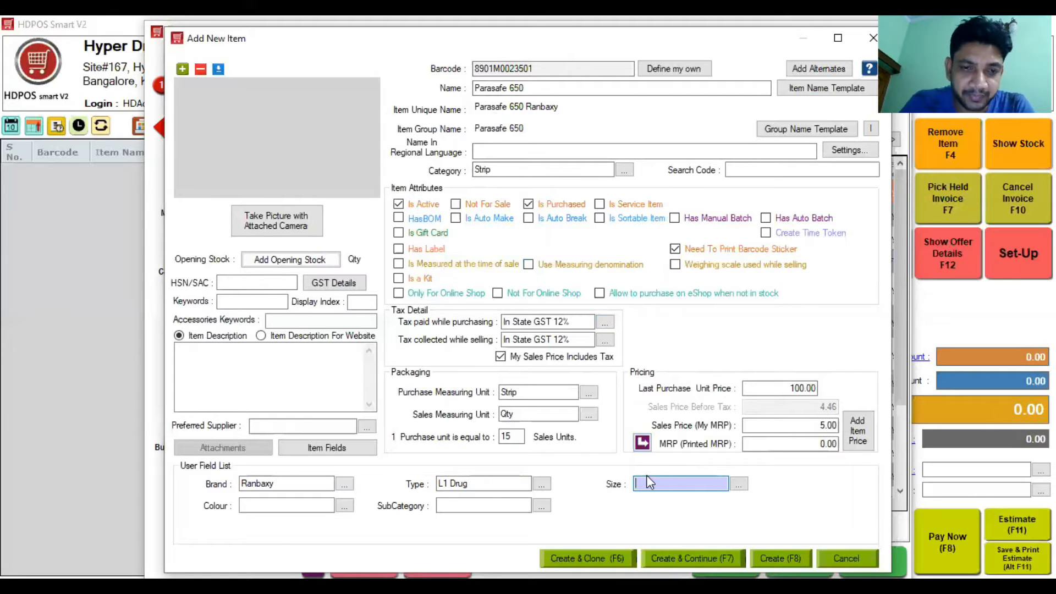
{"action": "left_click", "coordinate": [448, 505]}
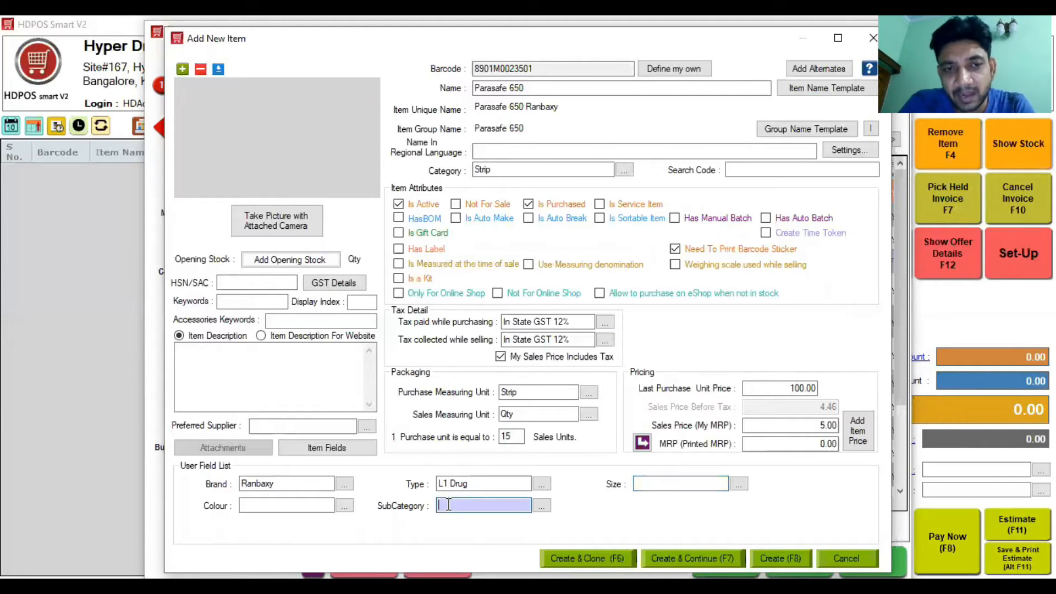
Step: Enter HSN/SAC code 5467 and turn on manual batch tracking
{"action": "left_click", "coordinate": [256, 283]}
{"action": "type", "text": "5467"}
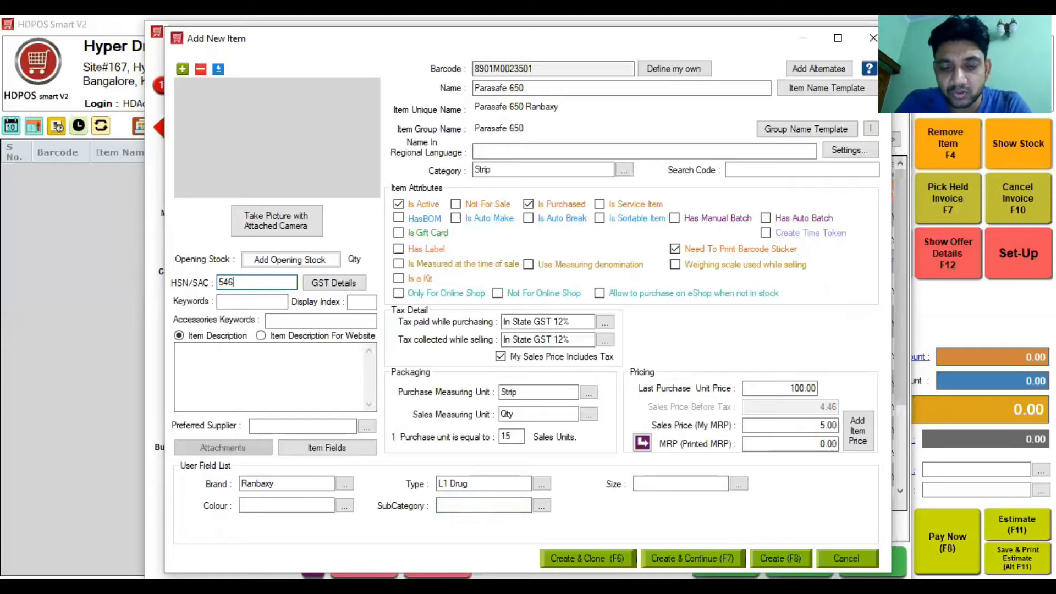
{"action": "left_click", "coordinate": [722, 217]}
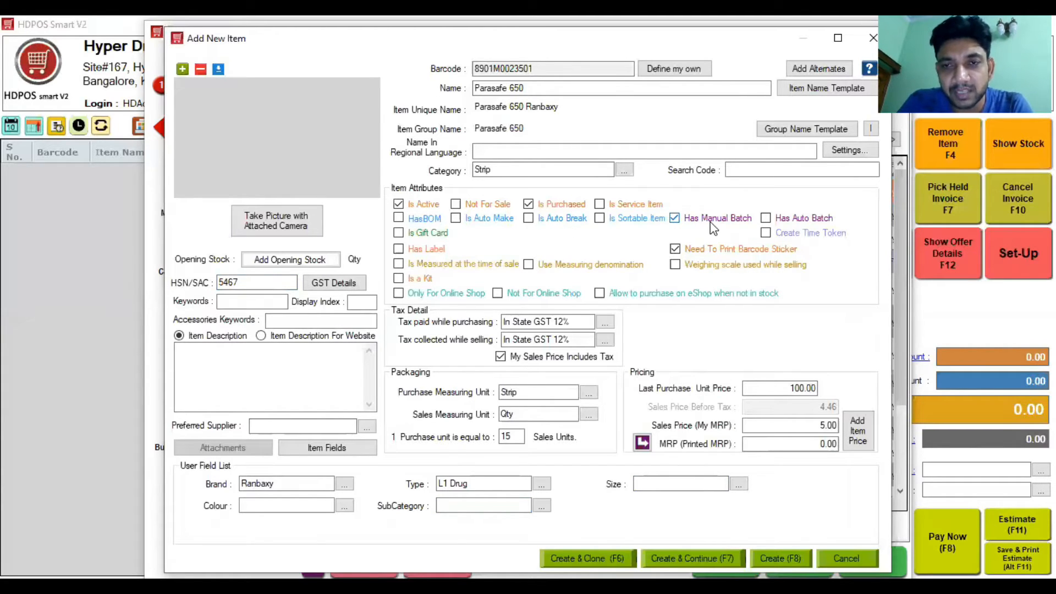
Step: Start a new opening stock batch for Hyper Drive Store at warehouse Hyper Drive Grocery Store
{"action": "left_click", "coordinate": [282, 263]}
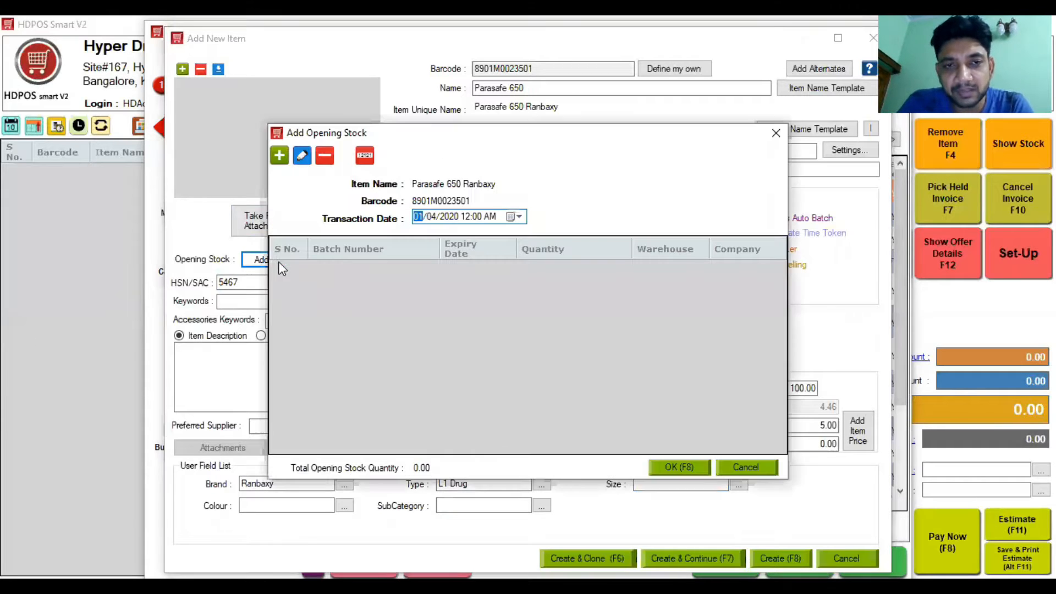
{"action": "left_click", "coordinate": [279, 156]}
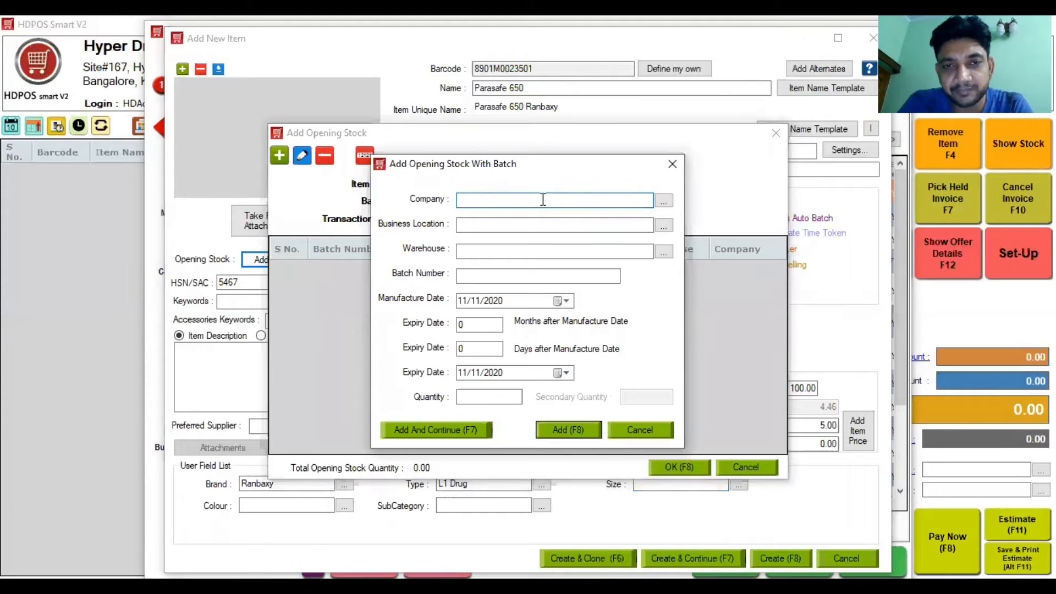
{"action": "left_click", "coordinate": [543, 200]}
{"action": "key", "text": "Down"}
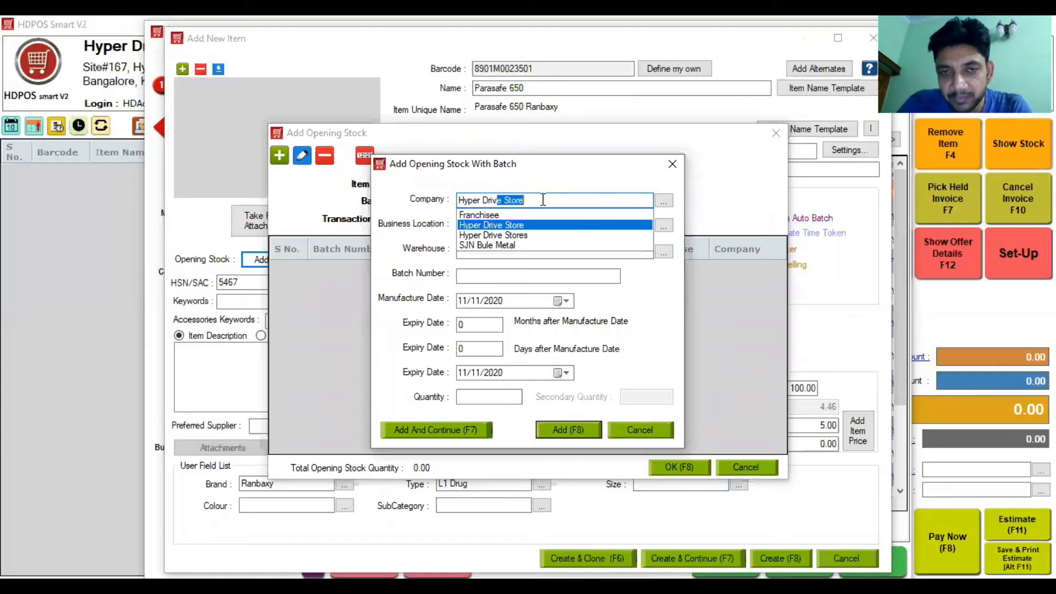
{"action": "key", "text": "Return"}
{"action": "key", "text": "Return"}
{"action": "key", "text": "Down"}
{"action": "key", "text": "Down"}
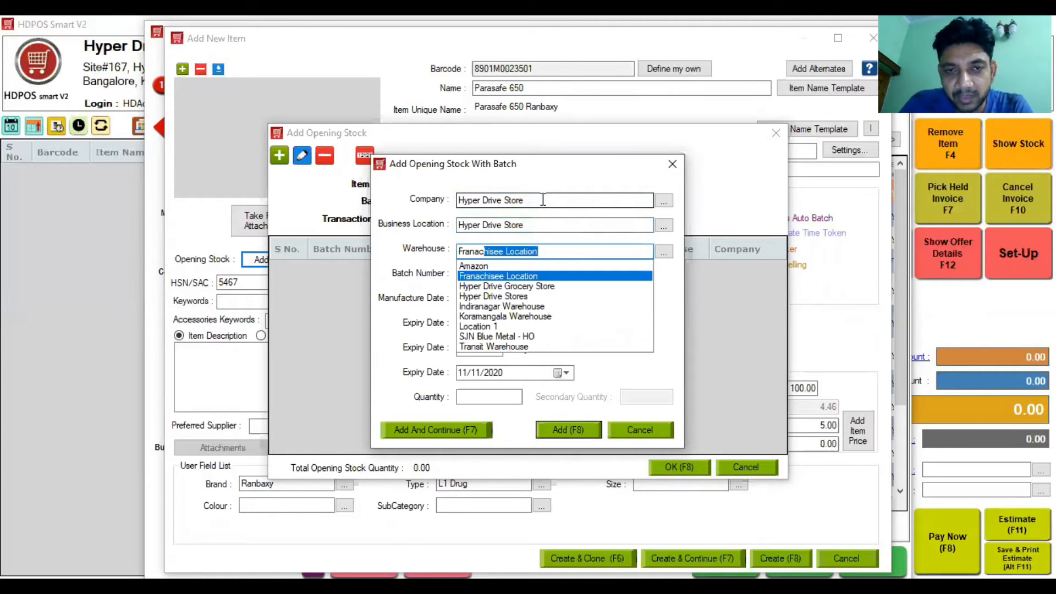
{"action": "key", "text": "Down"}
{"action": "key", "text": "Return"}
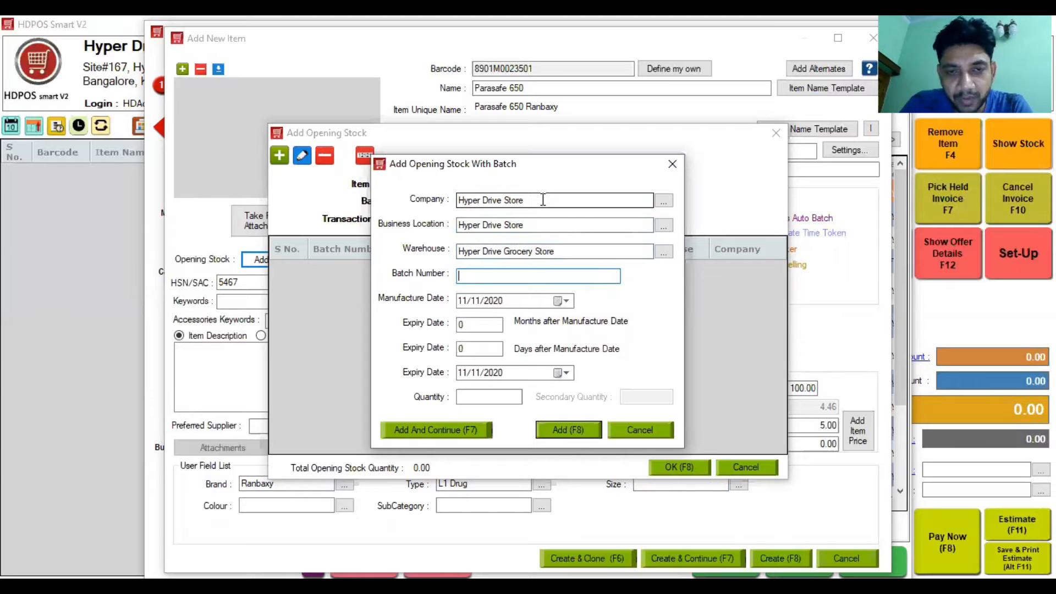
Step: Add batch 0101B, made 01/01/2020, expiring after 24 months, with quantity 10
{"action": "type", "text": "01"}
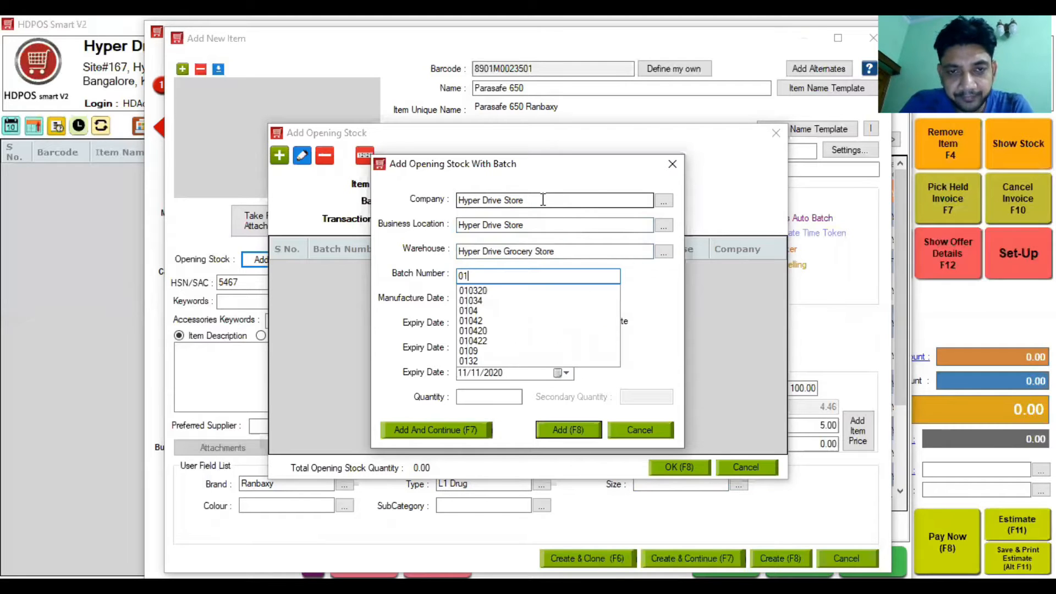
{"action": "type", "text": "01B"}
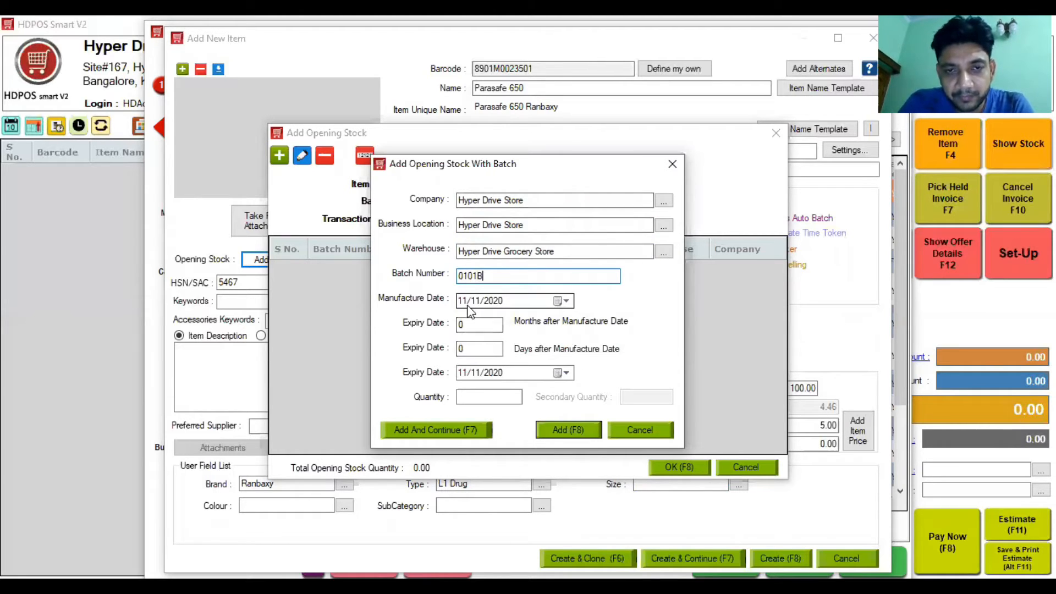
{"action": "left_click", "coordinate": [468, 305]}
{"action": "type", "text": "01"}
{"action": "left_click", "coordinate": [478, 326]}
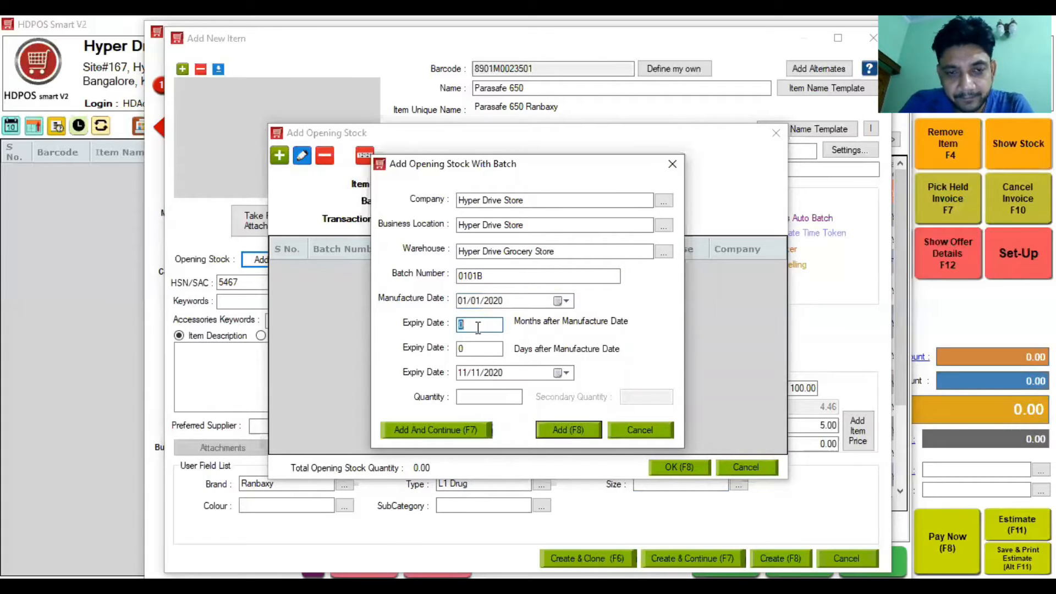
{"action": "type", "text": "24"}
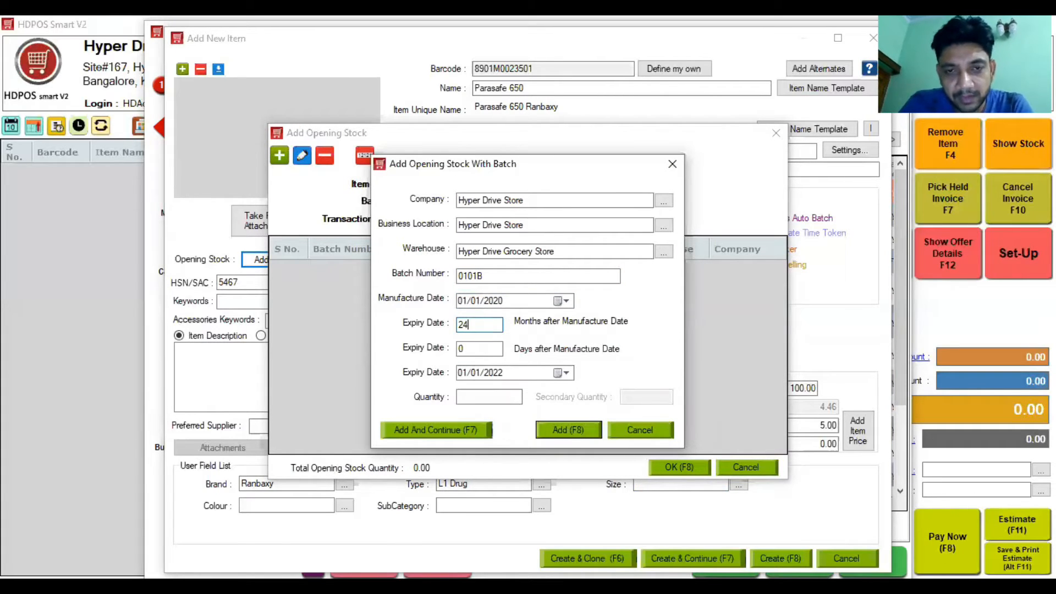
{"action": "left_click", "coordinate": [564, 435]}
{"action": "left_click", "coordinate": [531, 329]}
{"action": "type", "text": "10"}
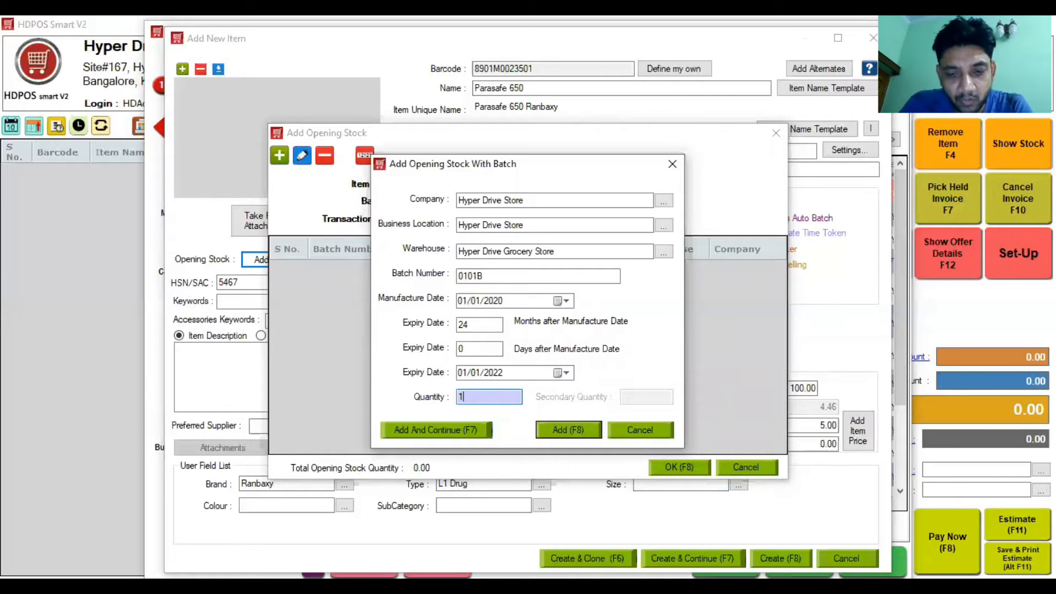
{"action": "left_click", "coordinate": [559, 432]}
Step: Confirm the opening stock and create the item, accepting the below-purchase sales price warning
{"action": "left_click", "coordinate": [680, 468]}
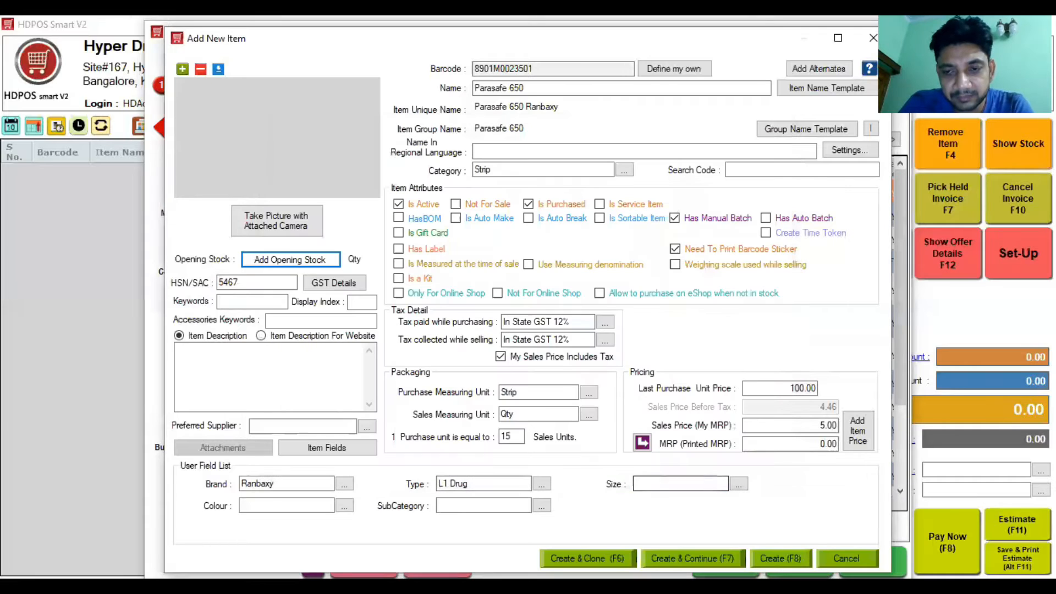
{"action": "key", "text": "F8"}
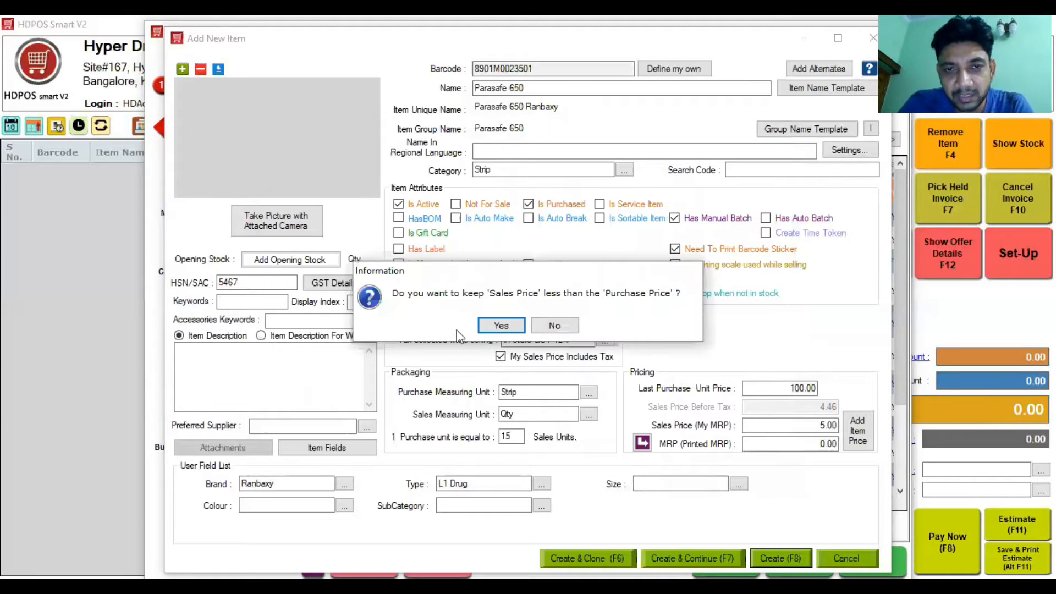
{"action": "left_click", "coordinate": [492, 332]}
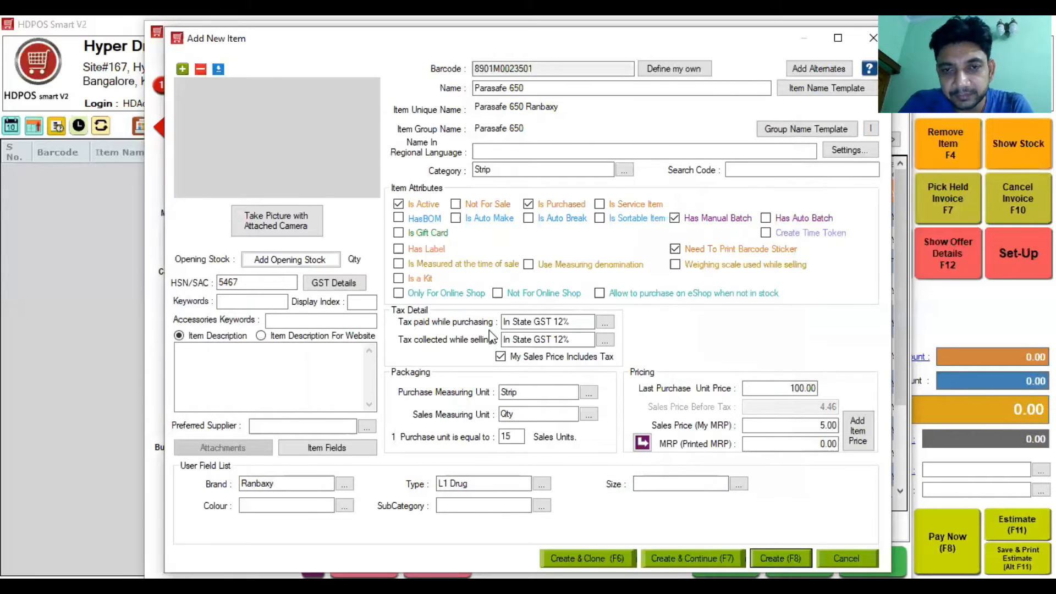
Step: Filter the Items list to the Strip category and select Parasafe 650 Ranbaxy
{"action": "left_click", "coordinate": [316, 111]}
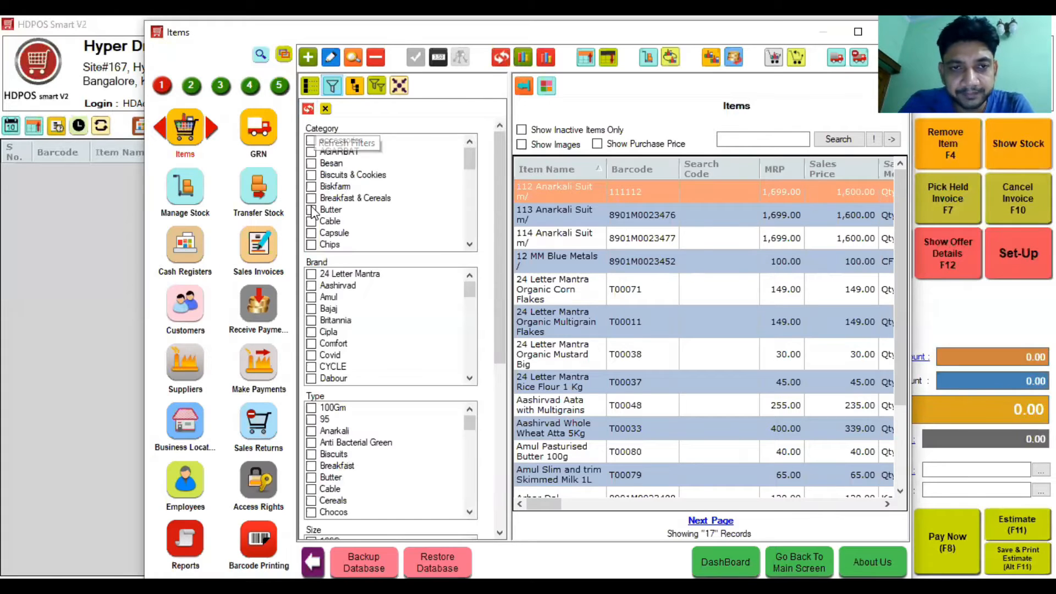
{"action": "scroll", "coordinate": [472, 242], "scroll_direction": "down", "scroll_amount": 1}
{"action": "scroll", "coordinate": [472, 242], "scroll_direction": "down", "scroll_amount": 2}
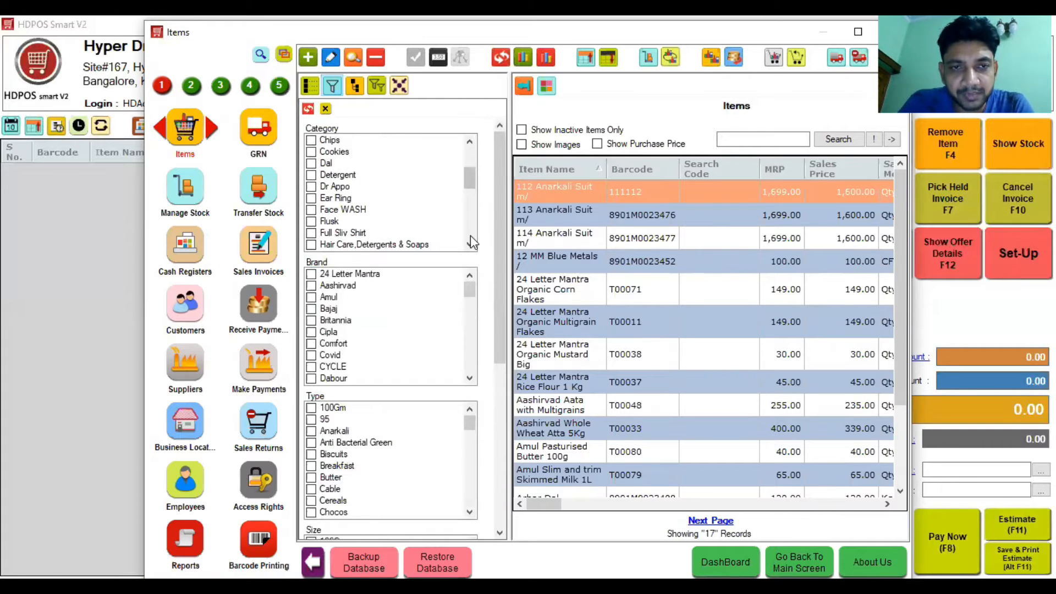
{"action": "left_click_drag", "start_coordinate": [470, 179], "coordinate": [469, 220]}
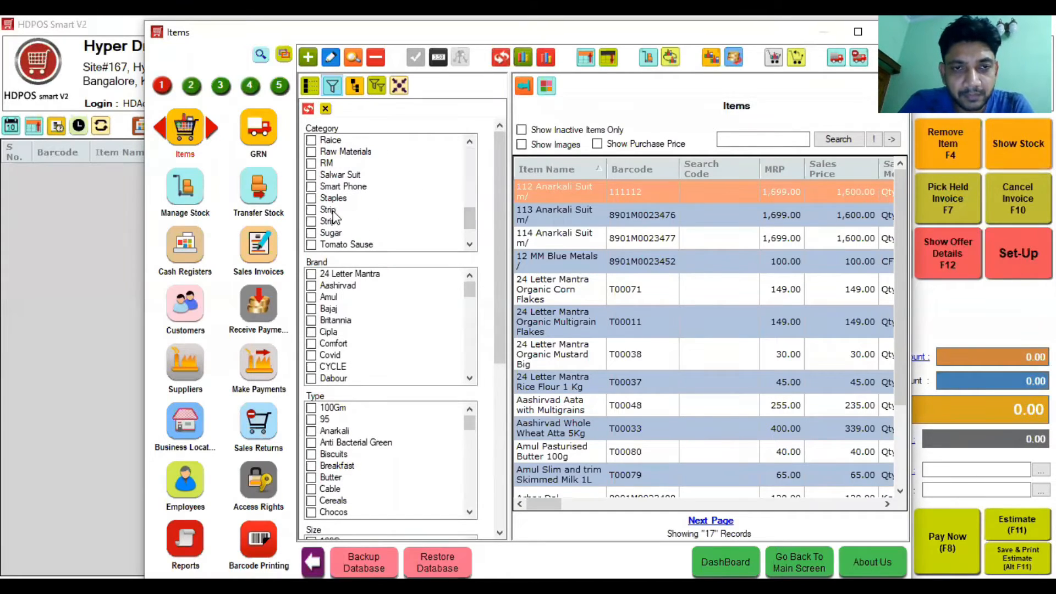
{"action": "left_click", "coordinate": [328, 210]}
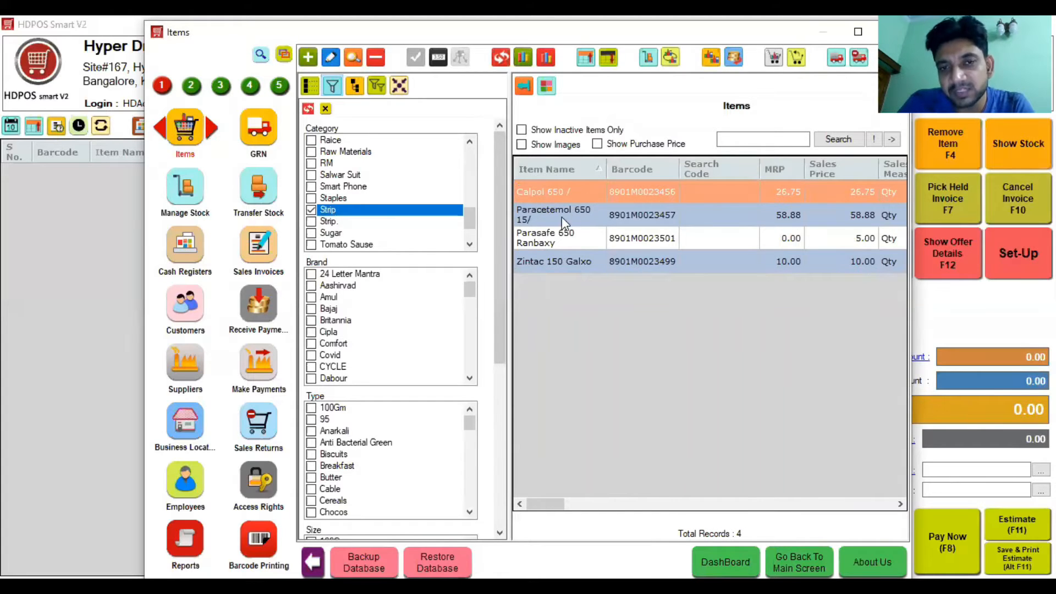
{"action": "left_click", "coordinate": [545, 243]}
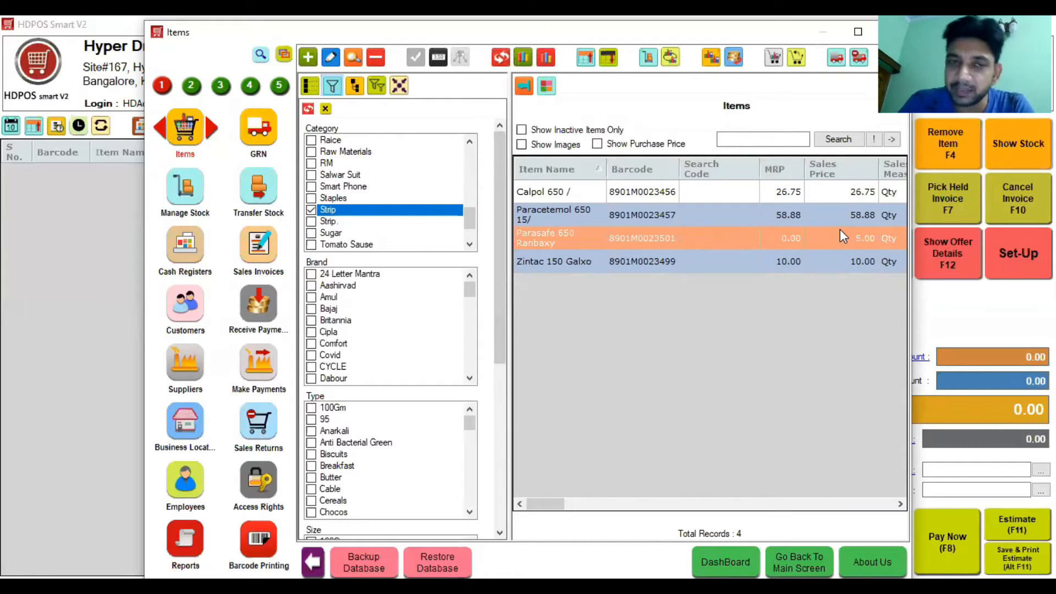
Step: Start a new goods received note with Parasafe 650 Ranbaxy as the received item
{"action": "left_click", "coordinate": [264, 129]}
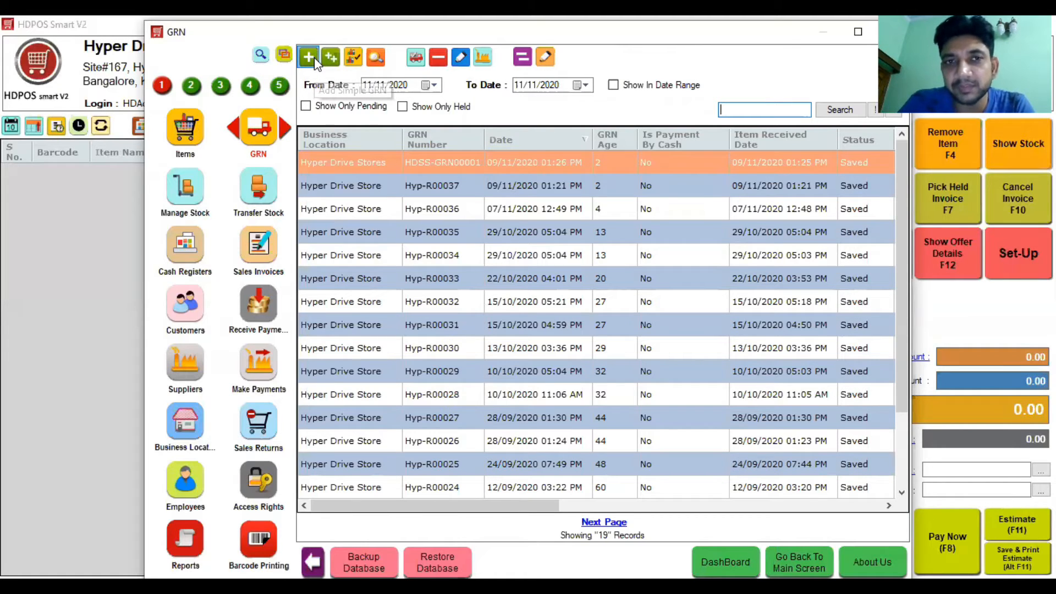
{"action": "left_click", "coordinate": [315, 57]}
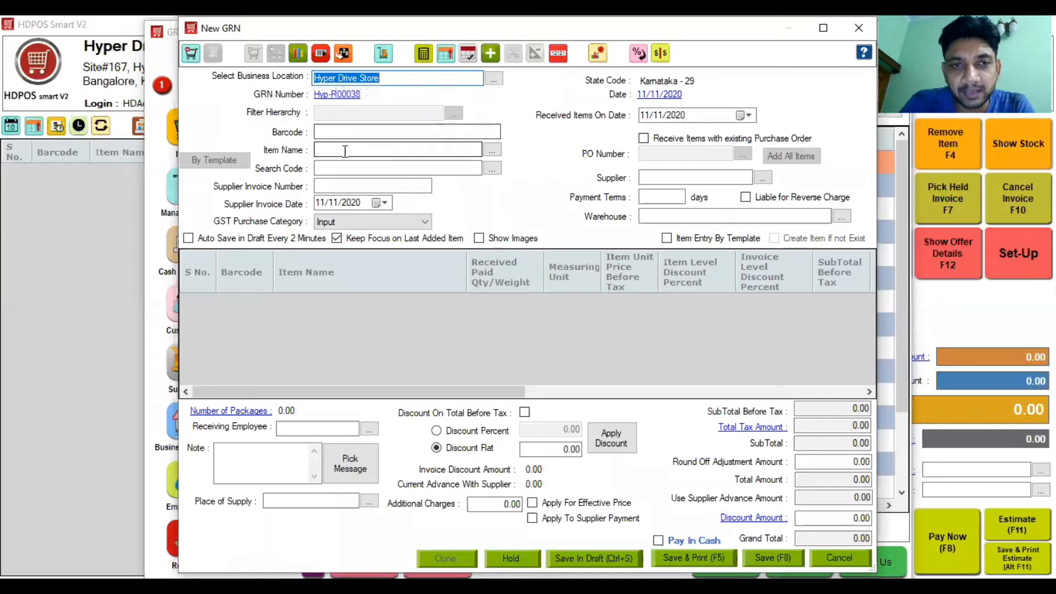
{"action": "type", "text": "pa"}
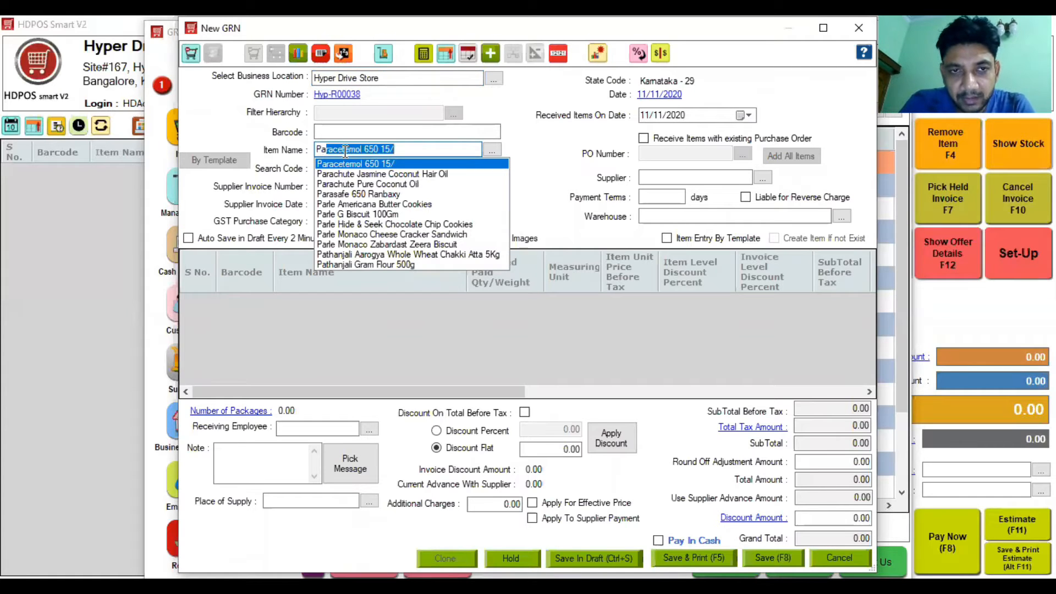
{"action": "left_click", "coordinate": [344, 194]}
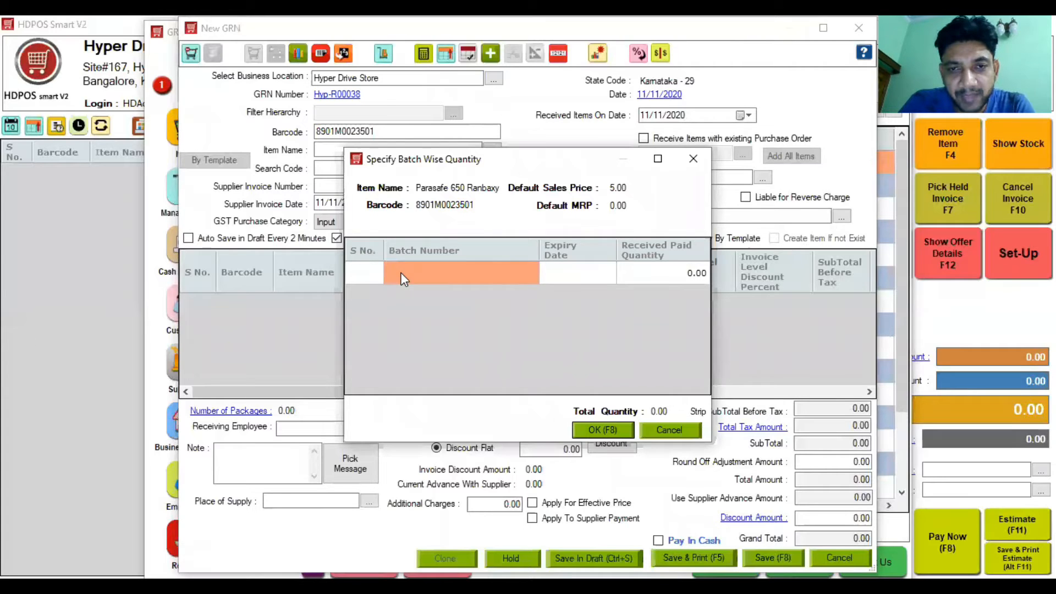
Step: Add batch 1111 with a 24-month expiry and receive 10 units of it
{"action": "left_click", "coordinate": [400, 273]}
{"action": "type", "text": "1111"}
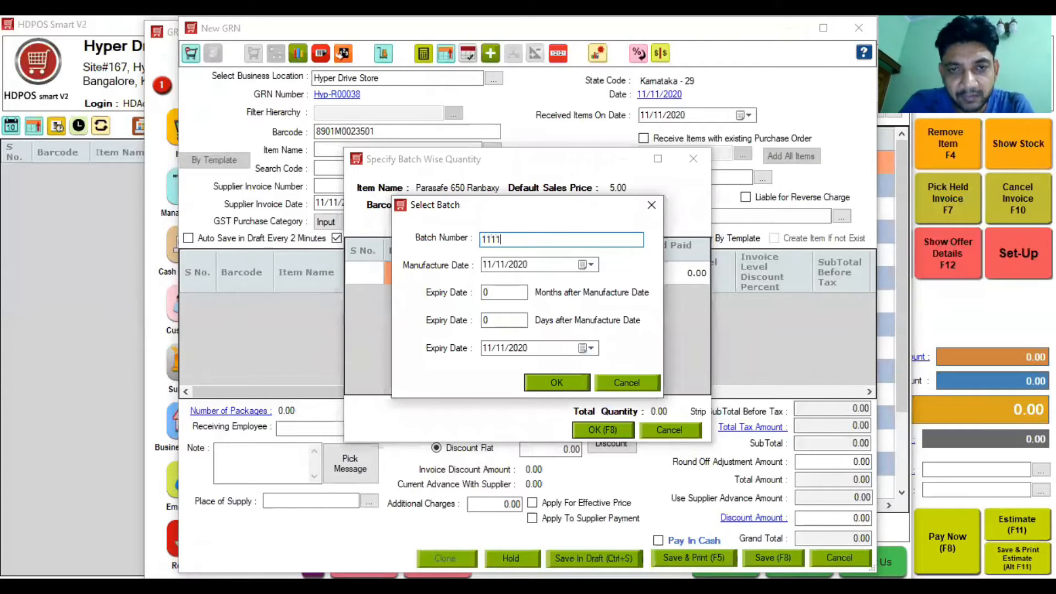
{"action": "left_click", "coordinate": [498, 290]}
{"action": "key", "text": "BackSpace"}
{"action": "type", "text": "24"}
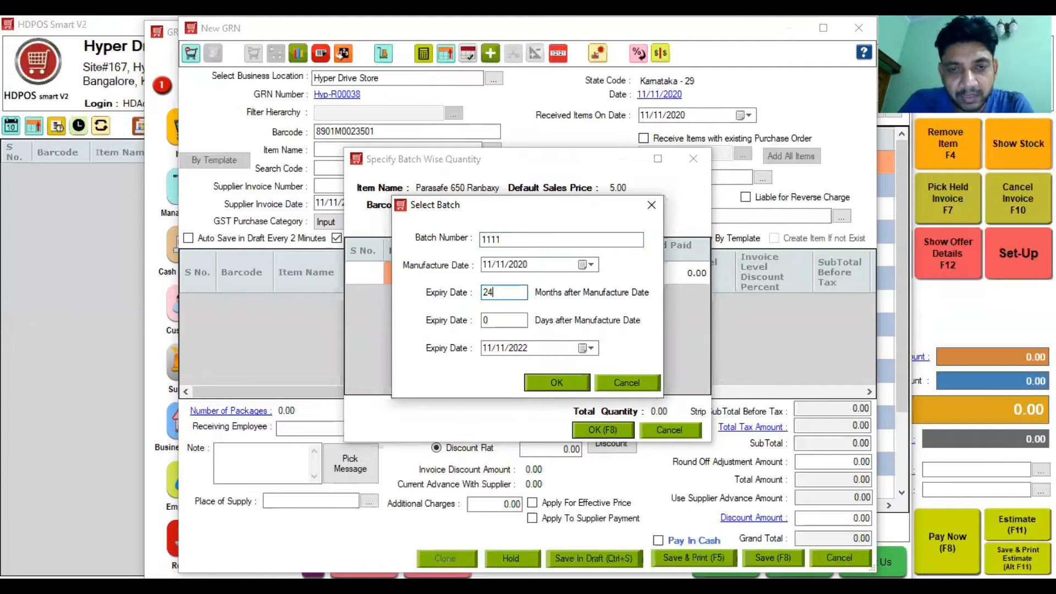
{"action": "left_click", "coordinate": [557, 385]}
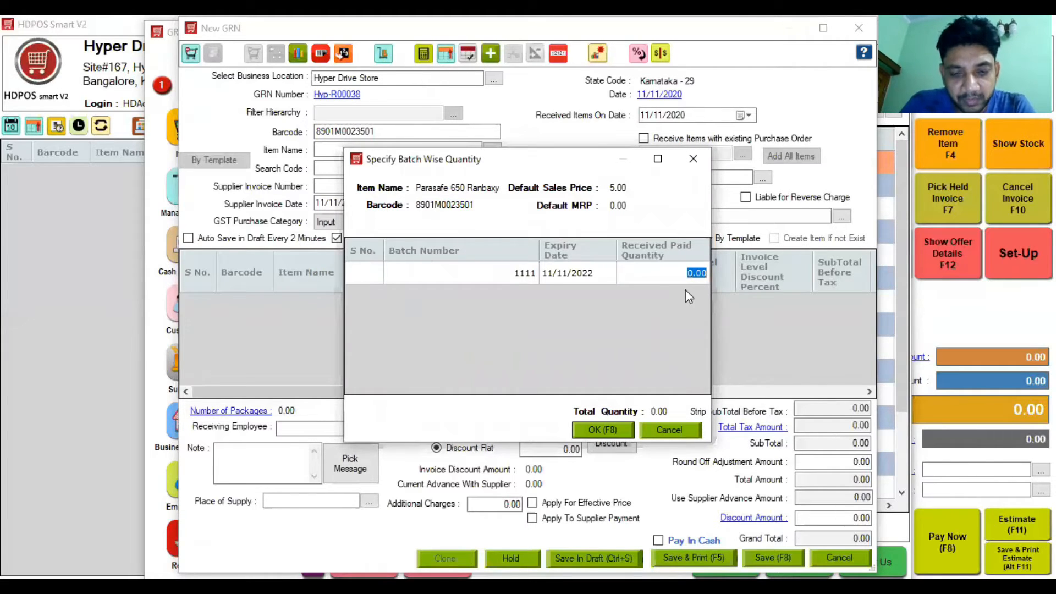
{"action": "type", "text": "10"}
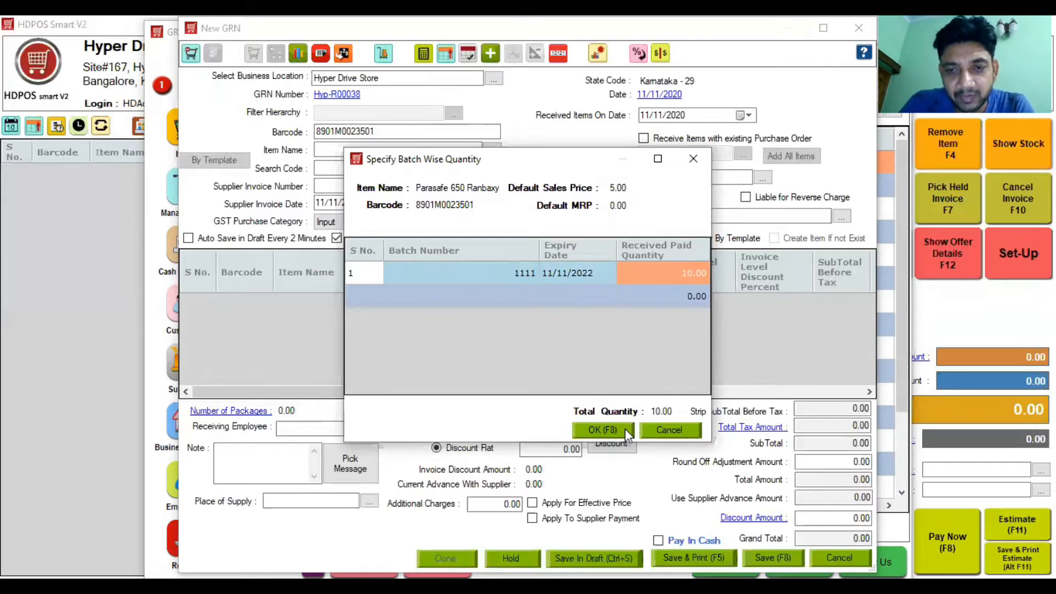
{"action": "left_click", "coordinate": [625, 428]}
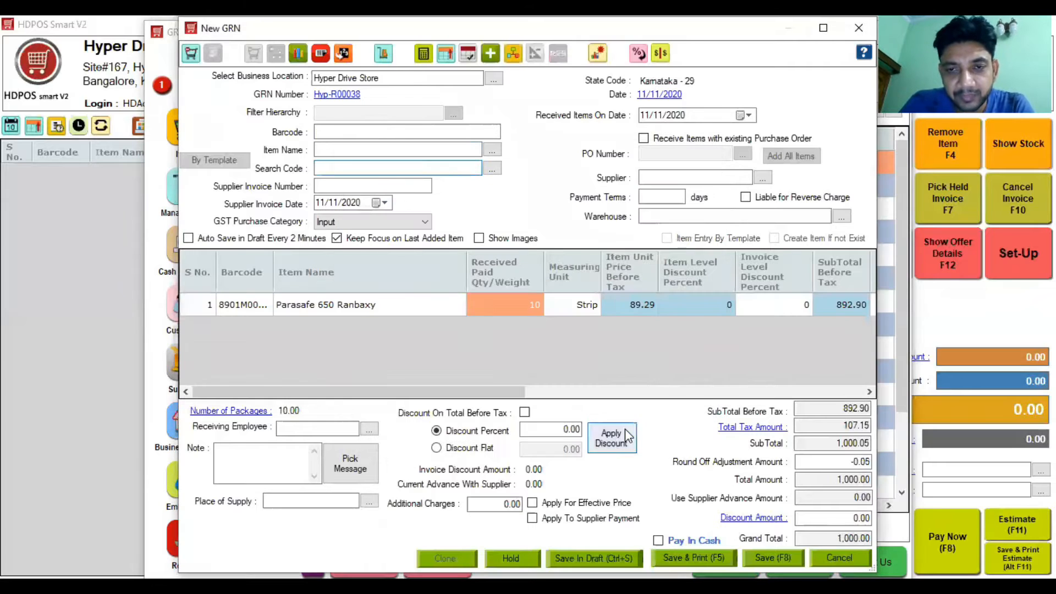
Step: Set the line's subtotal after tax to 950 and begin entering the supplier
{"action": "left_click", "coordinate": [745, 391]}
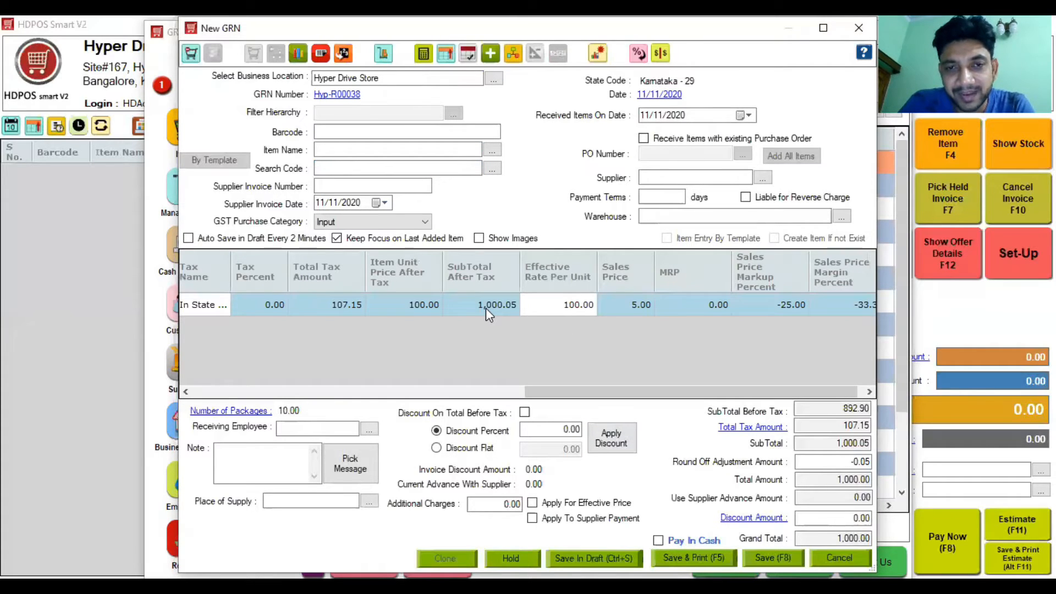
{"action": "left_click", "coordinate": [487, 308]}
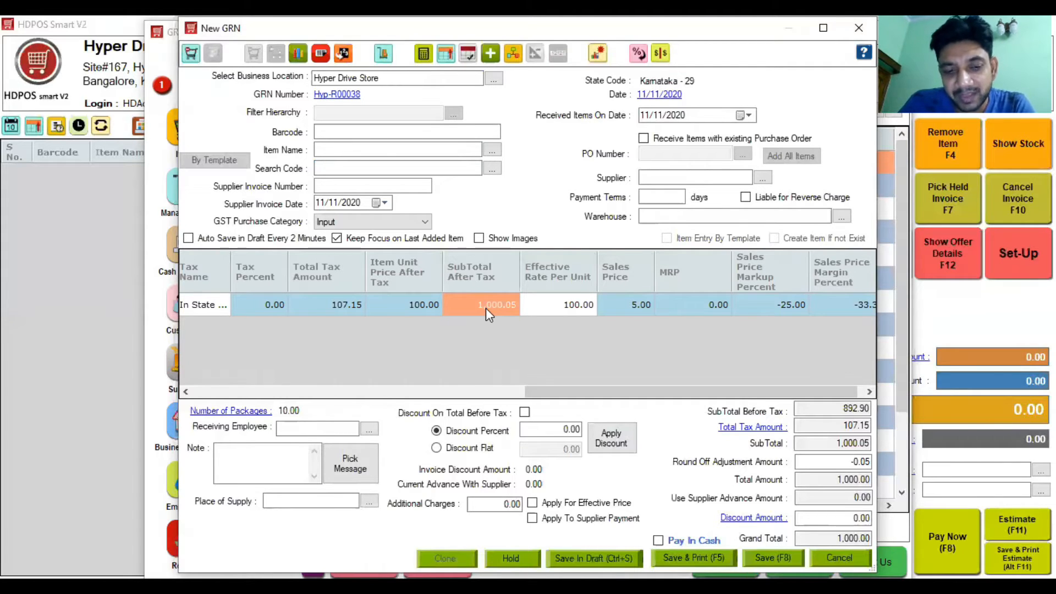
{"action": "type", "text": "950"}
{"action": "key", "text": "Return"}
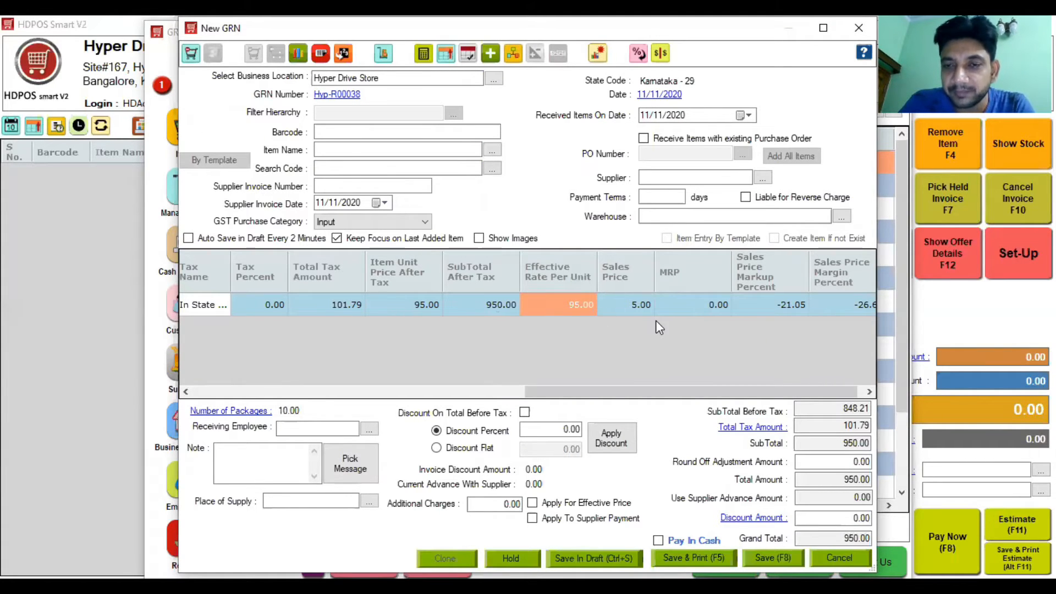
{"action": "left_click", "coordinate": [707, 175]}
{"action": "type", "text": "t"}
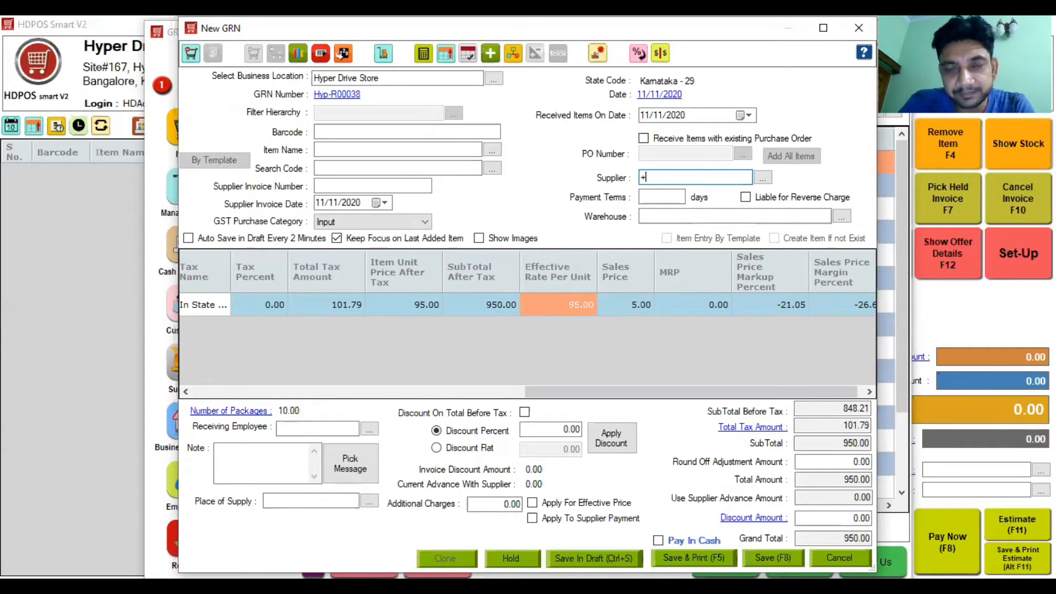
Step: Create 'Supplier 1' as the new supplier, accepting the missing place-of-supply warning
{"action": "key", "text": "Return"}
{"action": "type", "text": "S"}
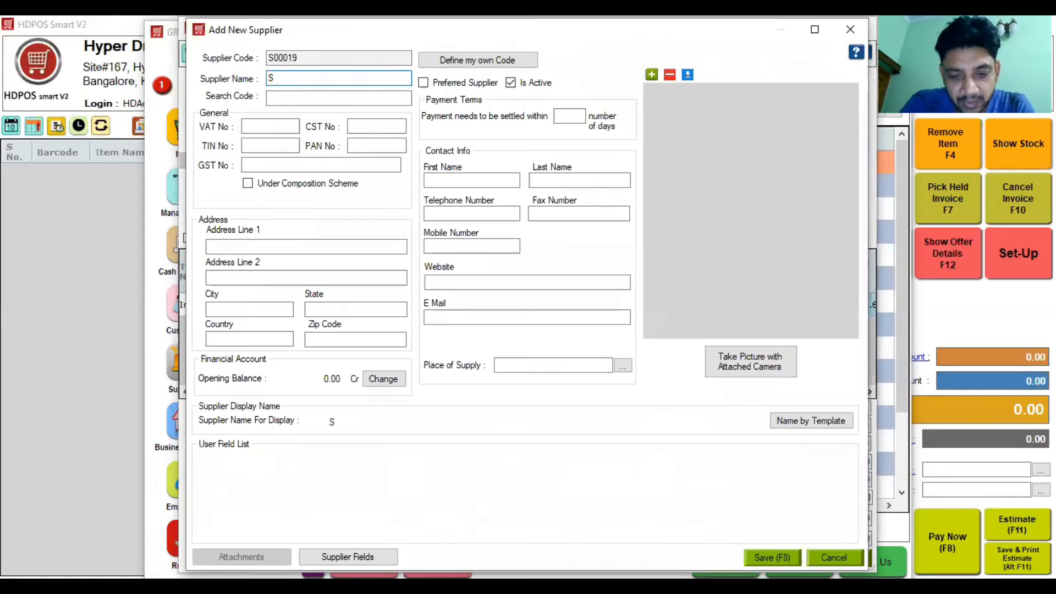
{"action": "type", "text": "upplier 1"}
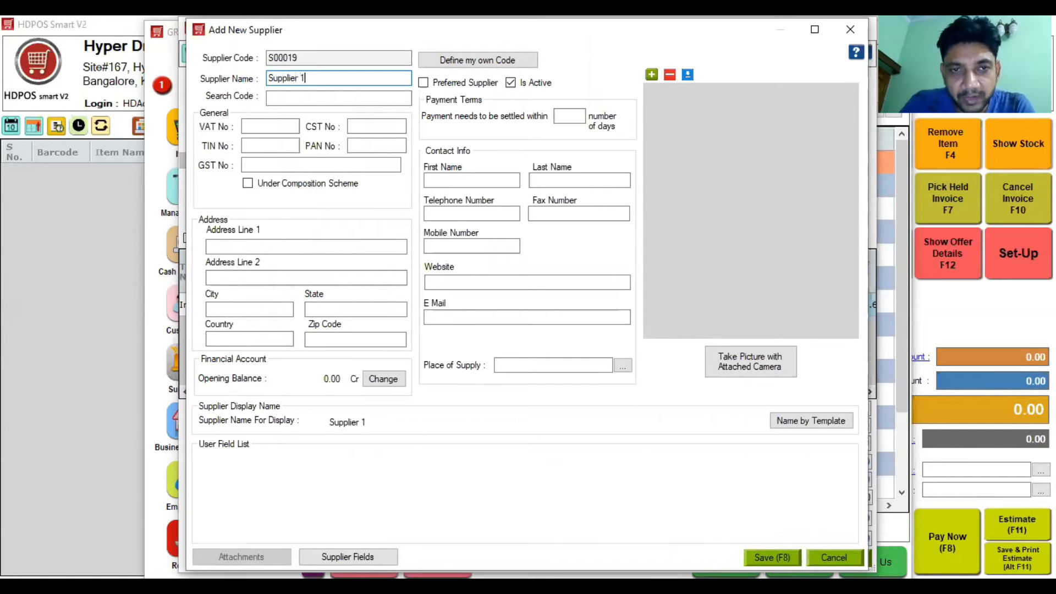
{"action": "key", "text": "F8"}
{"action": "key", "text": "Return"}
Step: Set the warehouse to Hyper Drive Grocery Store and save the receipt despite the rate warning
{"action": "left_click", "coordinate": [680, 216]}
{"action": "type", "text": "Franachisee Location"}
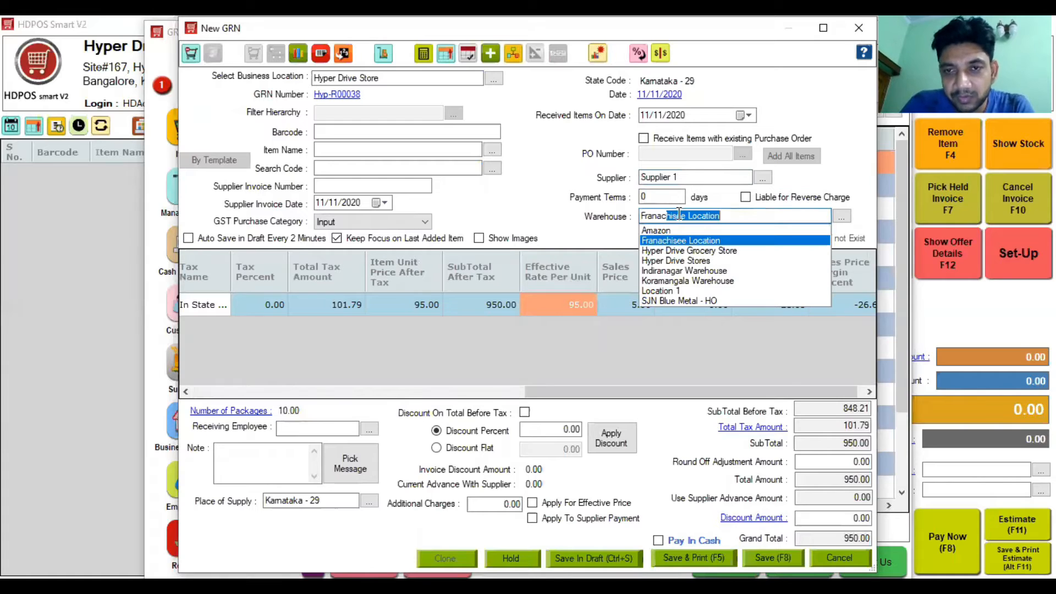
{"action": "key", "text": "Down"}
{"action": "key", "text": "Return"}
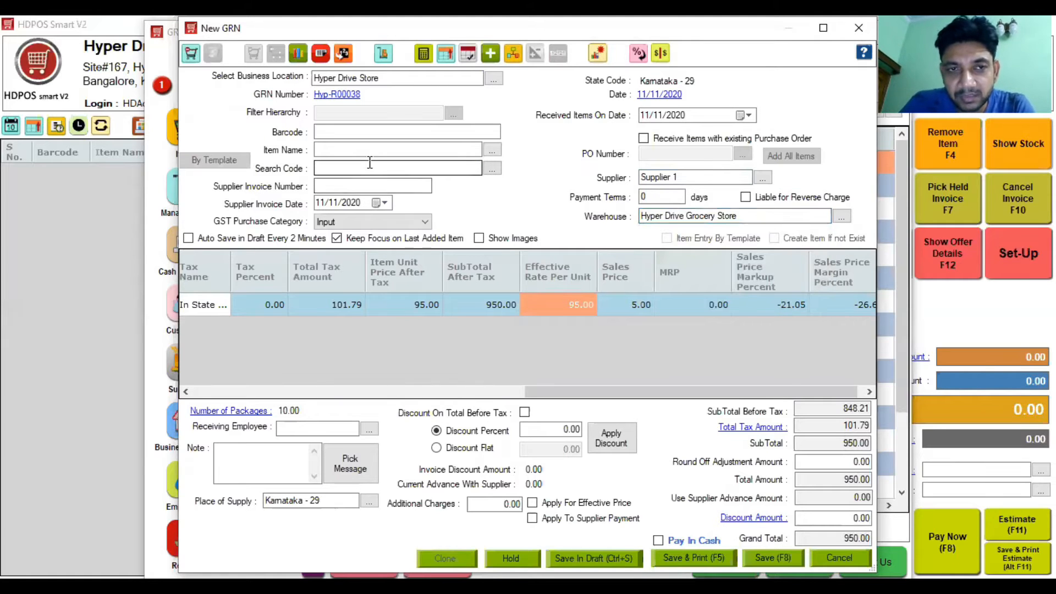
{"action": "left_click", "coordinate": [766, 558]}
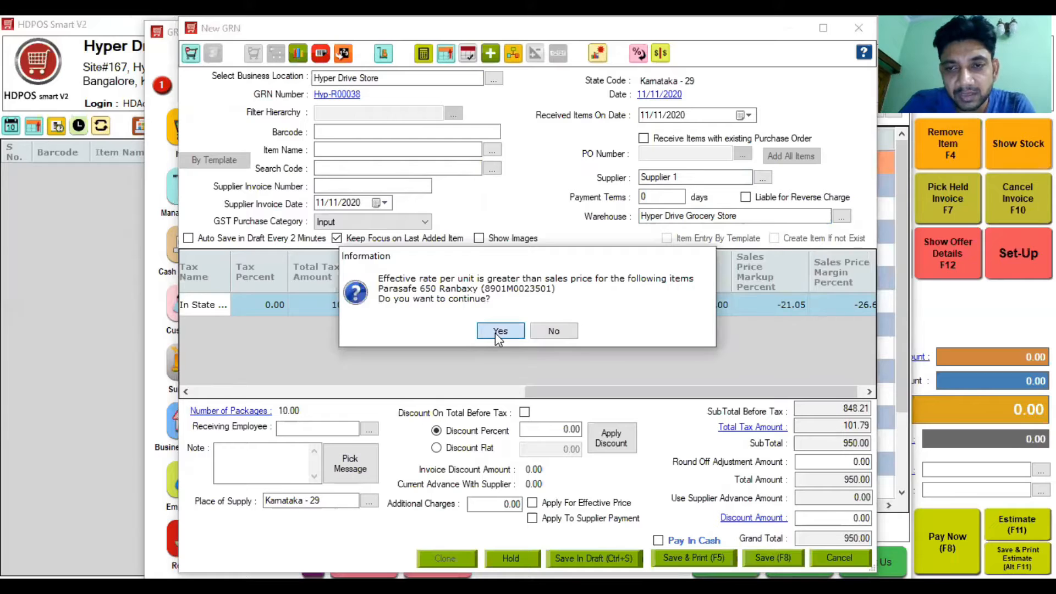
{"action": "left_click", "coordinate": [499, 331]}
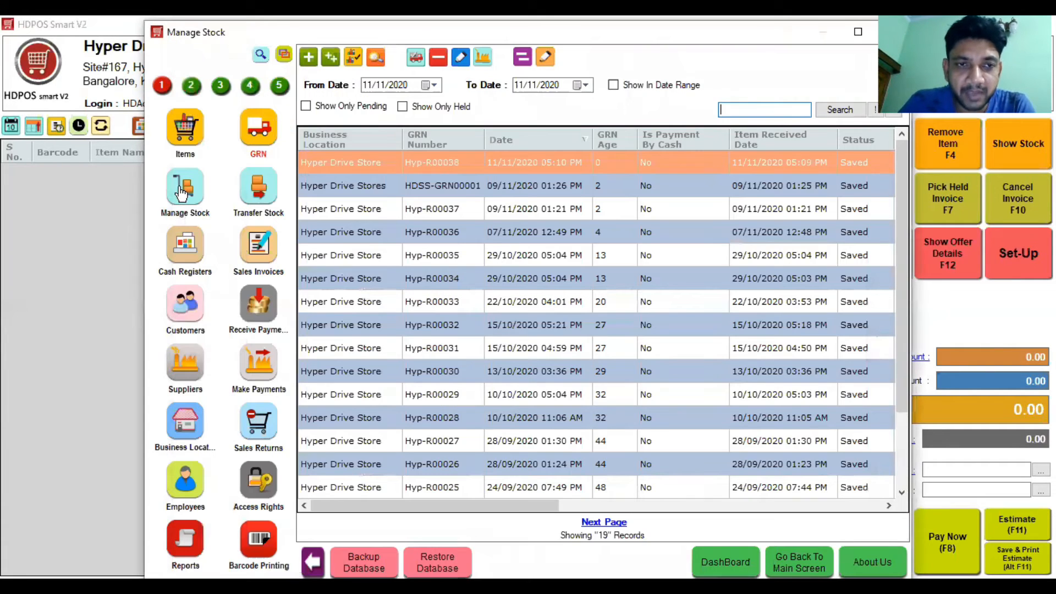
Step: Filter Hyper Drive Store's warehouse stock by 'ran' and select Parasafe 650 Ranbaxy (160 in stock)
{"action": "left_click", "coordinate": [181, 192]}
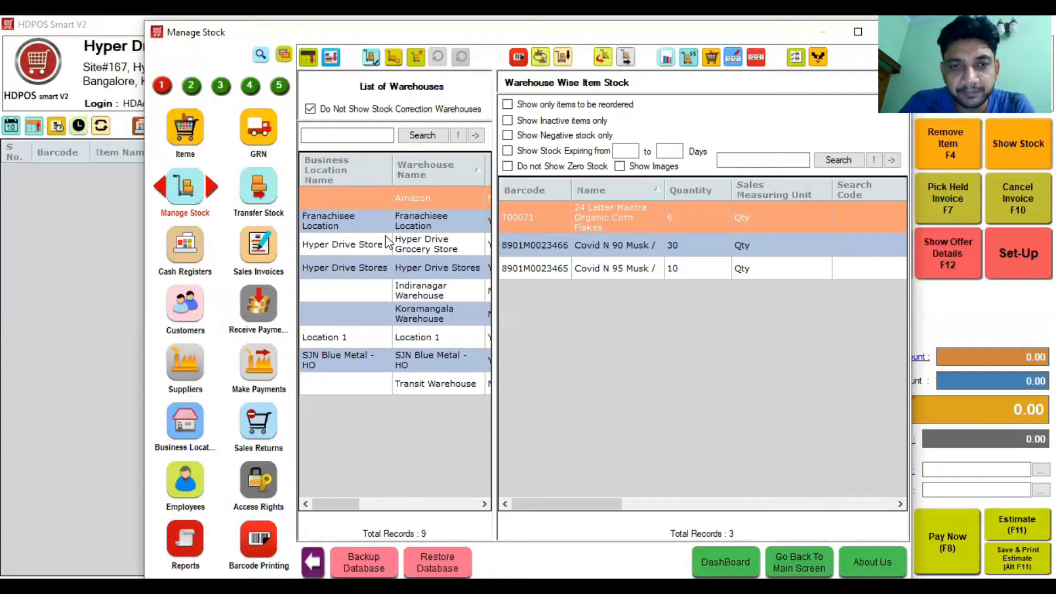
{"action": "left_click", "coordinate": [418, 245]}
{"action": "left_click", "coordinate": [739, 161]}
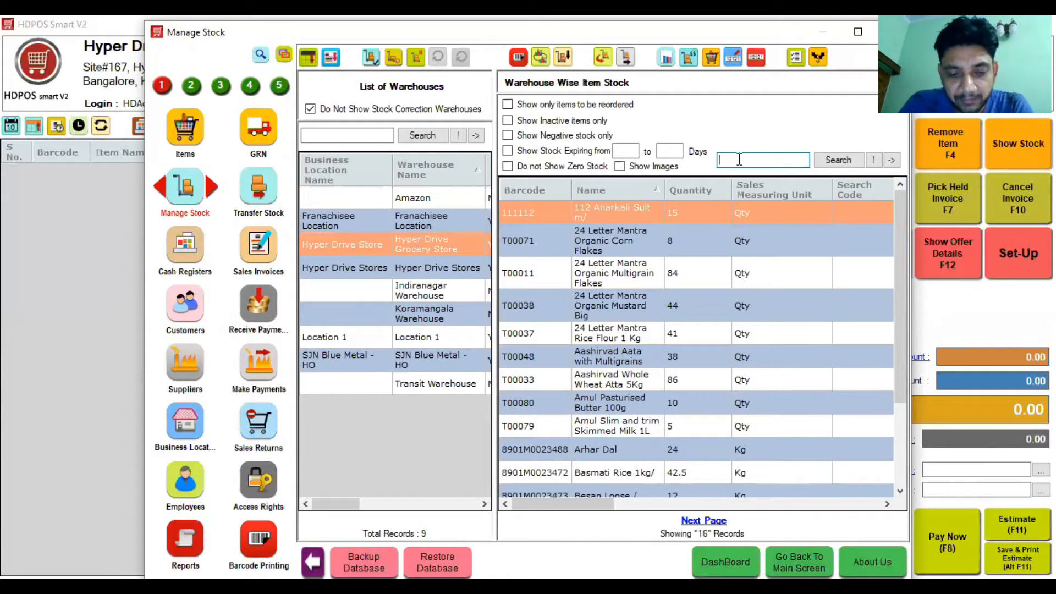
{"action": "type", "text": "ran"}
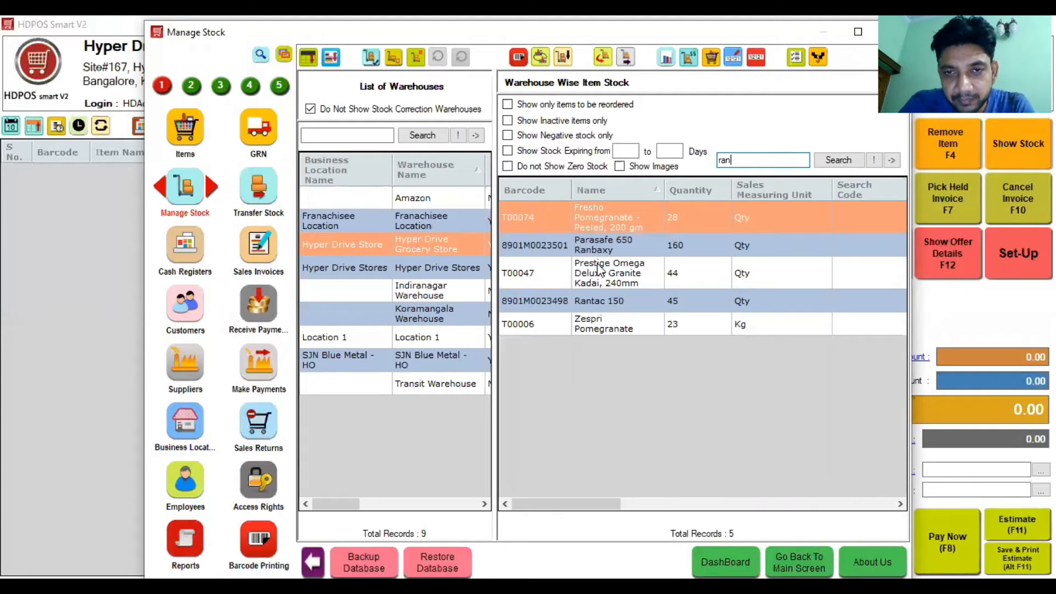
{"action": "left_click", "coordinate": [602, 245]}
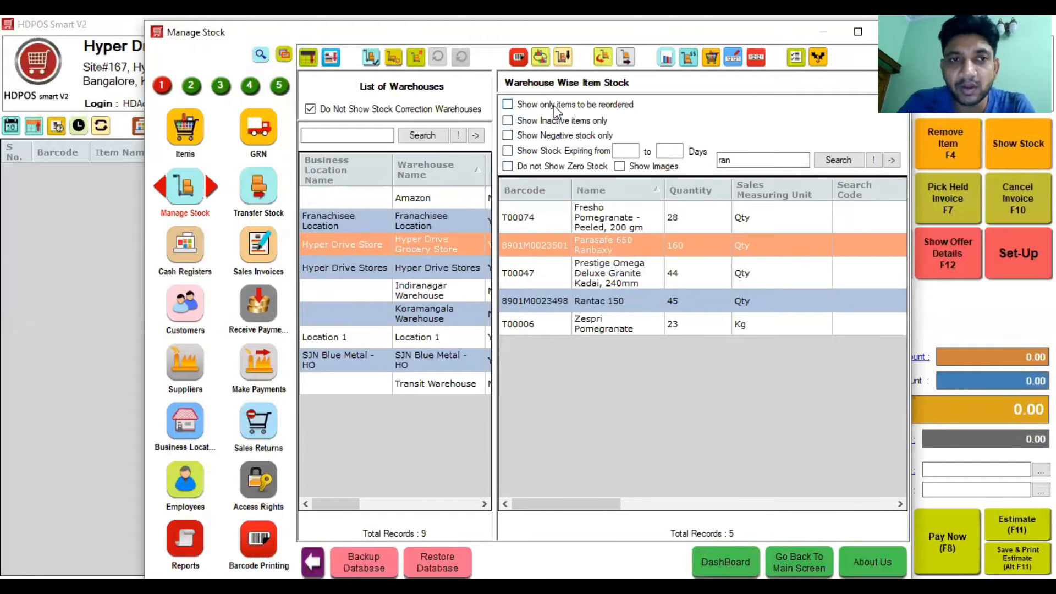
Step: In Reorder Management for Hyper Drive Store, search 'ran' and select Parasafe 650 Ranbaxy
{"action": "left_click", "coordinate": [190, 87]}
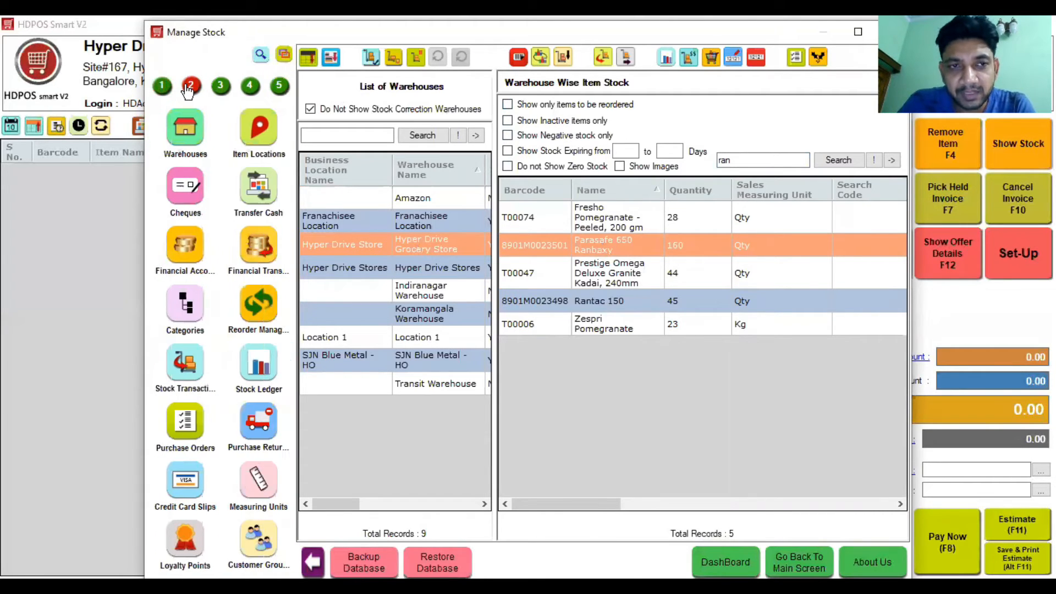
{"action": "left_click", "coordinate": [252, 306]}
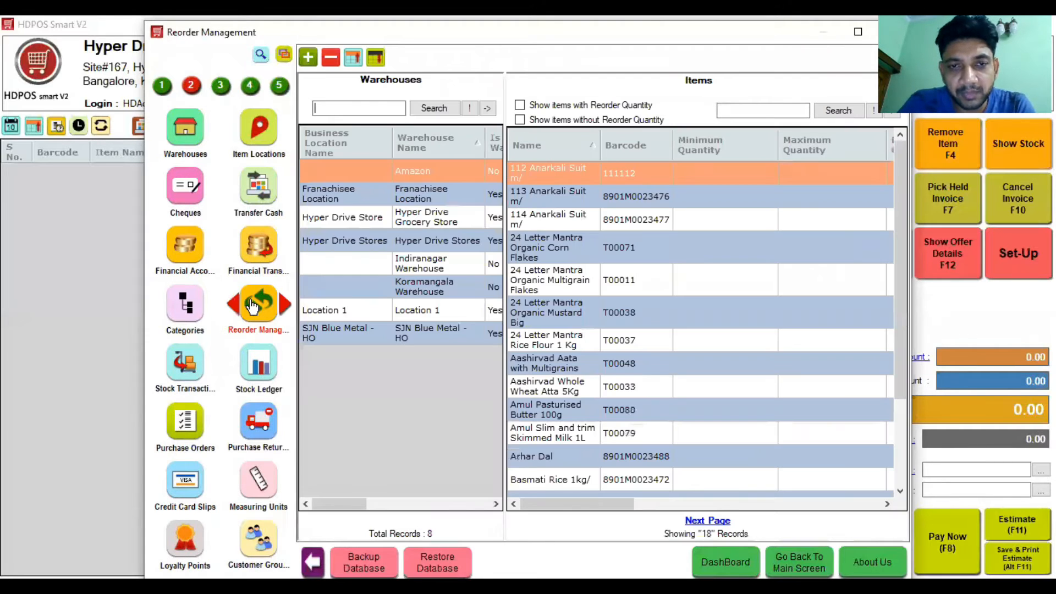
{"action": "left_click", "coordinate": [392, 220]}
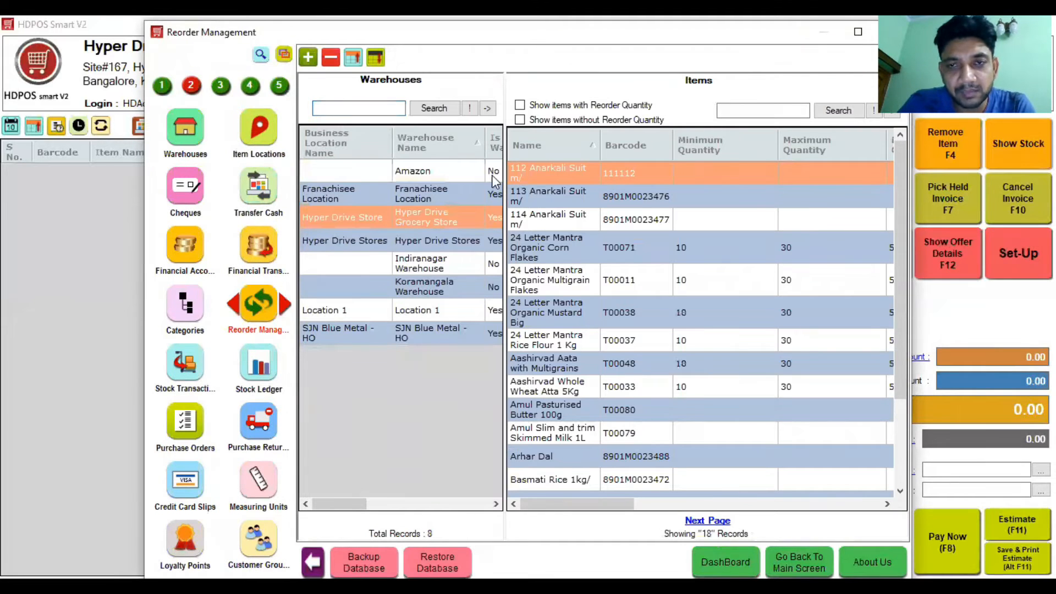
{"action": "left_click", "coordinate": [731, 113]}
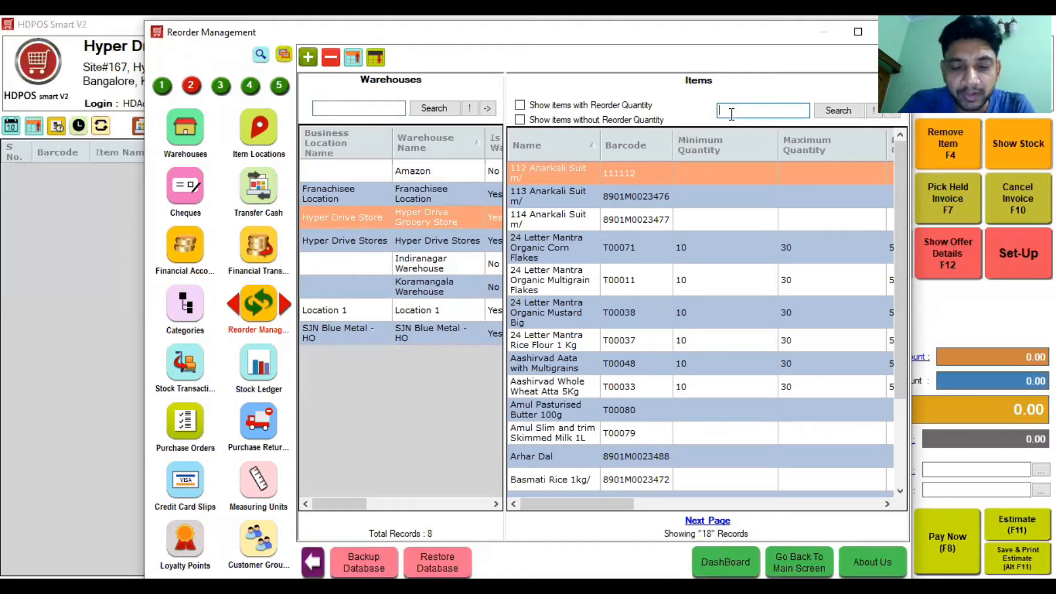
{"action": "type", "text": "ran"}
{"action": "key", "text": "Return"}
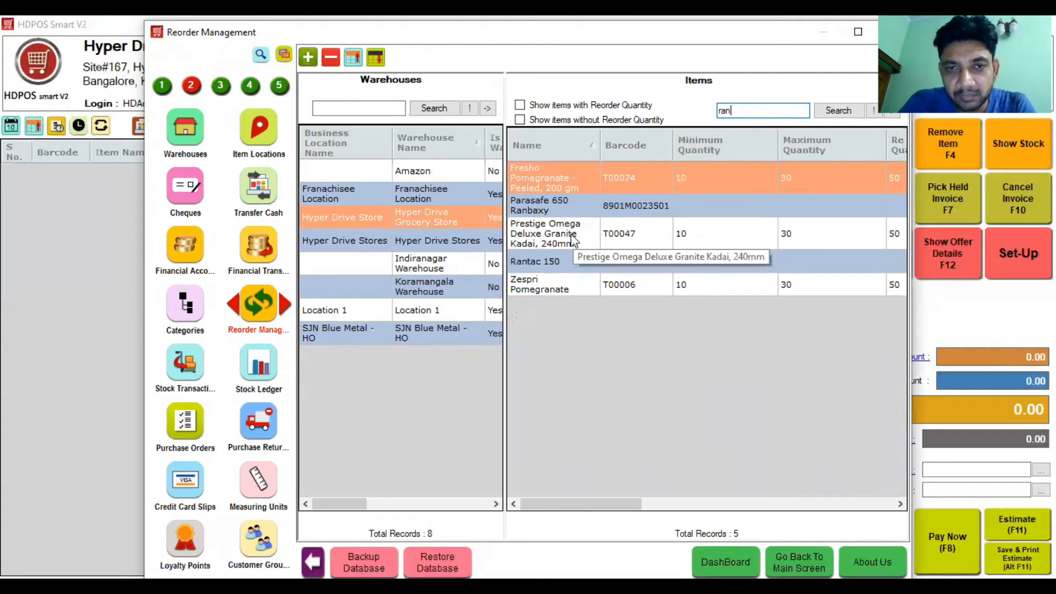
{"action": "left_click", "coordinate": [559, 209]}
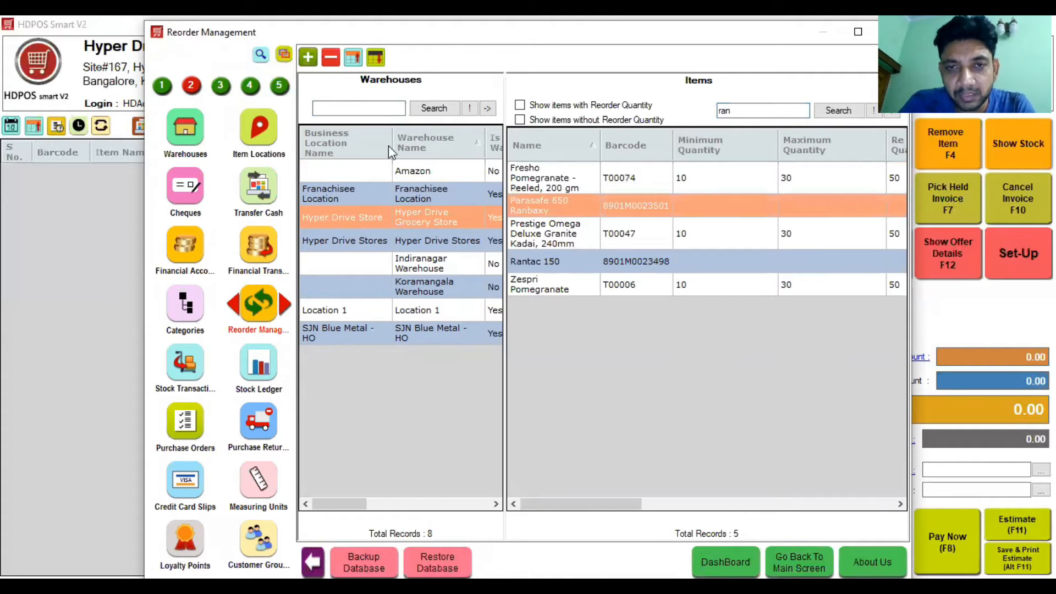
Step: Give Parasafe 650 Ranbaxy a reorder level of 200 and a maximum stock of 200
{"action": "left_click", "coordinate": [308, 57]}
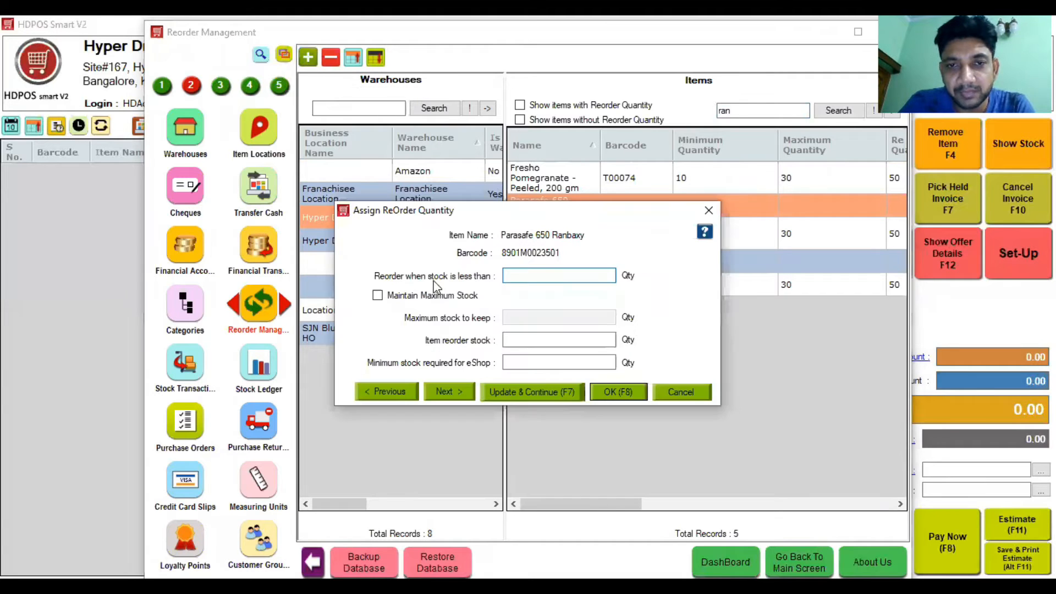
{"action": "type", "text": "200"}
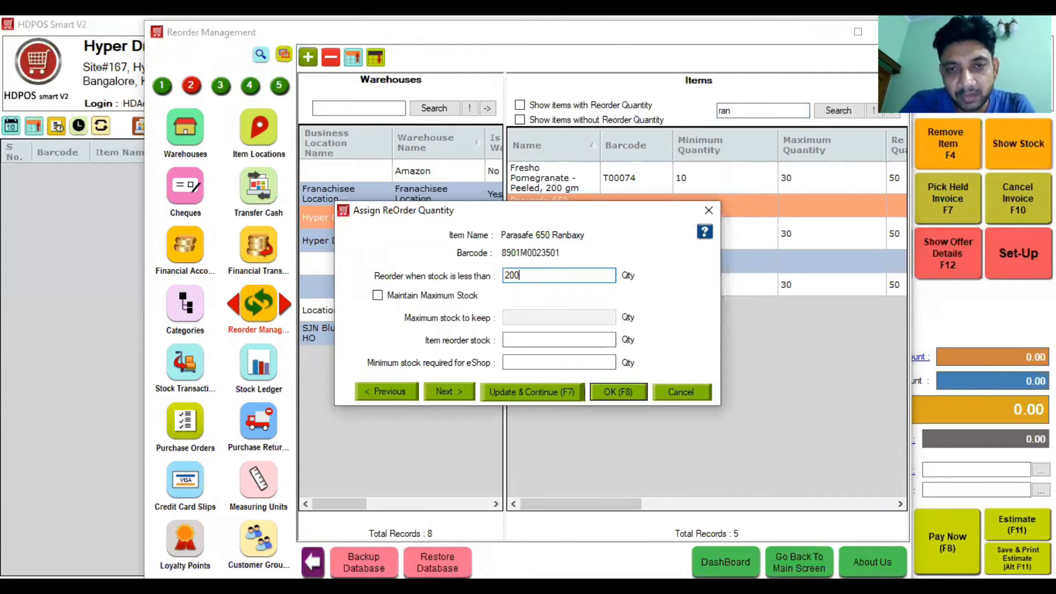
{"action": "left_click", "coordinate": [432, 299]}
{"action": "left_click", "coordinate": [507, 317]}
{"action": "type", "text": "200"}
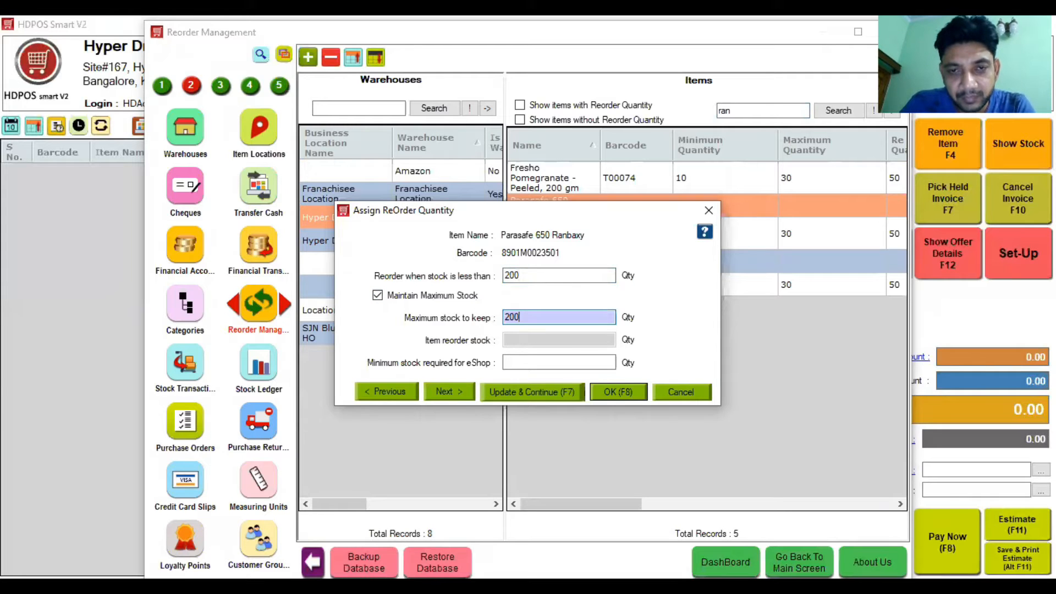
{"action": "left_click", "coordinate": [609, 392]}
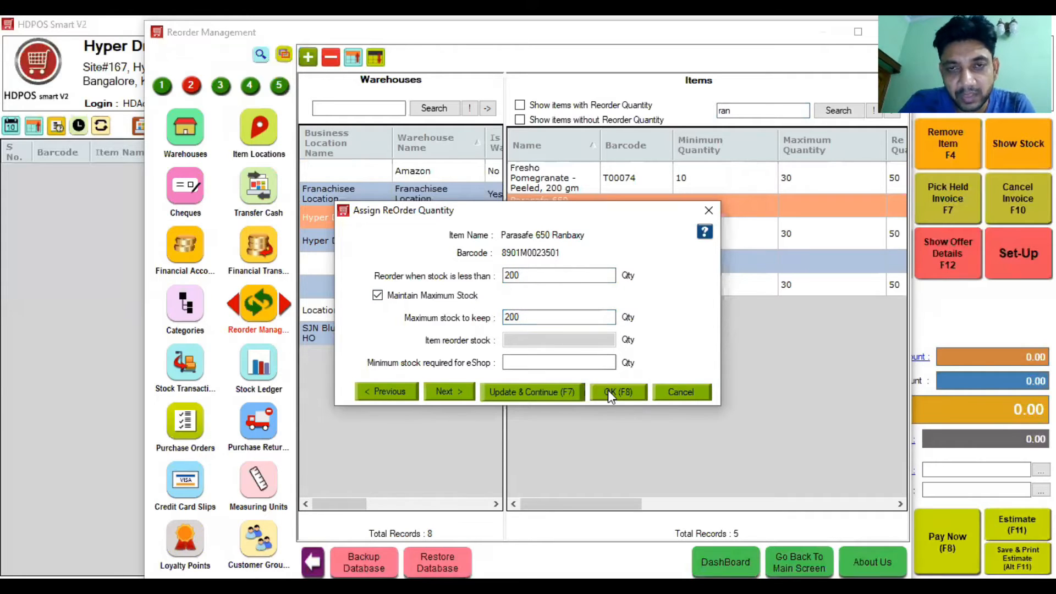
{"action": "left_click", "coordinate": [162, 87]}
Step: List only Hyper Drive Store items to reorder, select Parasafe 650 Ranbaxy, and generate a PO
{"action": "left_click", "coordinate": [185, 190]}
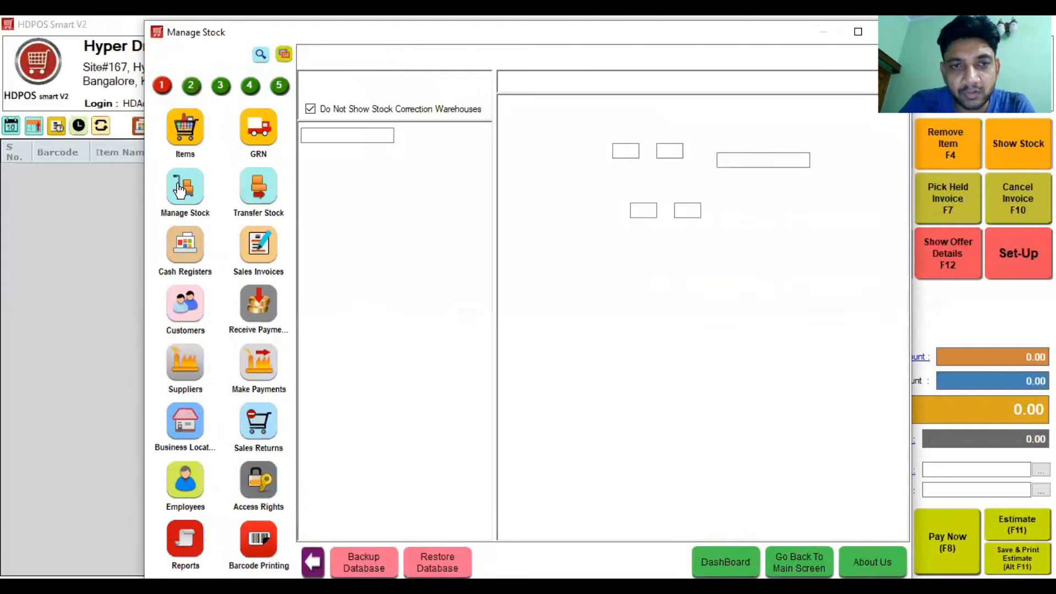
{"action": "left_click", "coordinate": [423, 246]}
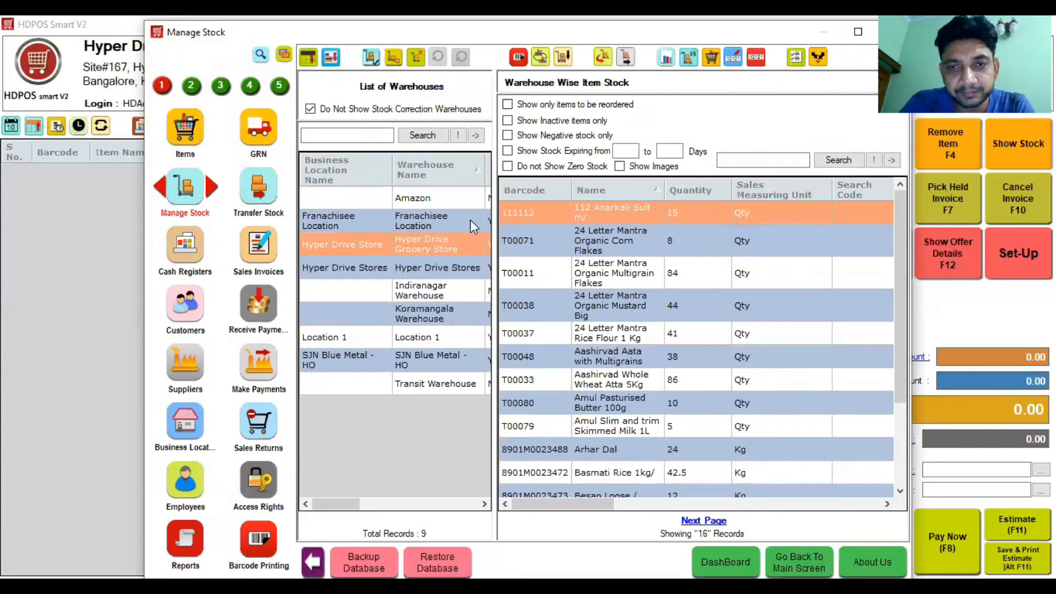
{"action": "left_click", "coordinate": [579, 105]}
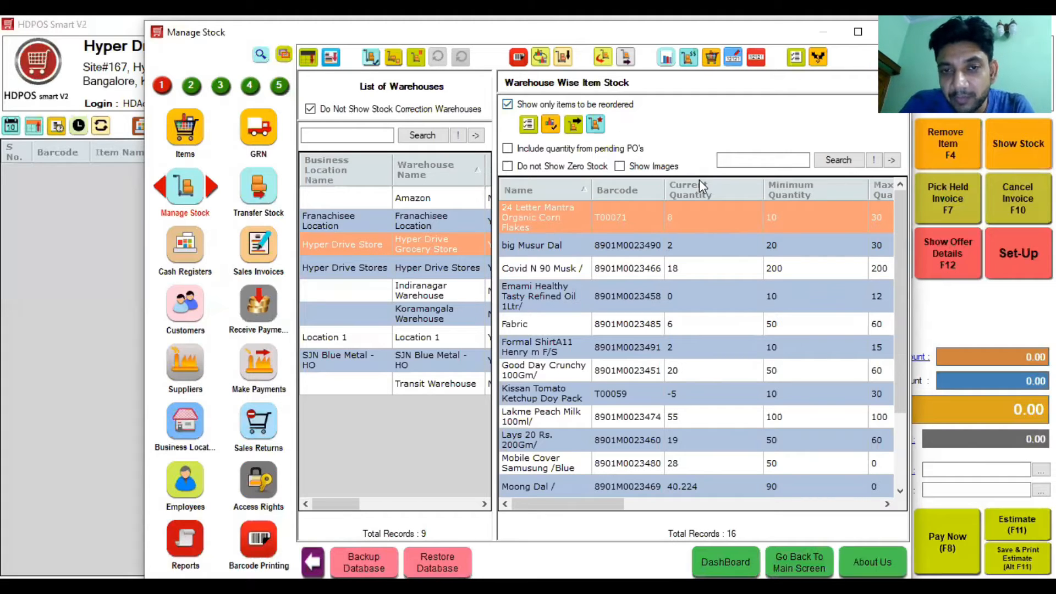
{"action": "left_click", "coordinate": [774, 161]}
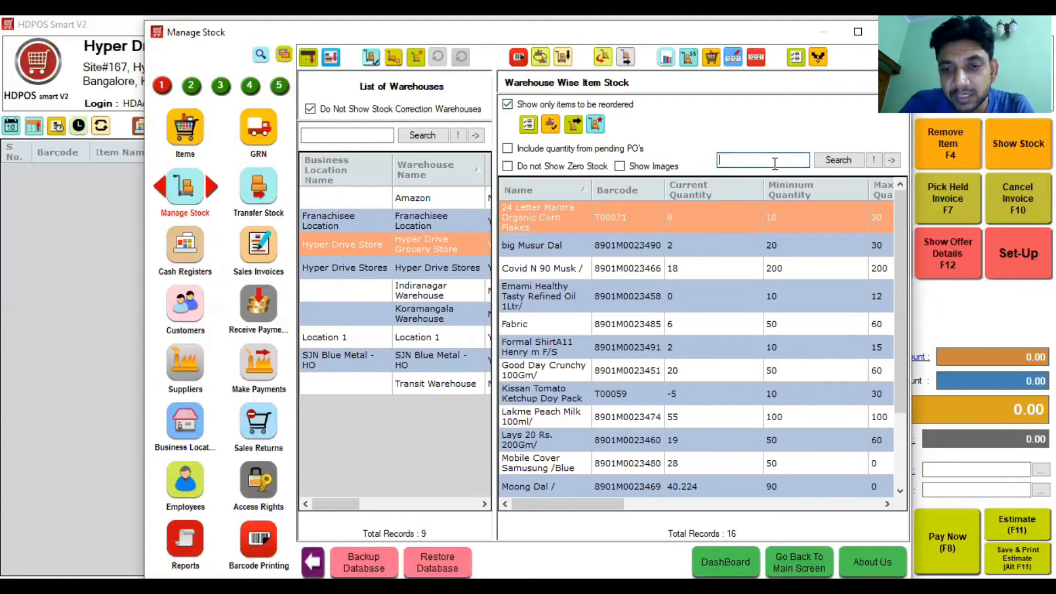
{"action": "scroll", "coordinate": [904, 455], "scroll_direction": "down", "scroll_amount": 2}
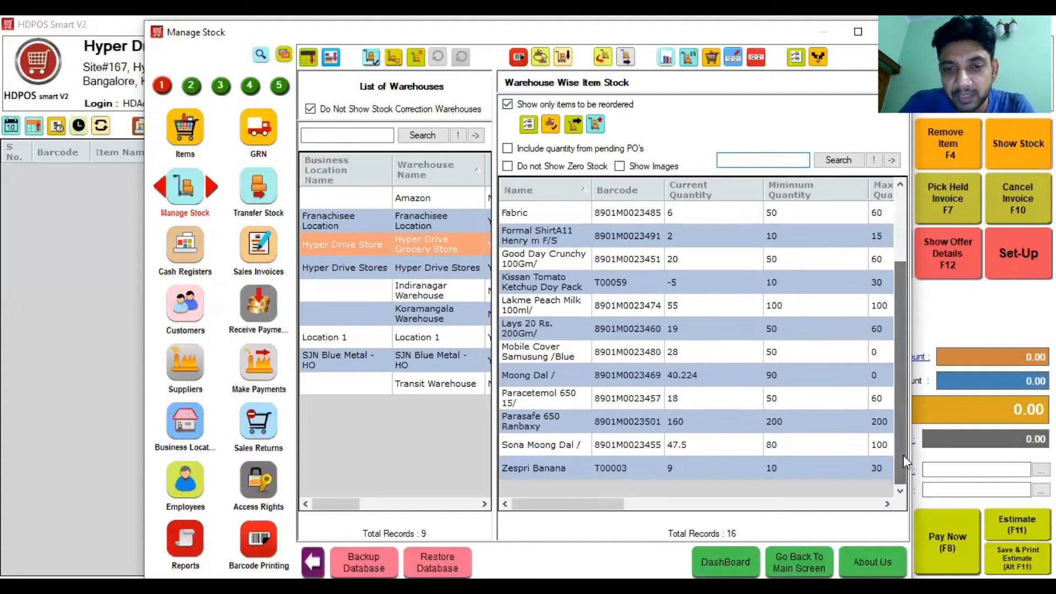
{"action": "left_click", "coordinate": [619, 396]}
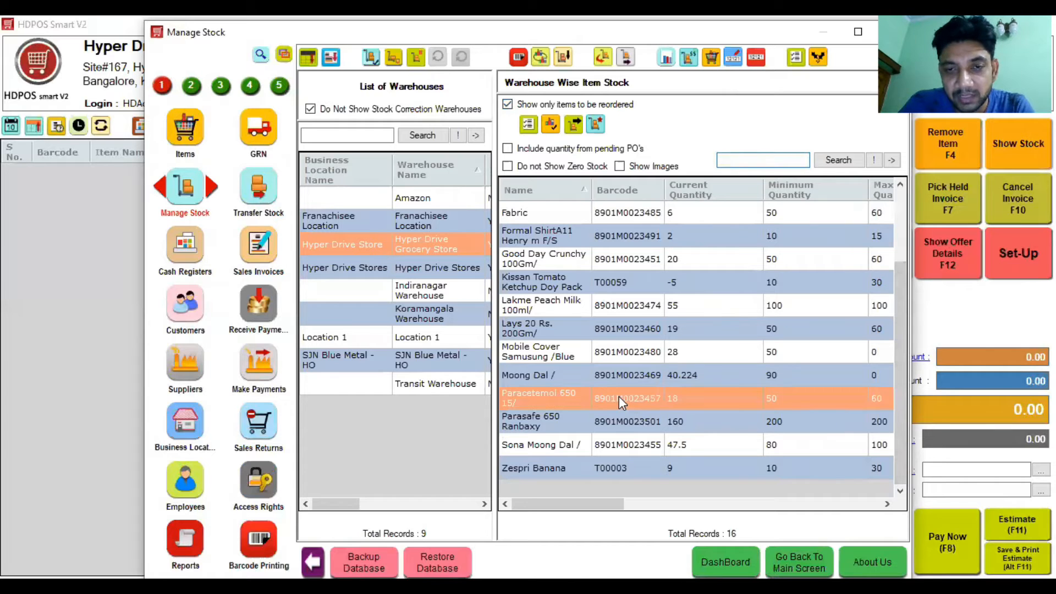
{"action": "left_click", "coordinate": [590, 415]}
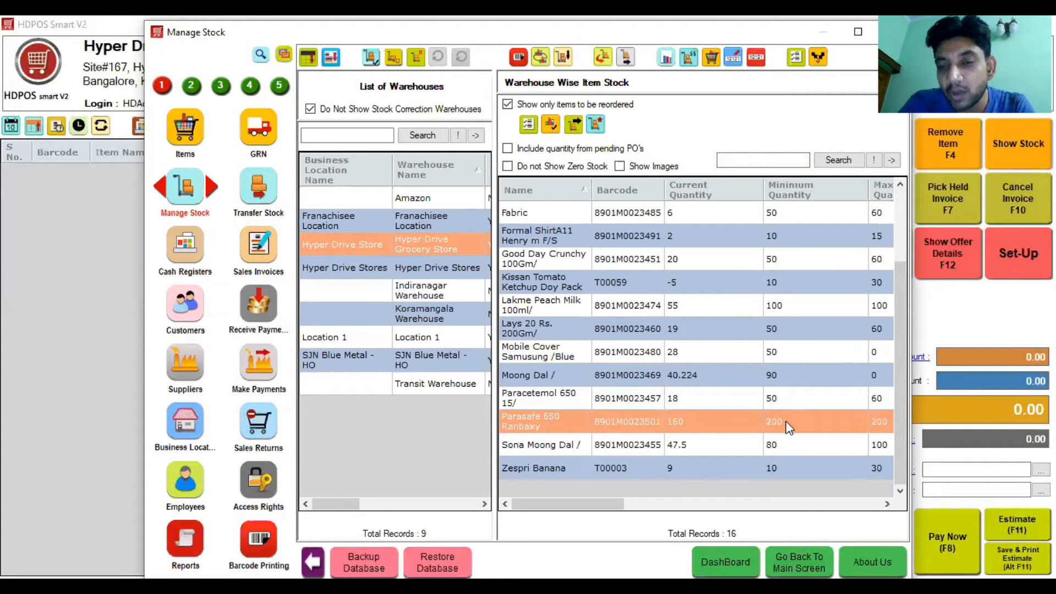
{"action": "left_click", "coordinate": [529, 125]}
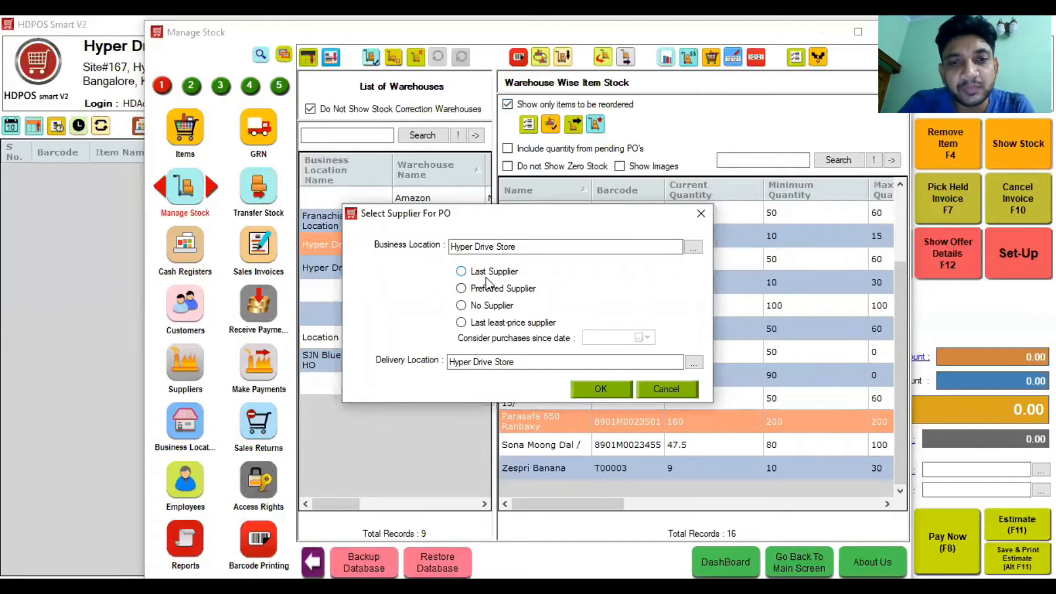
Step: Create the PO without a supplier, set Parasafe 650 Ranbaxy quantity to 40, and close it
{"action": "left_click", "coordinate": [491, 307]}
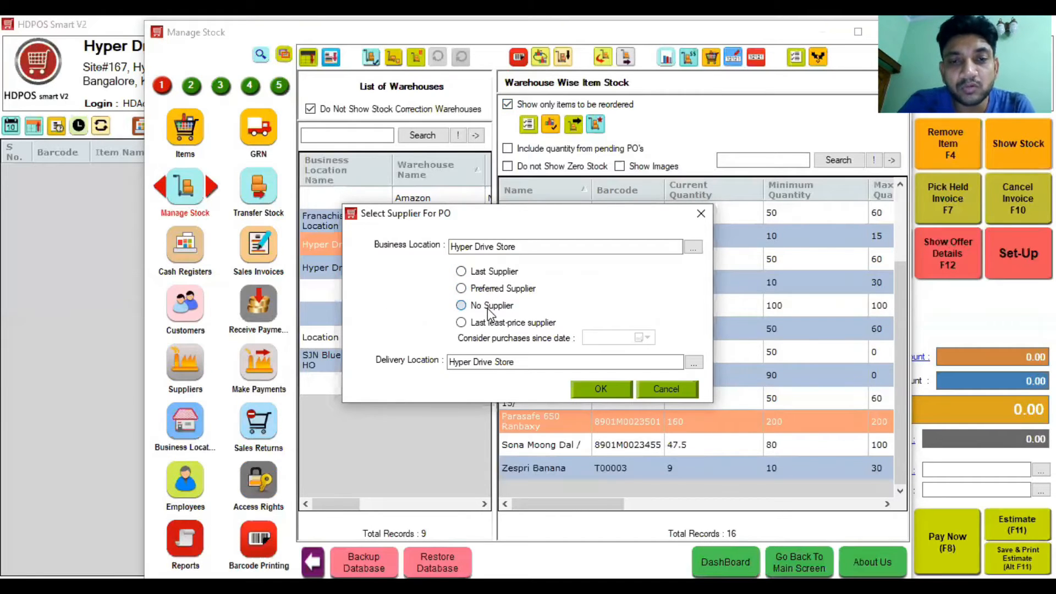
{"action": "left_click", "coordinate": [623, 395]}
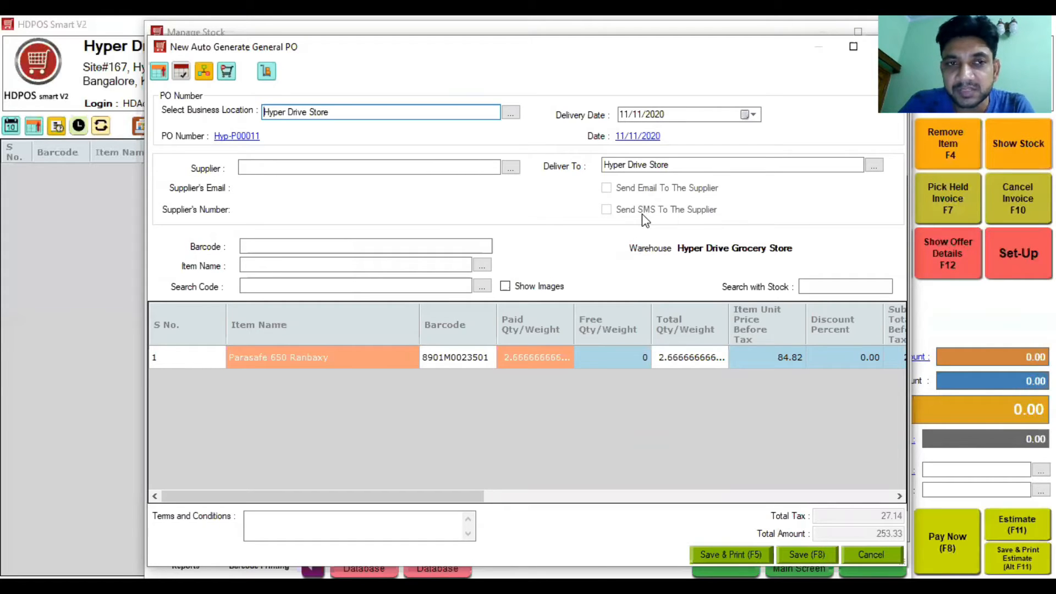
{"action": "left_click", "coordinate": [603, 359]}
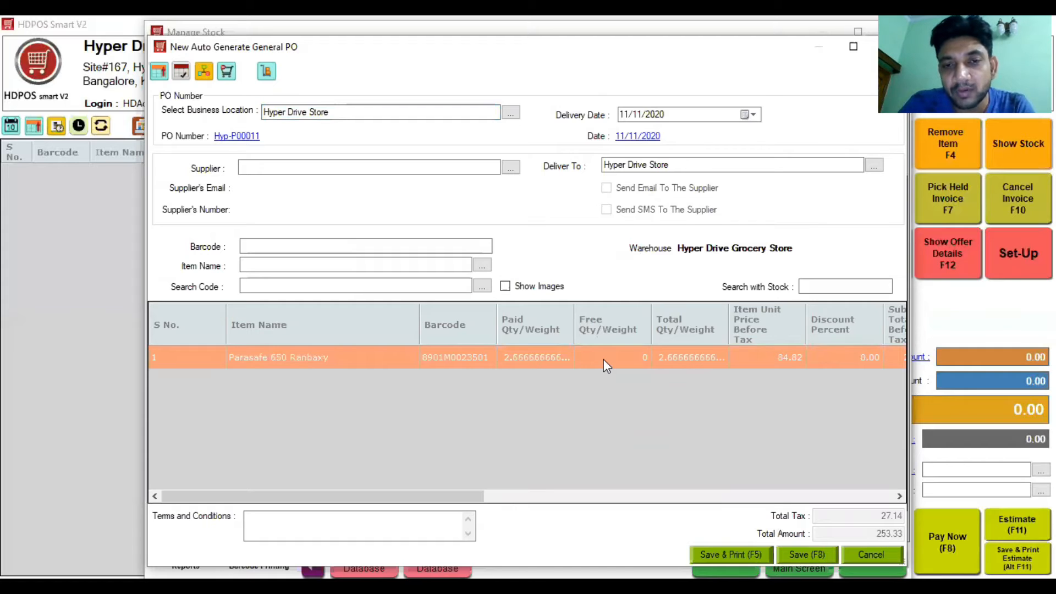
{"action": "left_click", "coordinate": [545, 367]}
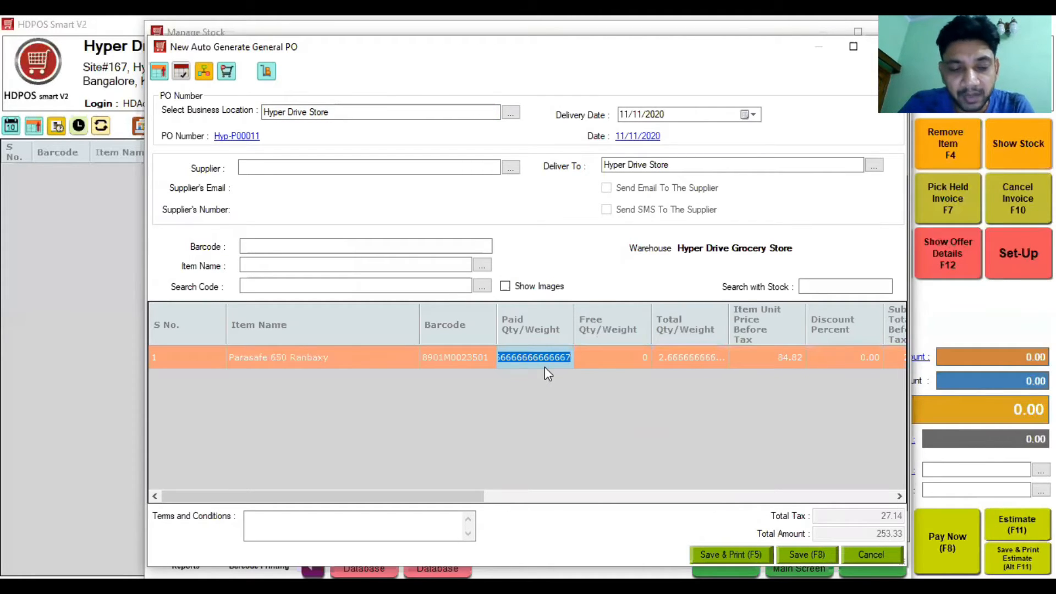
{"action": "type", "text": "2"}
{"action": "key", "text": "BackSpace"}
{"action": "type", "text": "40"}
{"action": "key", "text": "Return"}
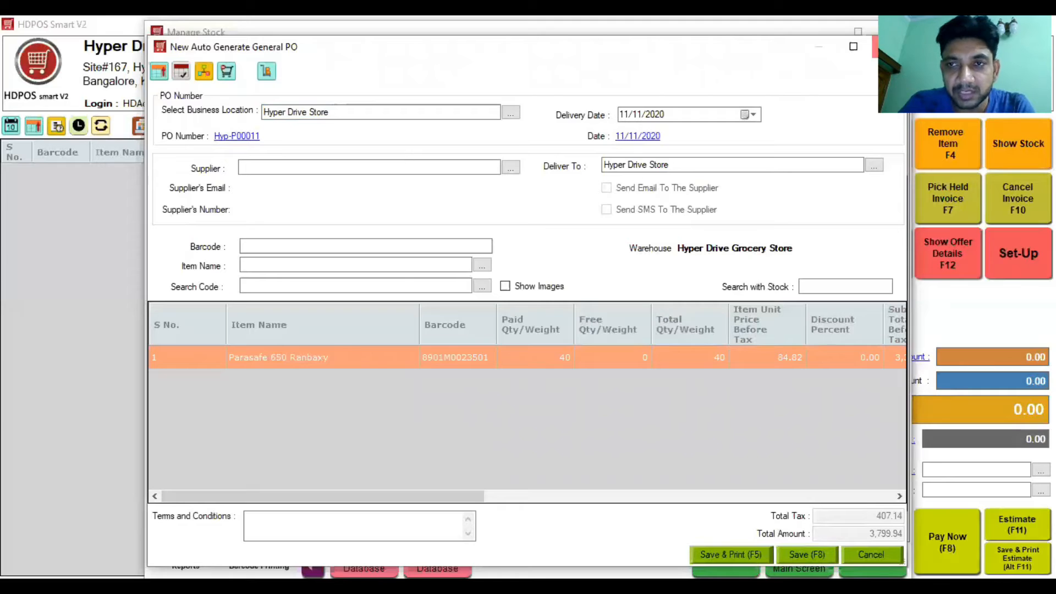
{"action": "left_click", "coordinate": [883, 47]}
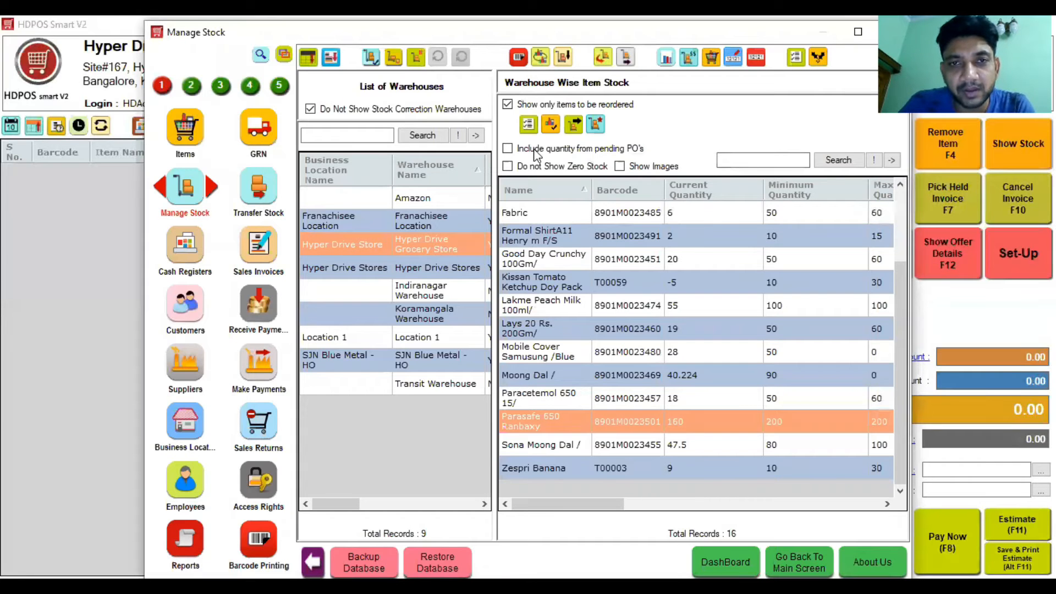
Step: Show all stock items instead of only reorder items, then begin setting expiring-stock days
{"action": "left_click", "coordinate": [508, 104]}
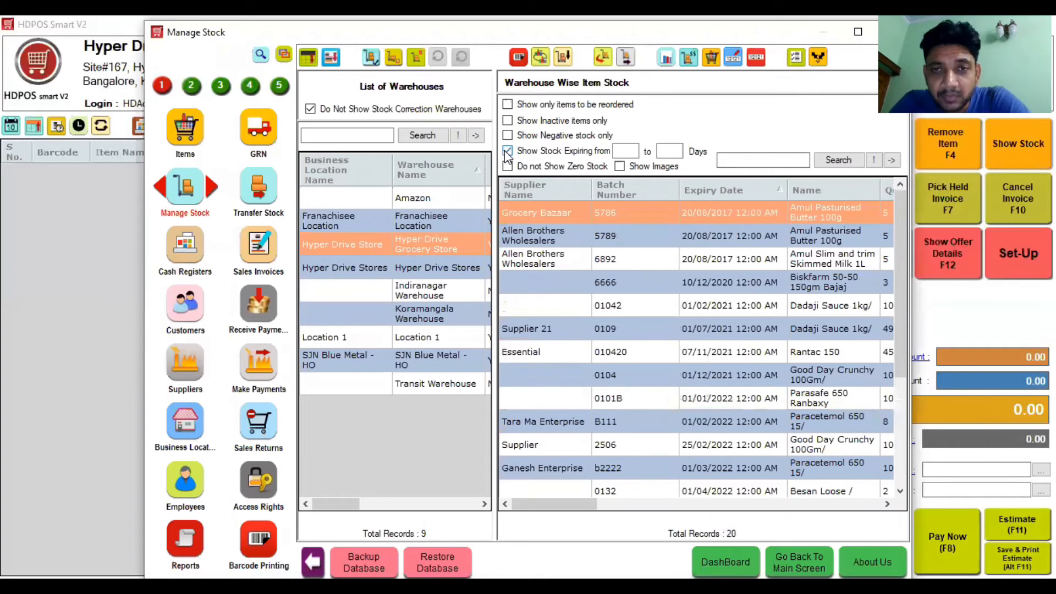
{"action": "left_click", "coordinate": [623, 150]}
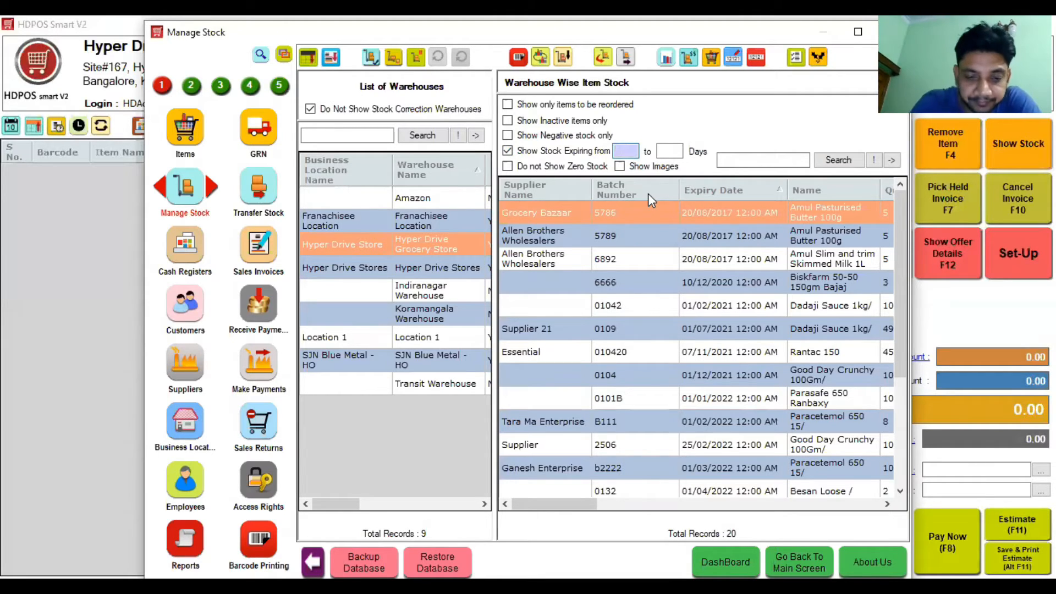
Step: List stock expiring in 50 to 300 days and select the Parasafe 650 Ranbaxy batch expiring 11/11/2022
{"action": "type", "text": "50"}
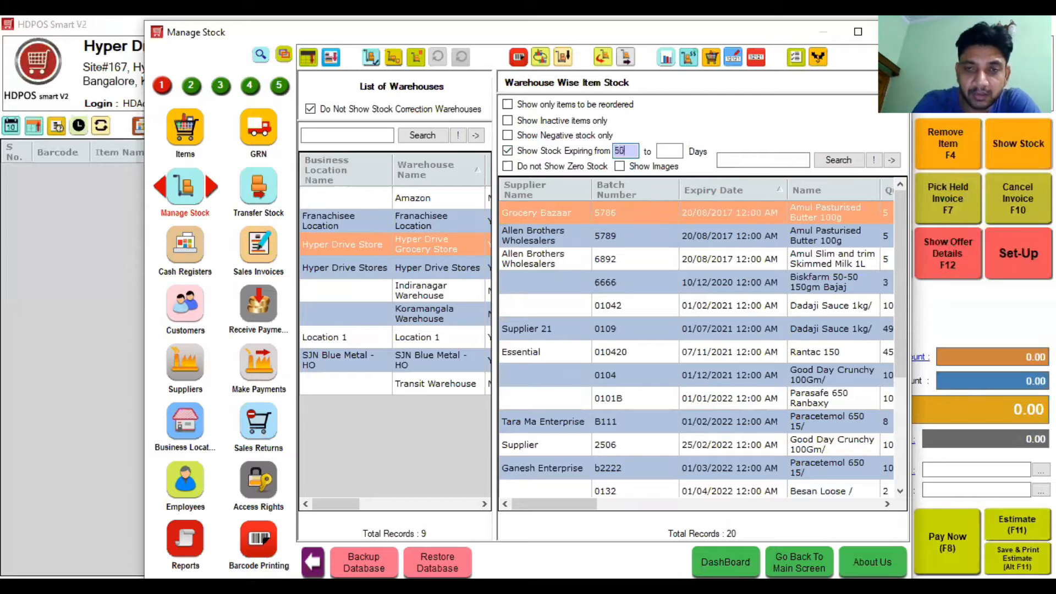
{"action": "left_click", "coordinate": [670, 151]}
{"action": "type", "text": "100"}
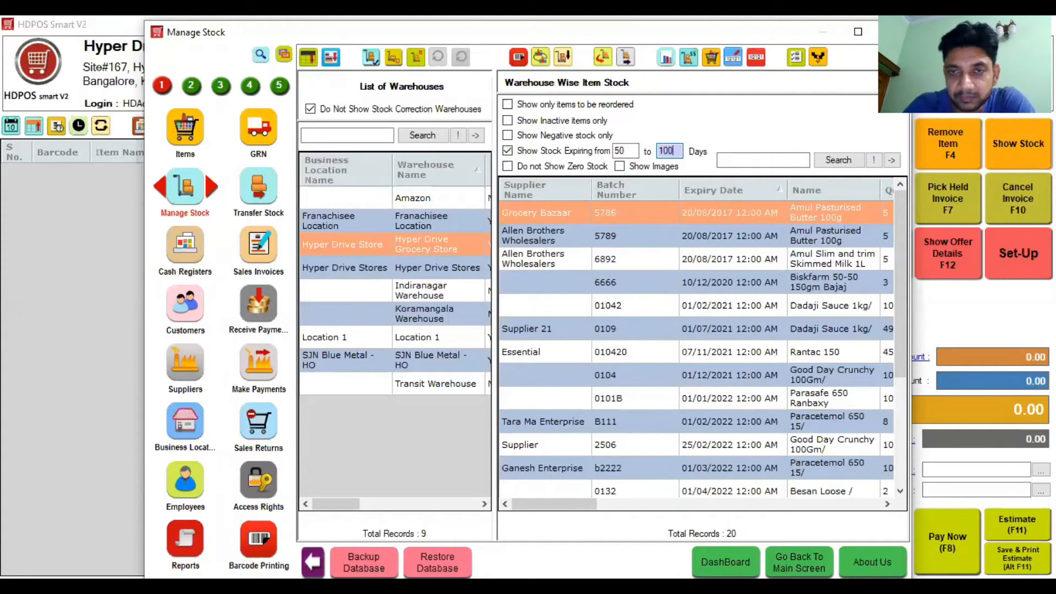
{"action": "key", "text": "BackSpace"}
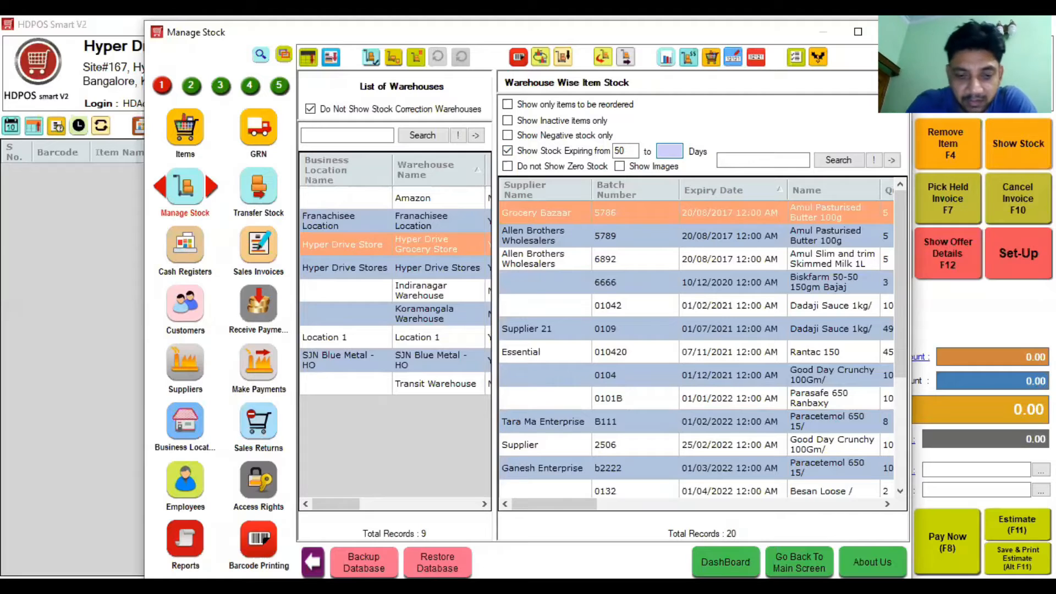
{"action": "type", "text": "300"}
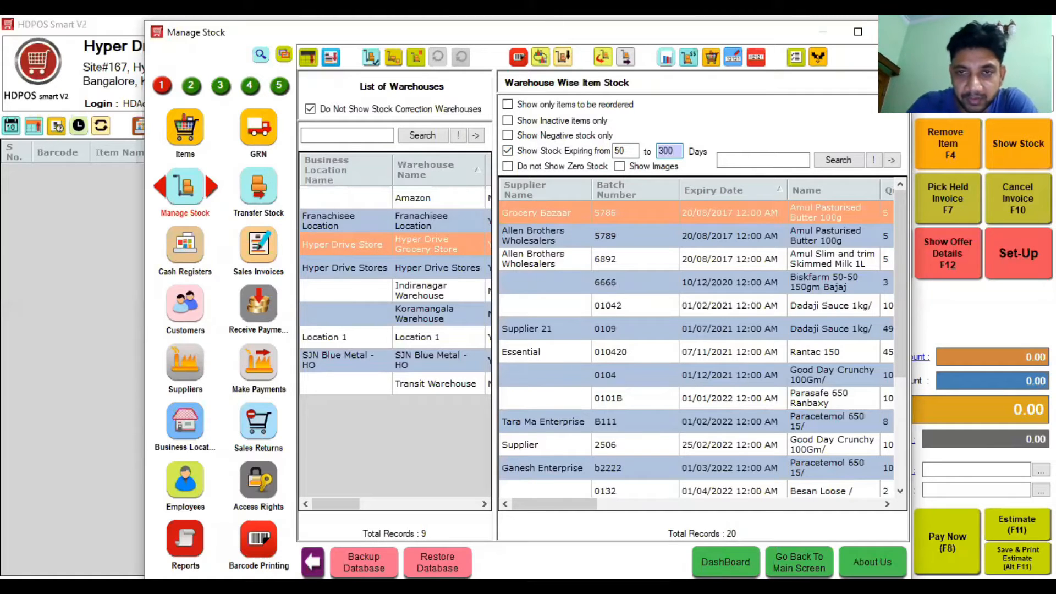
{"action": "left_click_drag", "start_coordinate": [905, 350], "coordinate": [900, 457]}
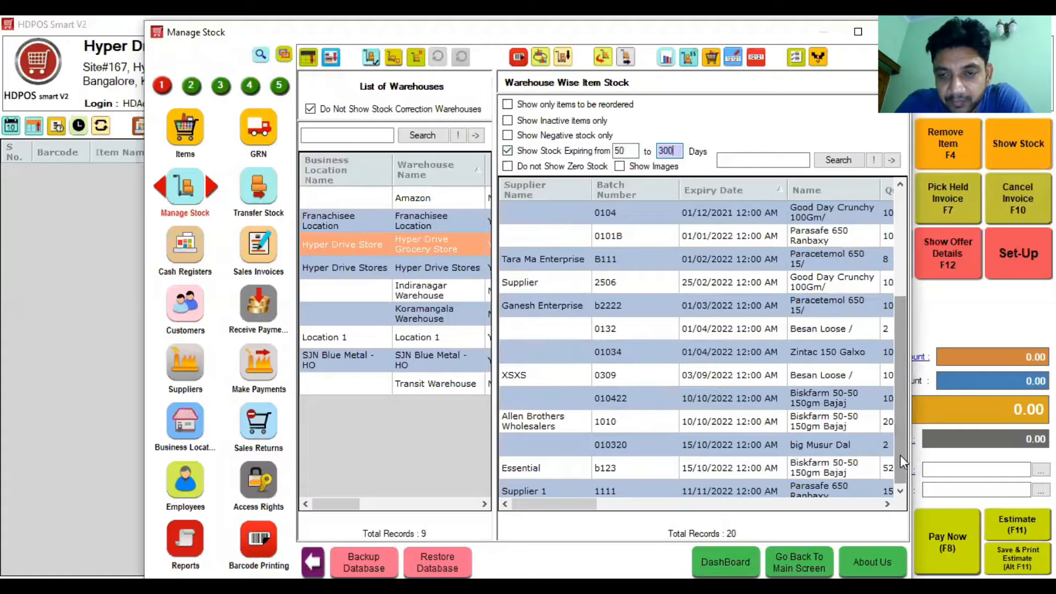
{"action": "left_click", "coordinate": [901, 492]}
{"action": "left_click", "coordinate": [674, 472]}
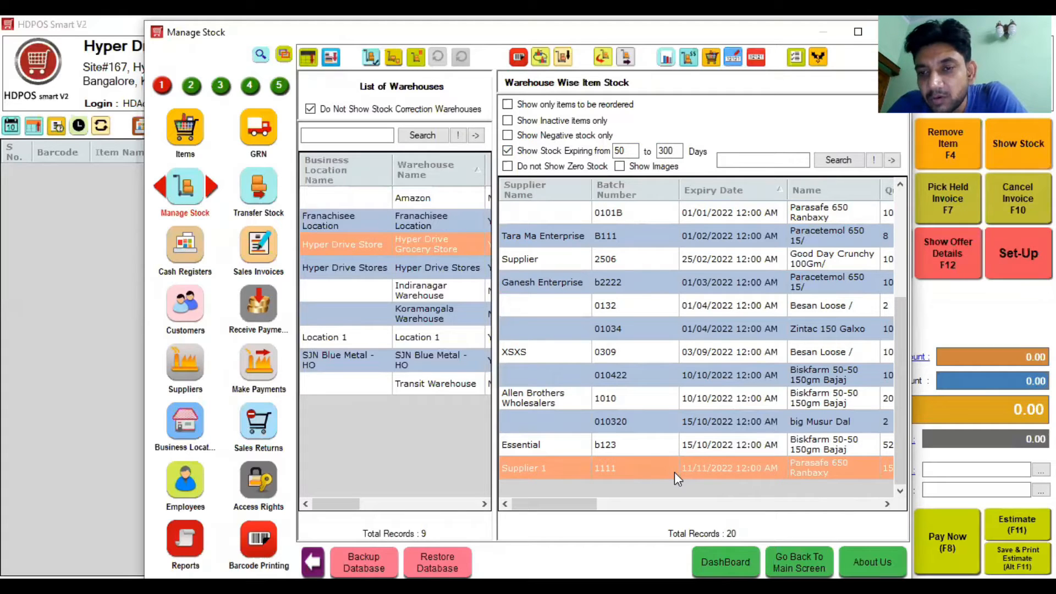
{"action": "left_click_drag", "start_coordinate": [579, 505], "coordinate": [621, 510]}
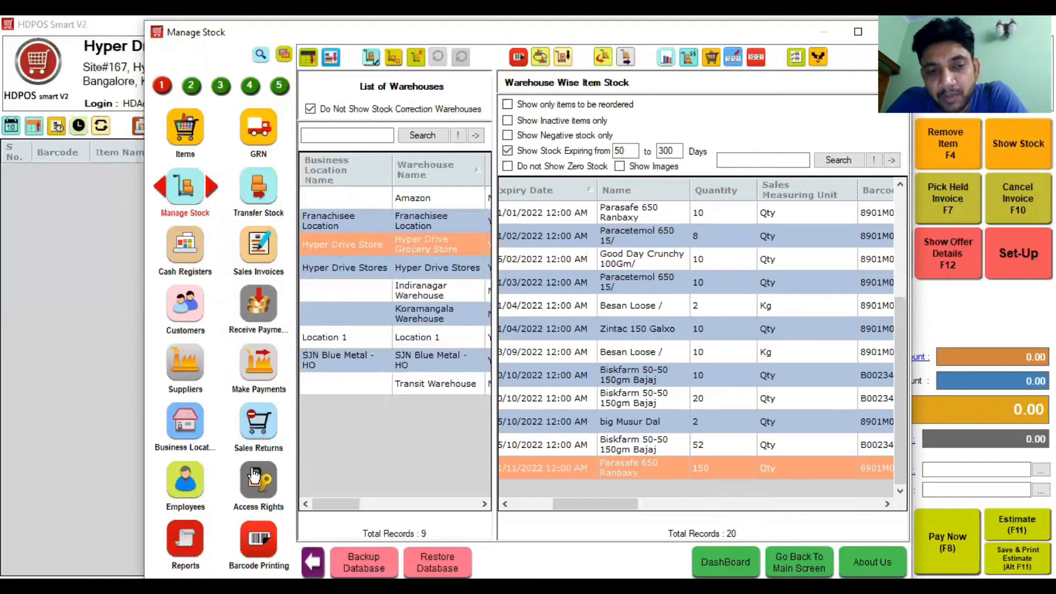
Step: Add employee E00005 with first name 'Shop Staff' and limited spot discount authority ticked
{"action": "left_click", "coordinate": [186, 481]}
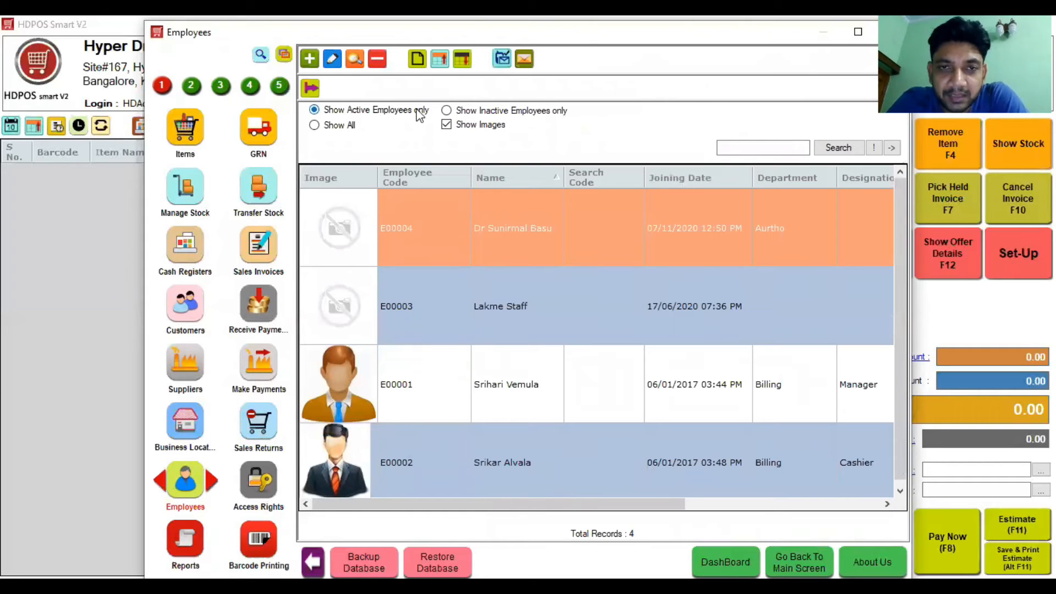
{"action": "left_click", "coordinate": [464, 126]}
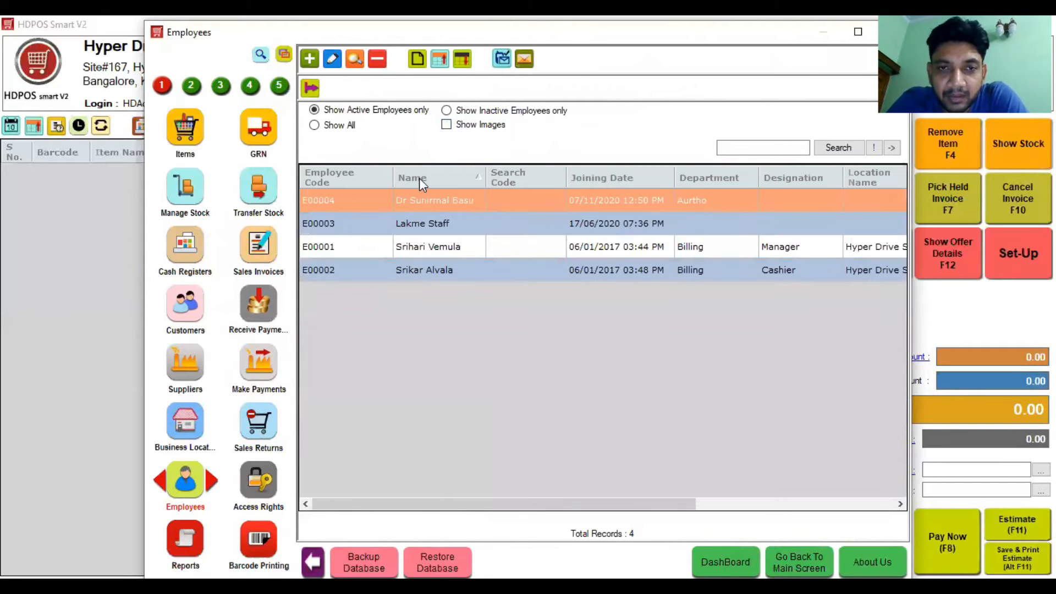
{"action": "left_click", "coordinate": [310, 59]}
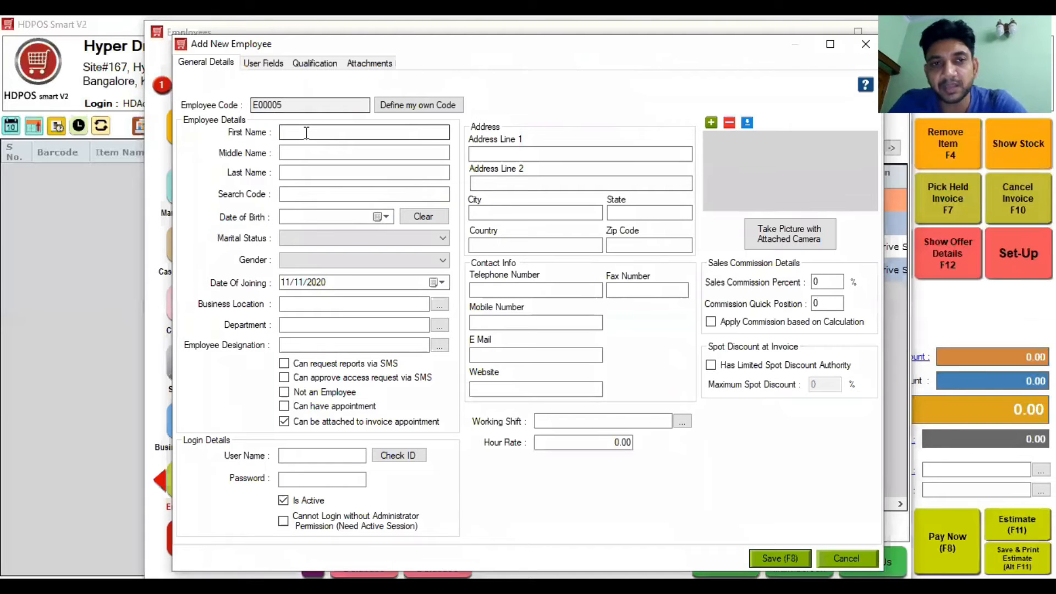
{"action": "type", "text": "Shop Sta"}
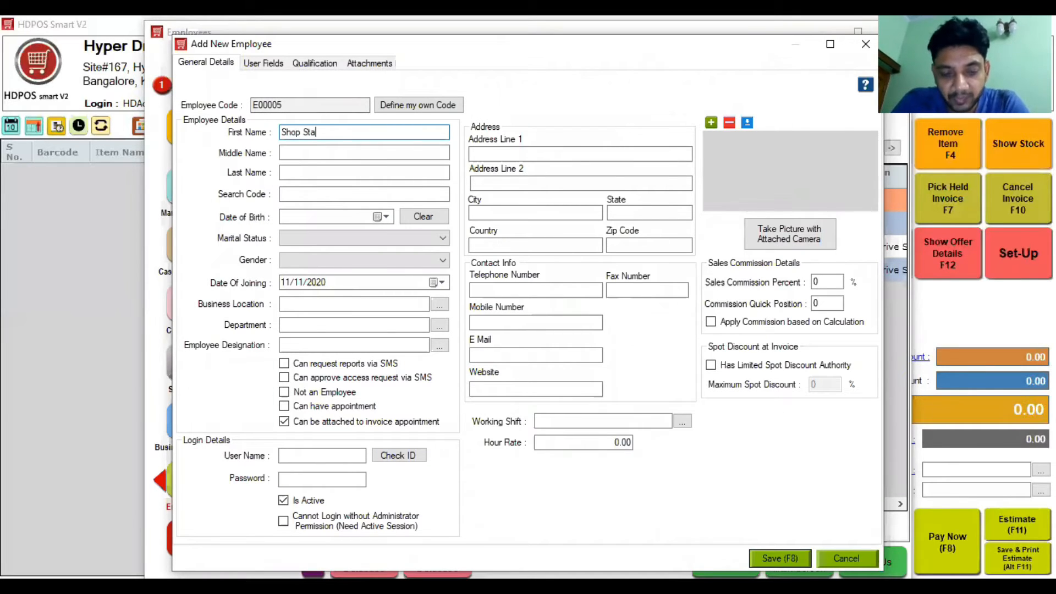
{"action": "key", "text": "BackSpace"}
{"action": "key", "text": "BackSpace"}
{"action": "key", "text": "BackSpace"}
{"action": "key", "text": "BackSpace"}
{"action": "key", "text": "BackSpace"}
{"action": "key", "text": "BackSpace"}
{"action": "key", "text": "BackSpace"}
{"action": "key", "text": "BackSpace"}
{"action": "type", "text": "Shop Staff"}
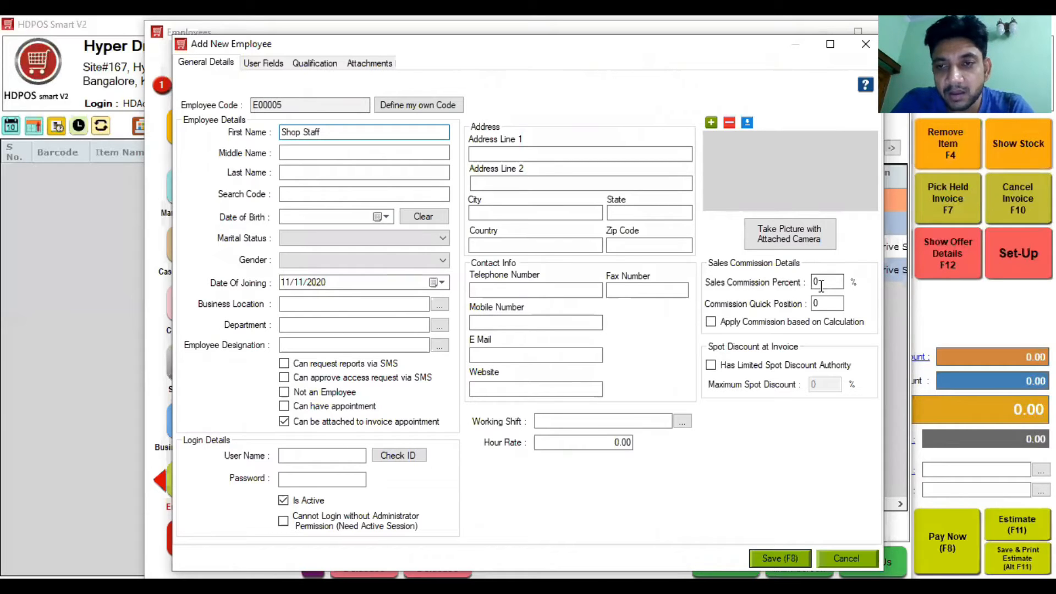
{"action": "left_click", "coordinate": [788, 366]}
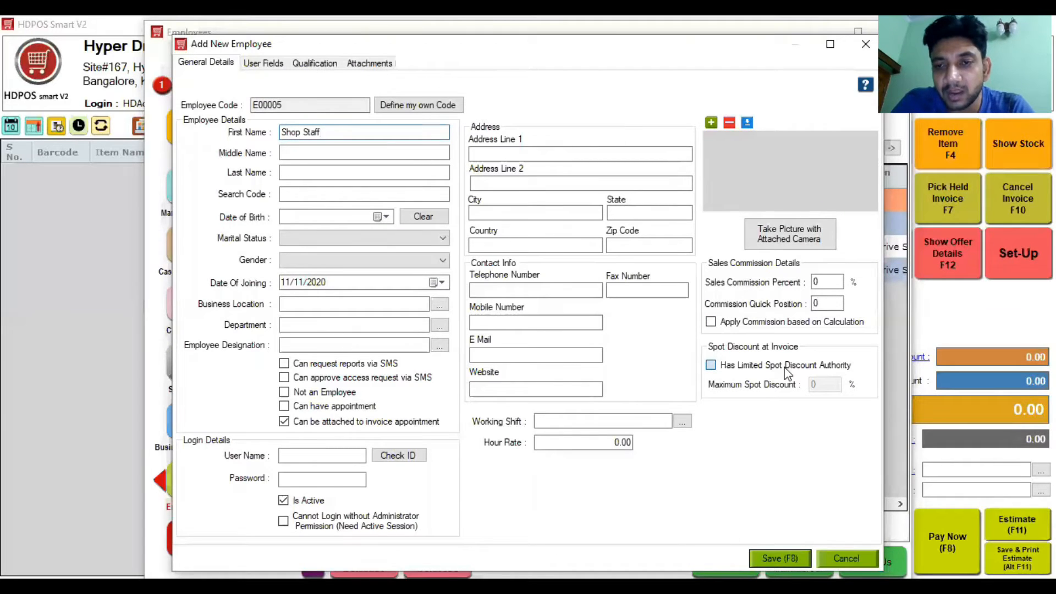
{"action": "double_click", "coordinate": [822, 387]}
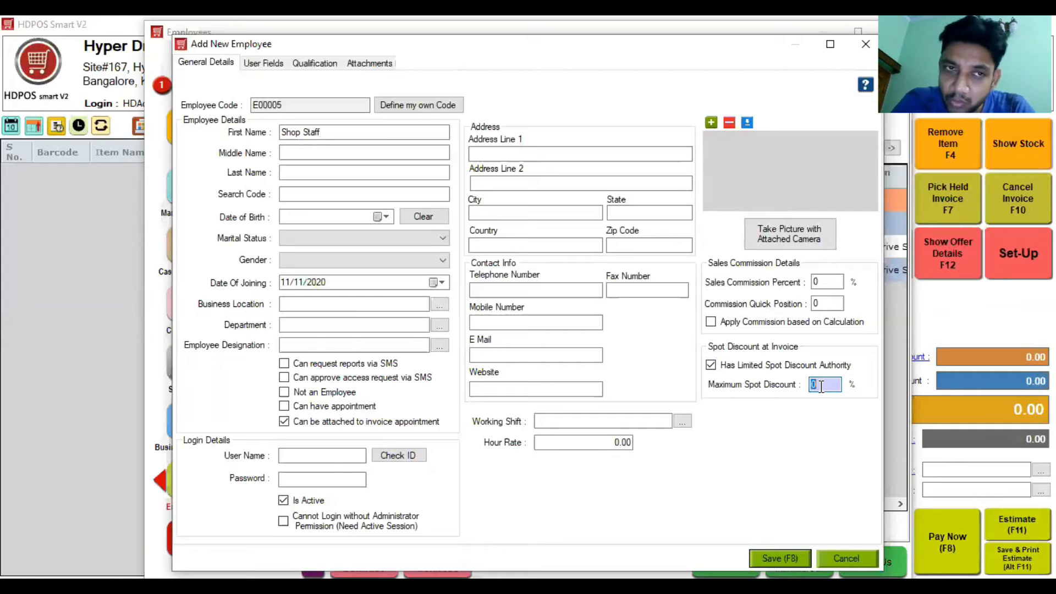
{"action": "left_click", "coordinate": [296, 456]}
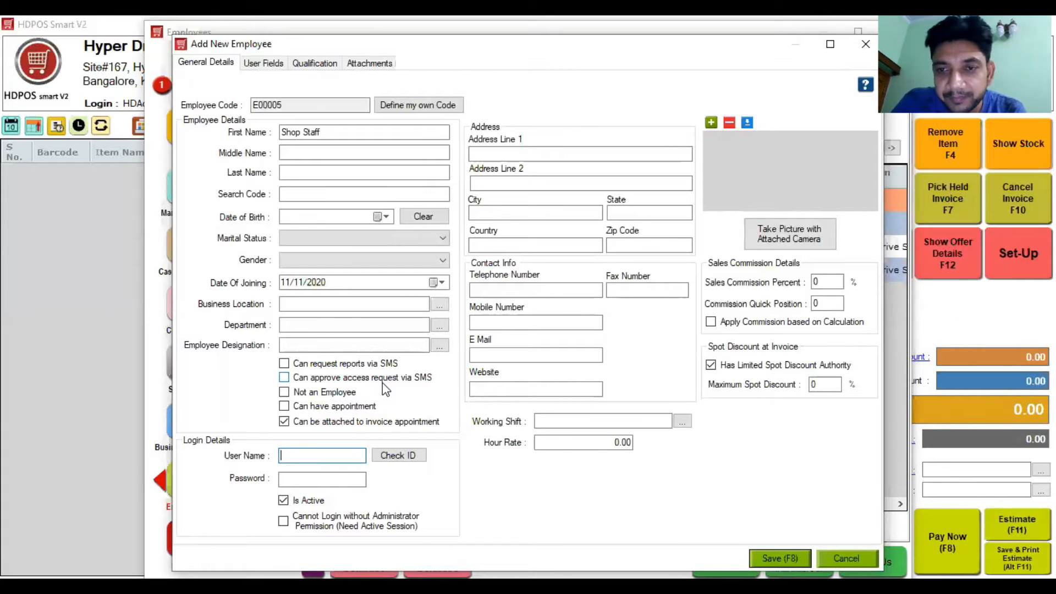
Step: Untick limited spot discount authority and save the Shop Staff employee
{"action": "left_click", "coordinate": [768, 372]}
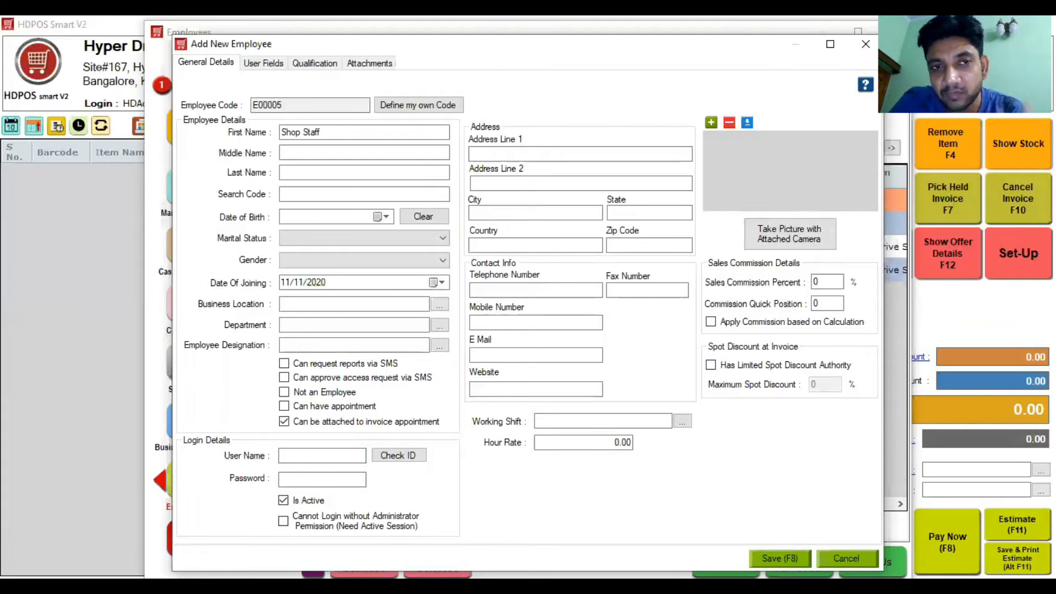
{"action": "left_click", "coordinate": [779, 559]}
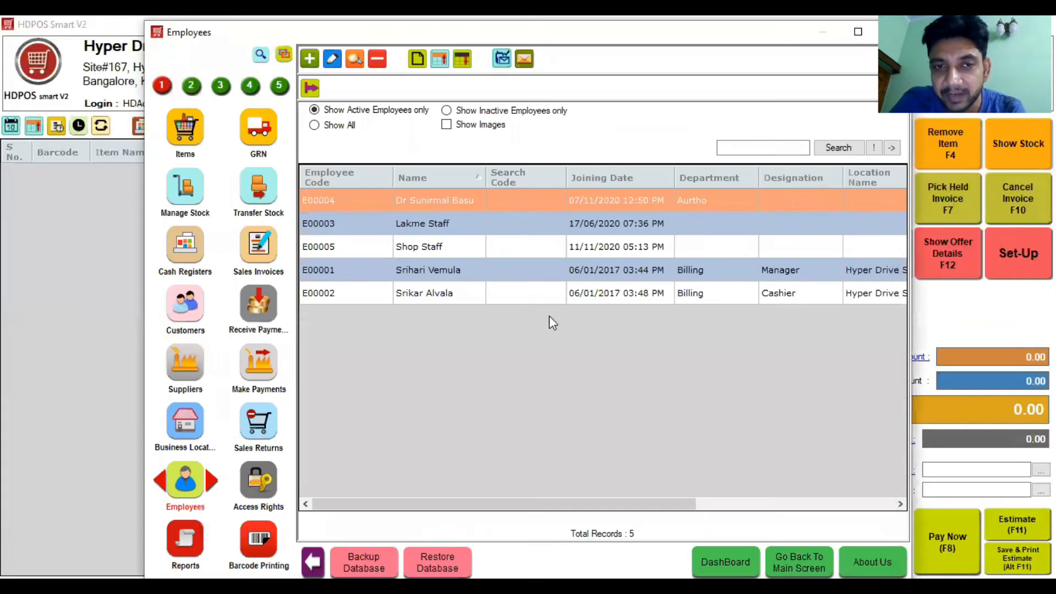
Step: Start employee E00006 with the doctor's full name as first name, then go to Department
{"action": "left_click", "coordinate": [310, 60]}
{"action": "type", "text": "Dr "}
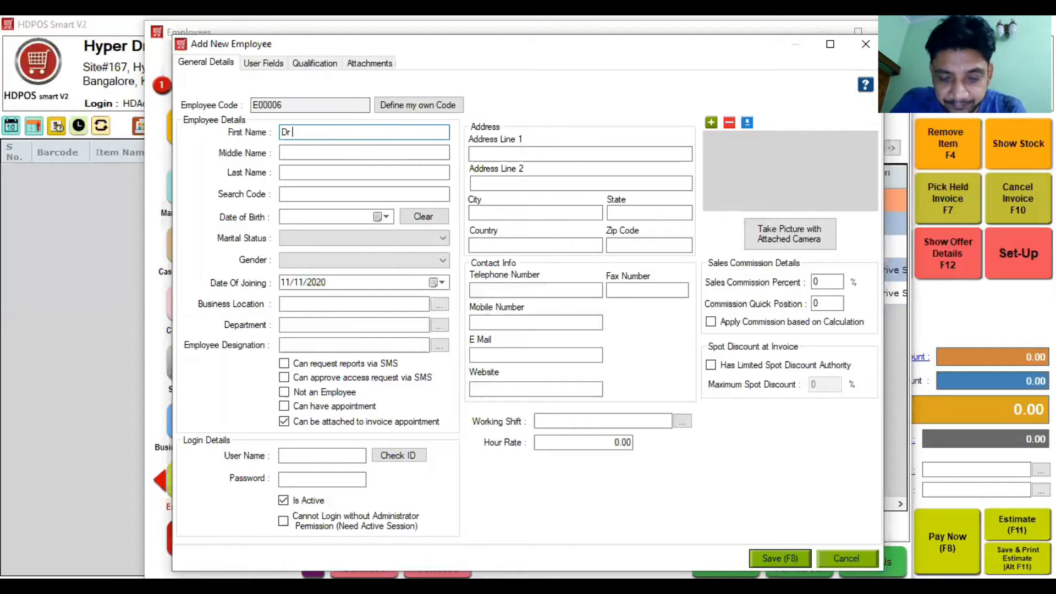
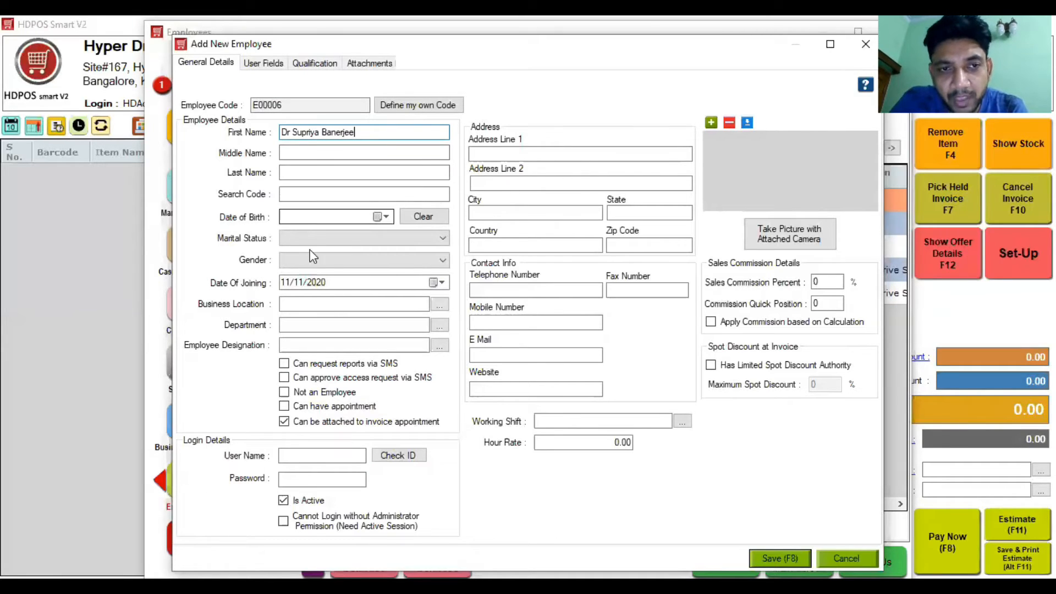
{"action": "left_click", "coordinate": [296, 326]}
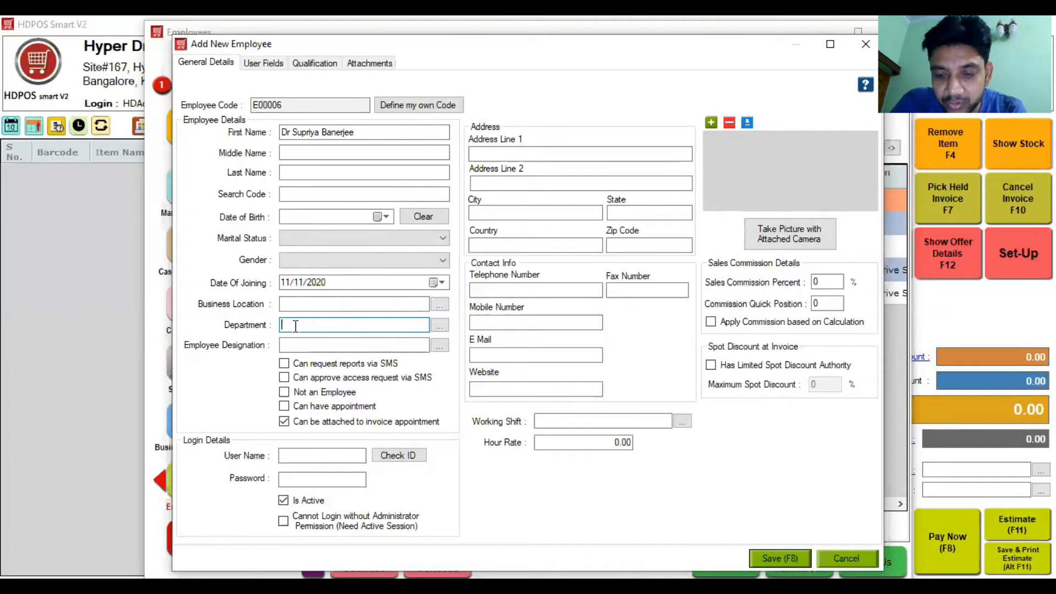
Step: Try adding an MD department and dismiss the duplicate-department error
{"action": "type", "text": "H"}
{"action": "key", "text": "Return"}
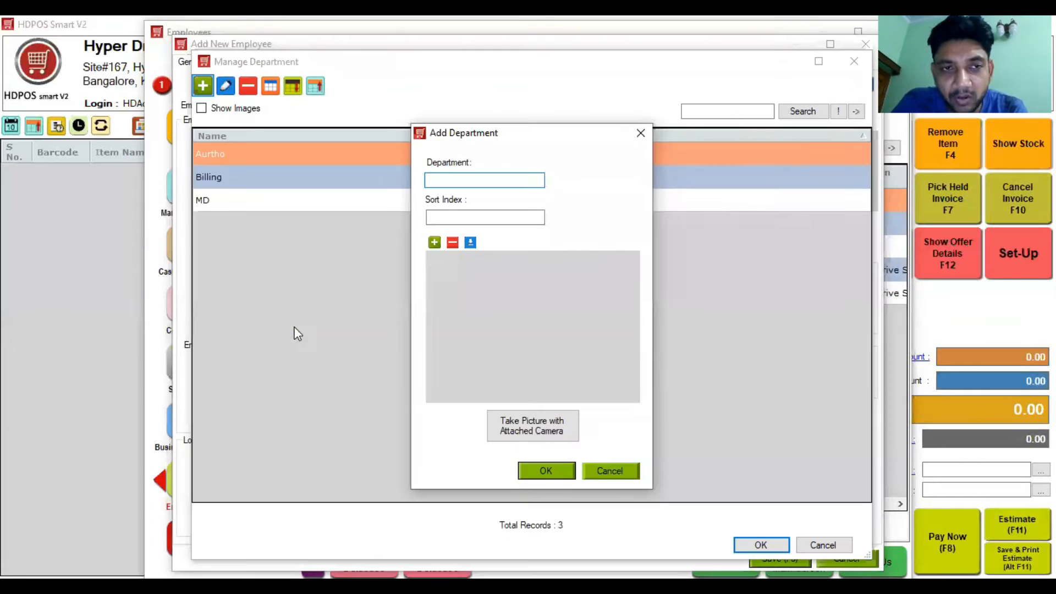
{"action": "type", "text": "MD"}
{"action": "key", "text": "Return"}
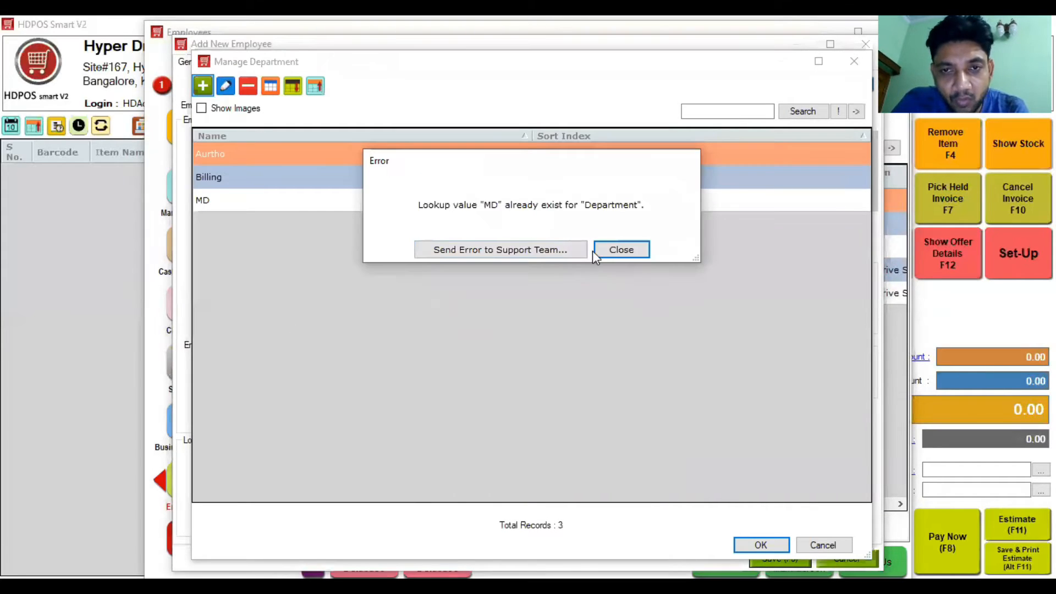
{"action": "left_click", "coordinate": [620, 251]}
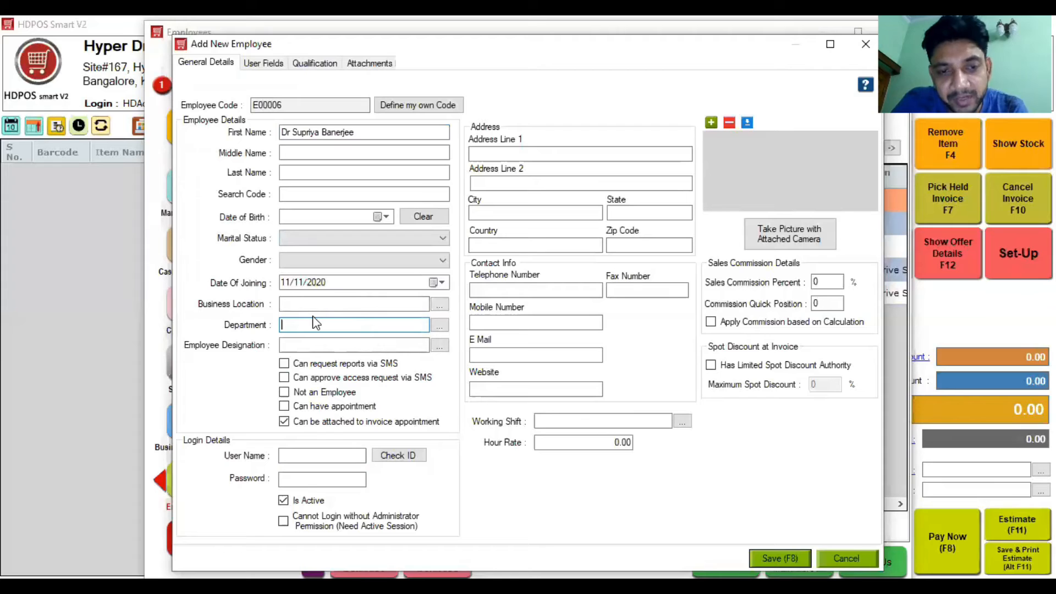
Step: Create the department 'Geenral MEdicine' and apply it to the employee
{"action": "key", "text": "Tab"}
{"action": "type", "text": "Geenrl"}
{"action": "key", "text": "BackSpace"}
{"action": "type", "text": "al M"}
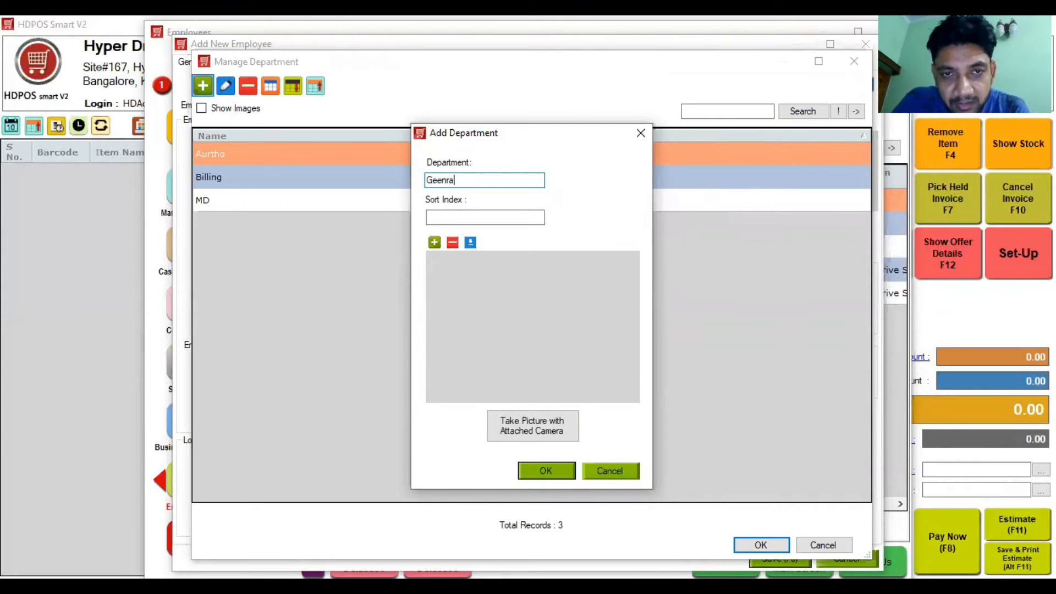
{"action": "type", "text": "Edicine"}
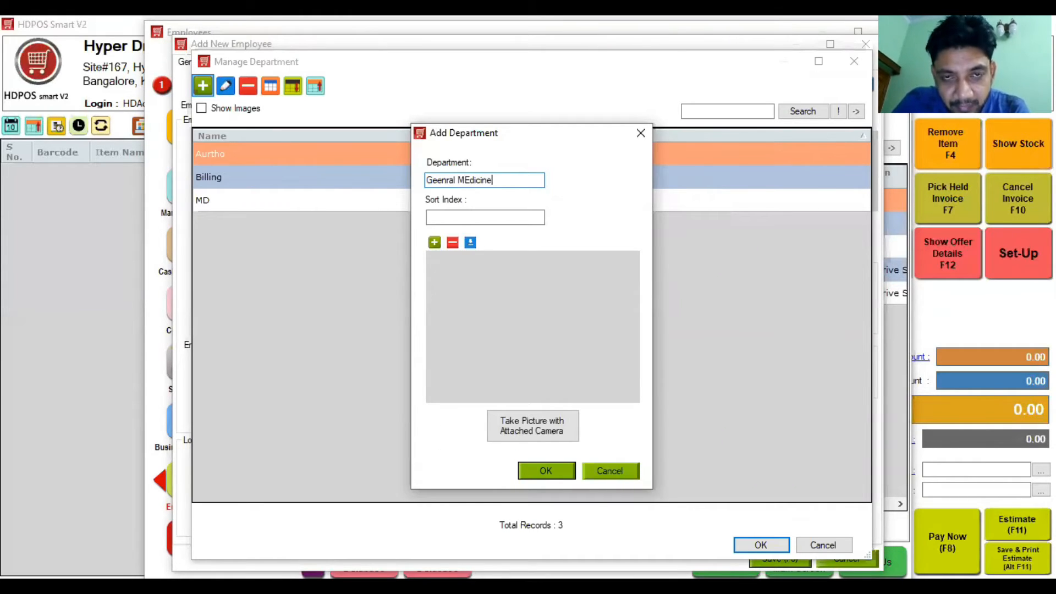
{"action": "key", "text": "Return"}
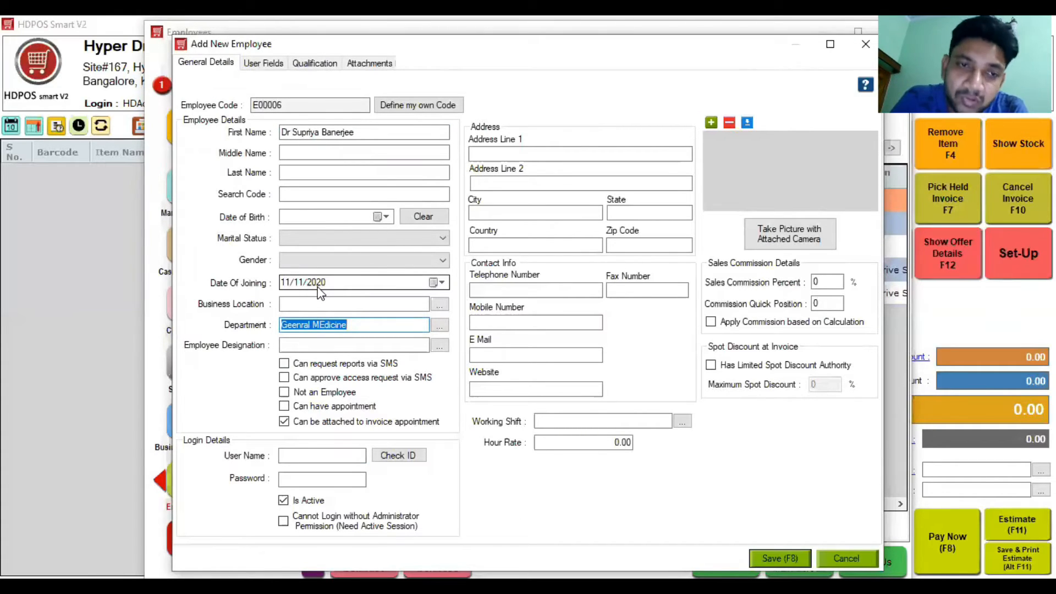
Step: Set gender to Male, allow appointments, and save the employee
{"action": "left_click", "coordinate": [343, 261]}
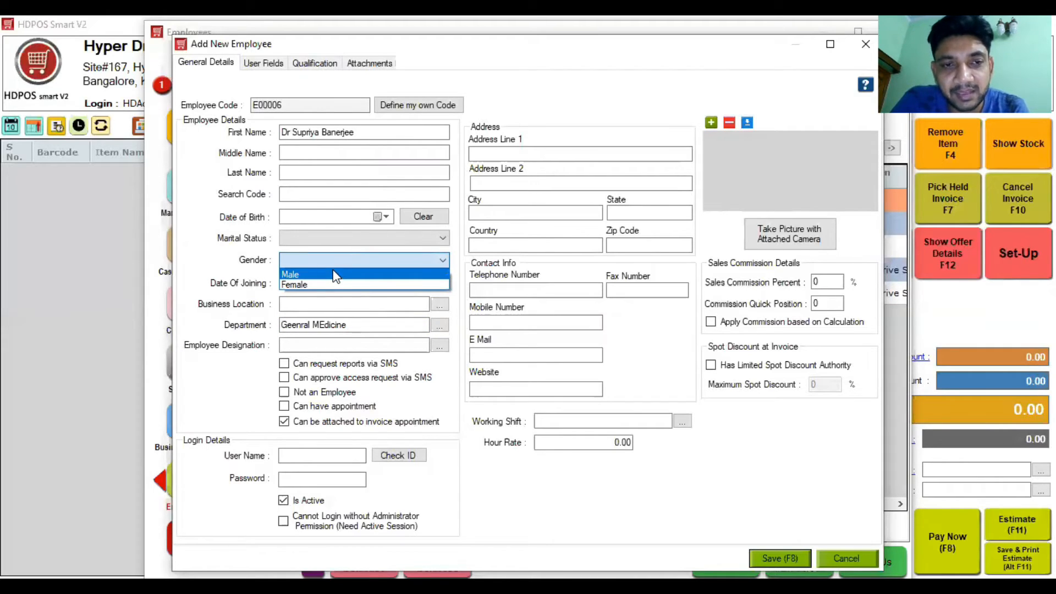
{"action": "left_click", "coordinate": [333, 273]}
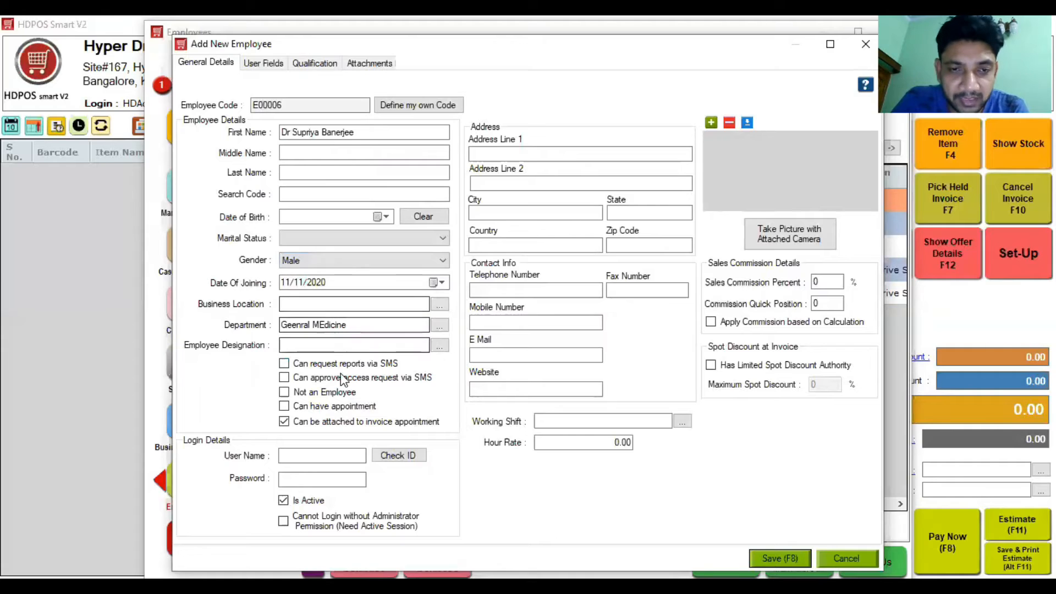
{"action": "left_click", "coordinate": [303, 410]}
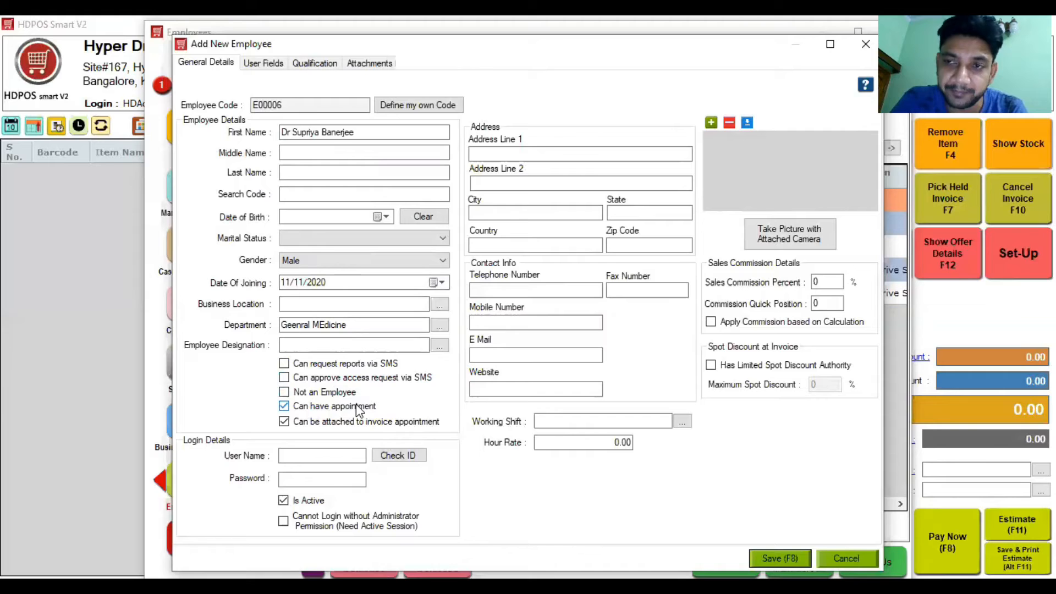
{"action": "left_click", "coordinate": [784, 557]}
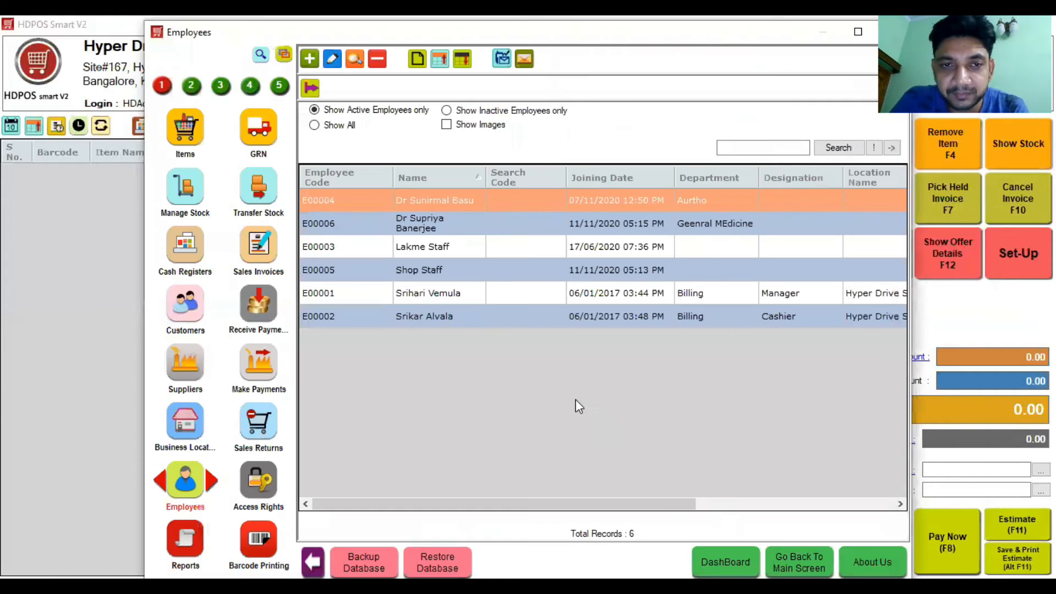
Step: Review the Geenral MEdicine and Shop Staff rows in Employees, then go to Items
{"action": "left_click", "coordinate": [403, 228]}
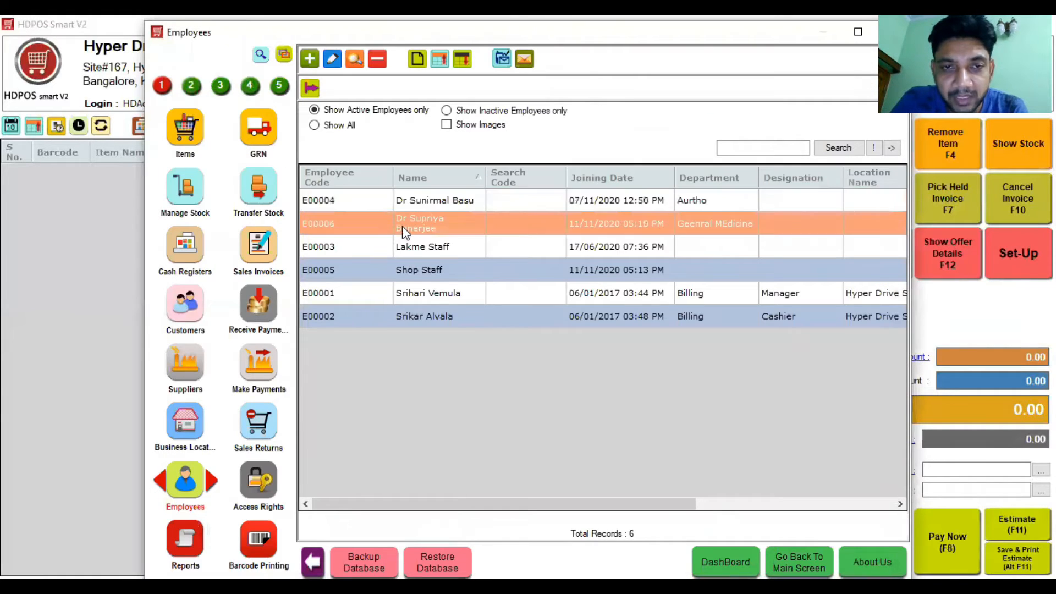
{"action": "left_click", "coordinate": [412, 272]}
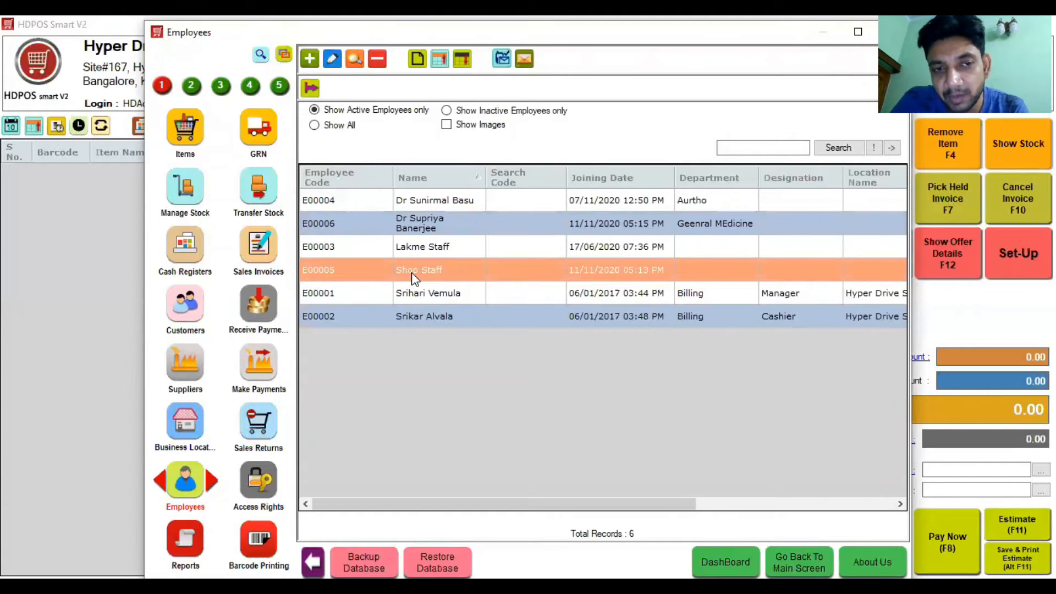
{"action": "left_click", "coordinate": [187, 134]}
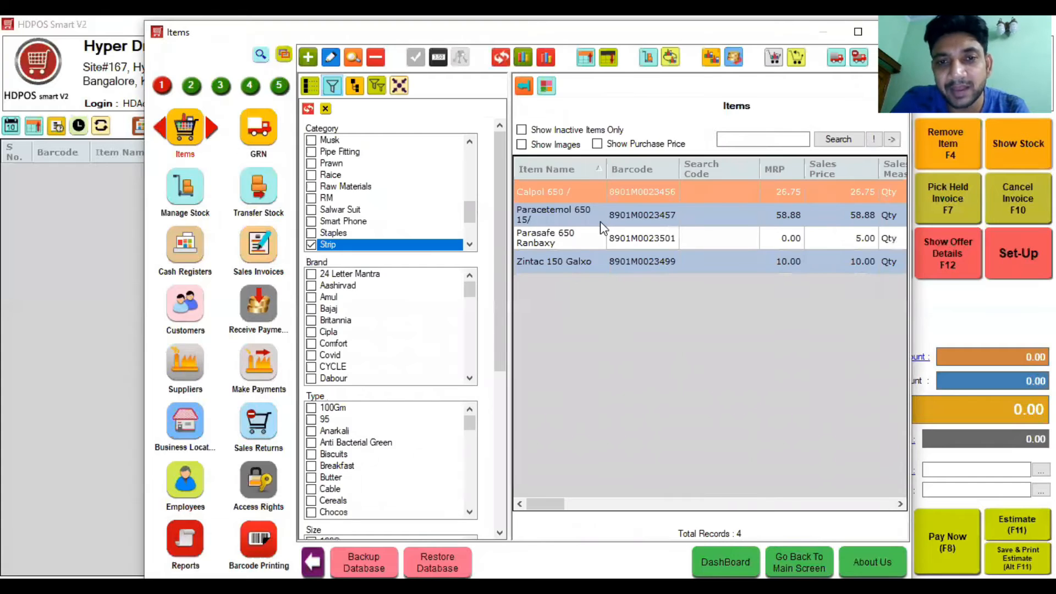
Step: Clear the Strip category filter and search items for 'check'
{"action": "left_click", "coordinate": [407, 245]}
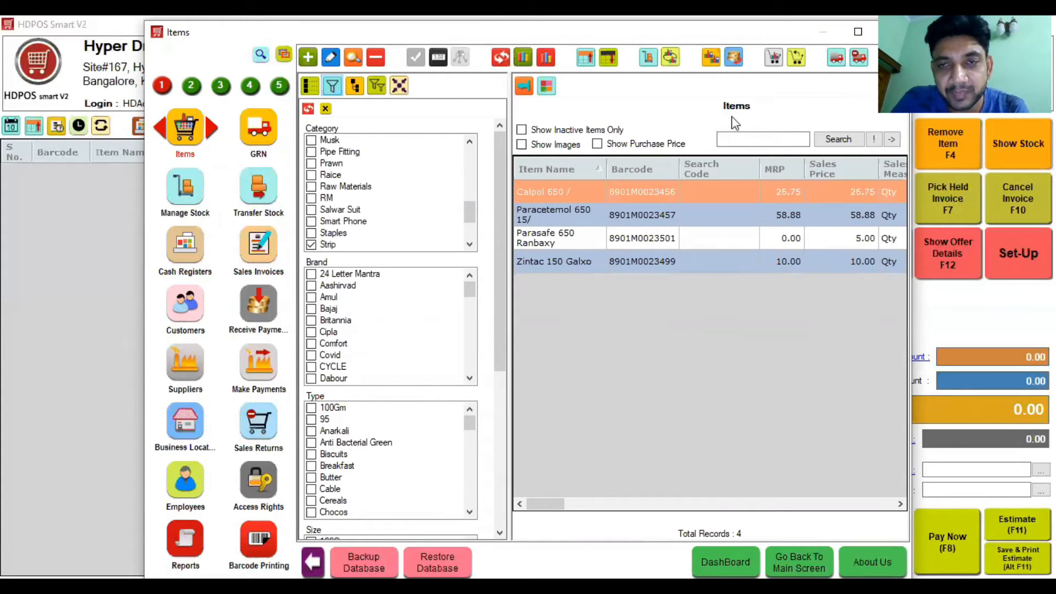
{"action": "left_click", "coordinate": [748, 139]}
{"action": "type", "text": "chekc"}
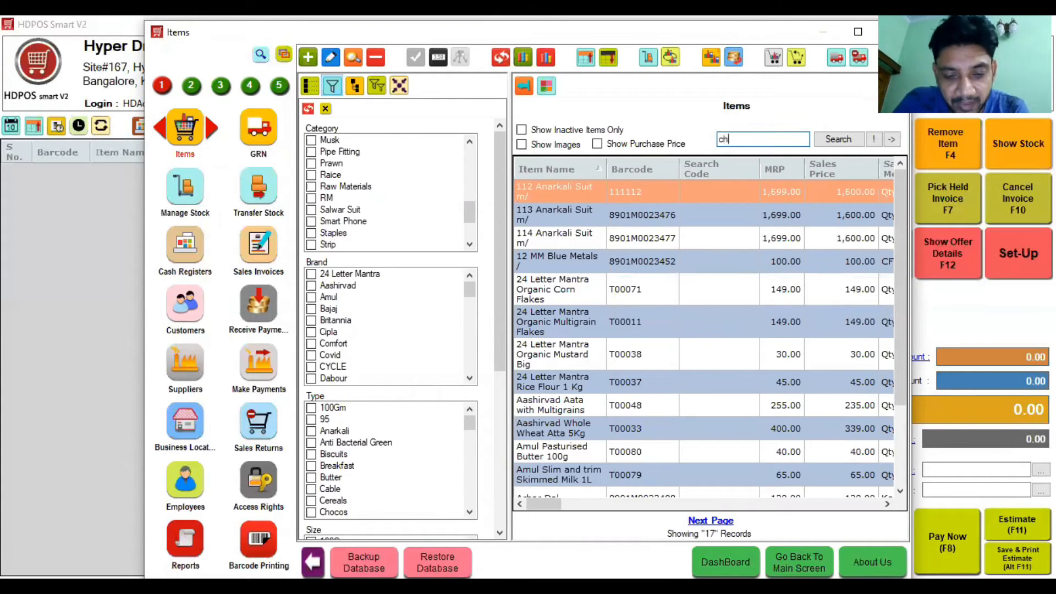
{"action": "key", "text": "BackSpace"}
{"action": "key", "text": "BackSpace"}
{"action": "type", "text": "ck"}
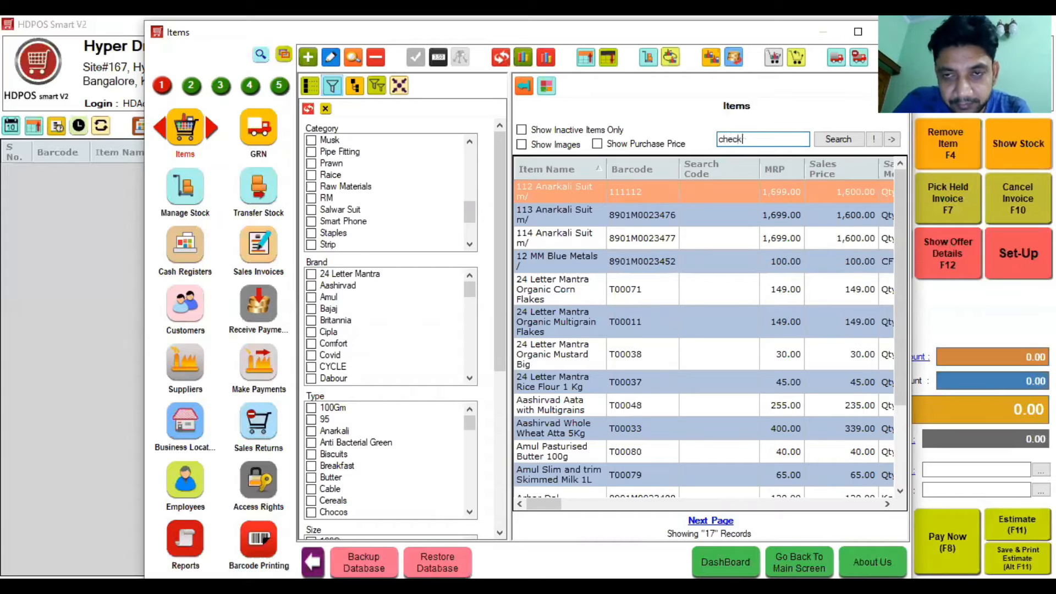
{"action": "key", "text": "Return"}
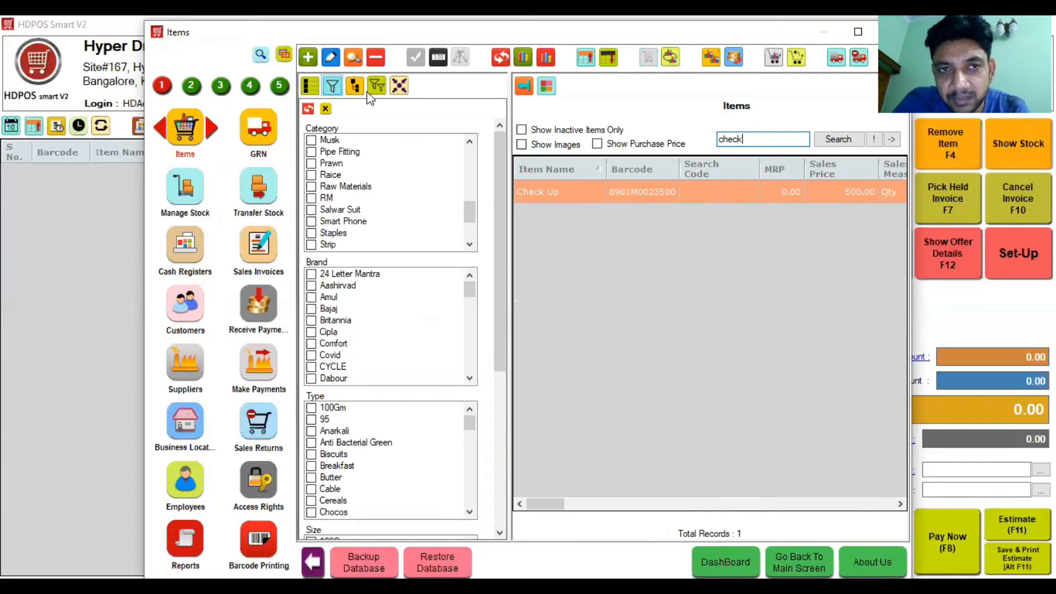
Step: Open Check Up, confirm its 500 sales price, and return to billing
{"action": "left_click", "coordinate": [331, 57]}
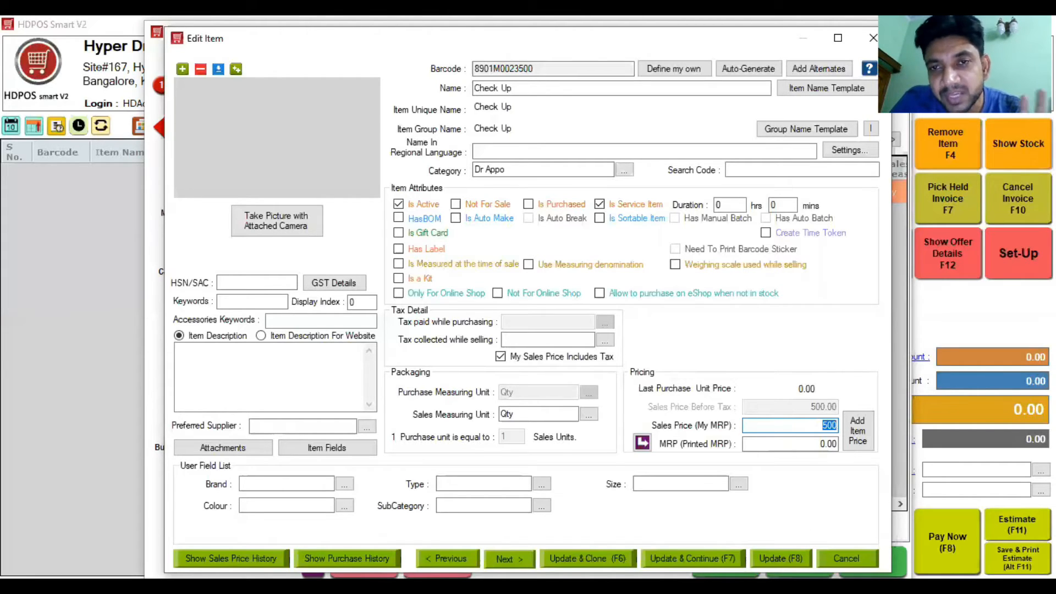
{"action": "key", "text": "F8"}
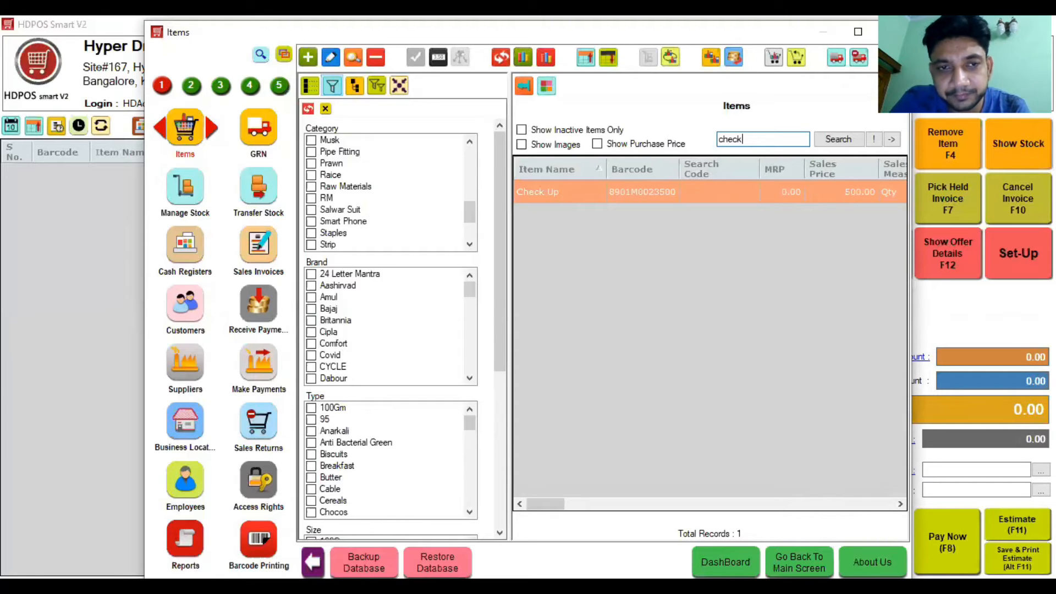
{"action": "key", "text": "Escape"}
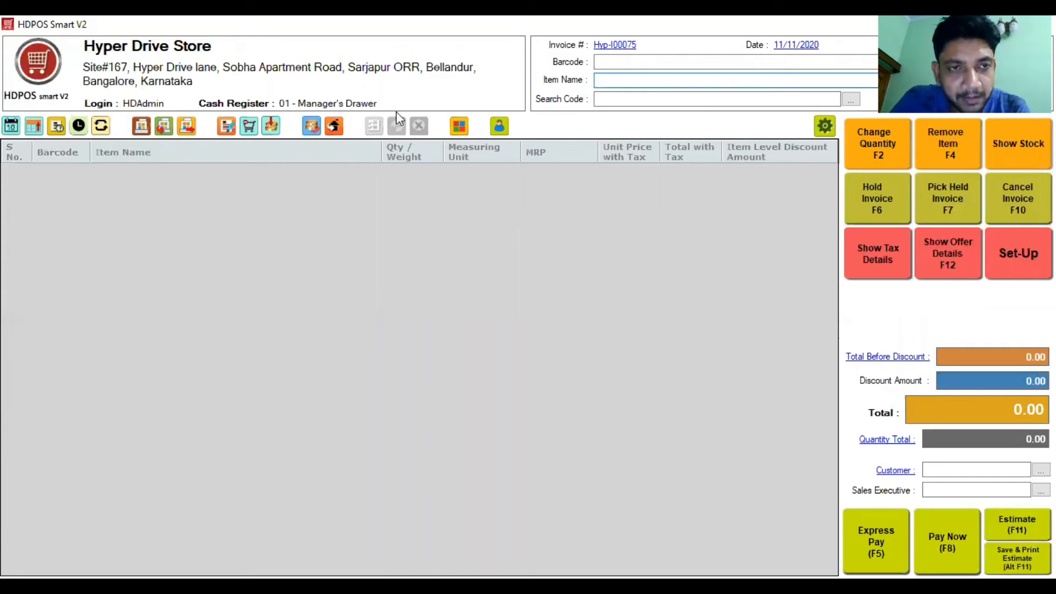
Step: Start a new appointment titled 'Doctor Appointment' assigned to the newly added doctor
{"action": "left_click", "coordinate": [11, 127]}
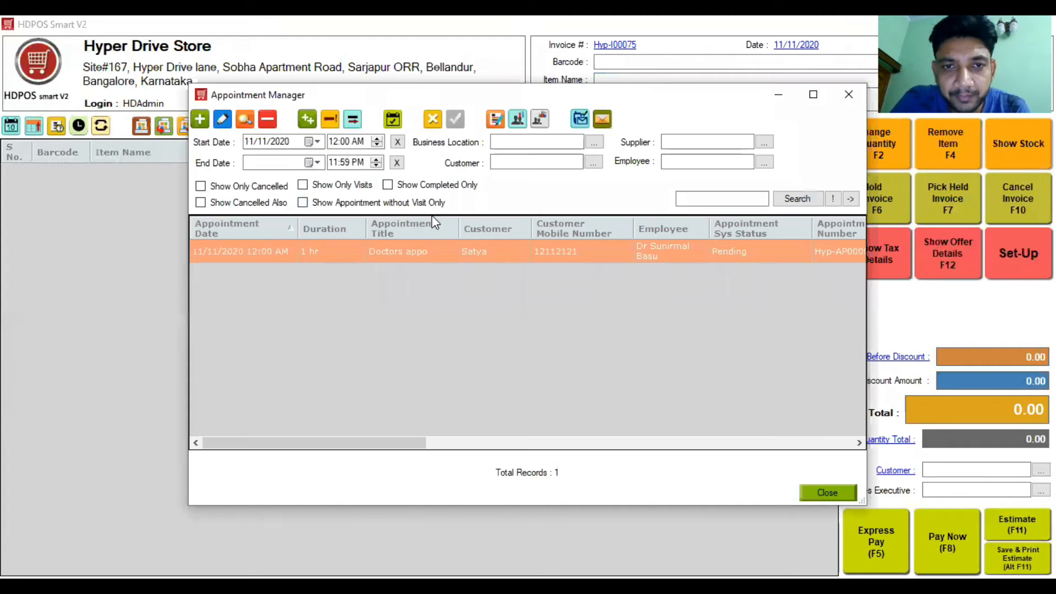
{"action": "left_click", "coordinate": [202, 118]}
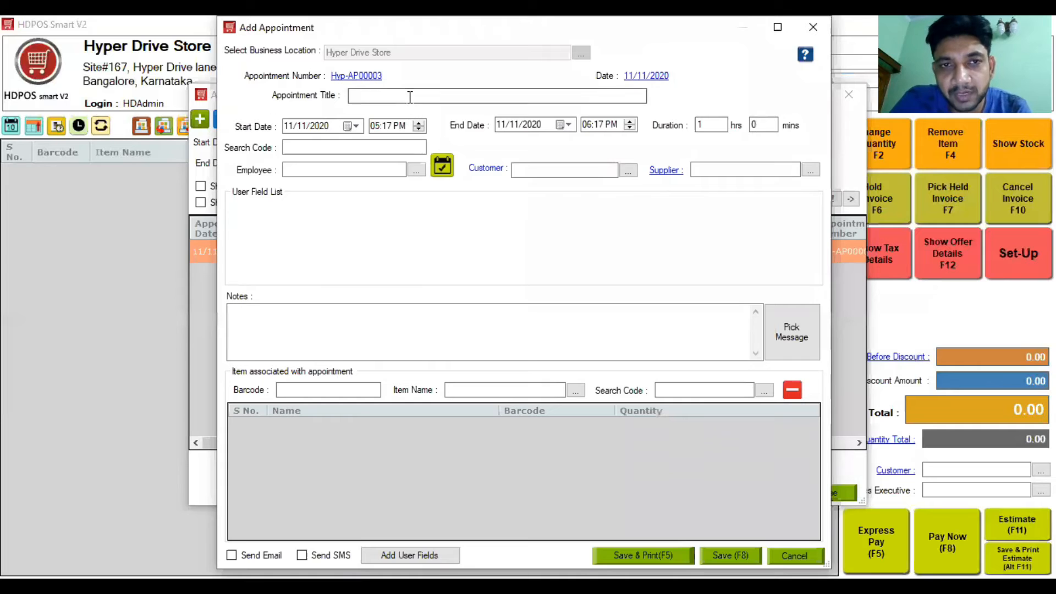
{"action": "type", "text": "Doc"}
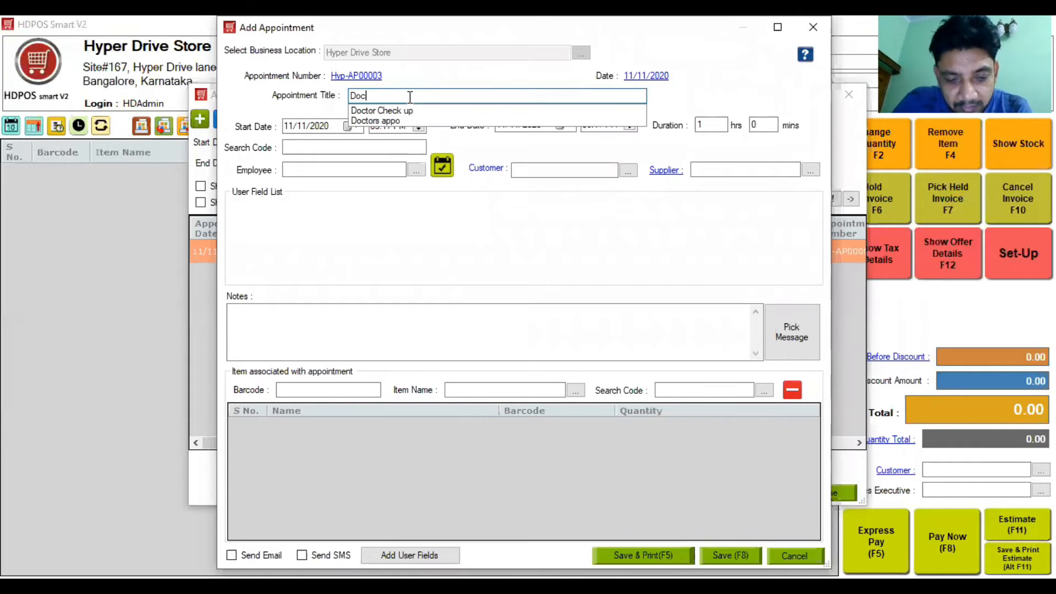
{"action": "type", "text": "tor A"}
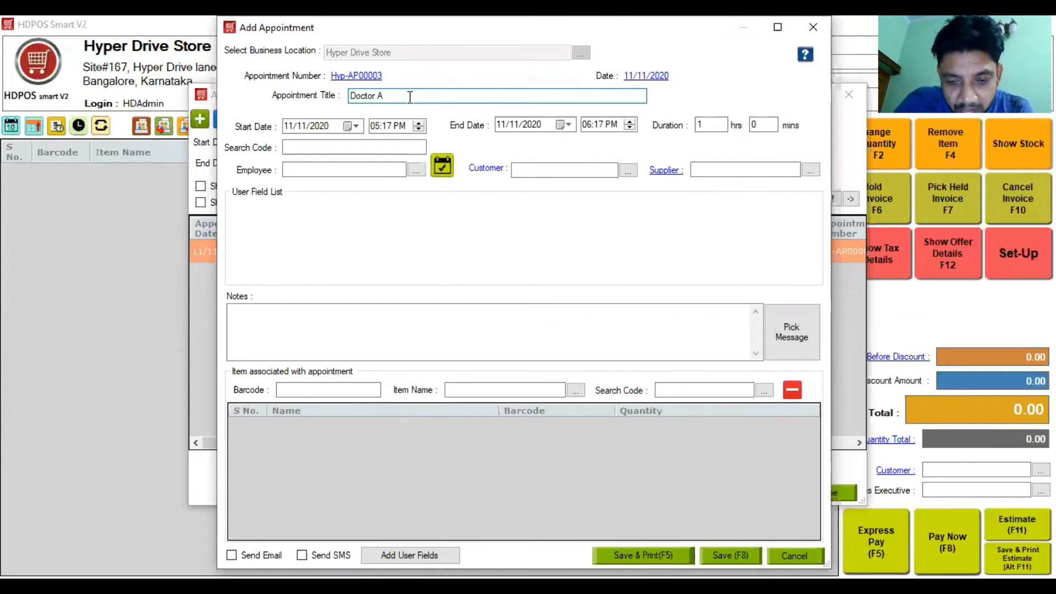
{"action": "type", "text": "ppointment"}
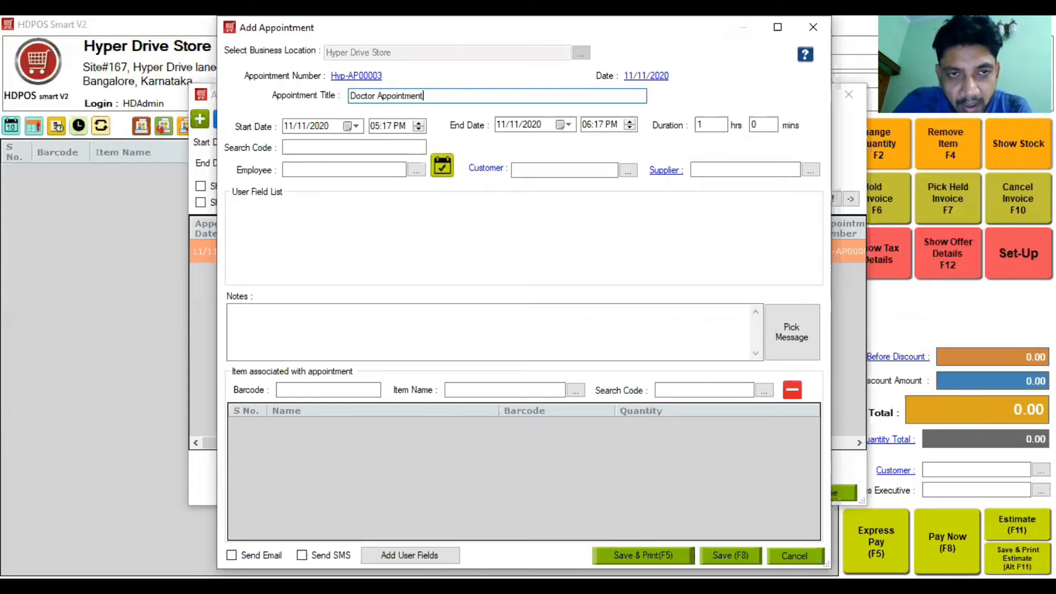
{"action": "left_click", "coordinate": [385, 168]}
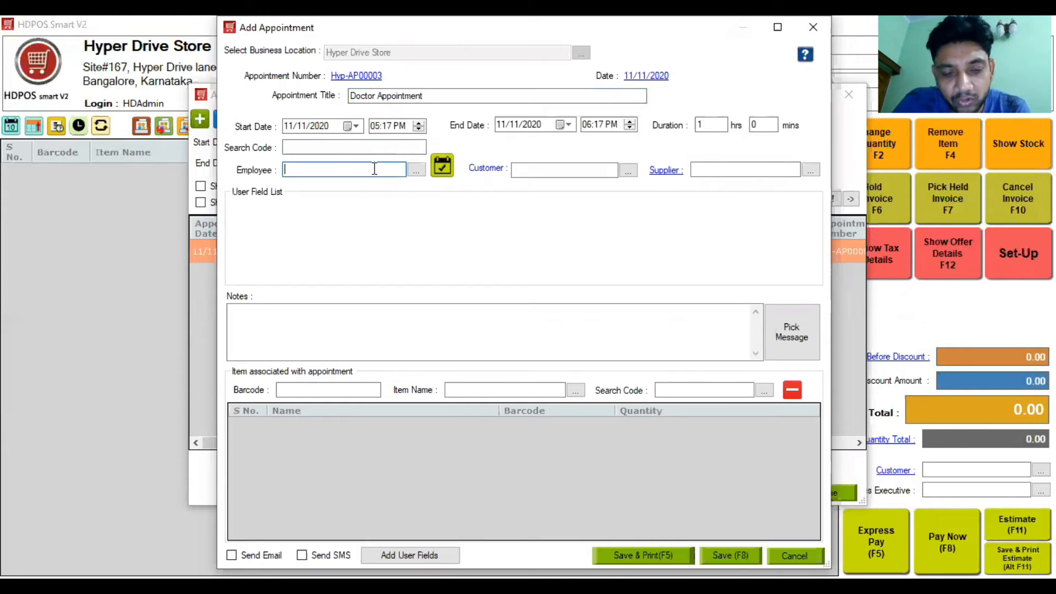
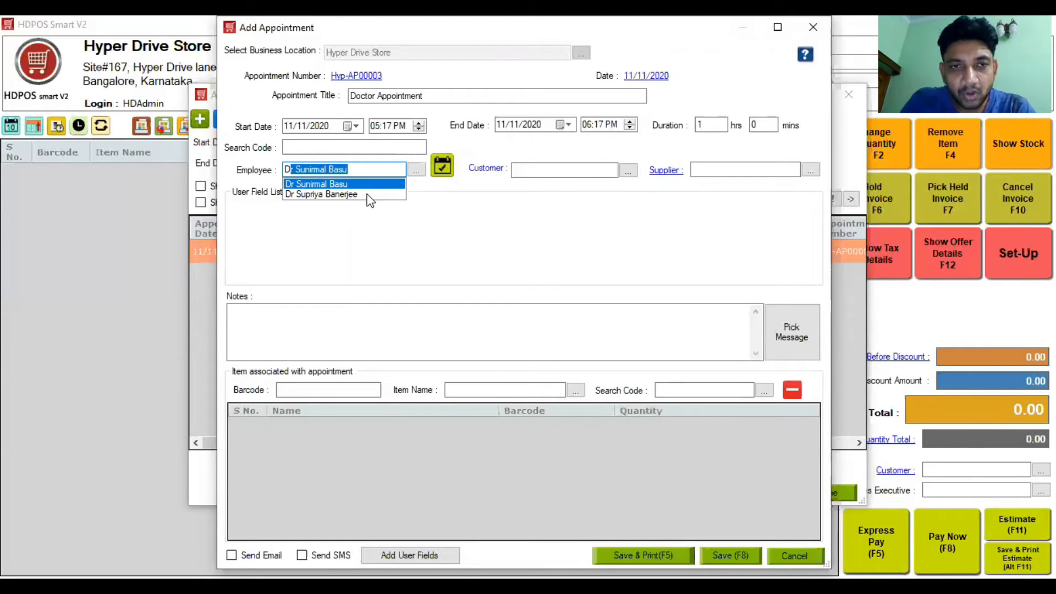
{"action": "left_click", "coordinate": [368, 195]}
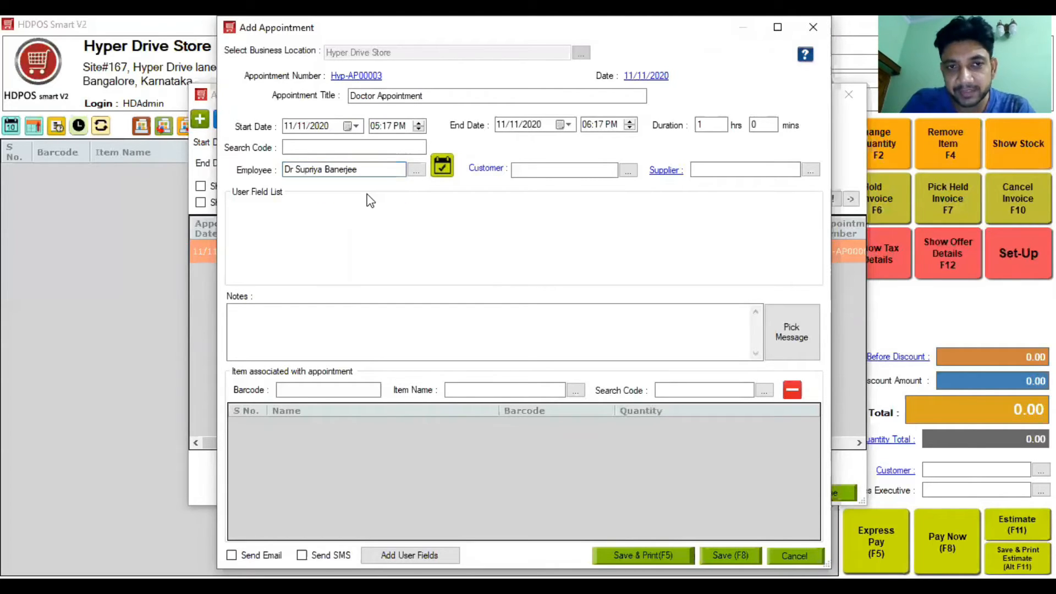
Step: Replace the auto-filled customer with the customer's mobile number
{"action": "left_click", "coordinate": [570, 167]}
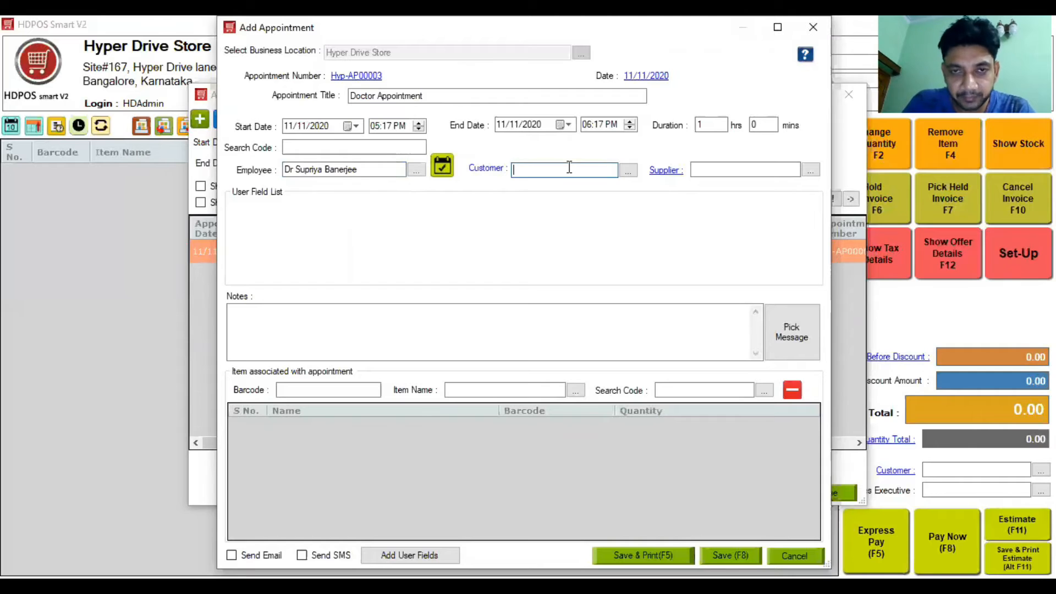
{"action": "key", "text": "Down"}
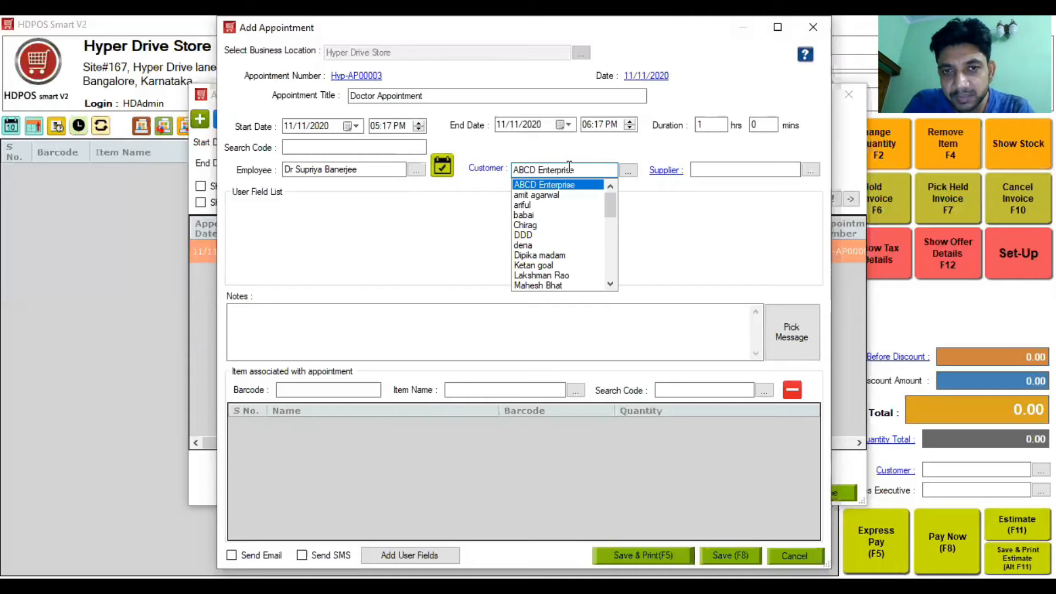
{"action": "key", "text": "BackSpace"}
{"action": "key", "text": "BackSpace"}
{"action": "key", "text": "BackSpace"}
{"action": "key", "text": "BackSpace"}
{"action": "key", "text": "BackSpace"}
{"action": "key", "text": "BackSpace"}
{"action": "key", "text": "BackSpace"}
{"action": "key", "text": "BackSpace"}
{"action": "key", "text": "BackSpace"}
{"action": "key", "text": "BackSpace"}
{"action": "key", "text": "BackSpace"}
{"action": "key", "text": "BackSpace"}
{"action": "key", "text": "BackSpace"}
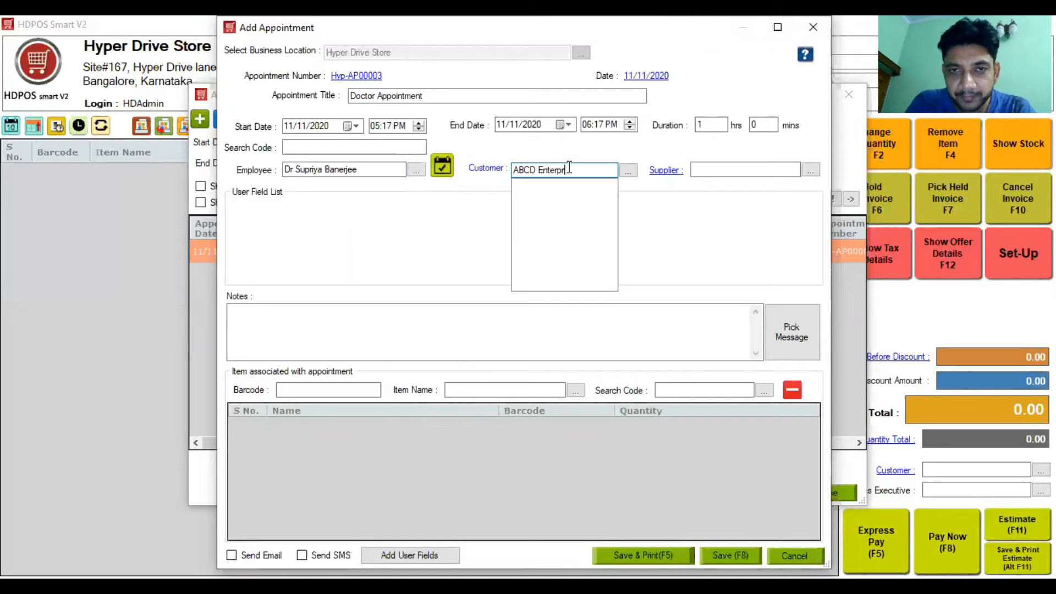
{"action": "key", "text": "BackSpace"}
{"action": "key", "text": "BackSpace"}
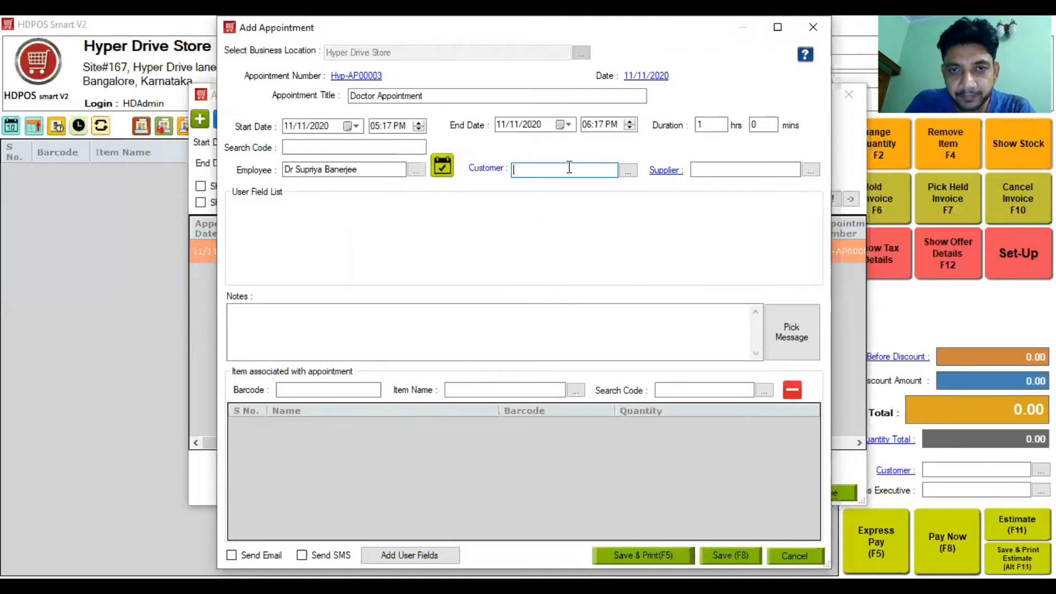
{"action": "key", "text": "Down"}
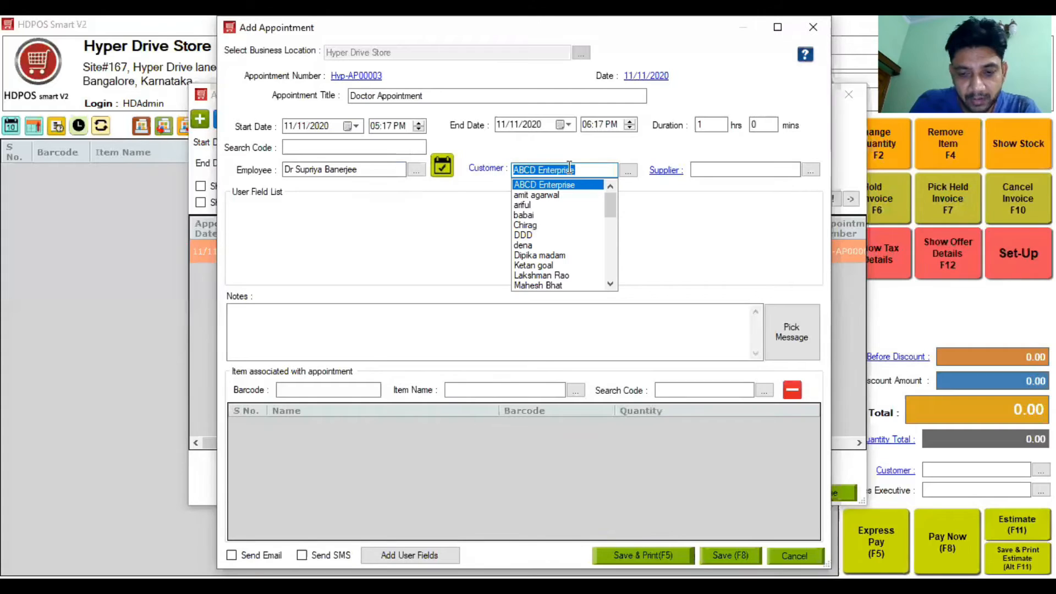
{"action": "type", "text": "9989777"}
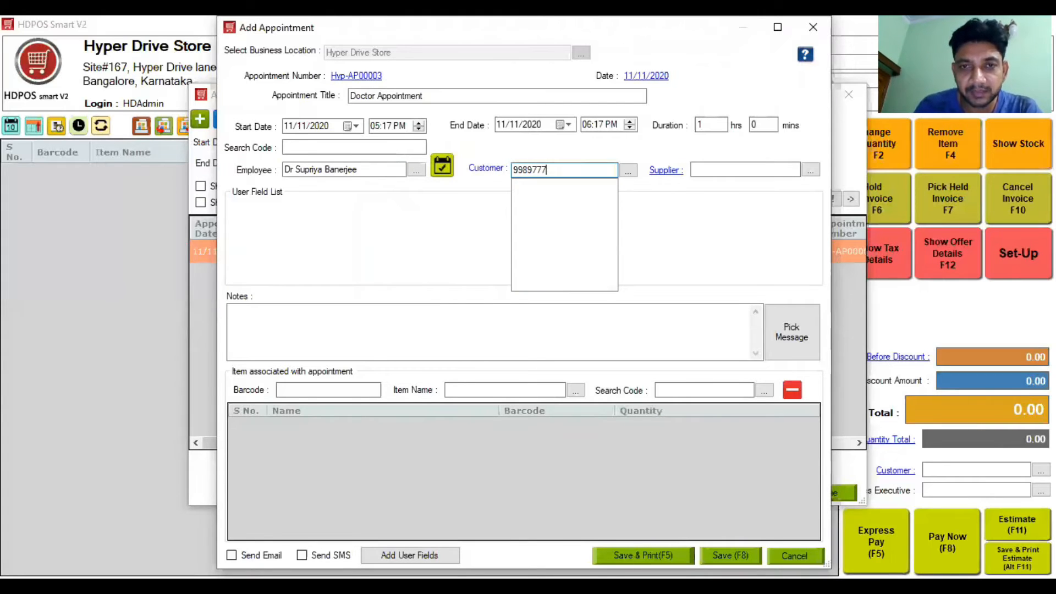
{"action": "key", "text": "Return"}
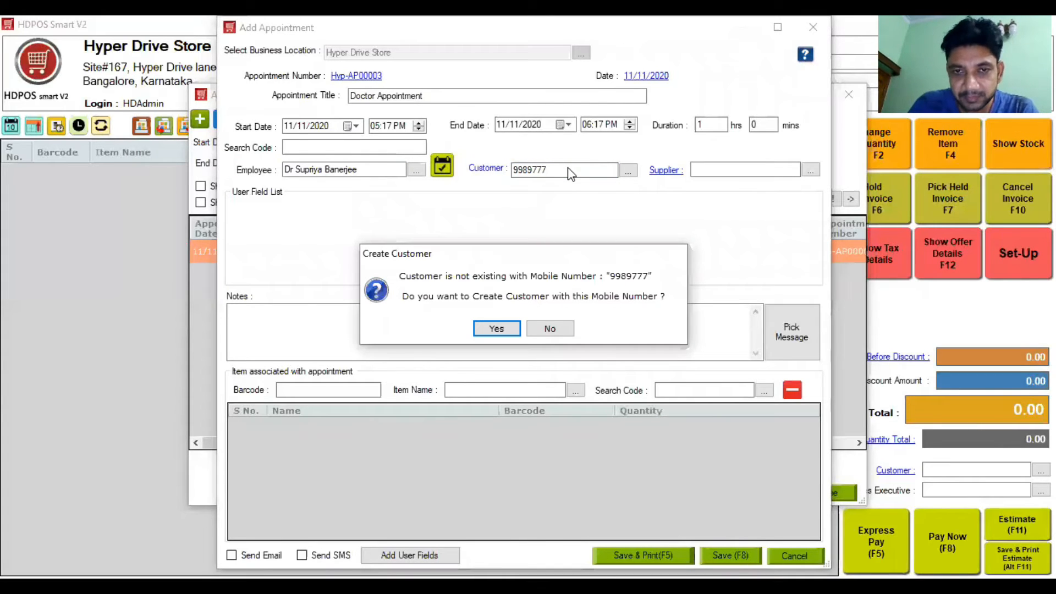
Step: Create the customer with their full name, saving past the Place of Supply warning
{"action": "key", "text": "Return"}
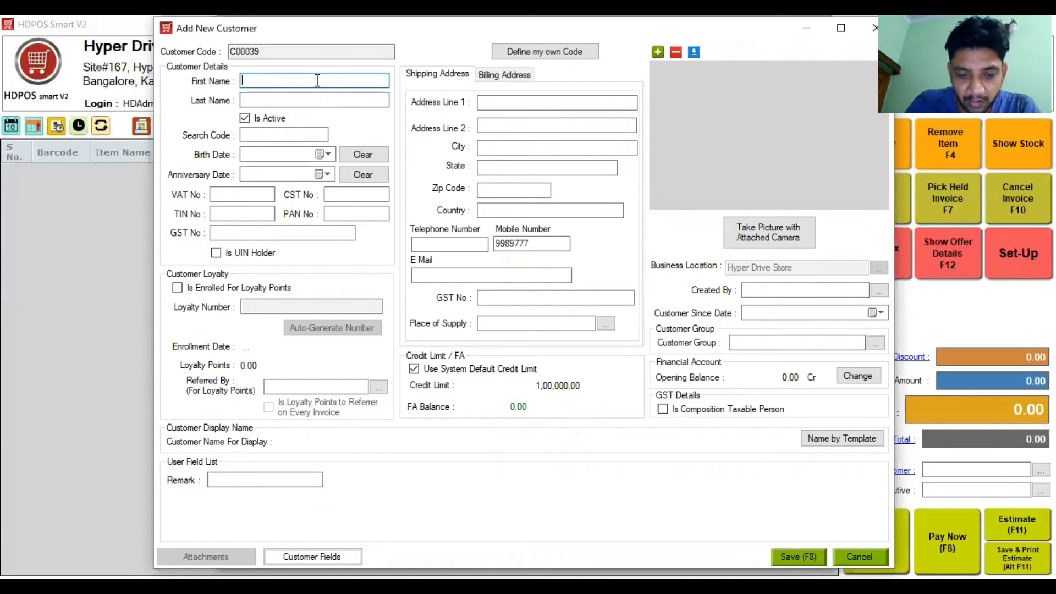
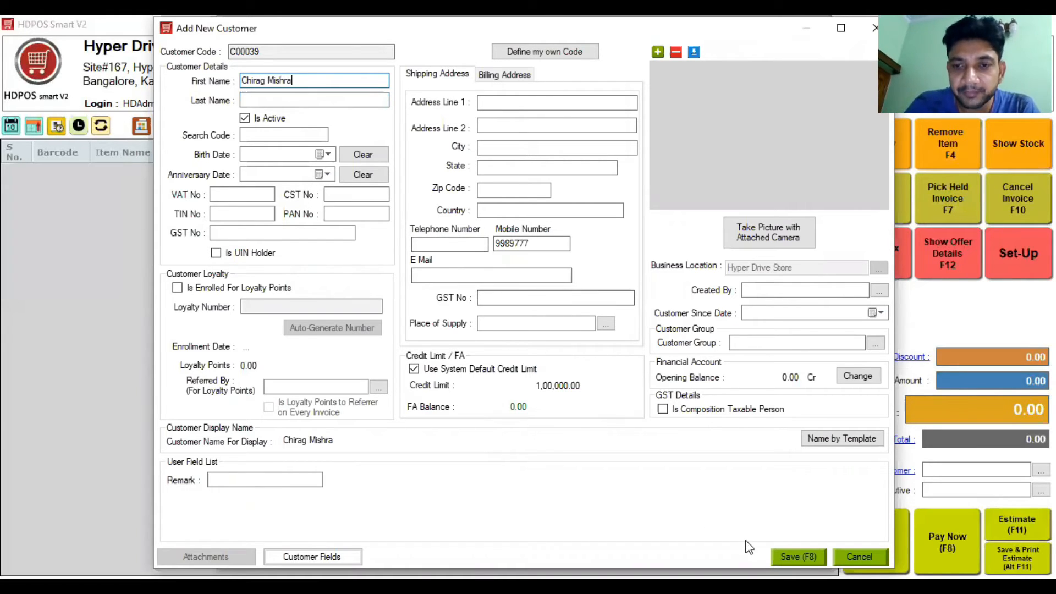
{"action": "key", "text": "F8"}
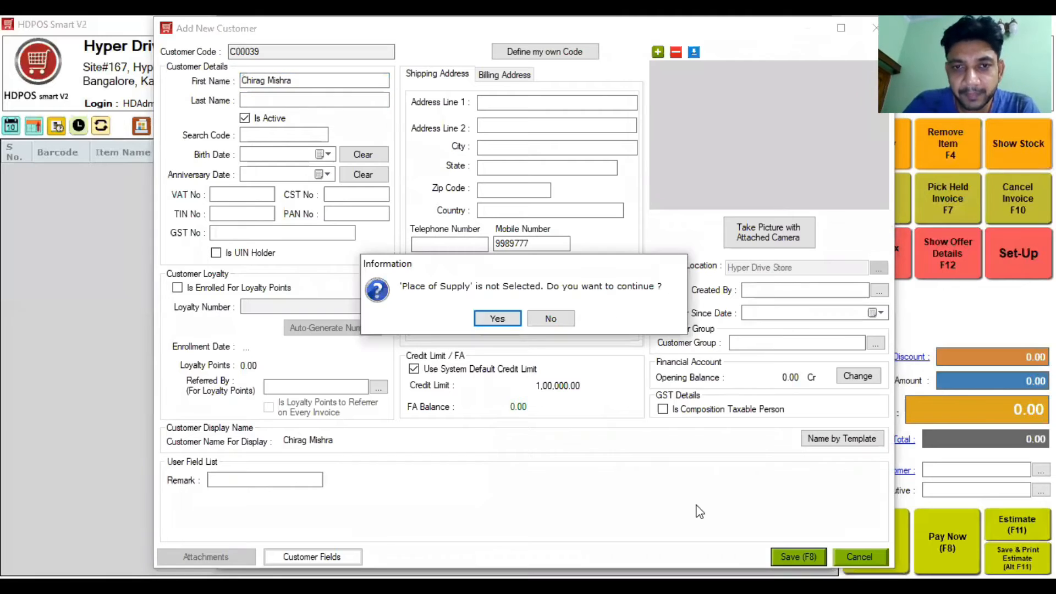
{"action": "left_click", "coordinate": [496, 319]}
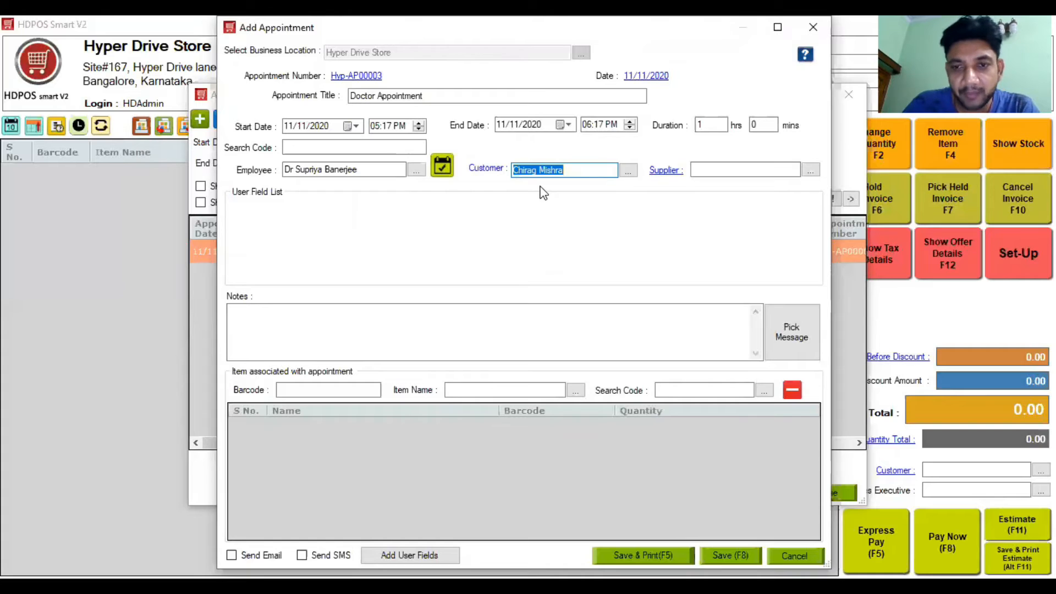
Step: Add the Check Up item via an 'Ch' search, then select the saved appointment
{"action": "left_click", "coordinate": [546, 391]}
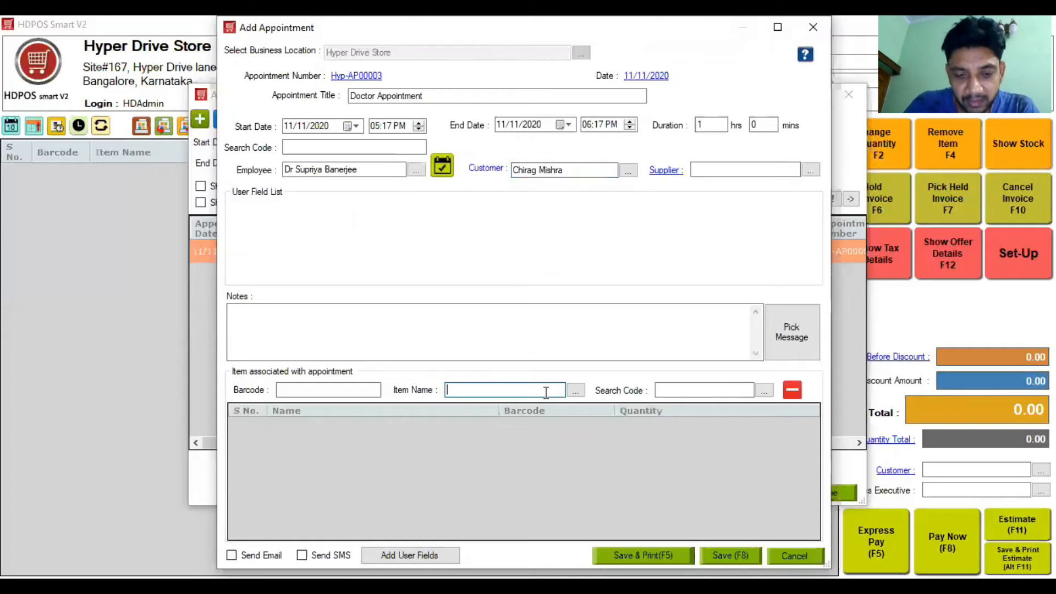
{"action": "type", "text": "Chain"}
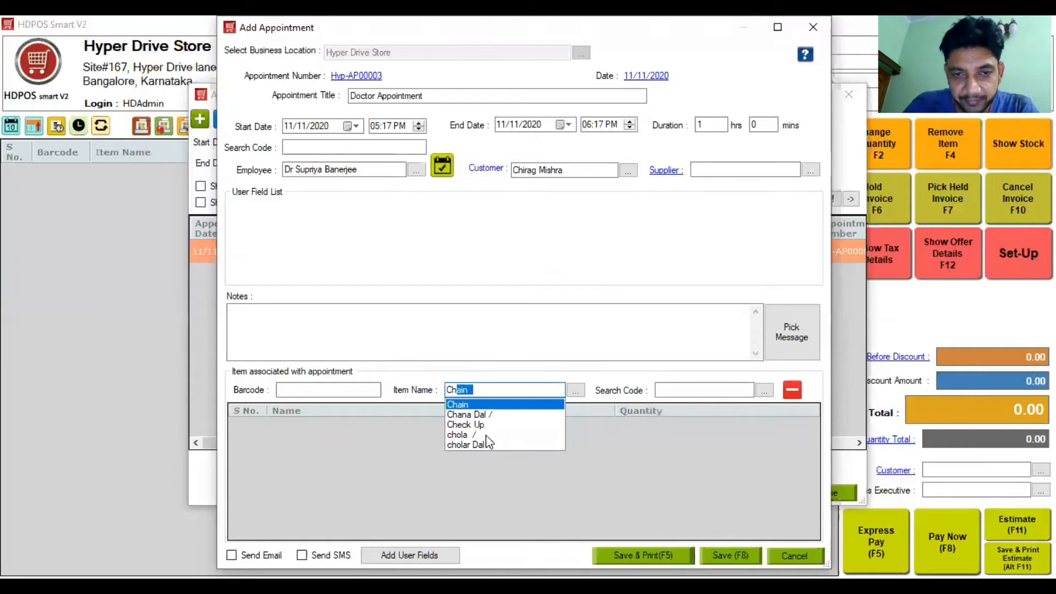
{"action": "left_click", "coordinate": [475, 425]}
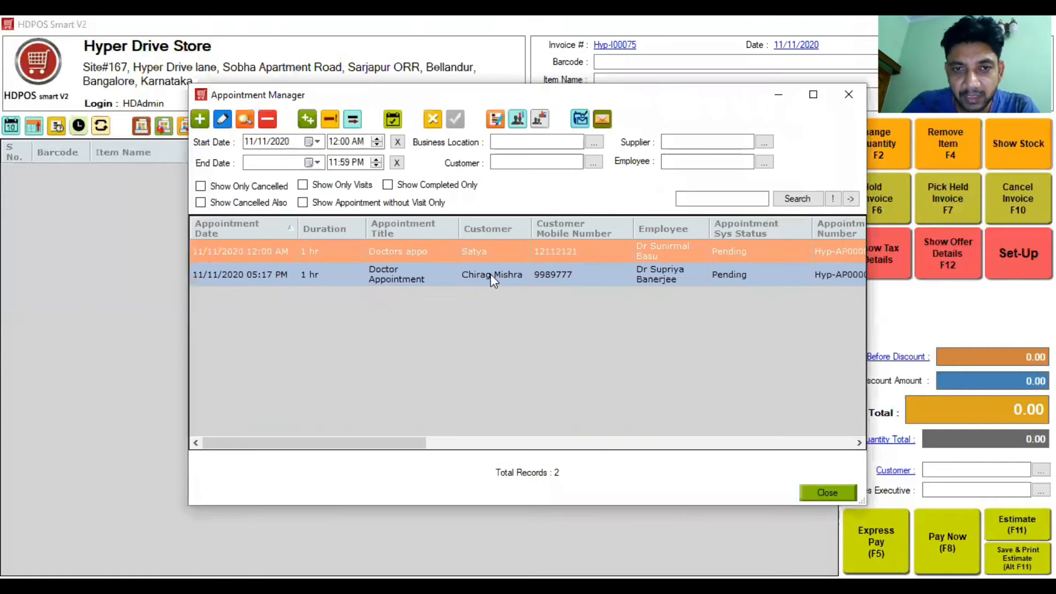
{"action": "left_click", "coordinate": [490, 275]}
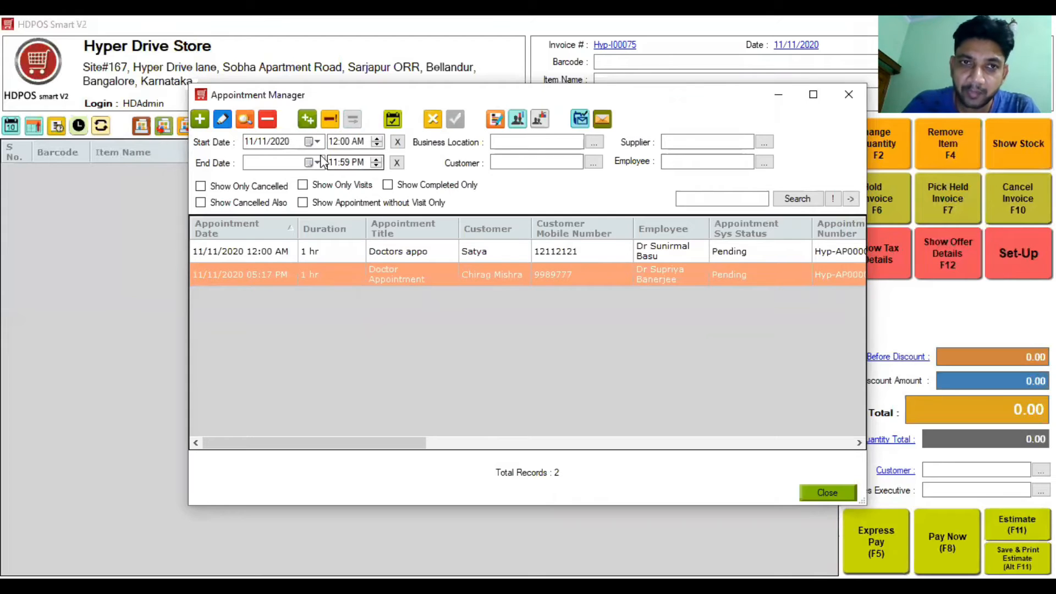
Step: Start a repeating appointment titled 'Doctros appointment'
{"action": "left_click", "coordinate": [308, 120]}
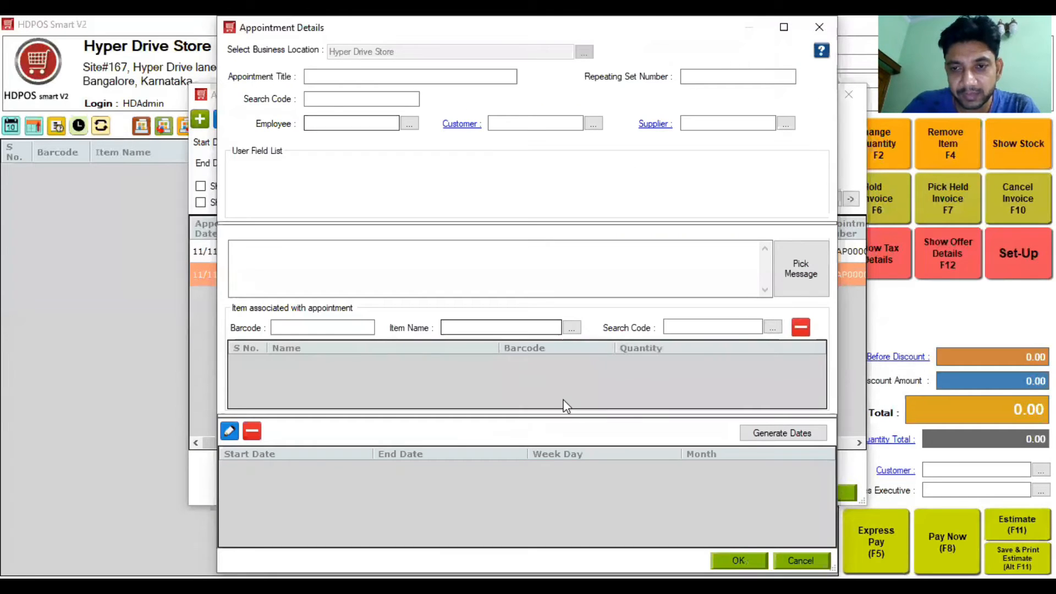
{"action": "left_click", "coordinate": [358, 77]}
{"action": "type", "text": "Do"}
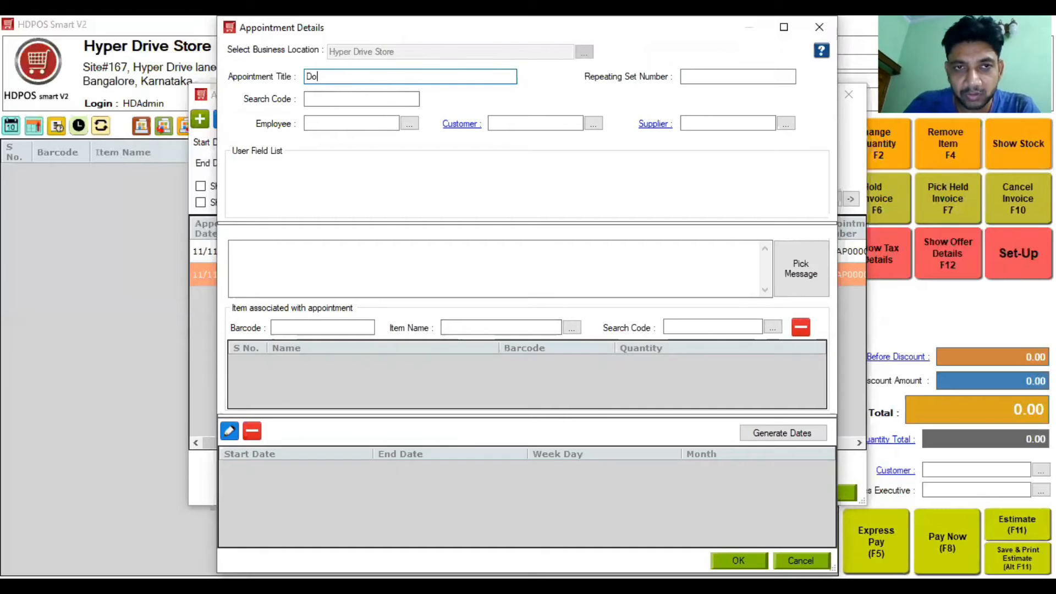
{"action": "type", "text": "ctros "}
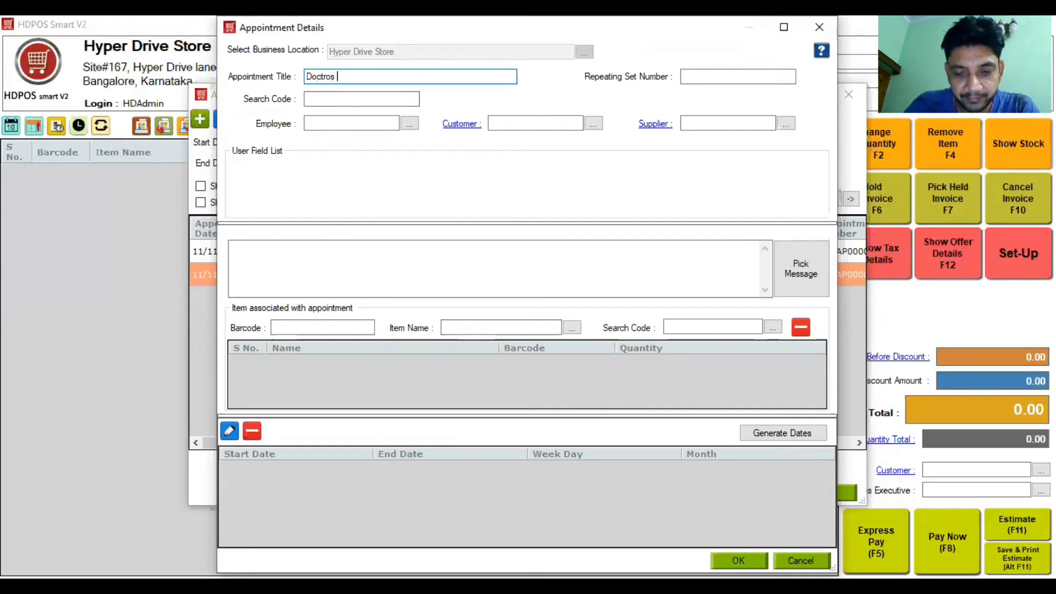
{"action": "type", "text": "a"}
{"action": "key", "text": "BackSpace"}
{"action": "type", "text": "appoin"}
{"action": "key", "text": "ctrl+a"}
{"action": "key", "text": "BackSpace"}
{"action": "type", "text": "tment"}
{"action": "key", "text": "BackSpace"}
{"action": "key", "text": "BackSpace"}
{"action": "key", "text": "BackSpace"}
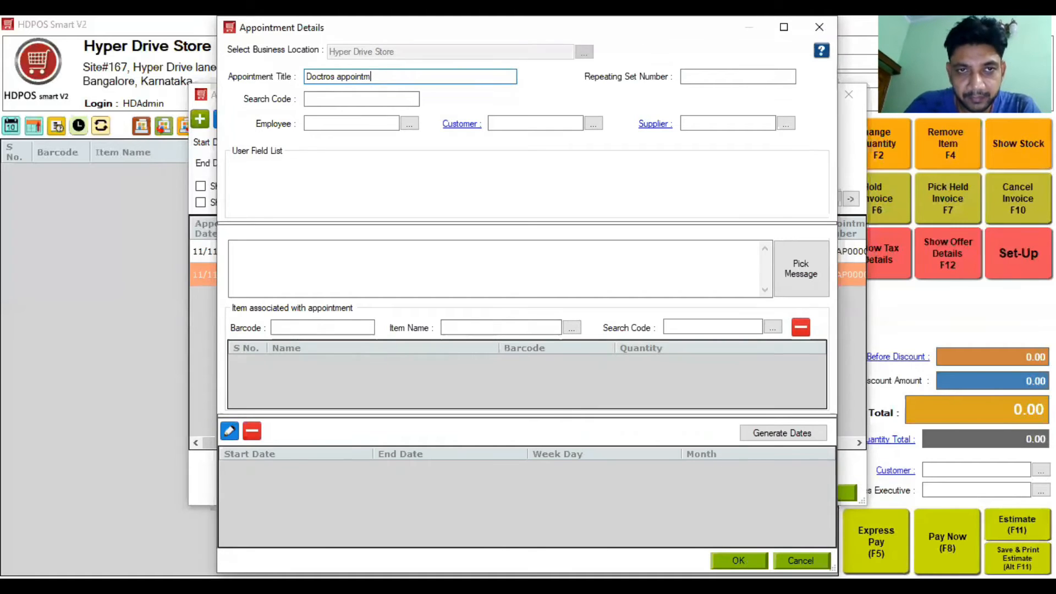
{"action": "type", "text": "ent"}
Step: Assign the doctor and an existing customer picked from 'Sa' suggestions
{"action": "left_click", "coordinate": [344, 119]}
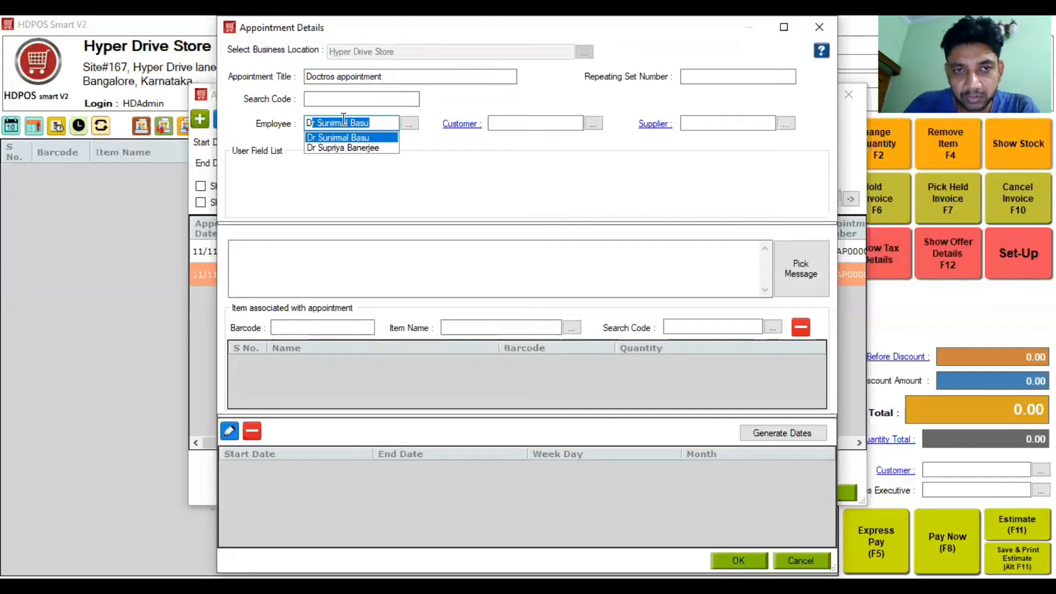
{"action": "key", "text": "Return"}
{"action": "left_click", "coordinate": [505, 123]}
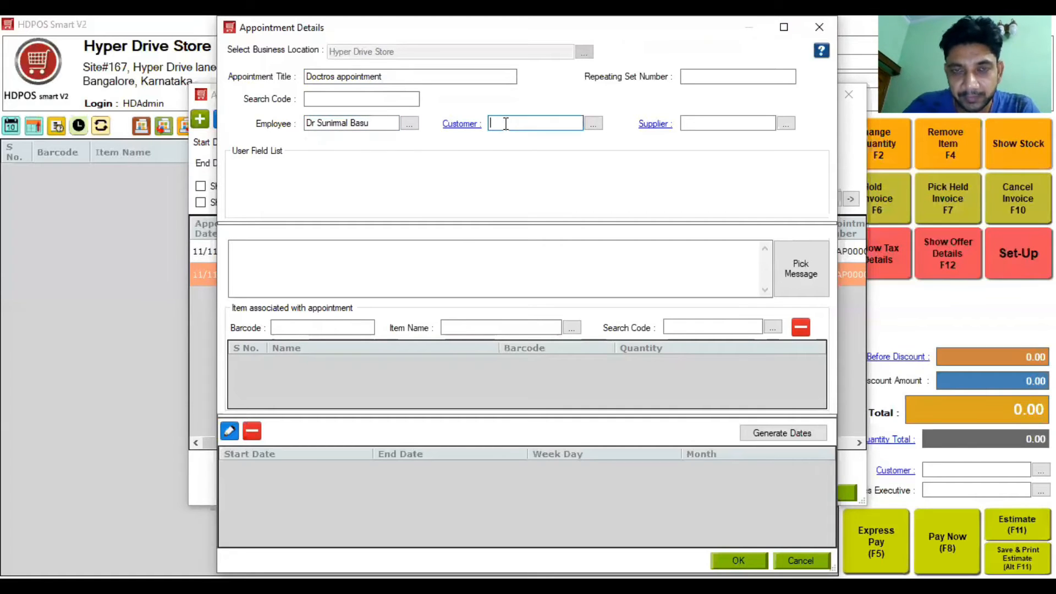
{"action": "type", "text": "Satya"}
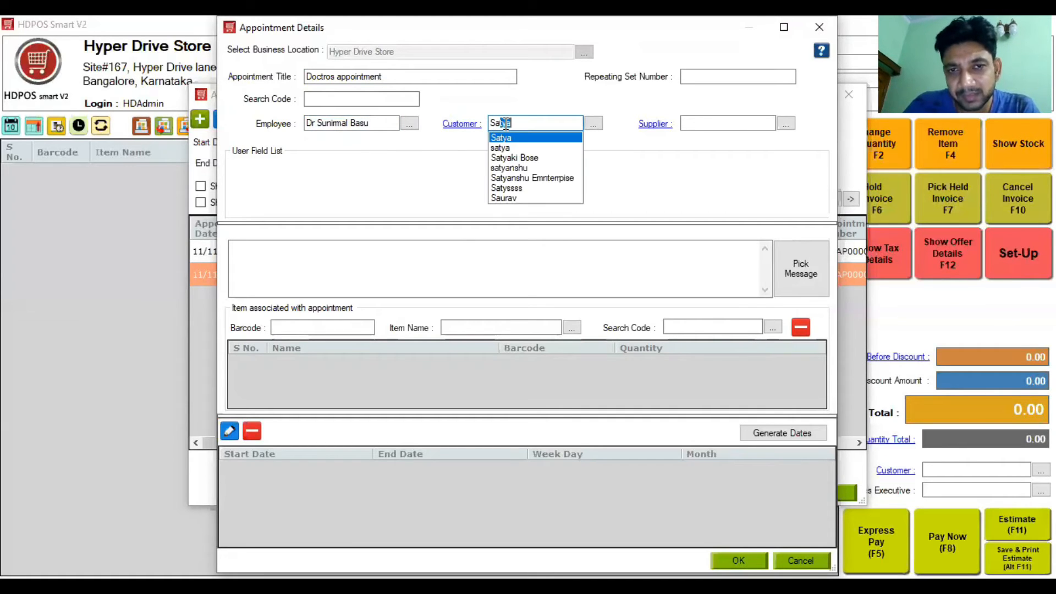
{"action": "key", "text": "Down"}
{"action": "key", "text": "Down"}
{"action": "key", "text": "Return"}
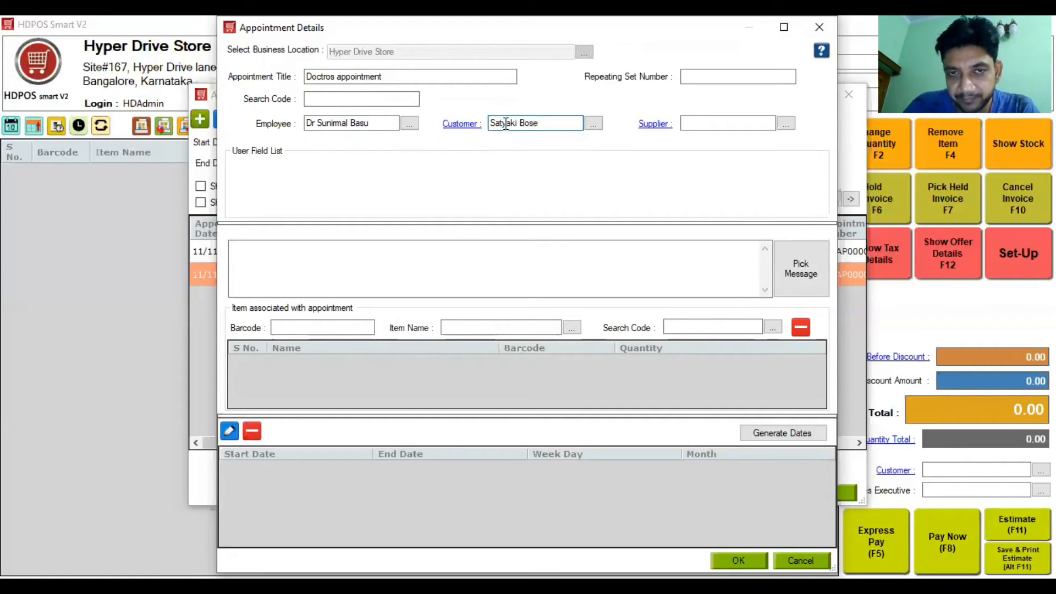
Step: Add the Check Up item to the appointment
{"action": "left_click", "coordinate": [505, 328]}
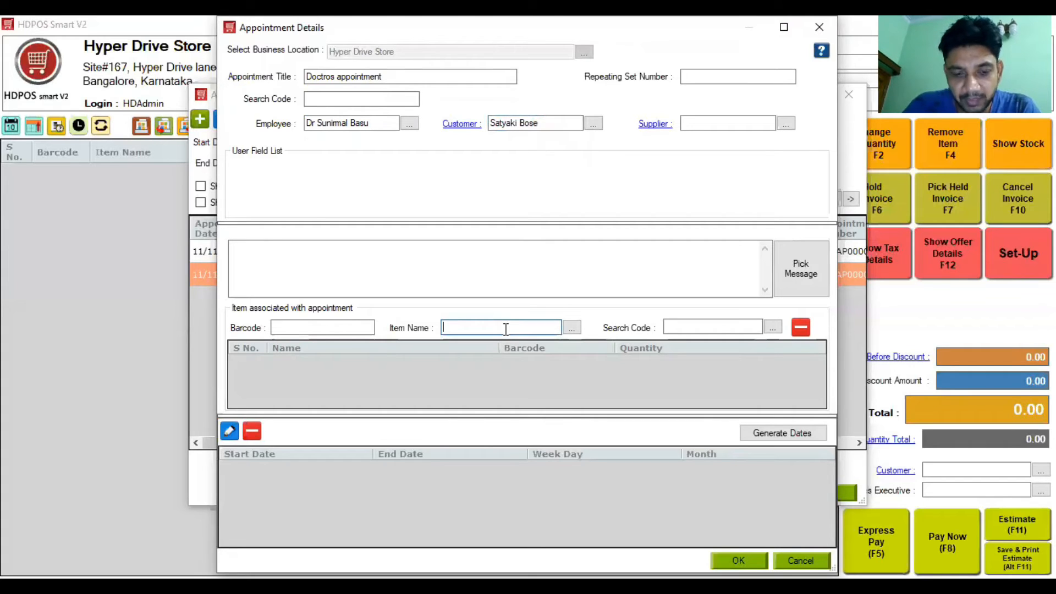
{"action": "type", "text": "C"}
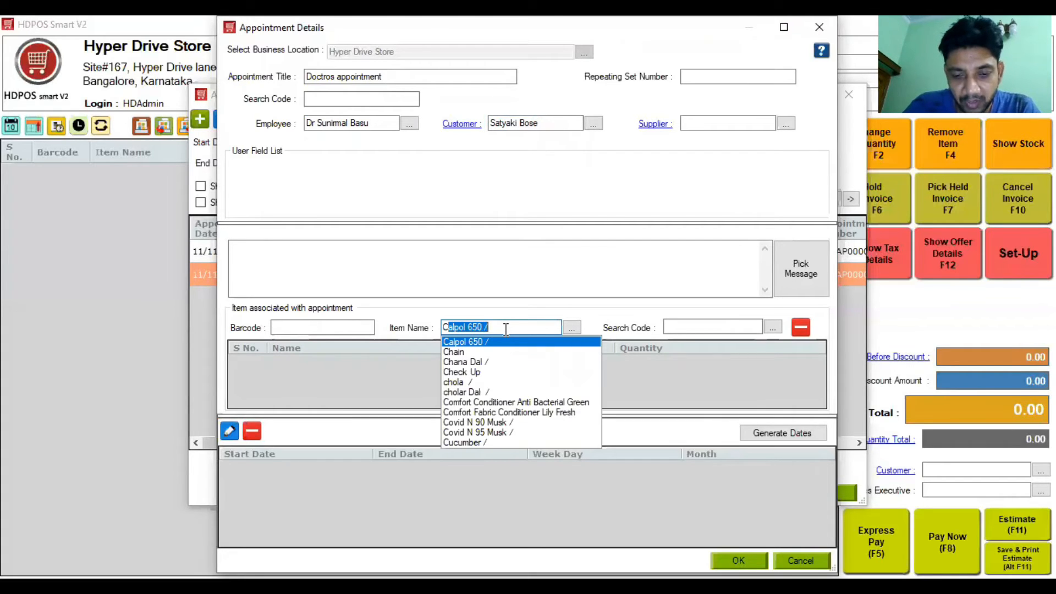
{"action": "type", "text": "h"}
{"action": "key", "text": "Down"}
{"action": "key", "text": "Down"}
{"action": "key", "text": "Return"}
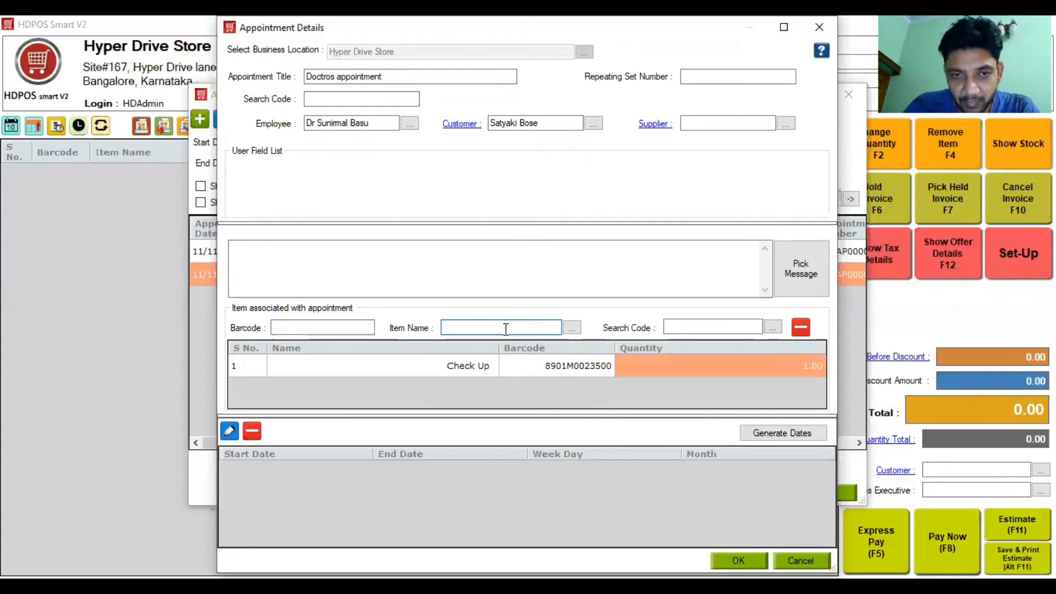
Step: Generate monthly repeat dates for the second Thursday of December
{"action": "left_click", "coordinate": [775, 435]}
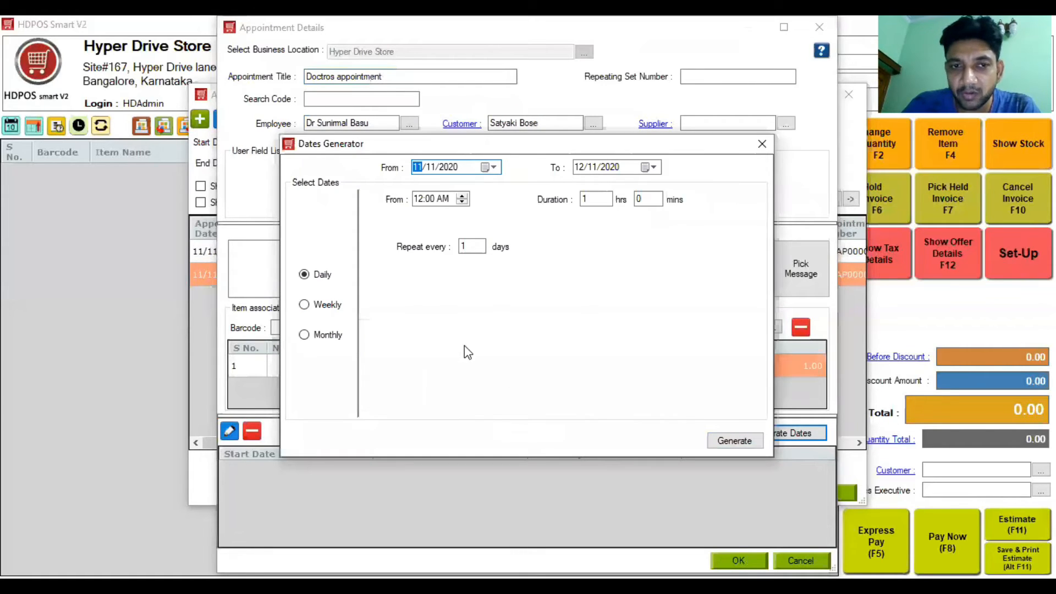
{"action": "left_click", "coordinate": [329, 335]}
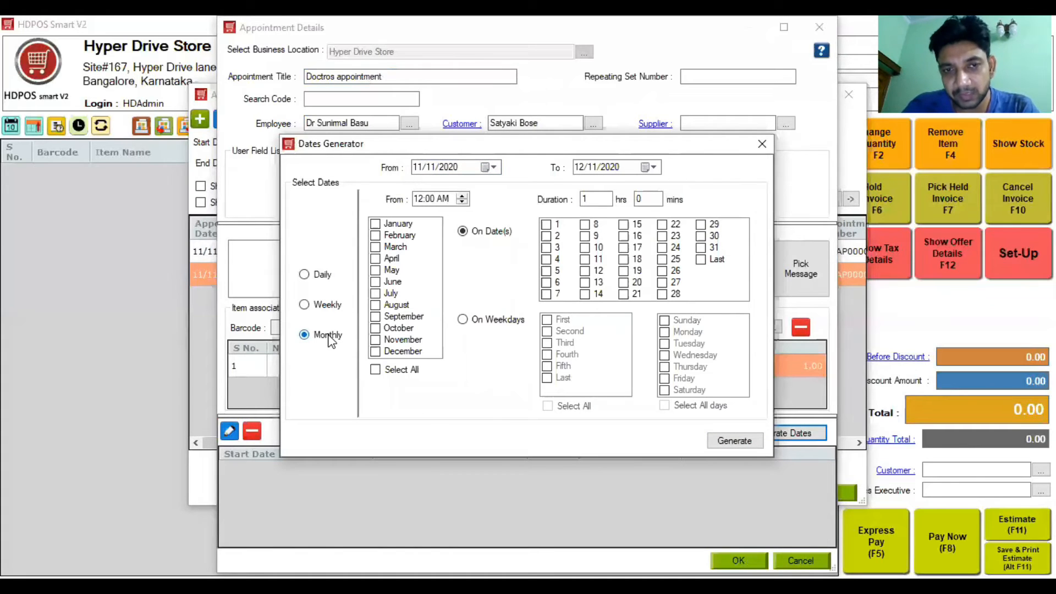
{"action": "left_click", "coordinate": [376, 352]}
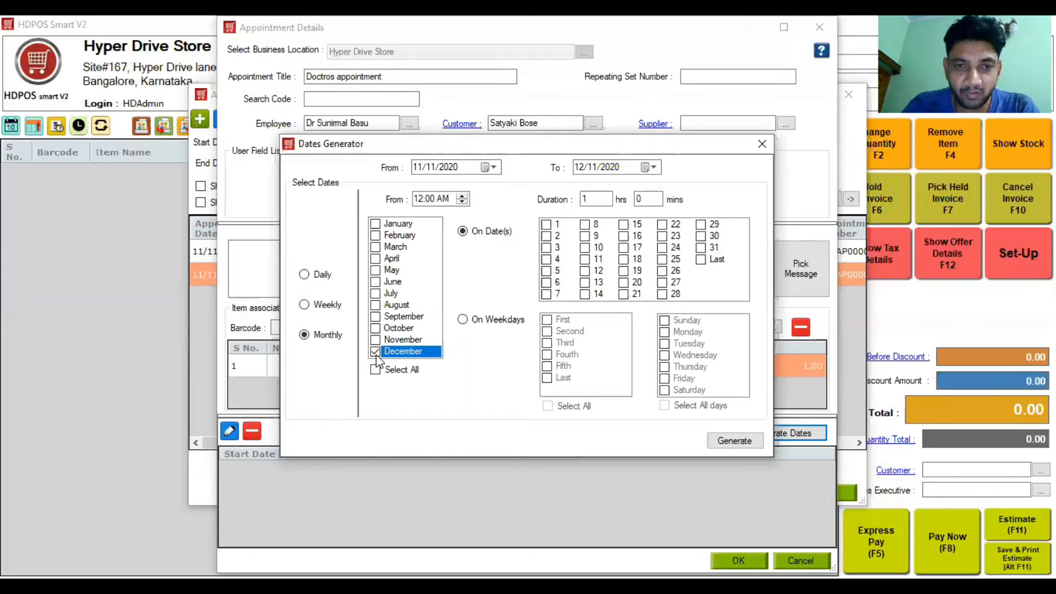
{"action": "left_click", "coordinate": [478, 320]}
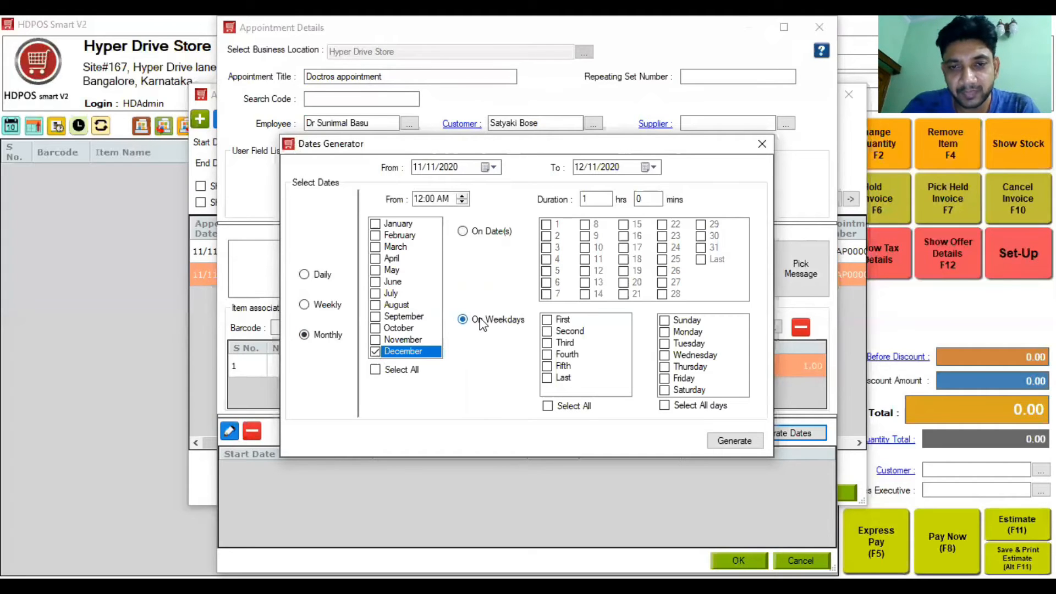
{"action": "left_click", "coordinate": [548, 333]}
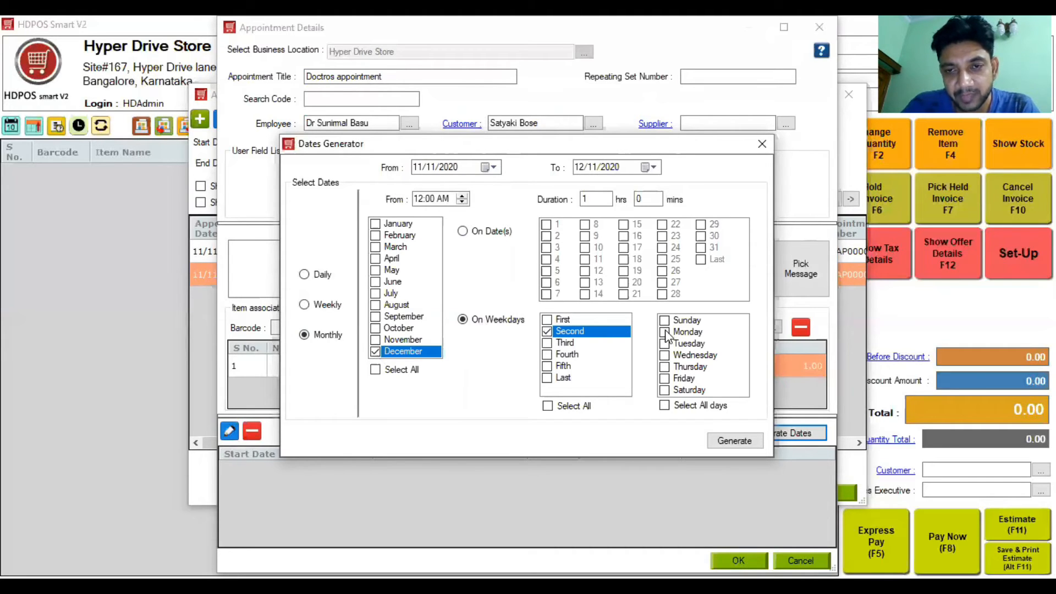
{"action": "left_click", "coordinate": [665, 367]}
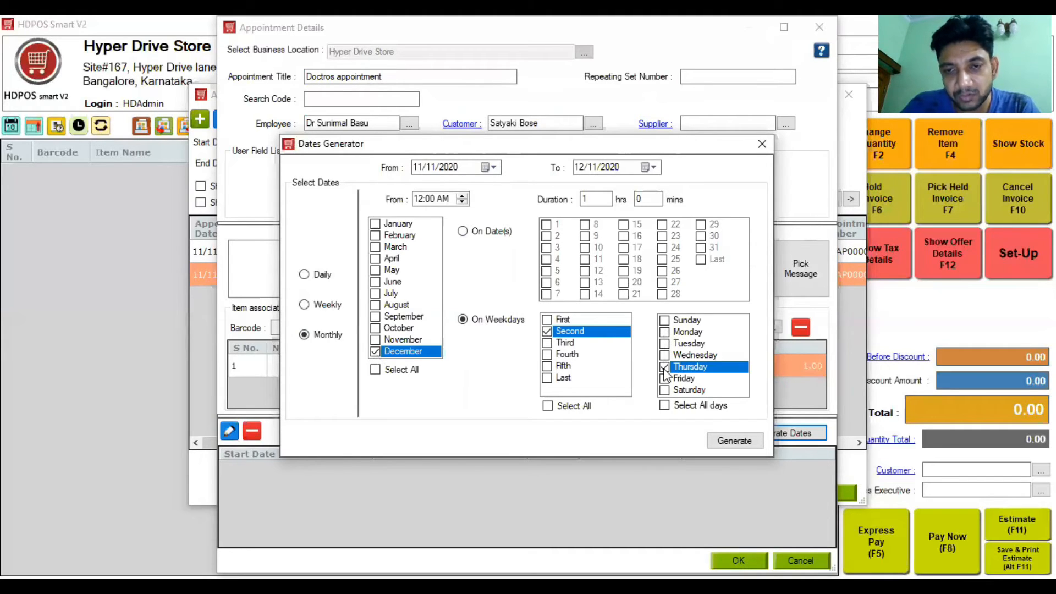
{"action": "left_click", "coordinate": [732, 441]}
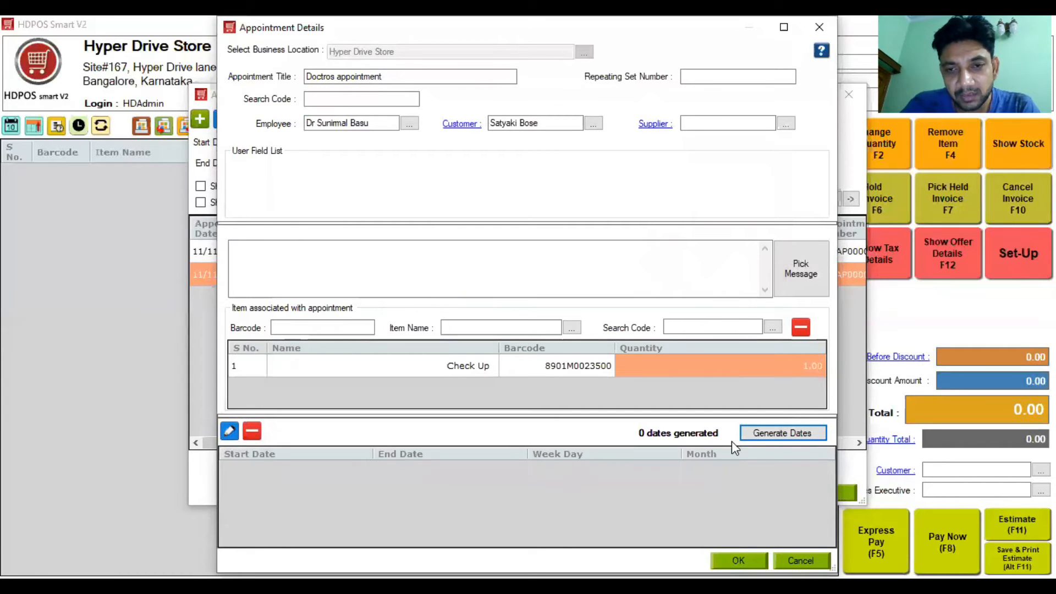
Step: Regenerate monthly repeat dates for the second Wednesday of November
{"action": "left_click", "coordinate": [781, 435]}
{"action": "left_click", "coordinate": [324, 338]}
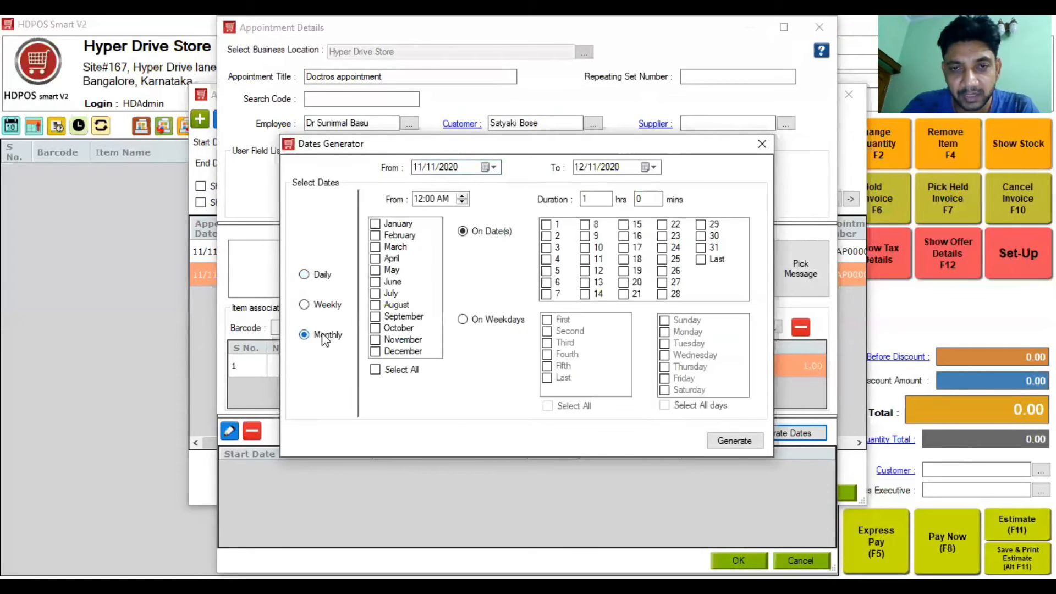
{"action": "left_click", "coordinate": [378, 340]}
{"action": "left_click", "coordinate": [488, 319]}
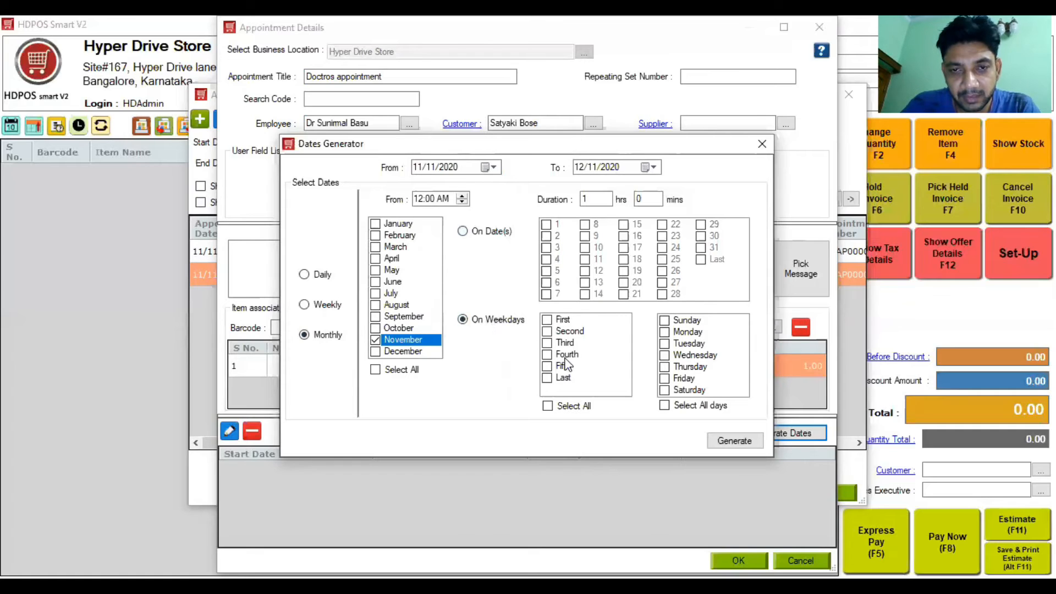
{"action": "left_click", "coordinate": [549, 332]}
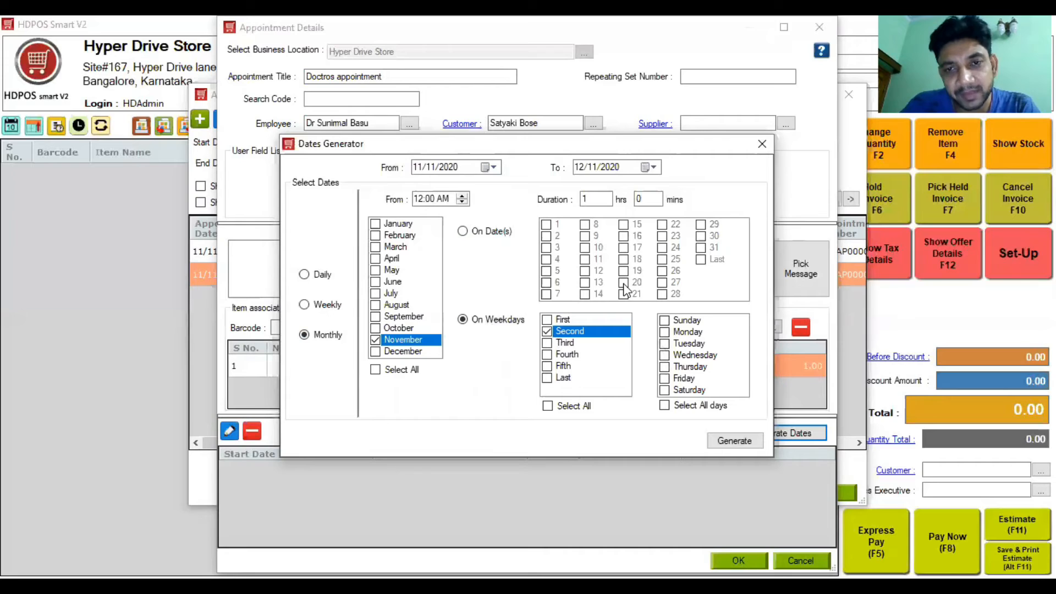
{"action": "left_click", "coordinate": [665, 356]}
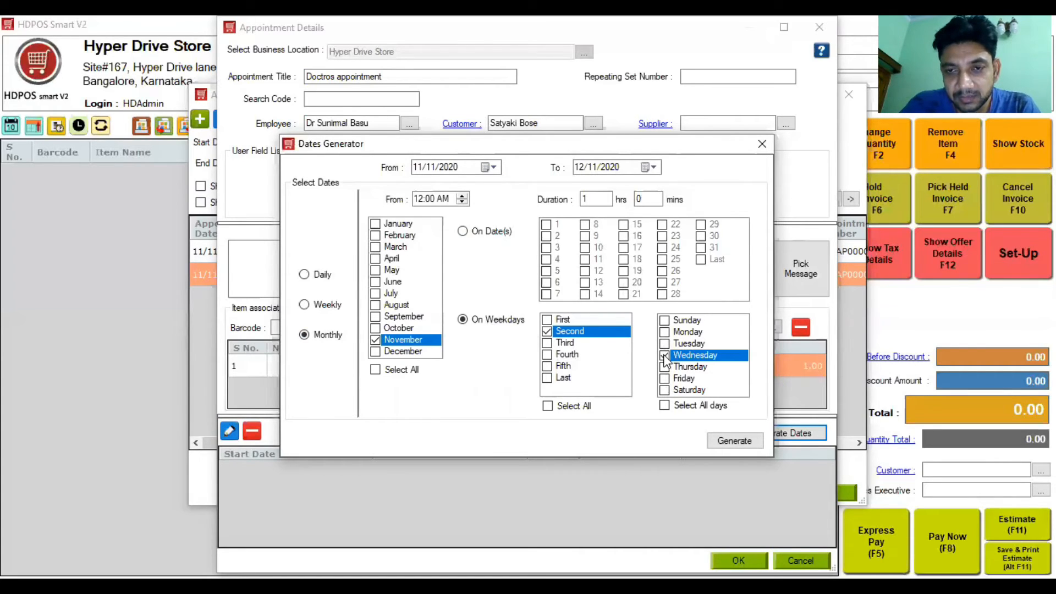
{"action": "left_click", "coordinate": [722, 444]}
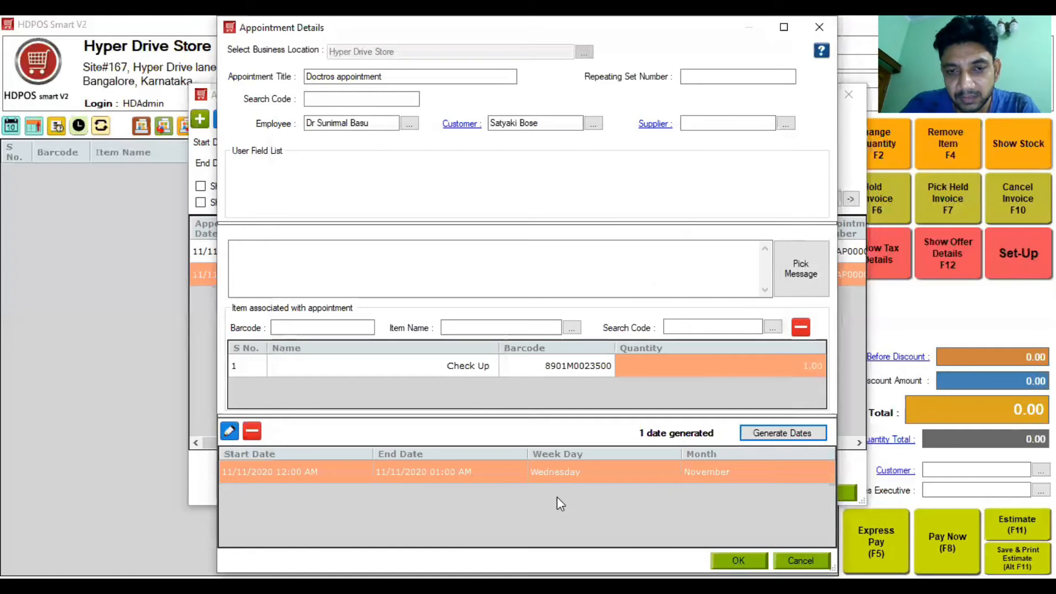
Step: Save with repeating set number 2, which fails with a conflict error
{"action": "left_click", "coordinate": [738, 561]}
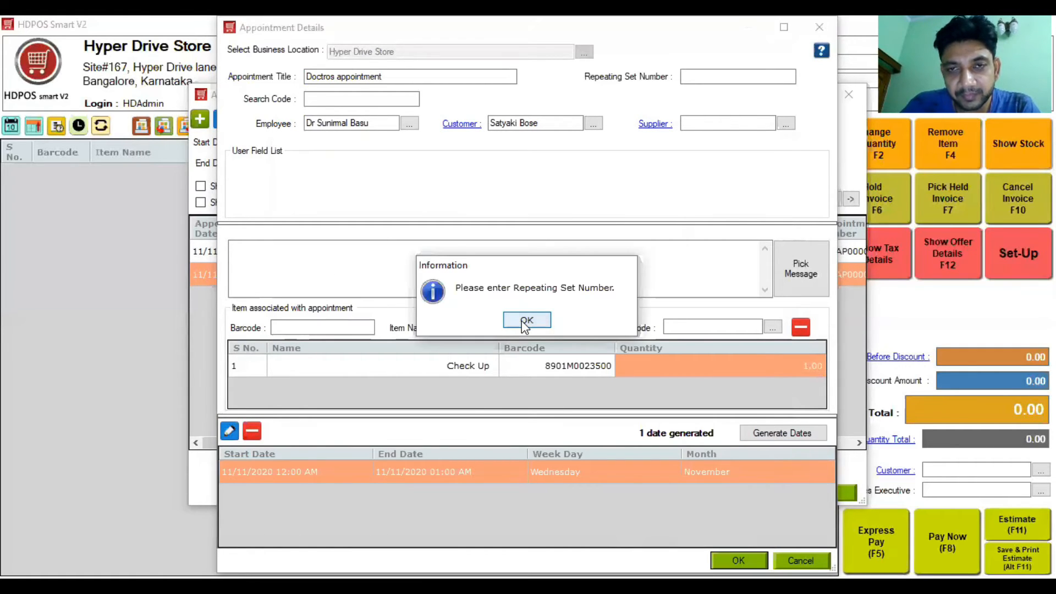
{"action": "left_click", "coordinate": [526, 320]}
{"action": "type", "text": "2"}
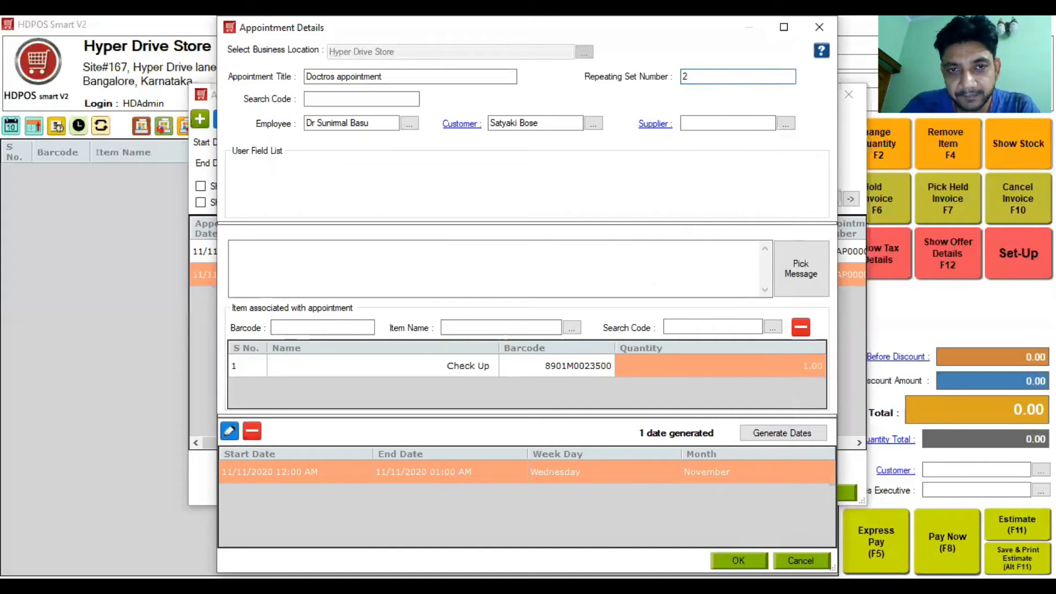
{"action": "left_click", "coordinate": [739, 560]}
{"action": "left_click", "coordinate": [616, 240]}
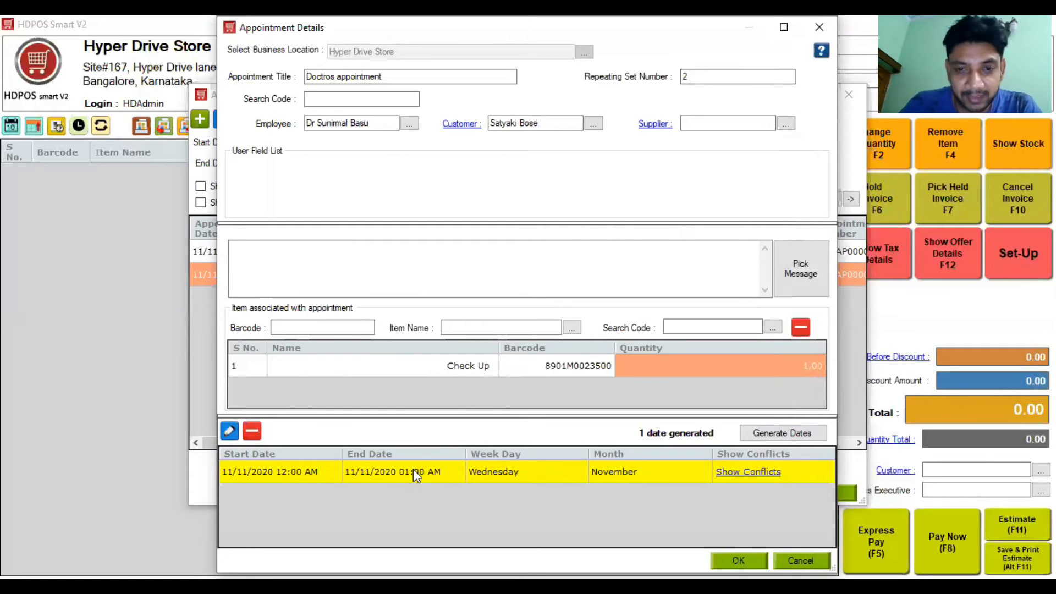
Step: Review the conflicting appointments for the generated date and retry saving
{"action": "left_click", "coordinate": [764, 480]}
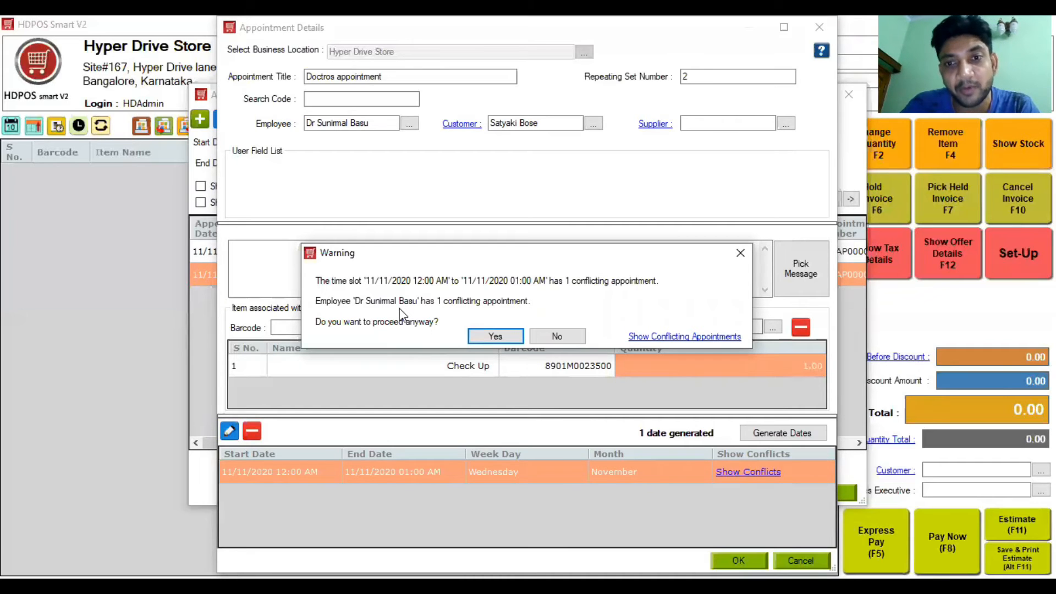
{"action": "left_click", "coordinate": [674, 341]}
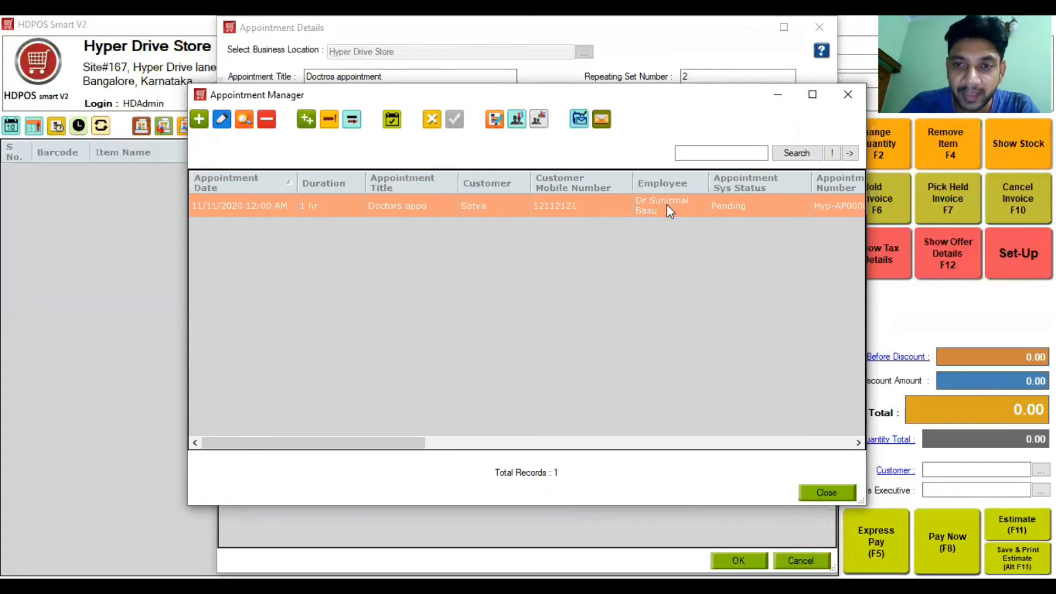
{"action": "left_click", "coordinate": [847, 94]}
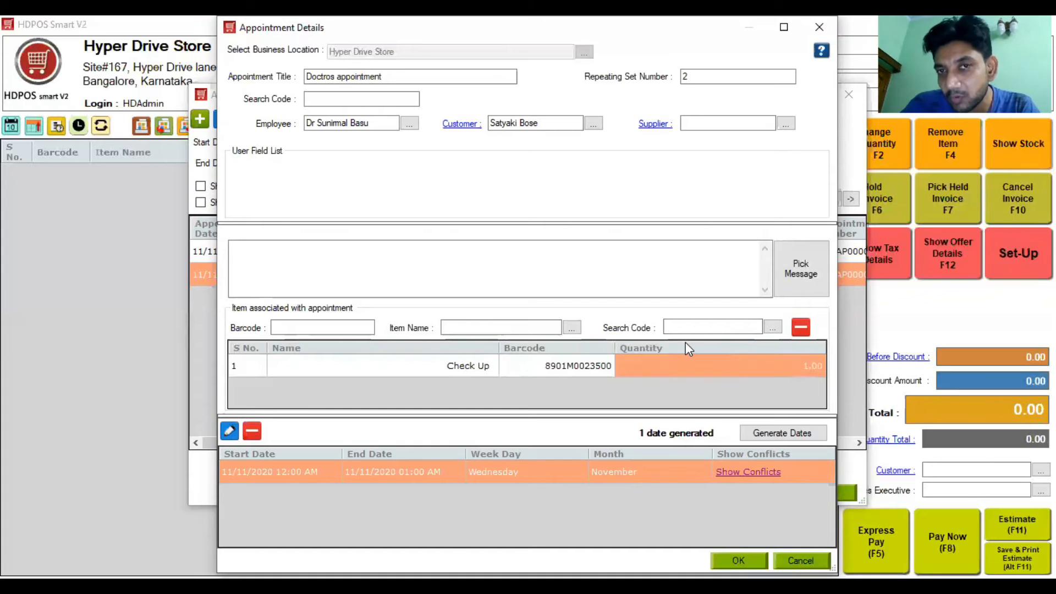
{"action": "left_click", "coordinate": [746, 476]}
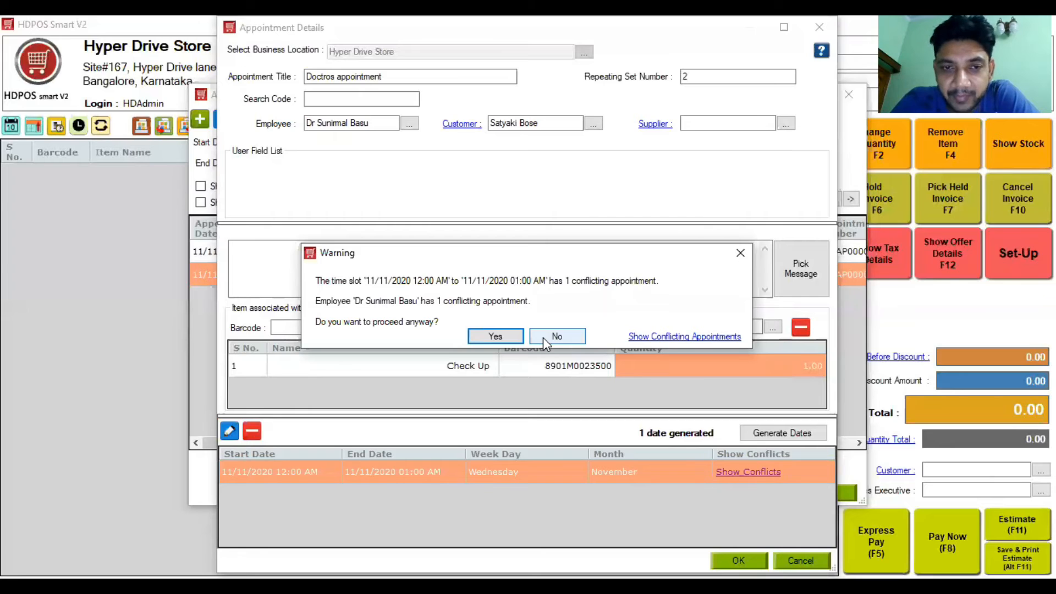
{"action": "left_click", "coordinate": [505, 340]}
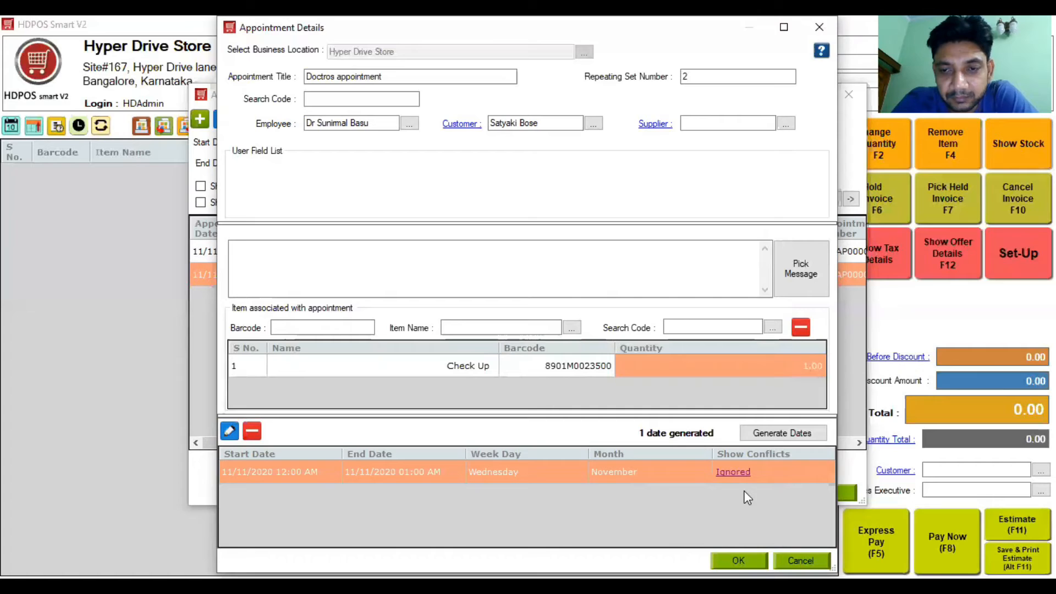
{"action": "left_click", "coordinate": [732, 473]}
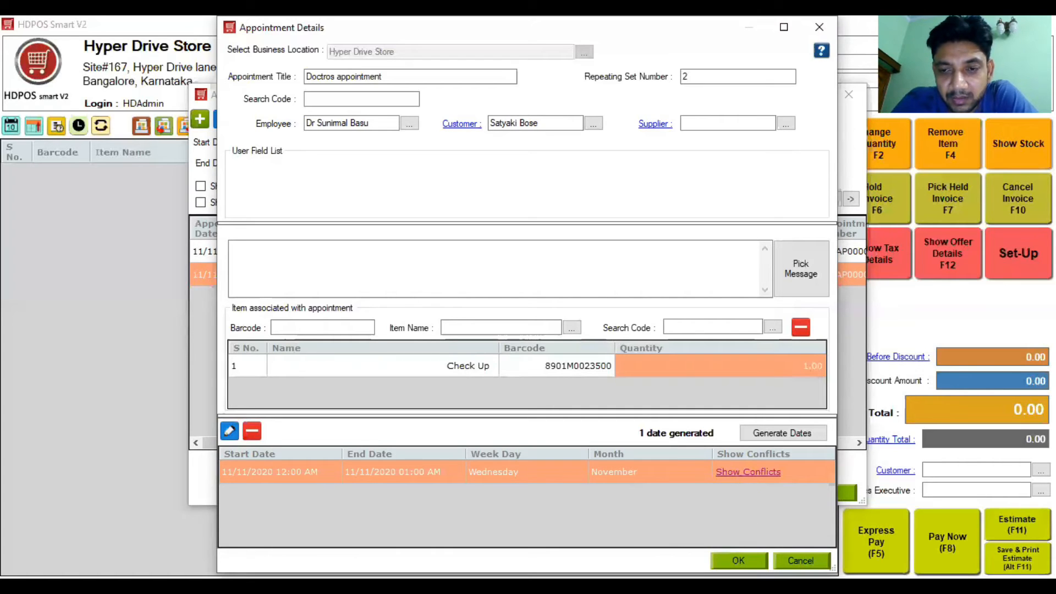
{"action": "left_click", "coordinate": [739, 560]}
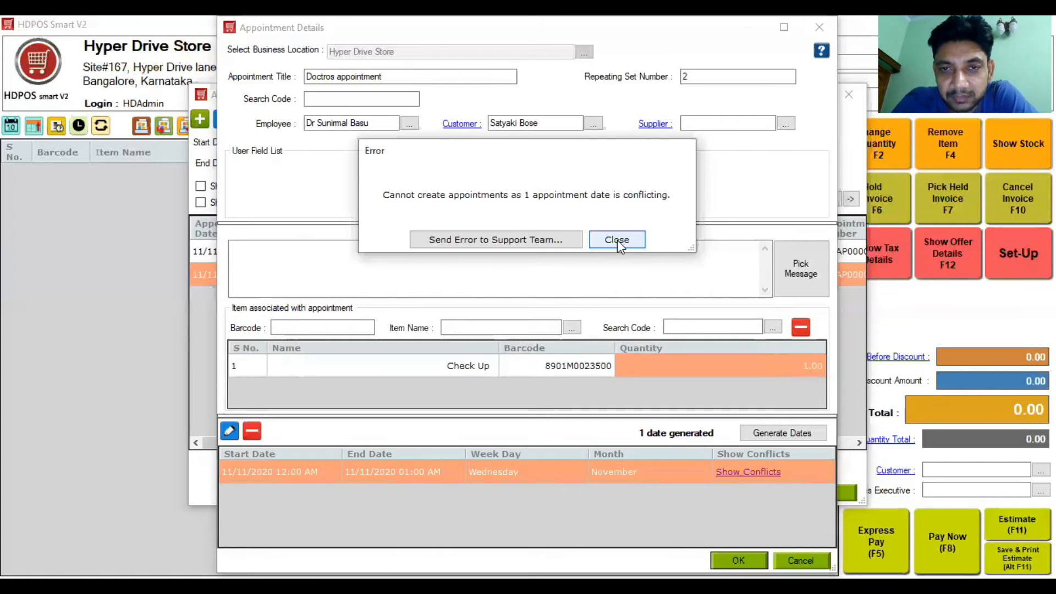
{"action": "left_click", "coordinate": [618, 240]}
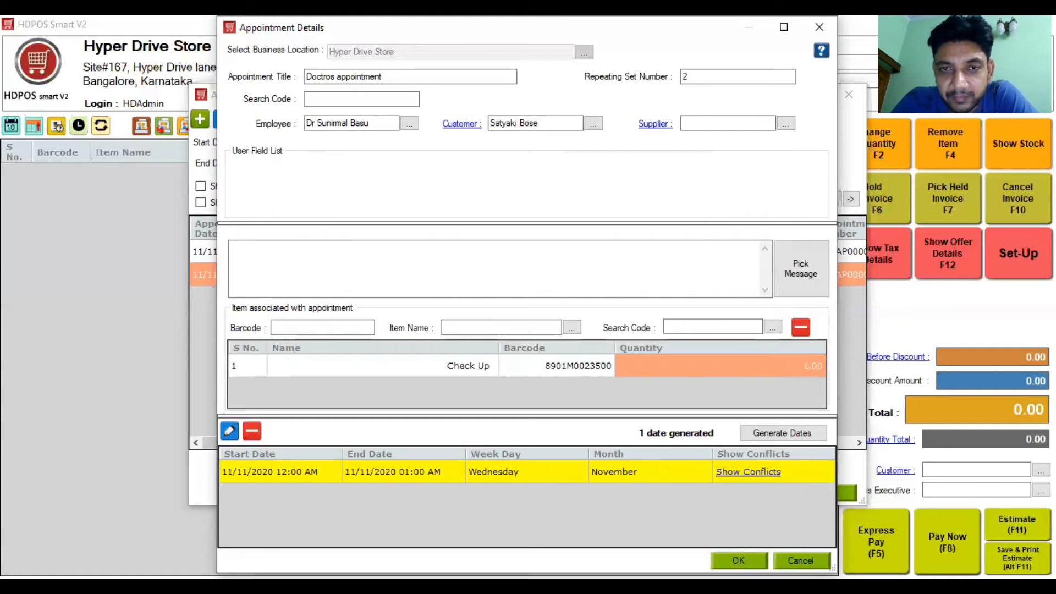
{"action": "left_click", "coordinate": [739, 560]}
Step: Change the repeating set number to 3 and reassign the appointment to the other doctor
{"action": "left_click", "coordinate": [624, 242]}
{"action": "left_click", "coordinate": [699, 76]}
{"action": "key", "text": "BackSpace"}
{"action": "type", "text": "3"}
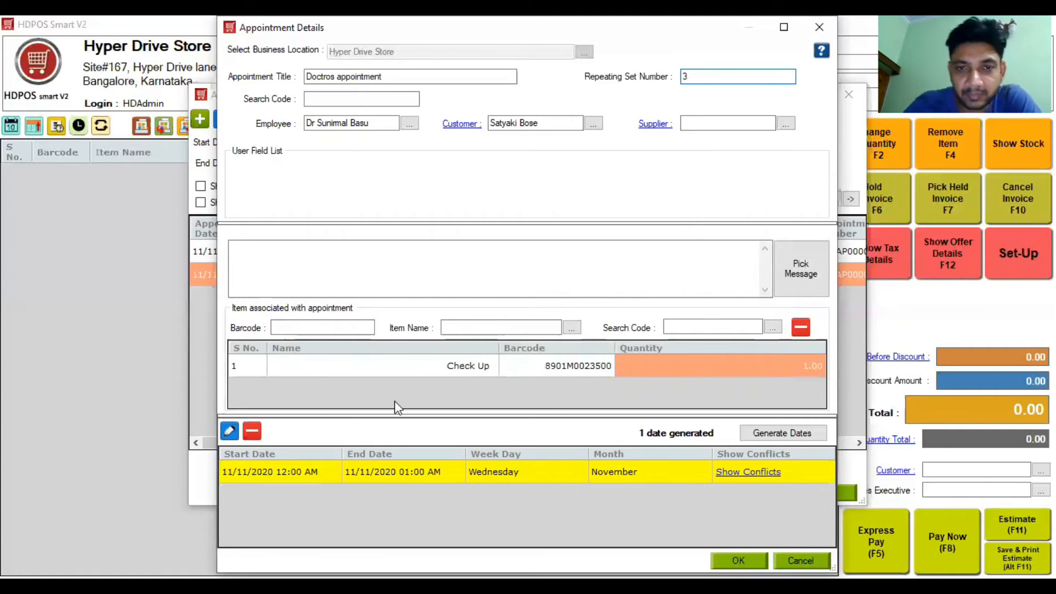
{"action": "left_click", "coordinate": [543, 123]}
{"action": "left_click", "coordinate": [380, 127]}
{"action": "key", "text": "BackSpace"}
{"action": "key", "text": "BackSpace"}
{"action": "key", "text": "BackSpace"}
{"action": "key", "text": "BackSpace"}
{"action": "key", "text": "BackSpace"}
{"action": "key", "text": "BackSpace"}
{"action": "key", "text": "BackSpace"}
{"action": "key", "text": "BackSpace"}
{"action": "key", "text": "BackSpace"}
{"action": "key", "text": "BackSpace"}
{"action": "key", "text": "BackSpace"}
{"action": "key", "text": "BackSpace"}
{"action": "key", "text": "BackSpace"}
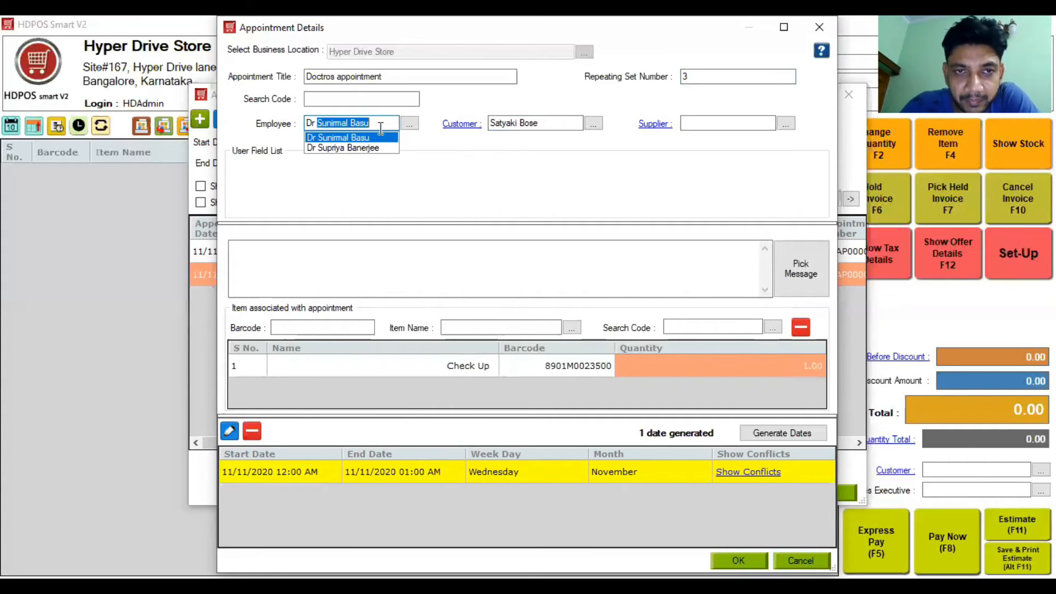
{"action": "left_click", "coordinate": [342, 147]}
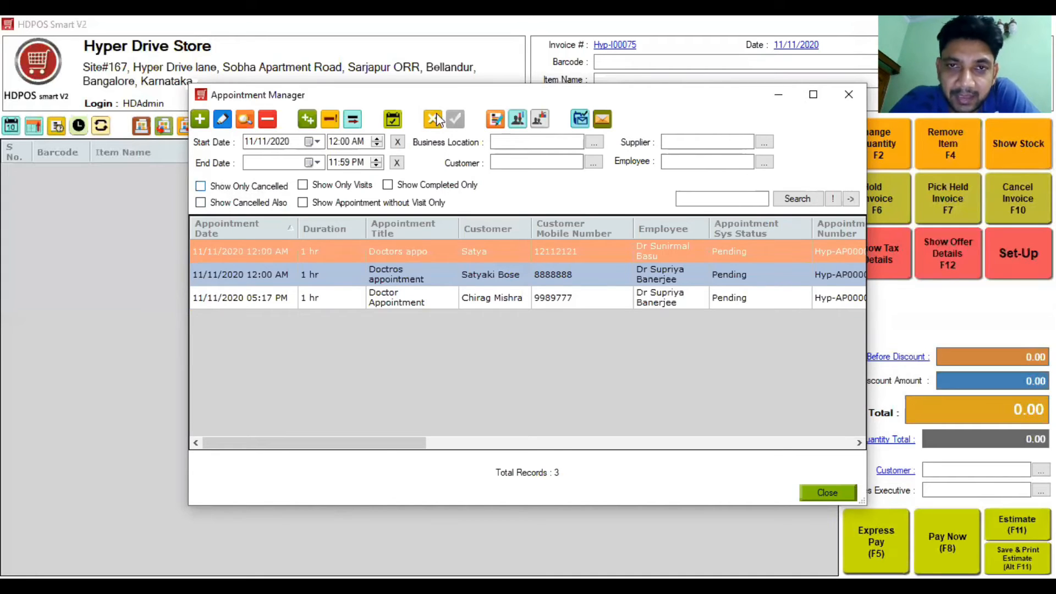
Step: Filter the Appointment Manager to the doctor's two pending appointments, review the columns, then close it
{"action": "left_click", "coordinate": [701, 198]}
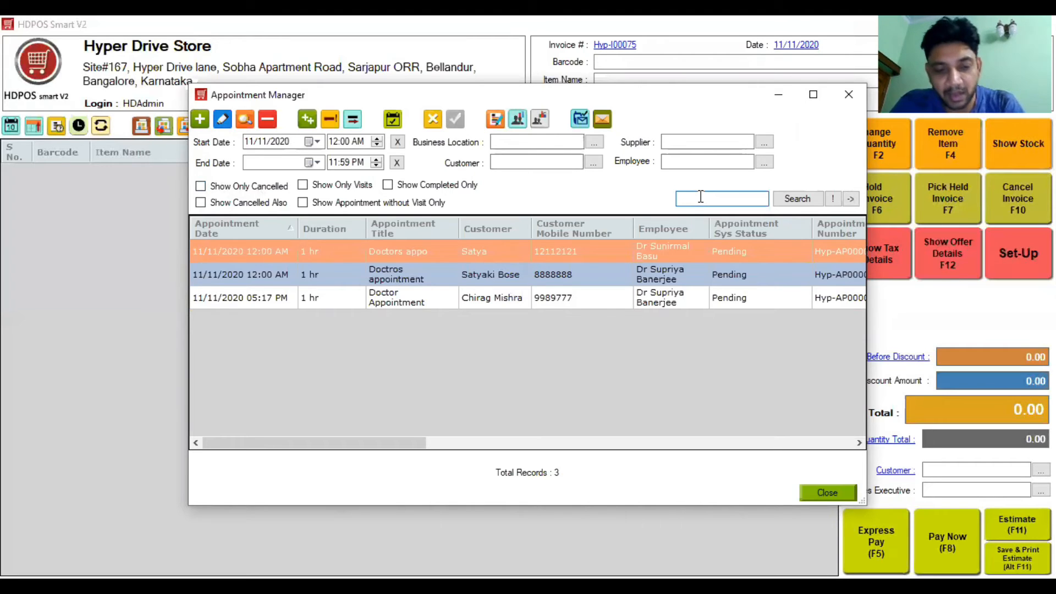
{"action": "type", "text": "dr "}
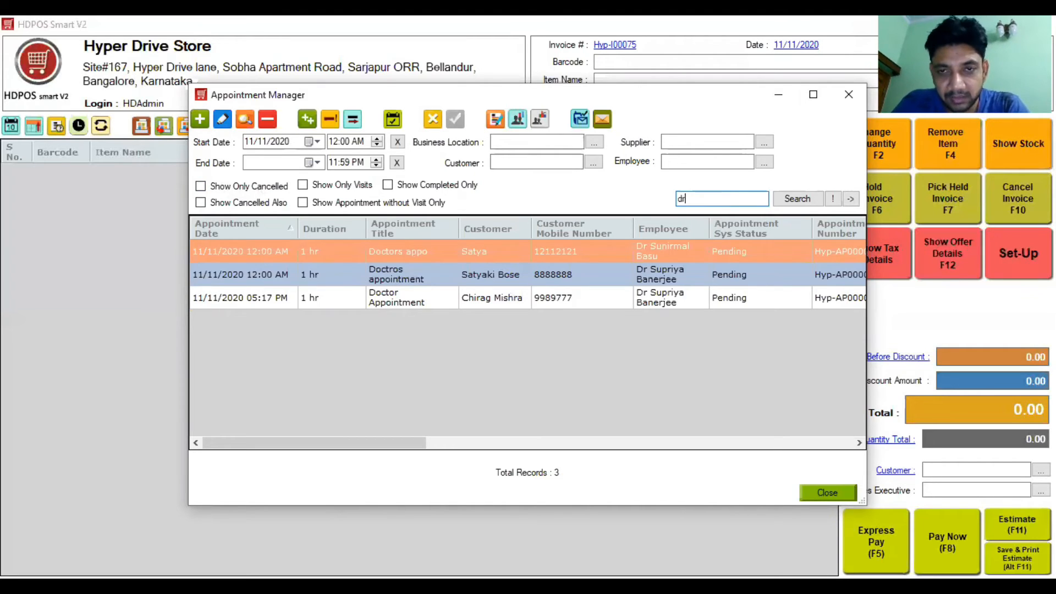
{"action": "type", "text": "sun"}
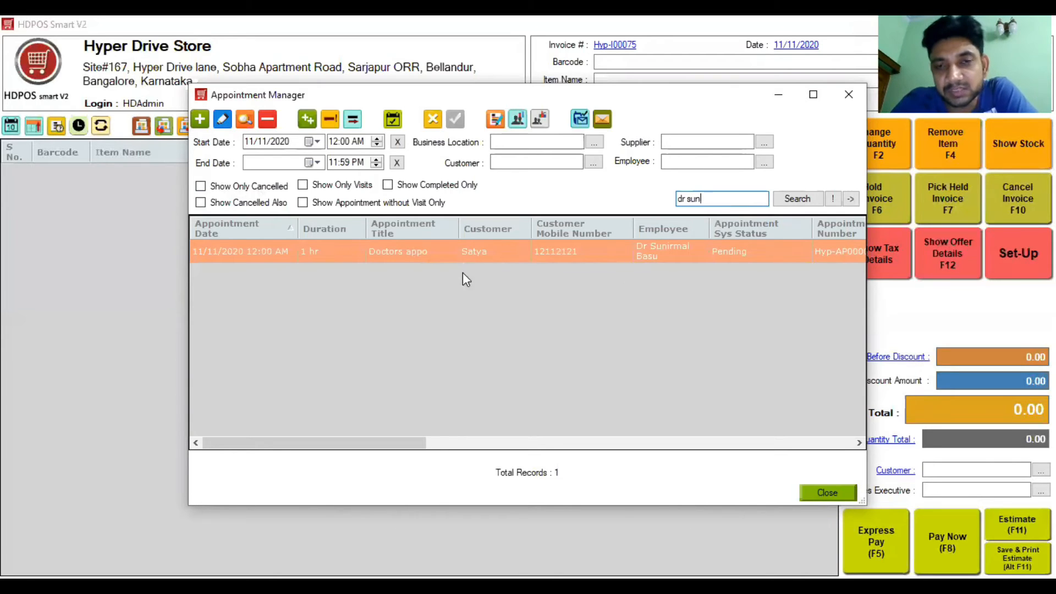
{"action": "key", "text": "BackSpace"}
{"action": "key", "text": "BackSpace"}
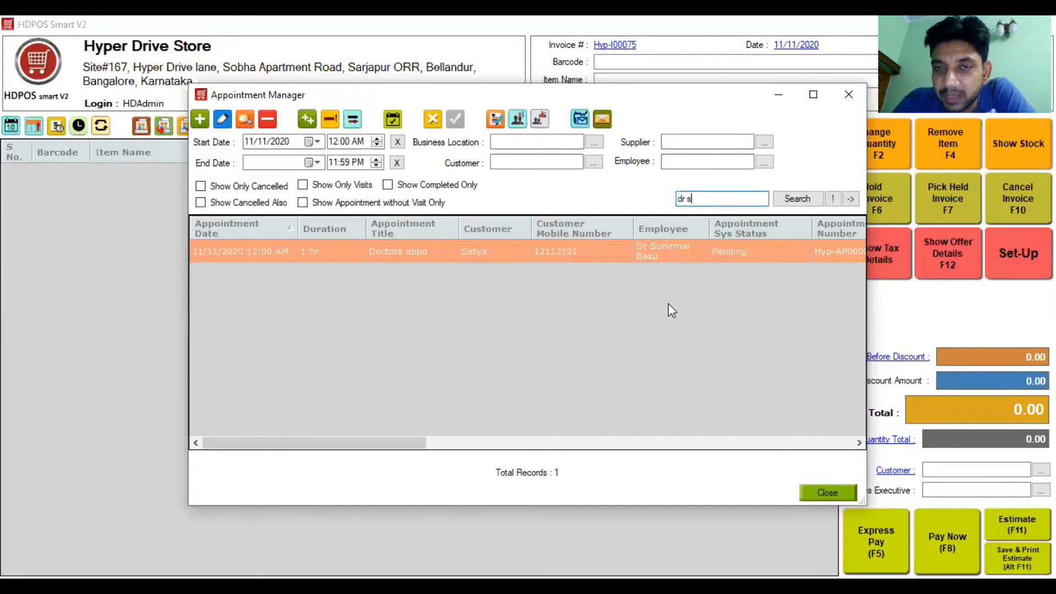
{"action": "type", "text": "up"}
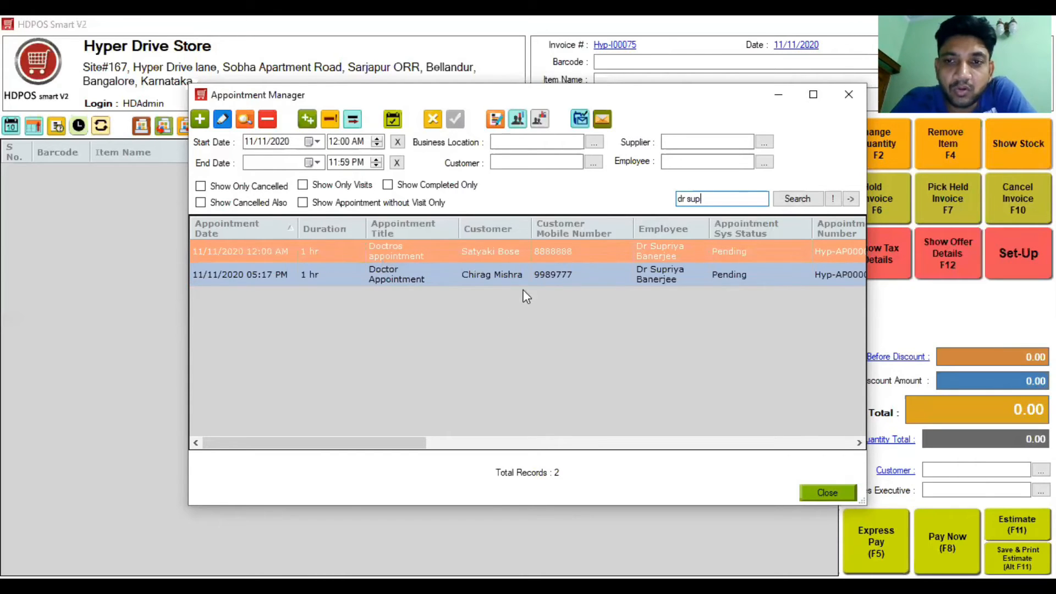
{"action": "left_click_drag", "start_coordinate": [410, 443], "coordinate": [455, 434]}
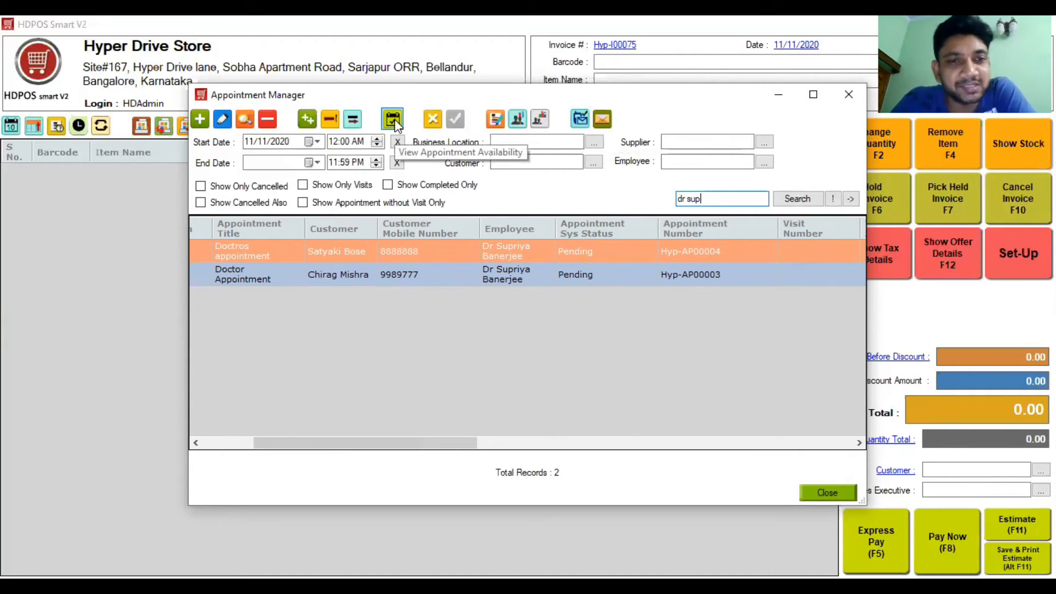
{"action": "left_click", "coordinate": [226, 443]}
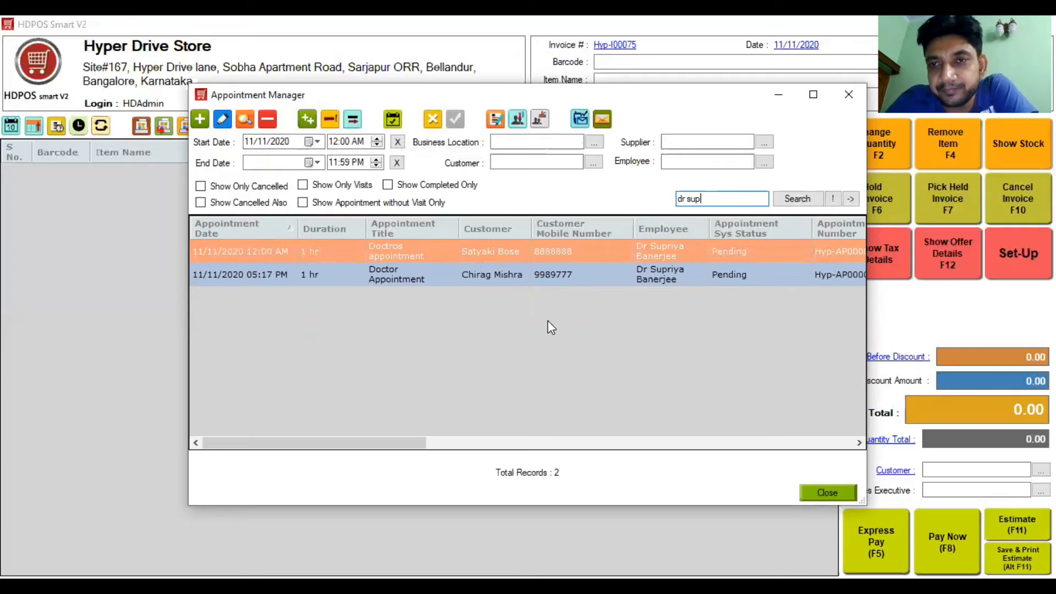
{"action": "left_click", "coordinate": [847, 99]}
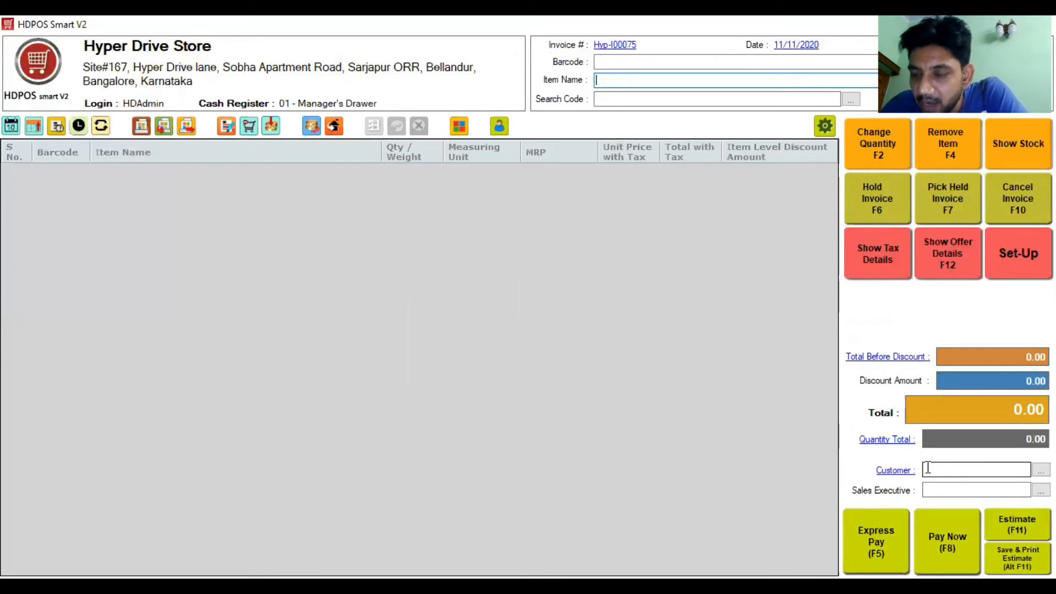
Step: Create a sales invoice from the Check Up appointment and bring up the Customer Manager lookup
{"action": "left_click", "coordinate": [11, 129]}
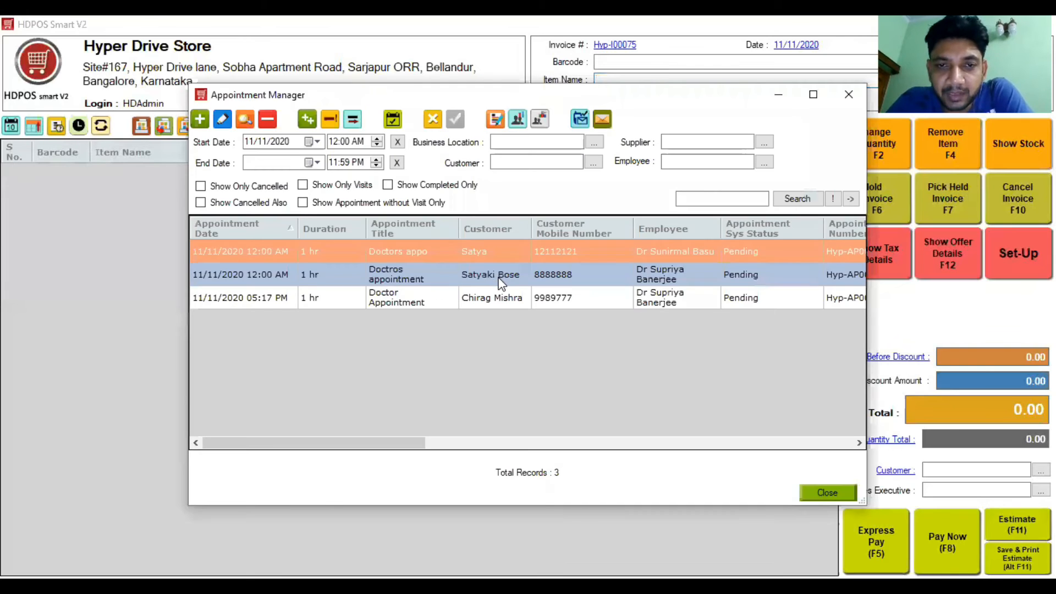
{"action": "left_click", "coordinate": [495, 118]}
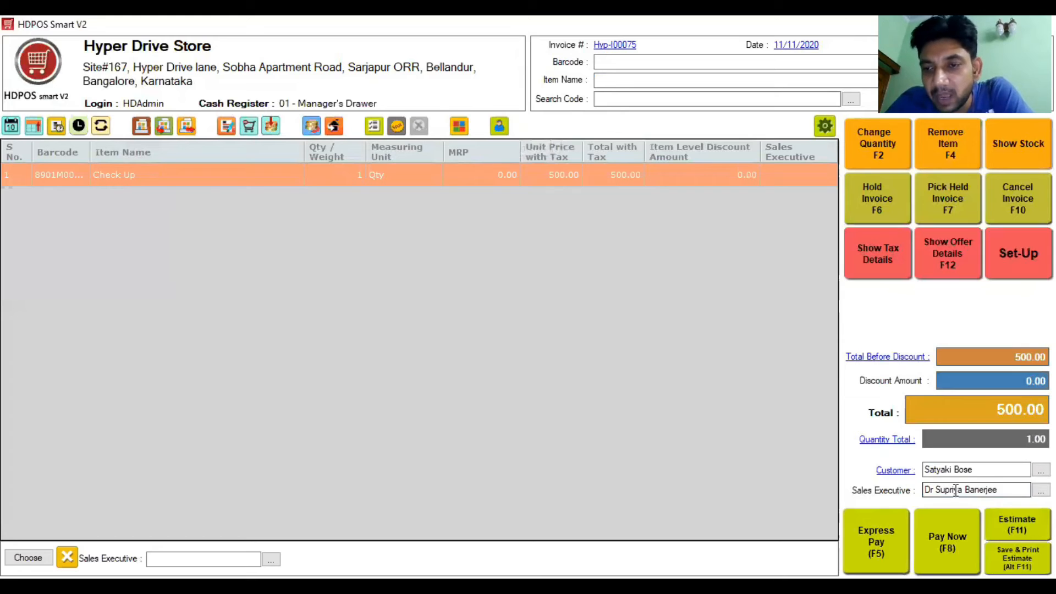
{"action": "left_click", "coordinate": [974, 472]}
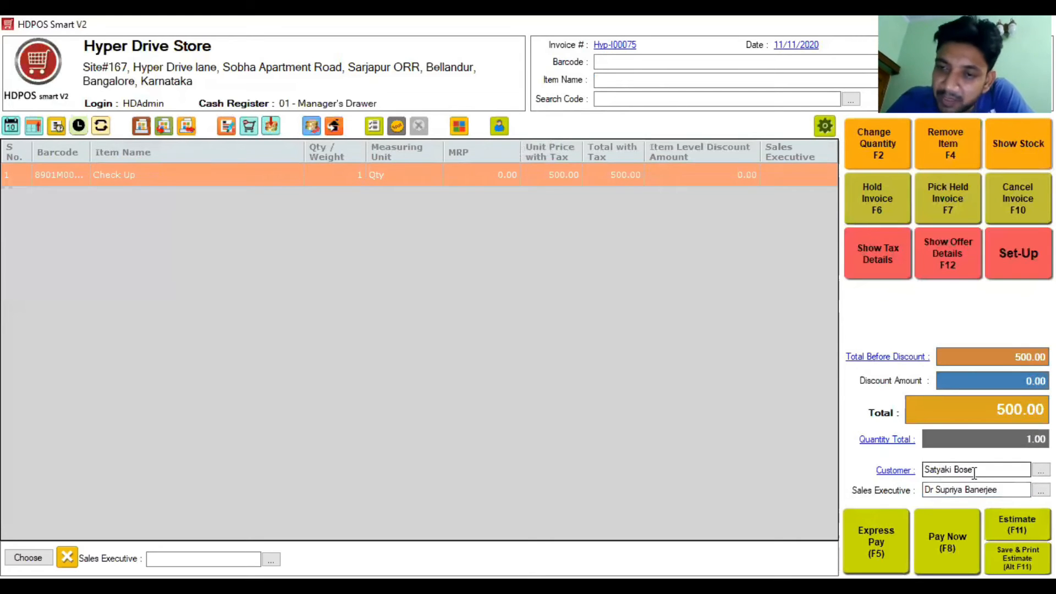
{"action": "left_click", "coordinate": [1041, 471]}
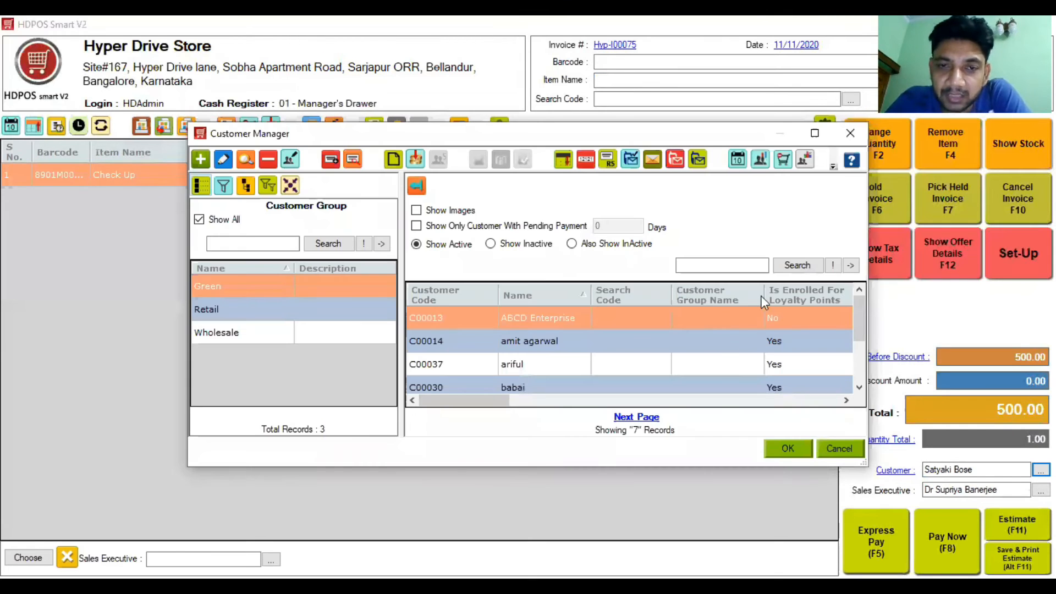
Step: Search customers for 'saty' and open the matching customer's record for editing
{"action": "left_click", "coordinate": [749, 265]}
{"action": "type", "text": "saty"}
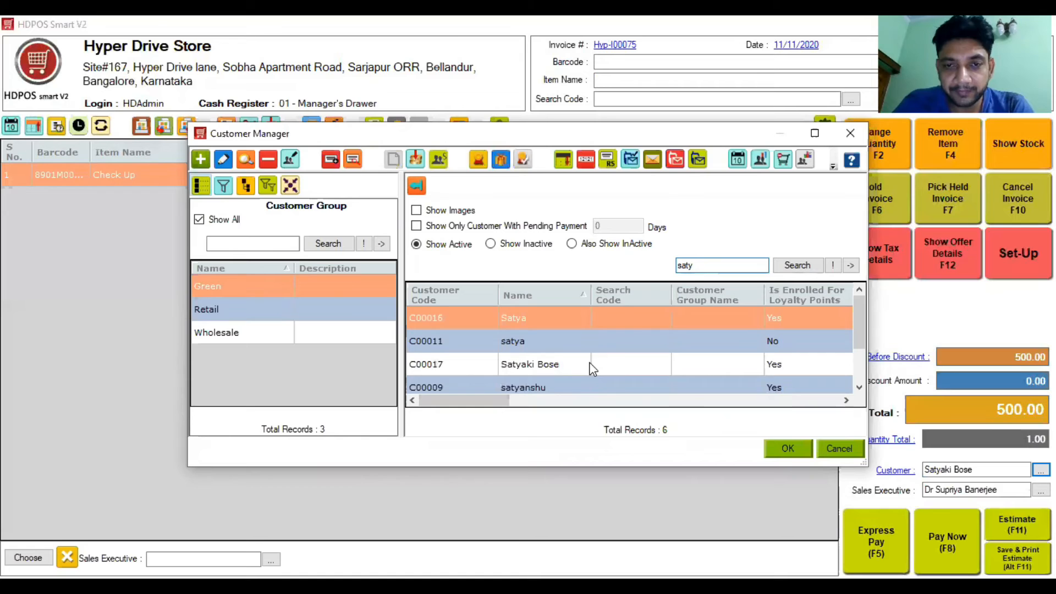
{"action": "left_click", "coordinate": [595, 364]}
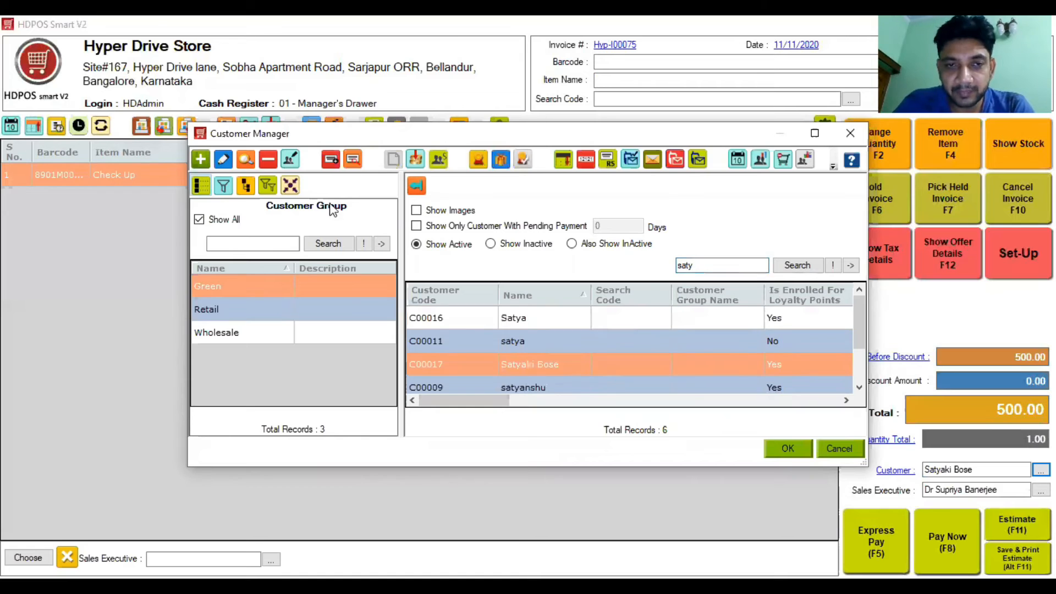
{"action": "left_click", "coordinate": [223, 159]}
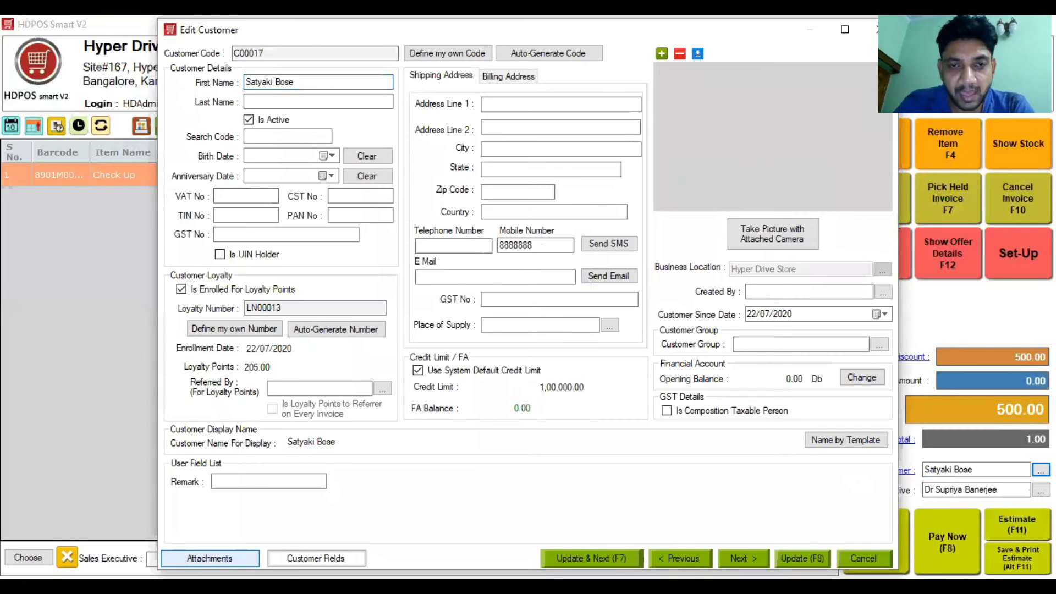
Step: Attach the AMC for Kalon PDF to the customer record and save it with F8
{"action": "left_click", "coordinate": [210, 558]}
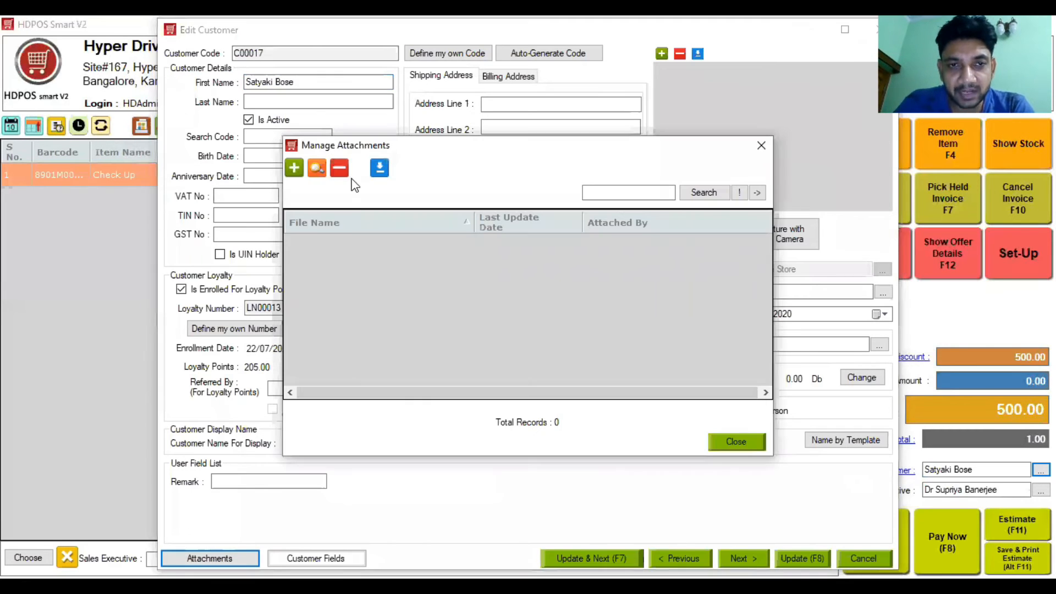
{"action": "left_click", "coordinate": [295, 169]}
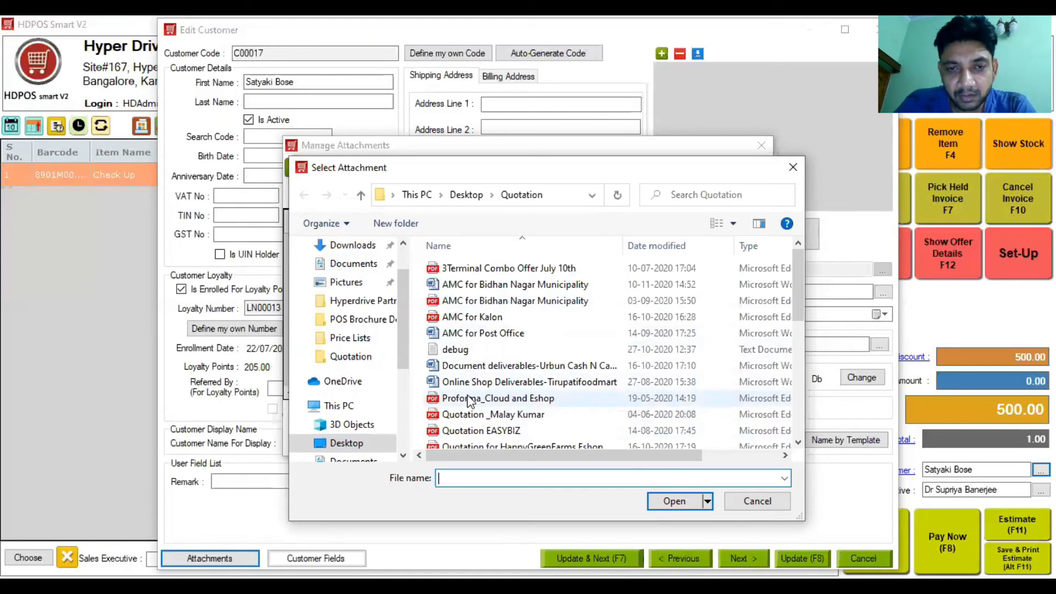
{"action": "left_click", "coordinate": [447, 323]}
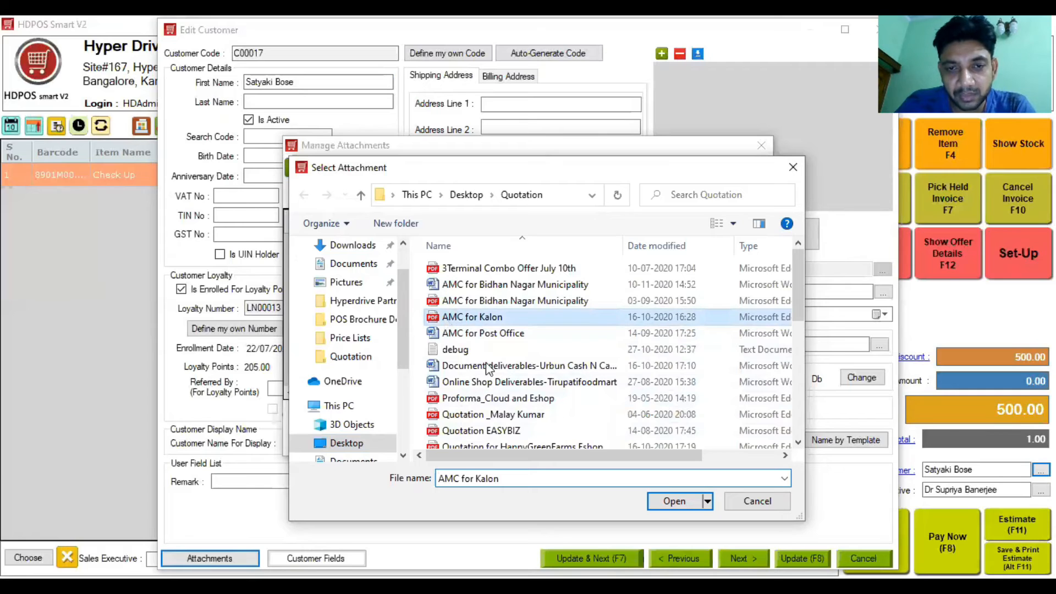
{"action": "left_click", "coordinate": [675, 501]}
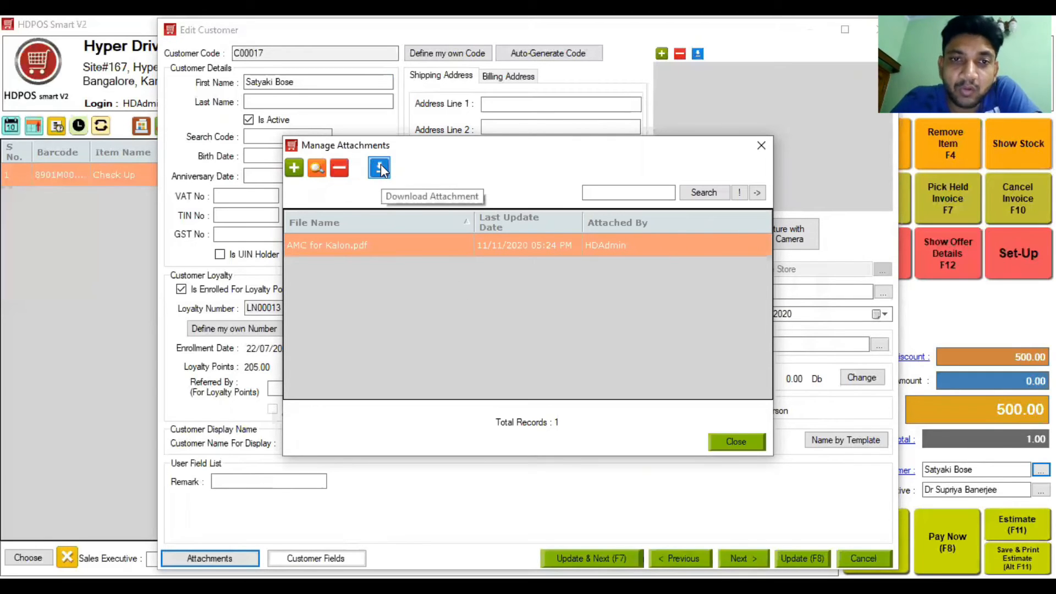
{"action": "left_click", "coordinate": [723, 442]}
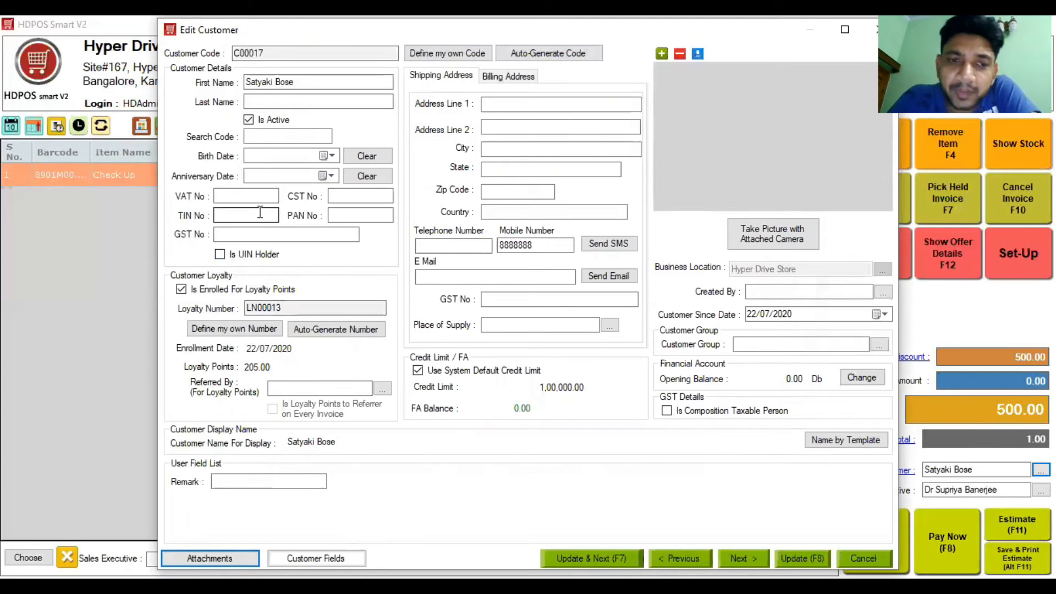
{"action": "left_click", "coordinate": [235, 482]}
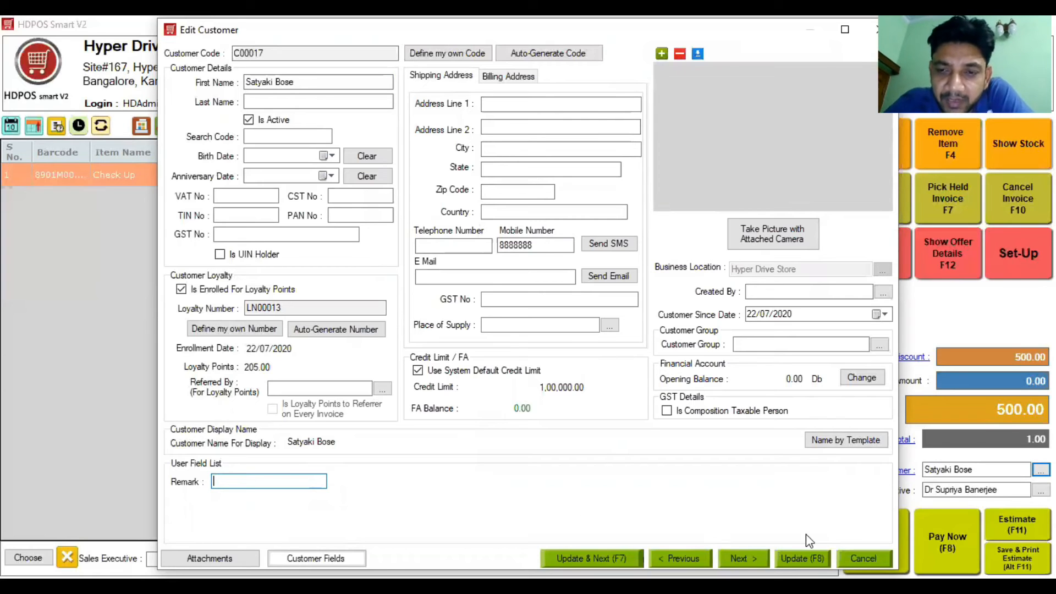
{"action": "key", "text": "F8"}
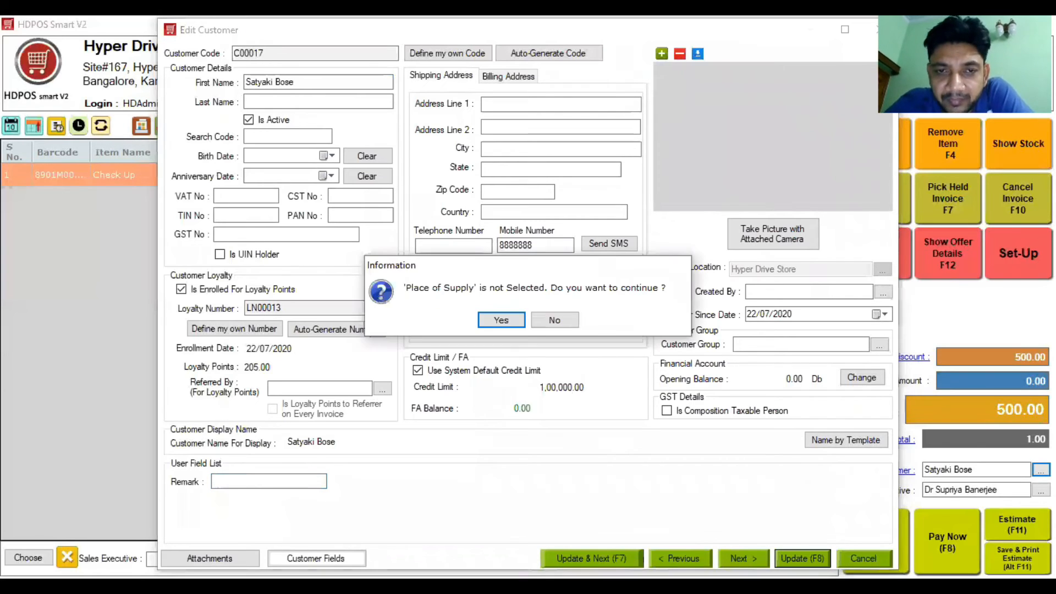
Step: Save without a place of supply, return to the invoice, and review then close Customer Details
{"action": "left_click", "coordinate": [495, 320]}
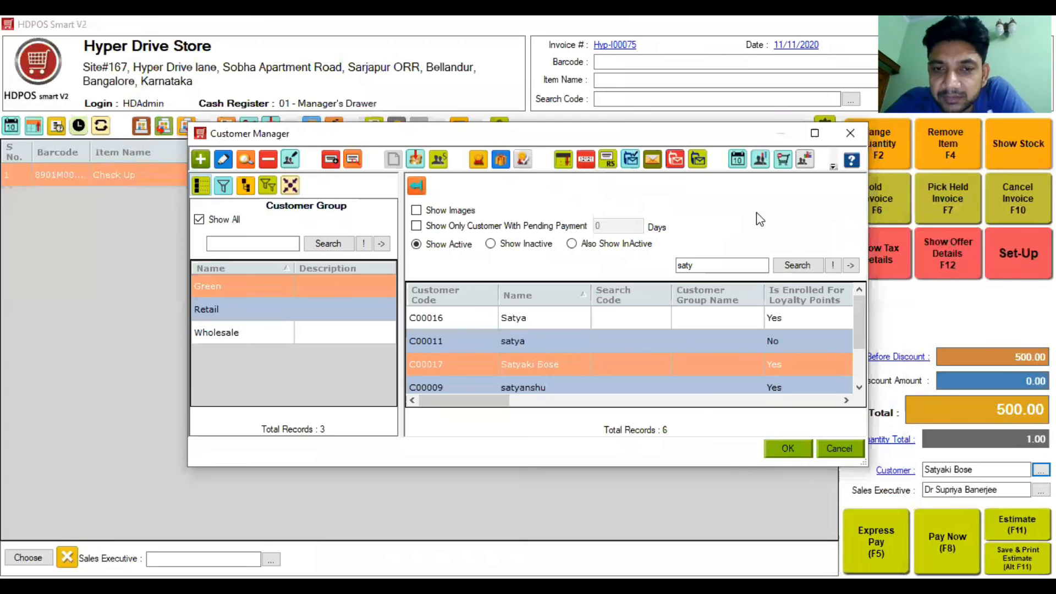
{"action": "left_click", "coordinate": [799, 455]}
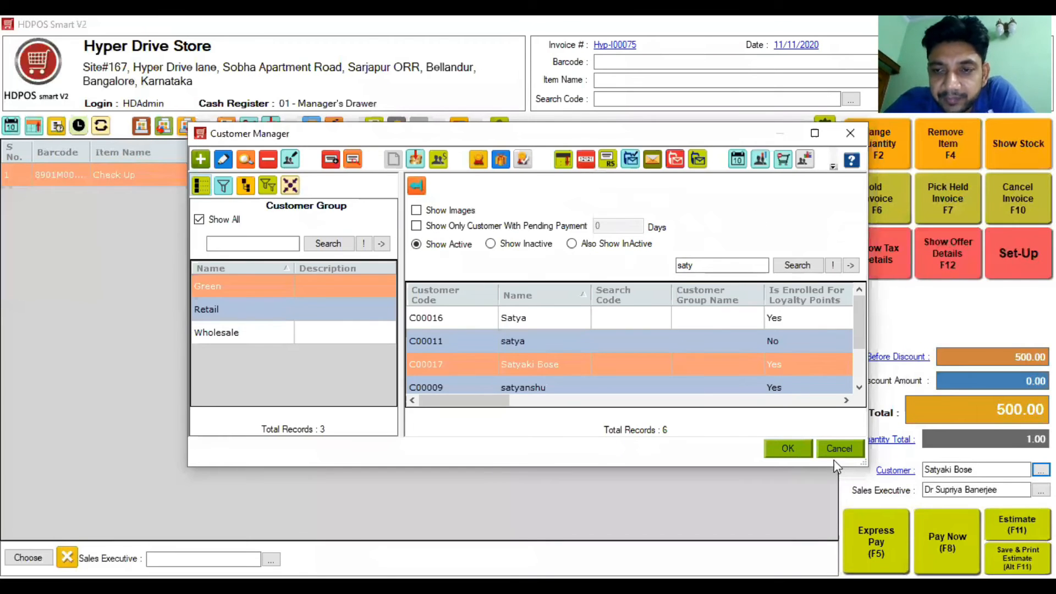
{"action": "left_click", "coordinate": [892, 471]}
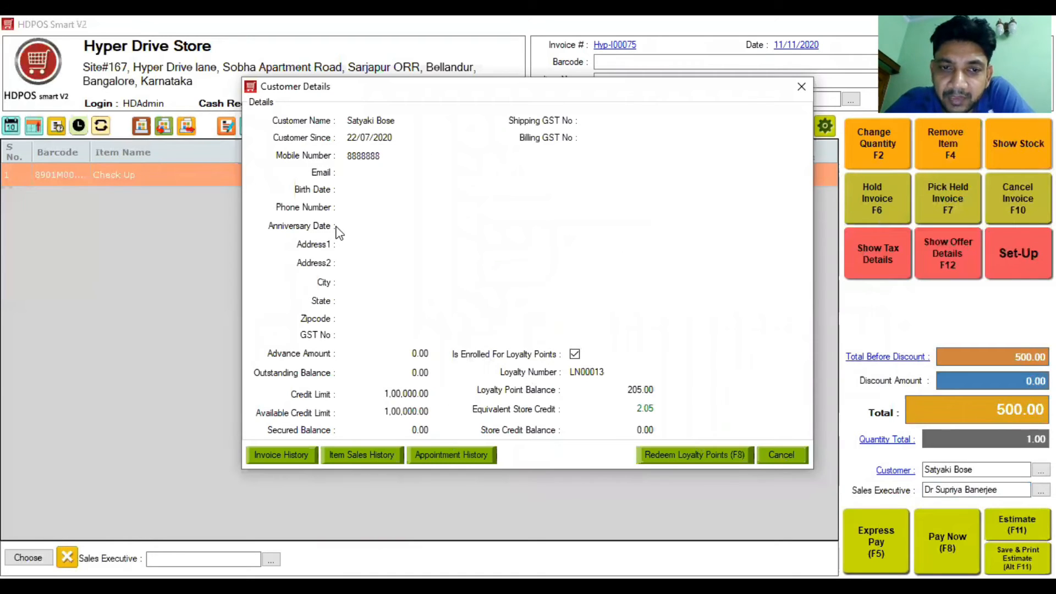
{"action": "left_click", "coordinate": [800, 87]}
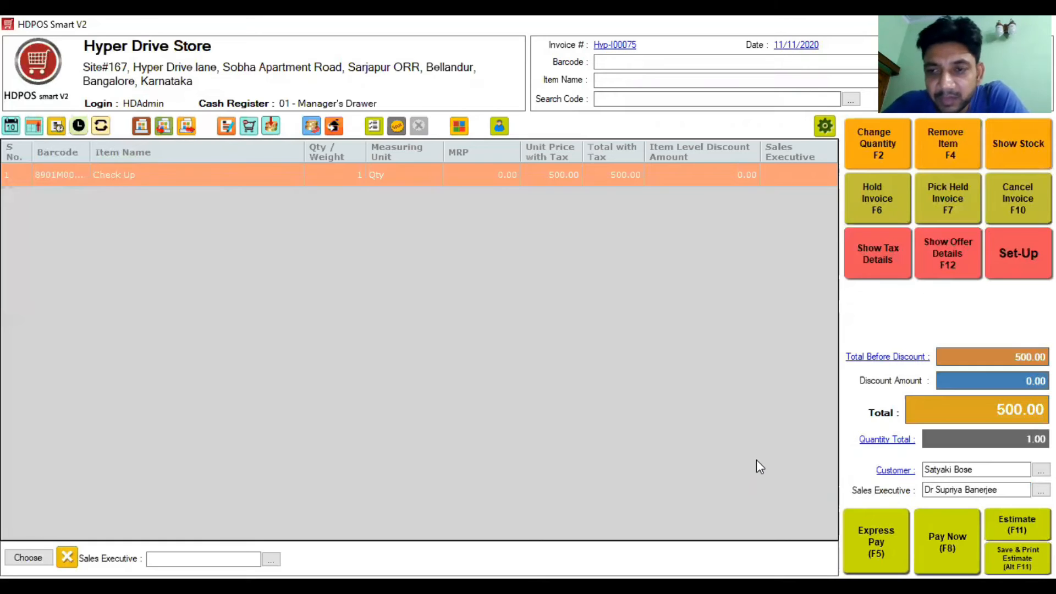
Step: Change the Check Up unit price to 600 with tax, making the invoice total 600.00
{"action": "double_click", "coordinate": [546, 177]}
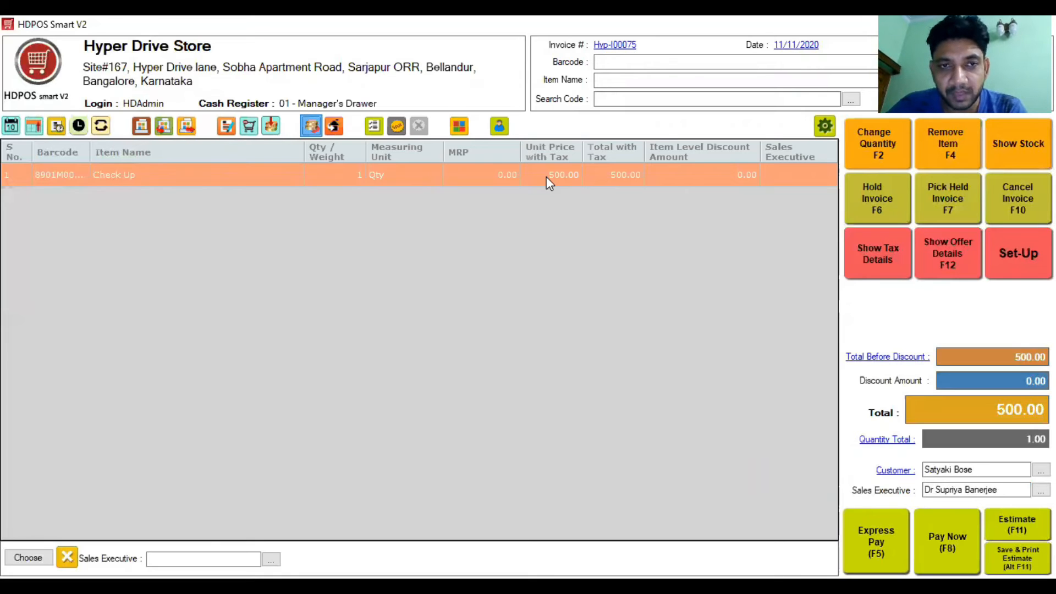
{"action": "type", "text": "600"}
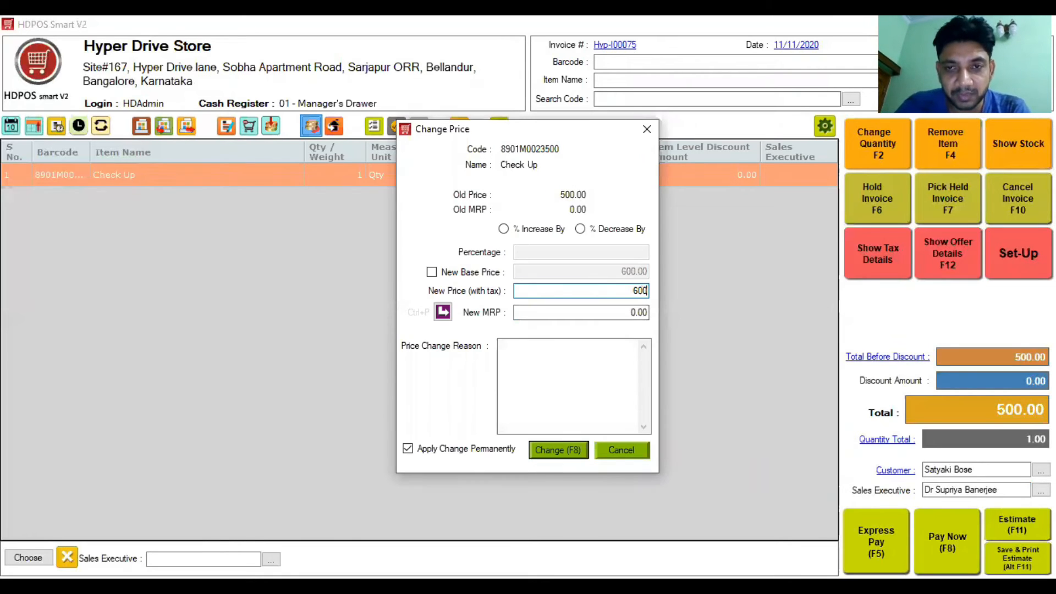
{"action": "key", "text": "F8"}
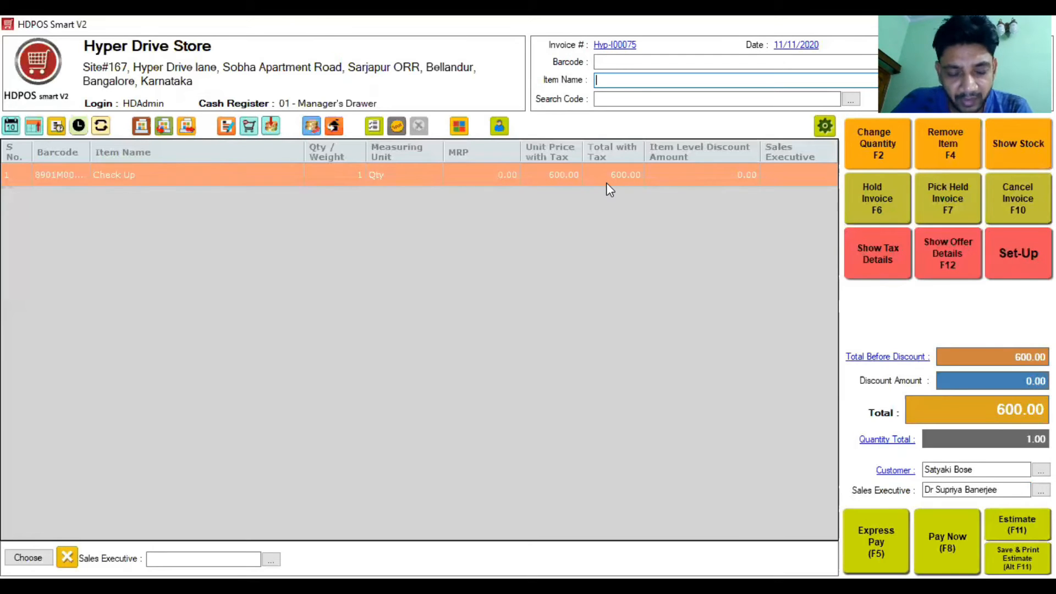
Step: Add 10 units of Paracetemol 650 15/ from batch B111, accepting the insufficient-stock warning
{"action": "type", "text": "Paracetemol 650 15/"}
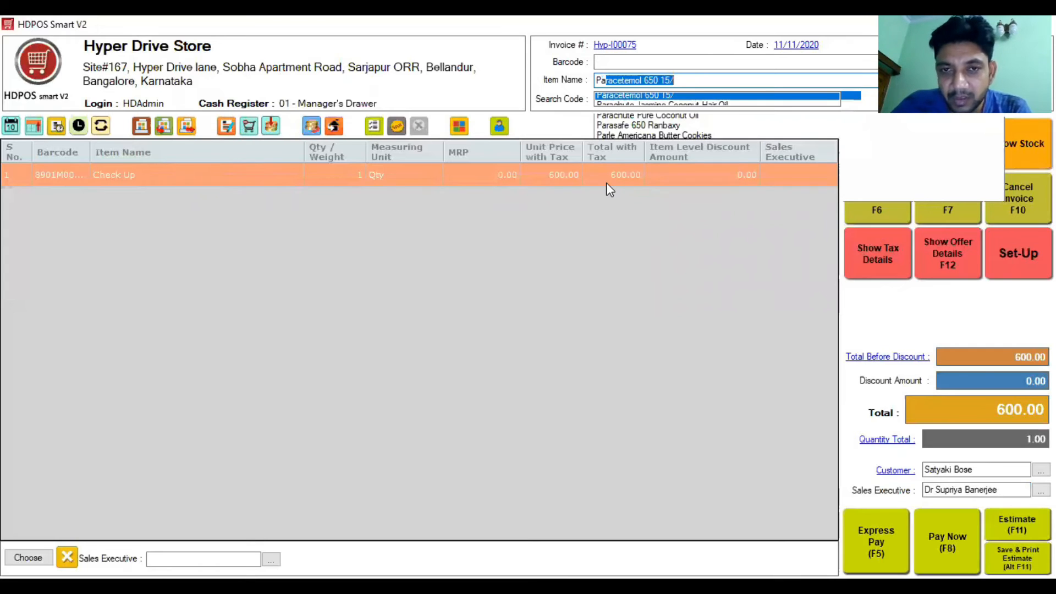
{"action": "key", "text": "Return"}
{"action": "type", "text": "10"}
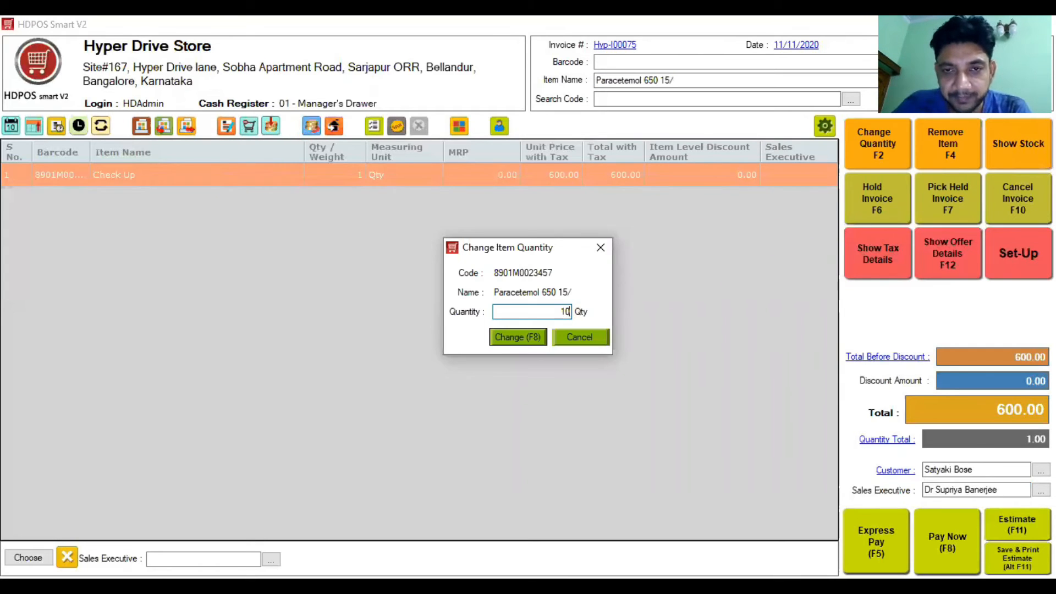
{"action": "key", "text": "Return"}
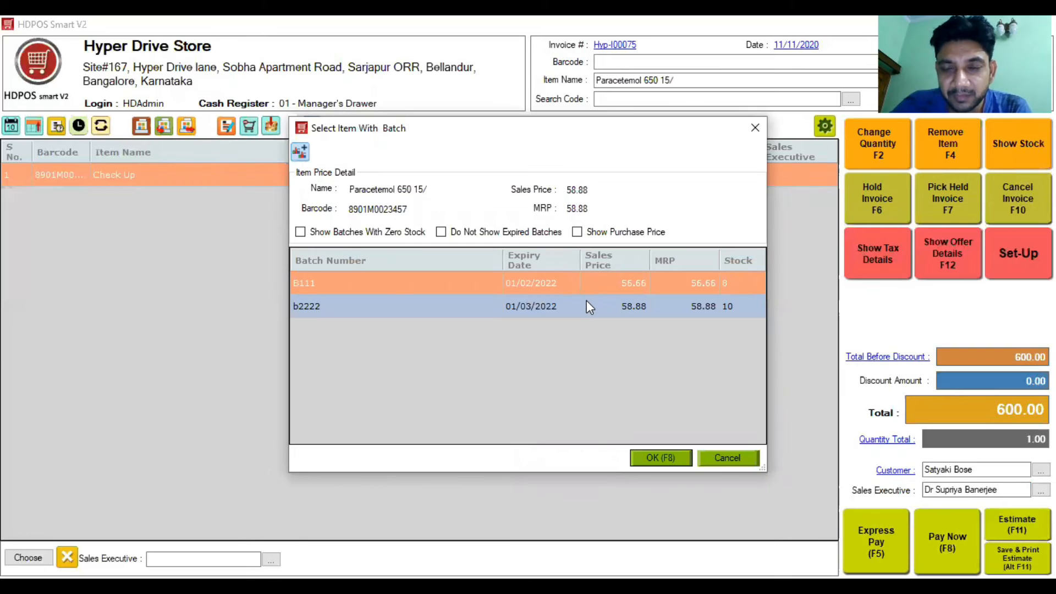
{"action": "left_click", "coordinate": [662, 458]}
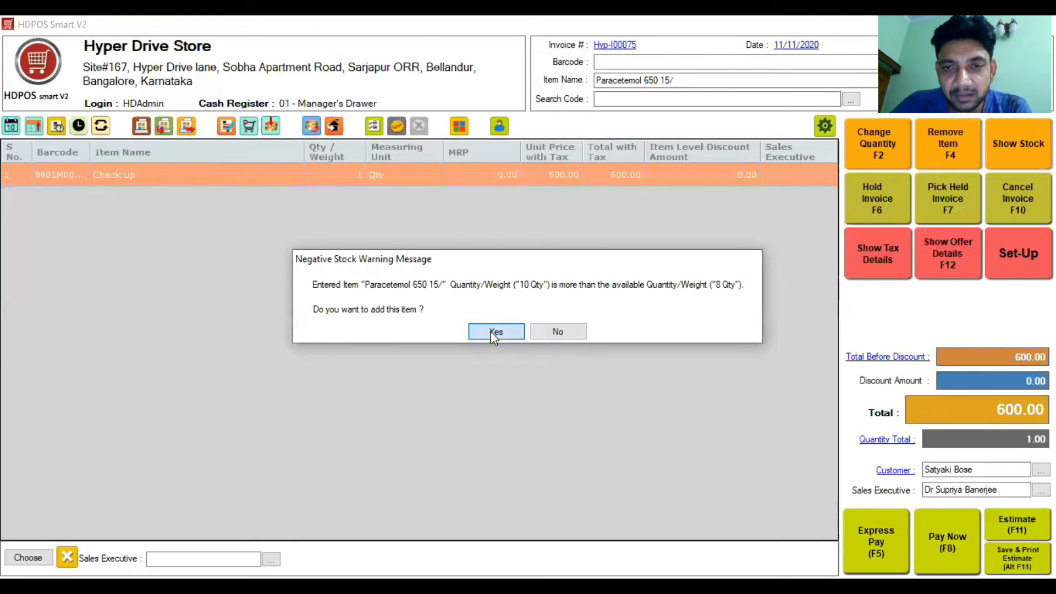
{"action": "left_click", "coordinate": [494, 335]}
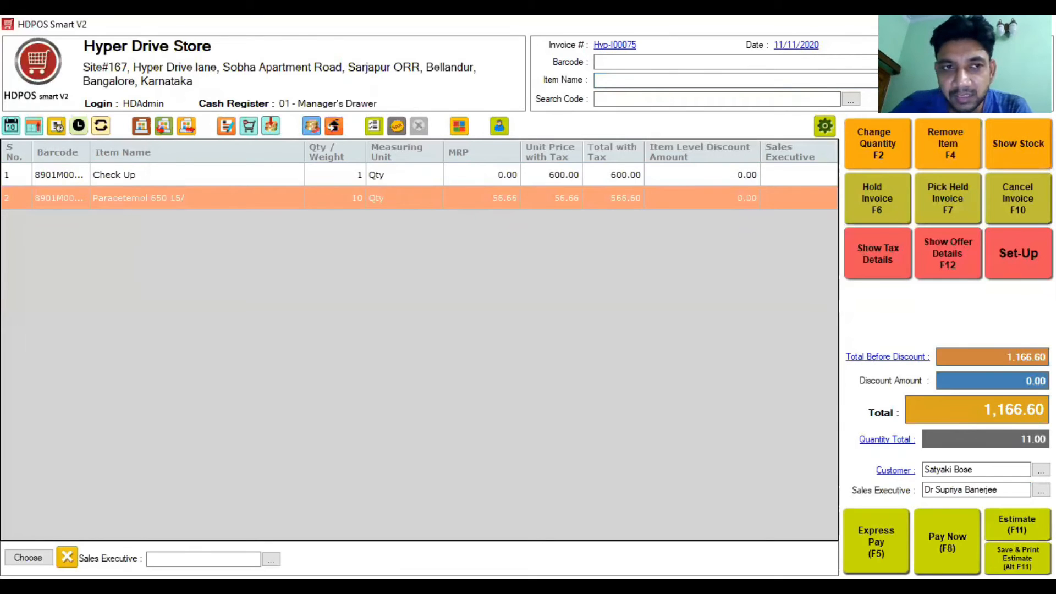
{"action": "key", "text": "F8"}
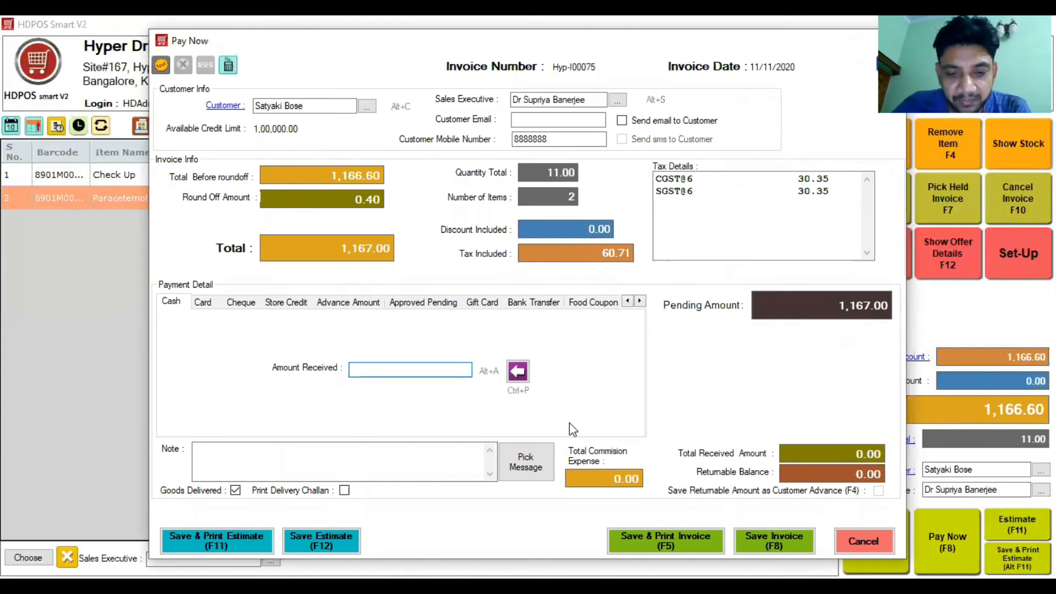
Step: Split the payment into 1,000 cash and 167.00 card, then exit spot discount and payment unchanged
{"action": "type", "text": "1000"}
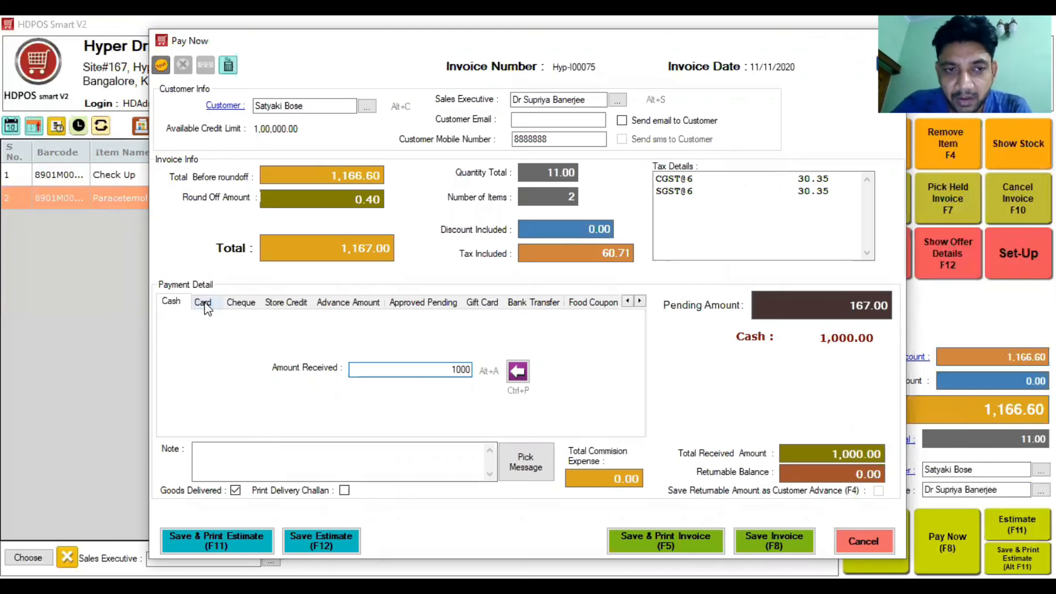
{"action": "left_click", "coordinate": [203, 302]}
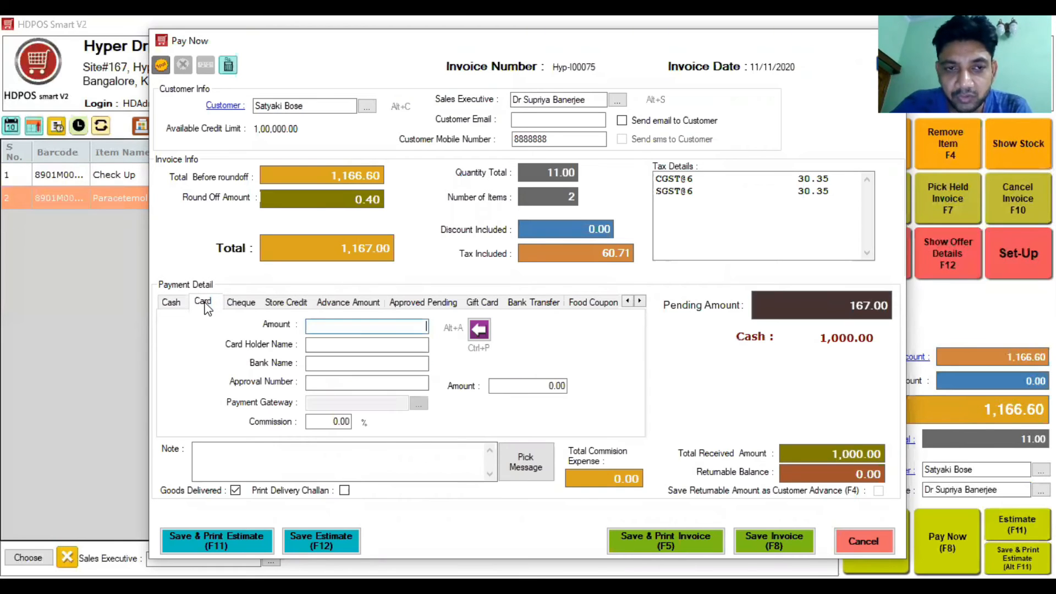
{"action": "left_click", "coordinate": [478, 330]}
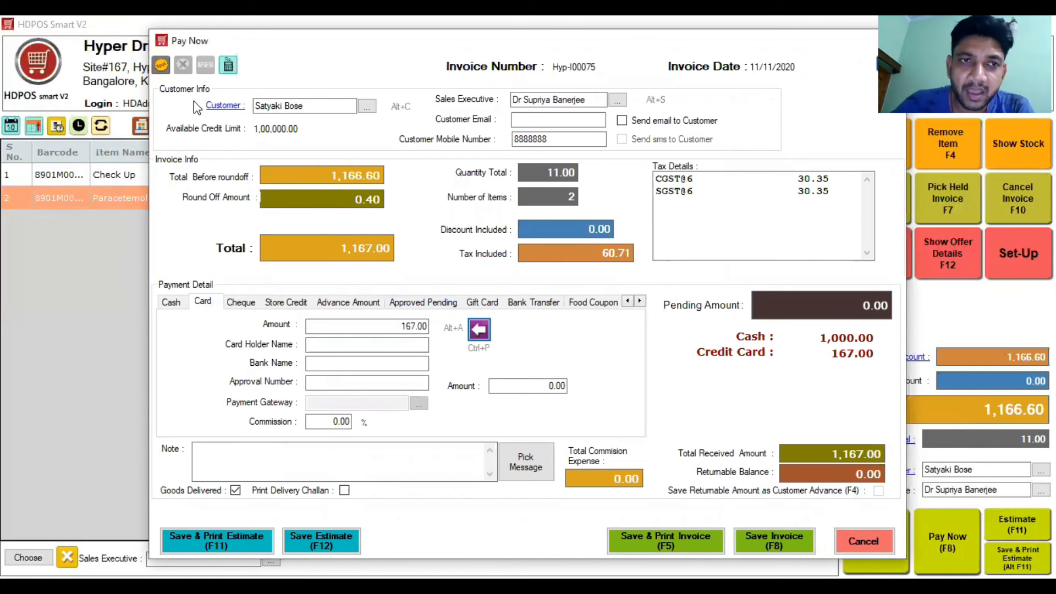
{"action": "left_click", "coordinate": [160, 64]}
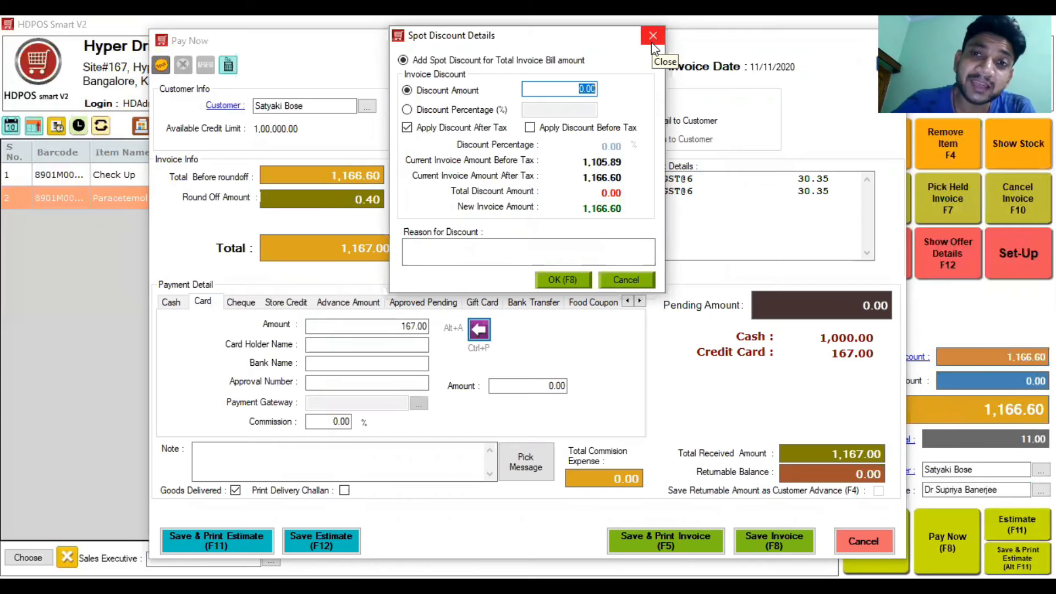
{"action": "key", "text": "Escape"}
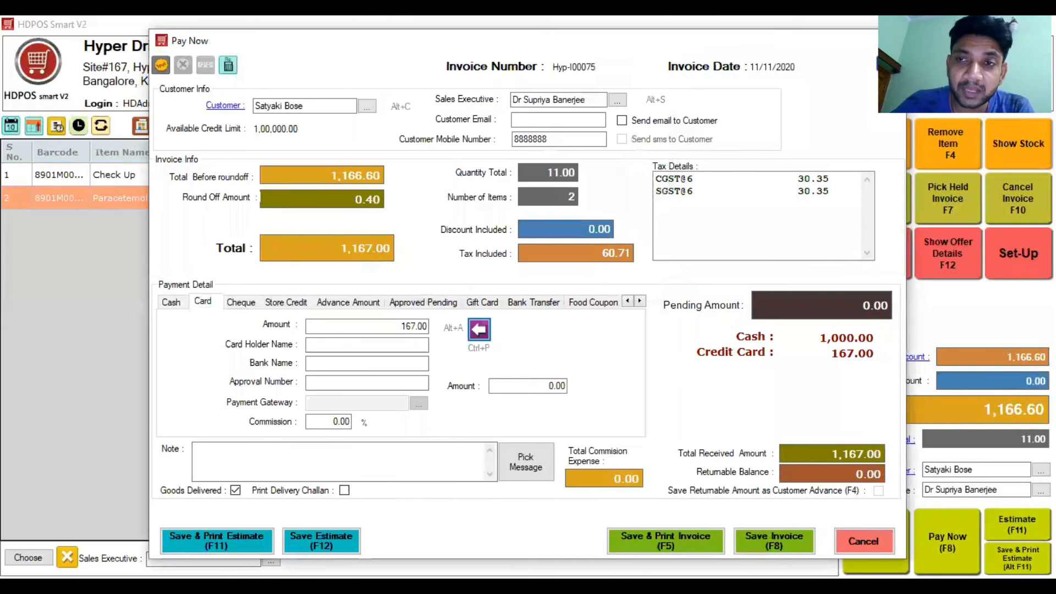
{"action": "key", "text": "Escape"}
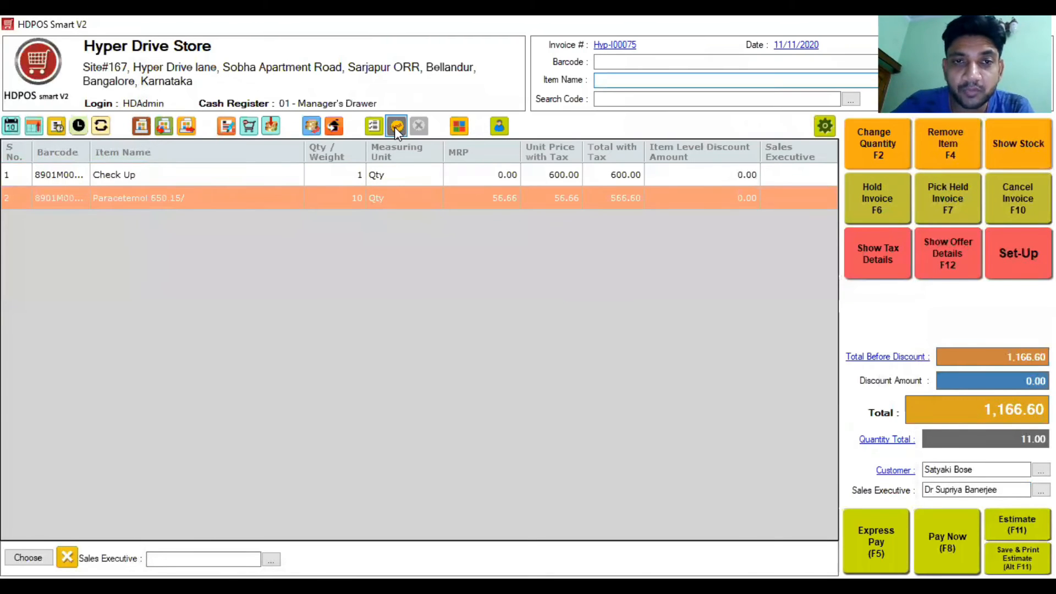
Step: Apply a 10% spot discount to the selected Paracetemol 650 15/ line only
{"action": "left_click", "coordinate": [396, 127]}
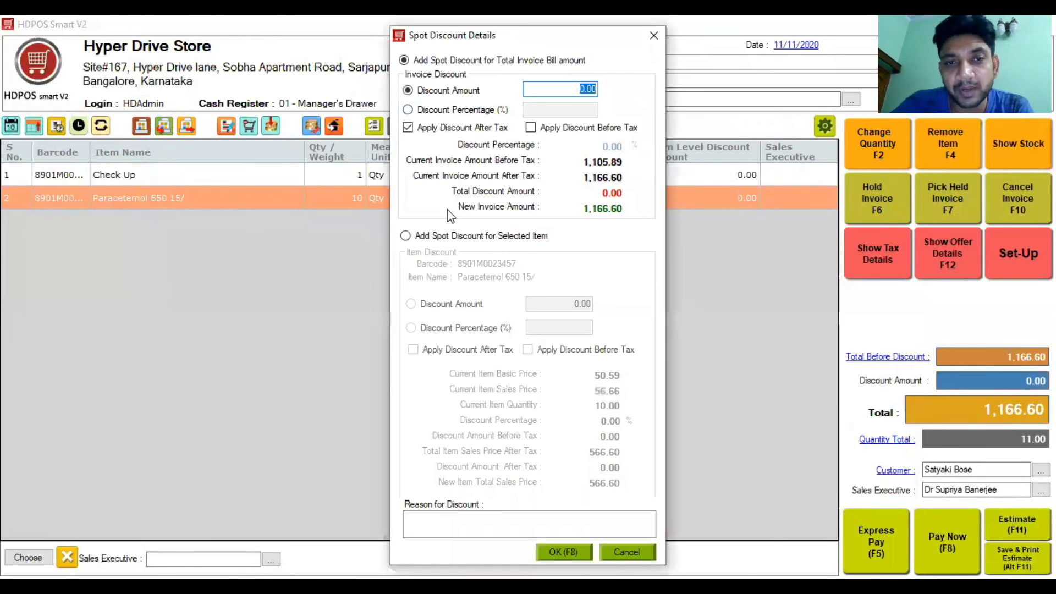
{"action": "left_click", "coordinate": [444, 237]}
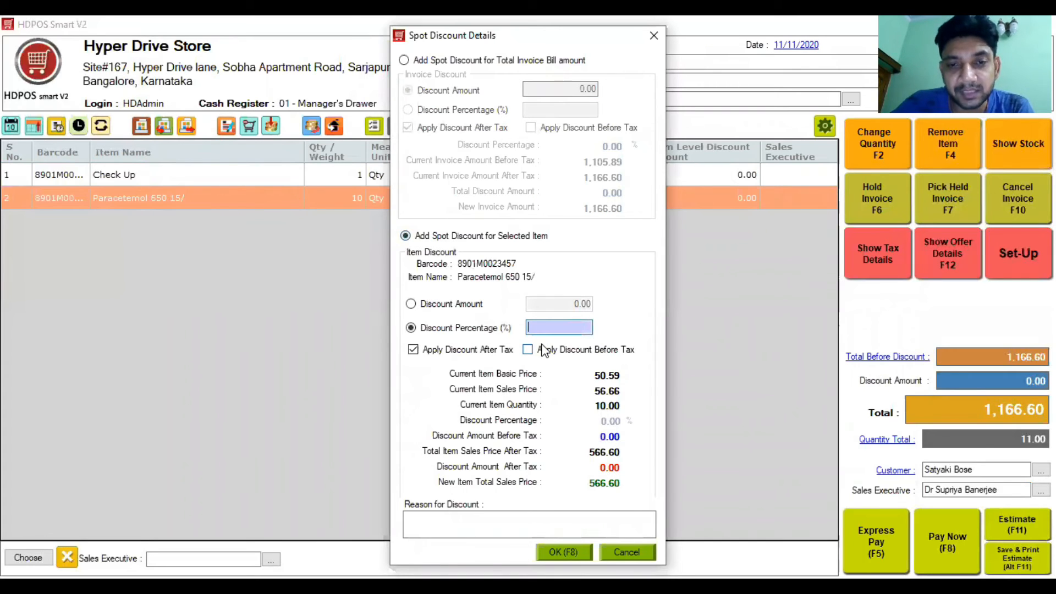
{"action": "type", "text": "10"}
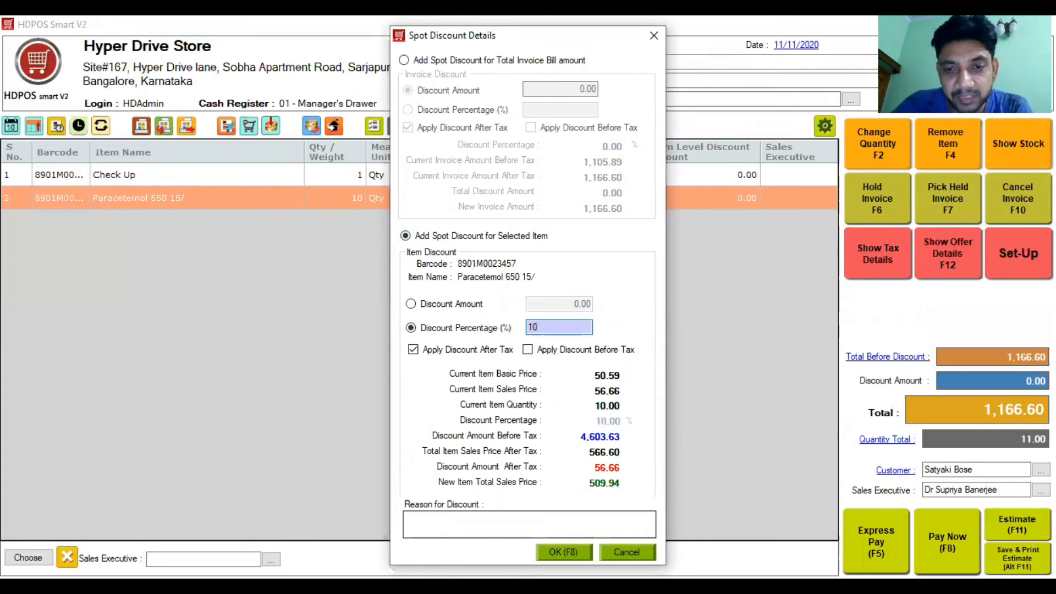
{"action": "key", "text": "Tab"}
{"action": "key", "text": "F8"}
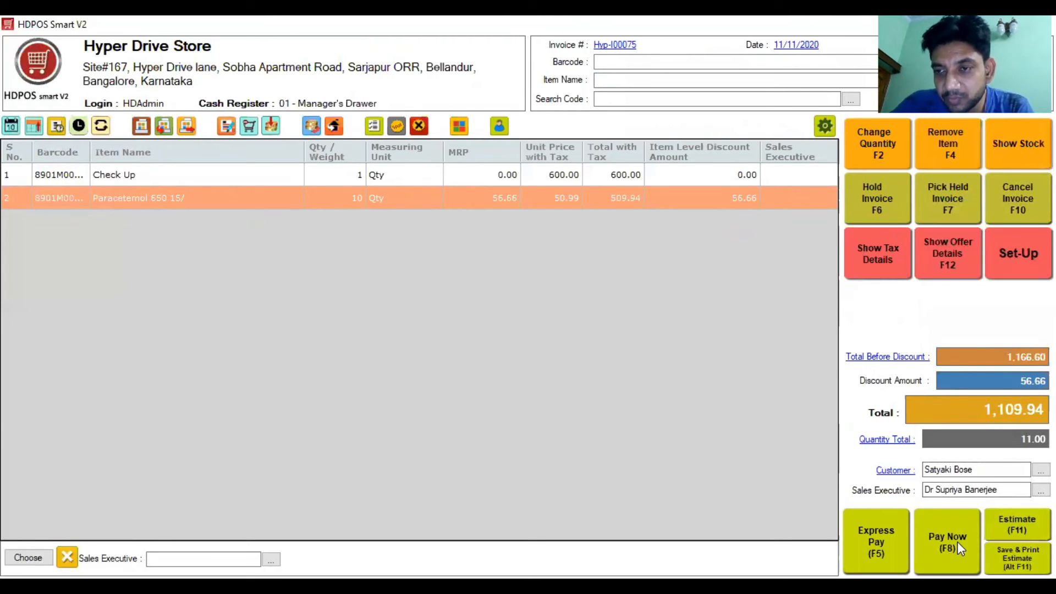
Step: Pay 1,000.00 in cash and the remaining 110.00 by card, then save the invoice
{"action": "left_click", "coordinate": [916, 536]}
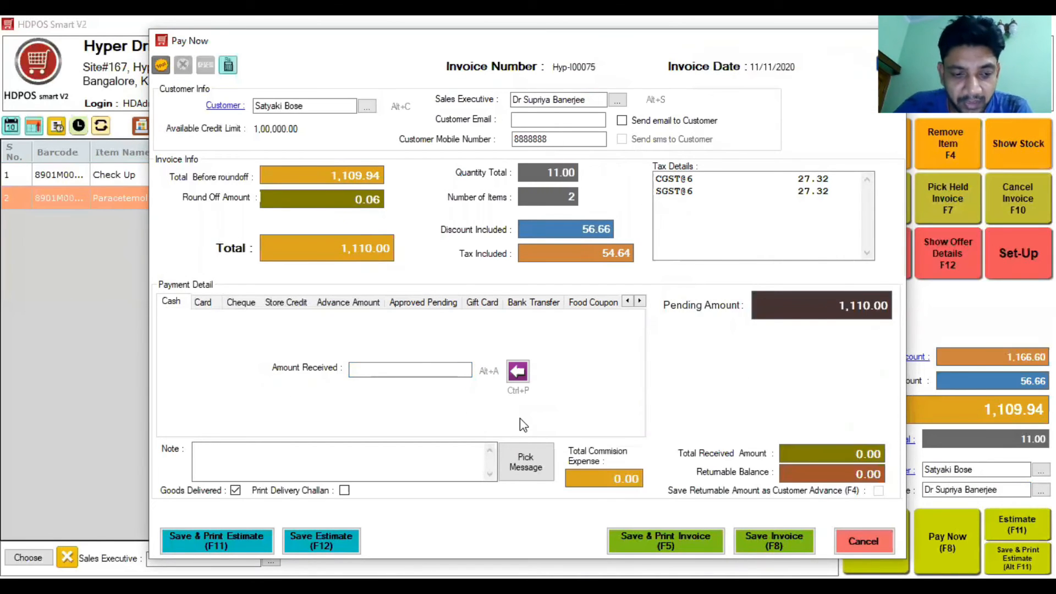
{"action": "type", "text": "1000"}
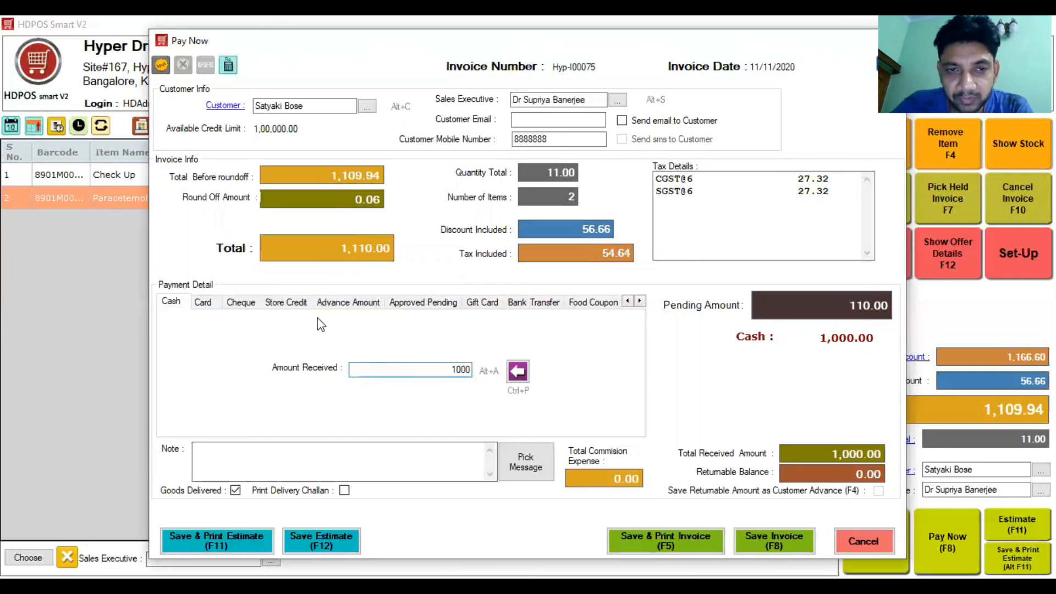
{"action": "left_click", "coordinate": [203, 302]}
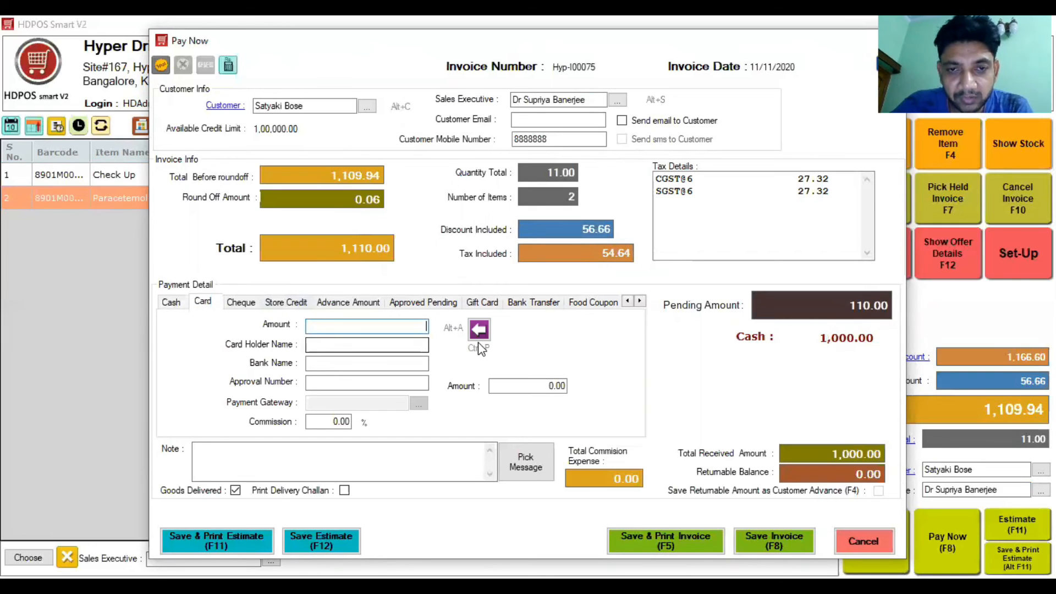
{"action": "left_click", "coordinate": [479, 329]}
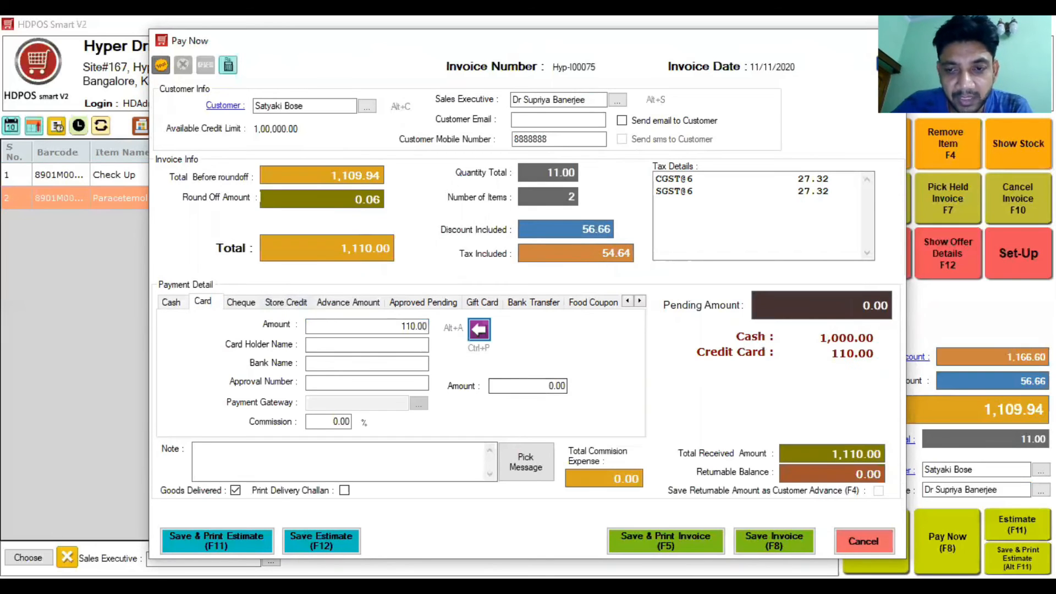
{"action": "left_click", "coordinate": [774, 541]}
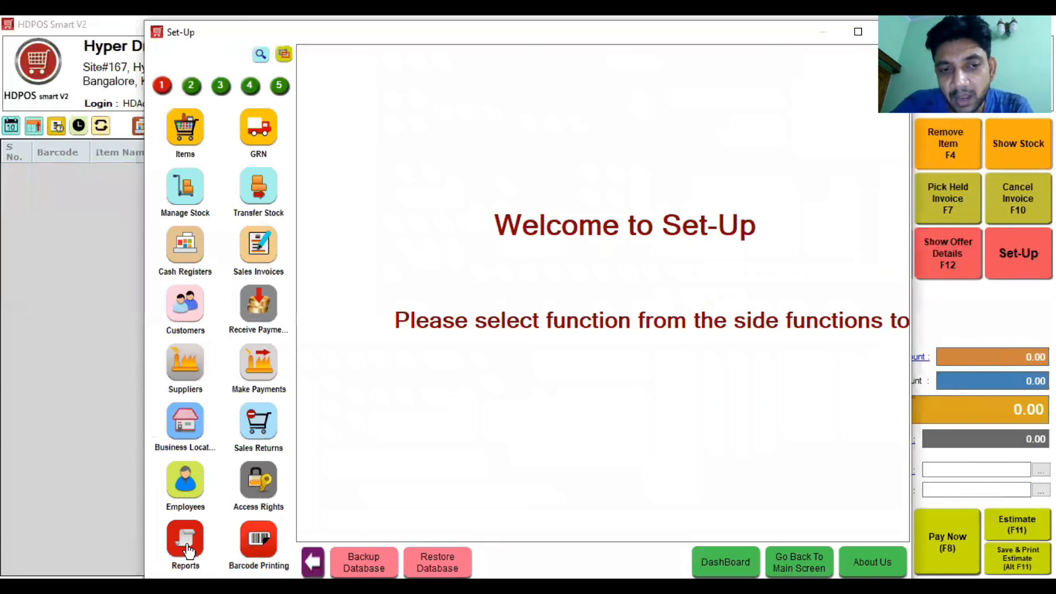
{"action": "left_click", "coordinate": [186, 542]}
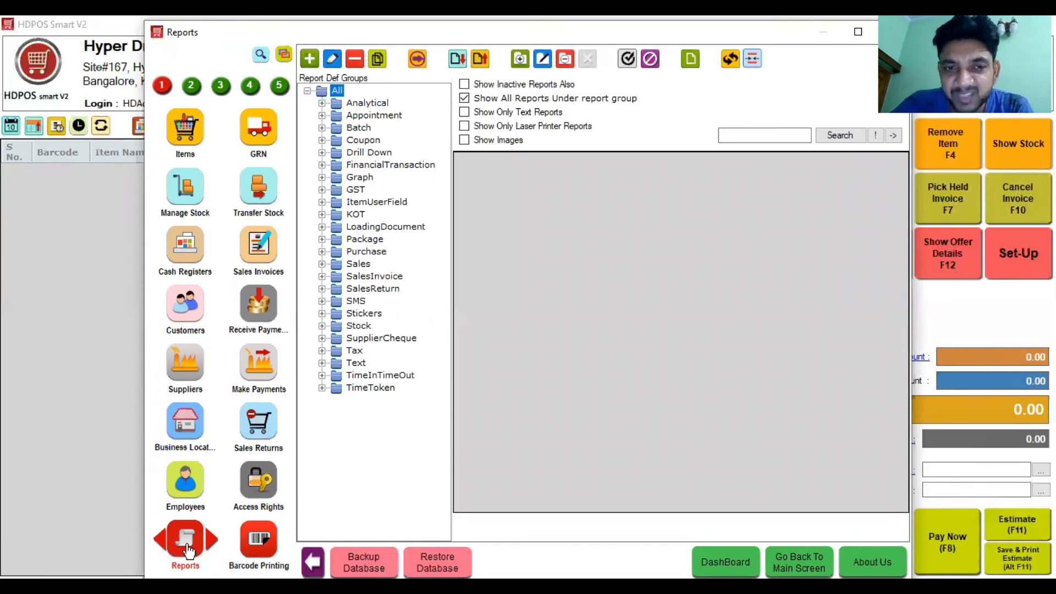
{"action": "left_click", "coordinate": [323, 278]}
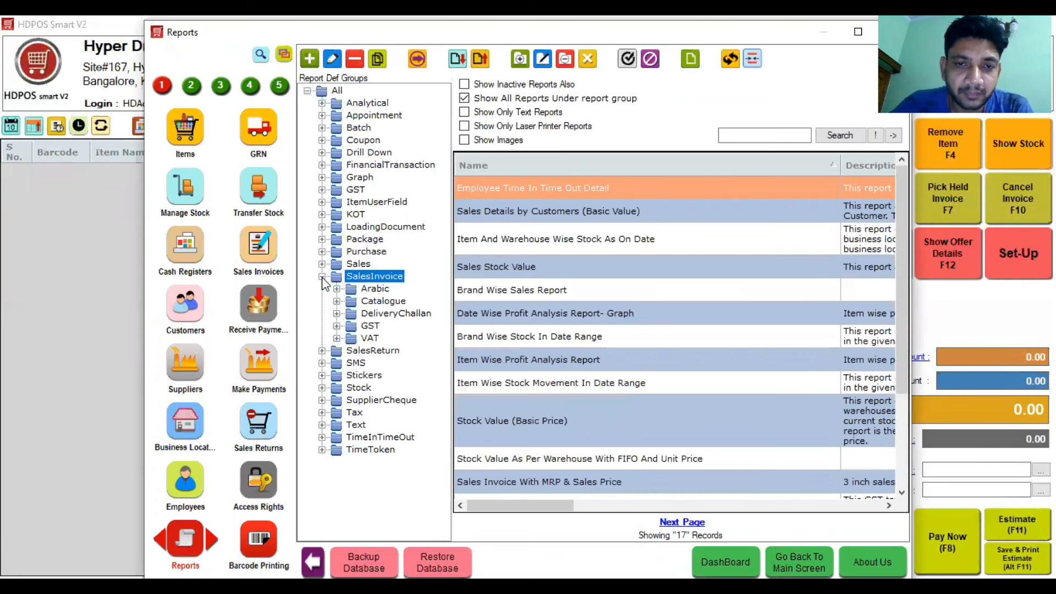
{"action": "left_click", "coordinate": [337, 327]}
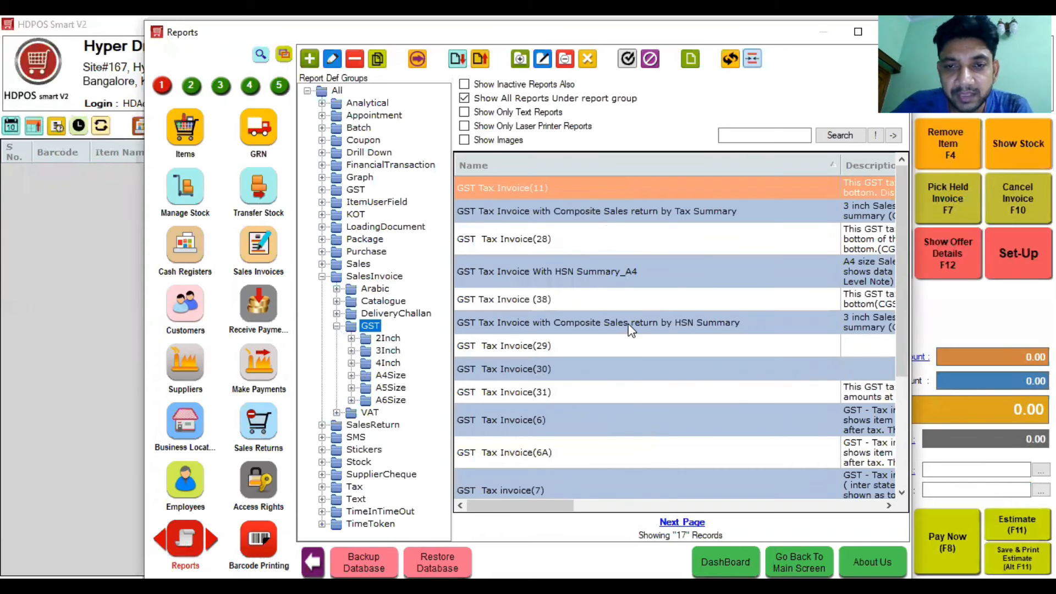
{"action": "left_click", "coordinate": [597, 278]}
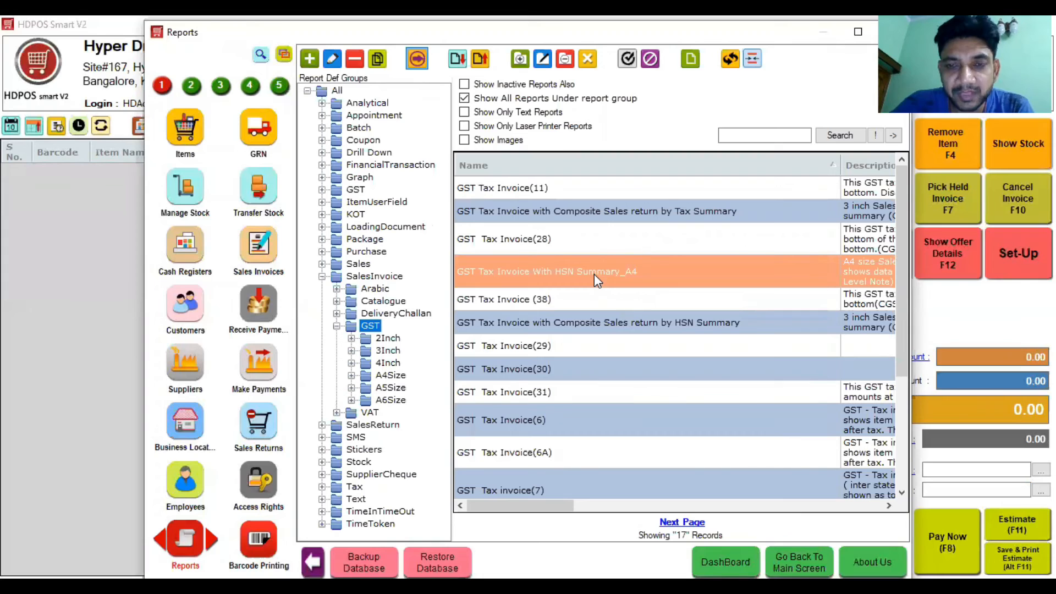
{"action": "double_click", "coordinate": [594, 274]}
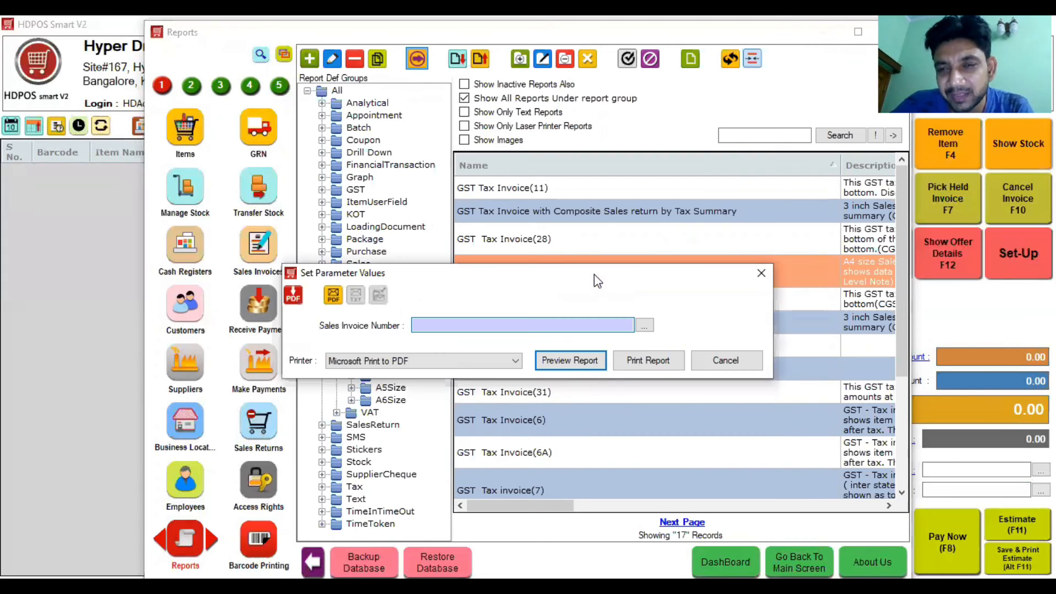
{"action": "type", "text": "Hyp-I0002"}
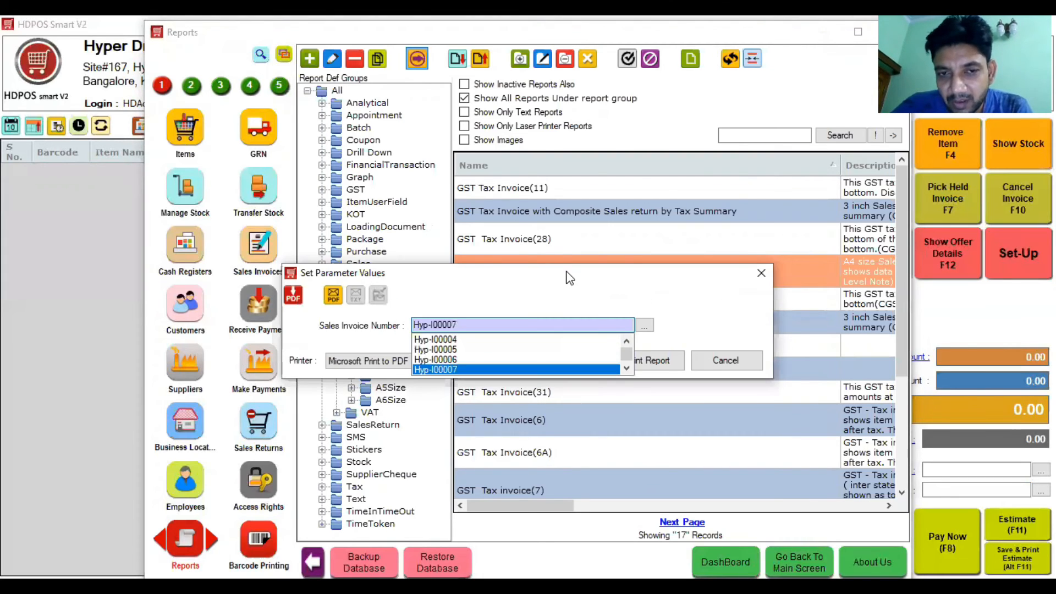
{"action": "key", "text": "BackSpace"}
{"action": "key", "text": "BackSpace"}
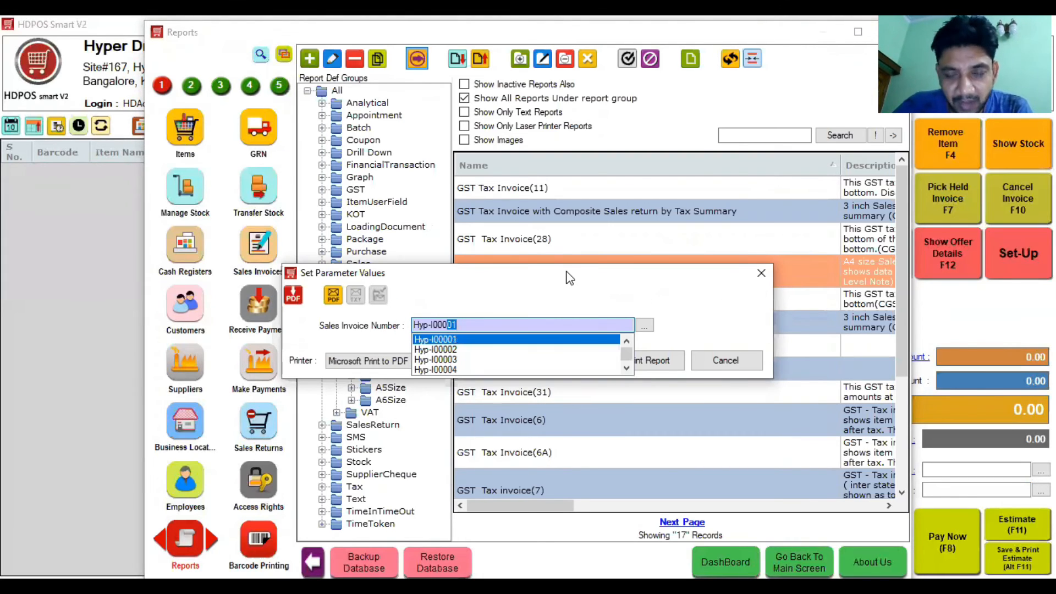
{"action": "left_click", "coordinate": [764, 280]}
{"action": "left_click", "coordinate": [891, 32]}
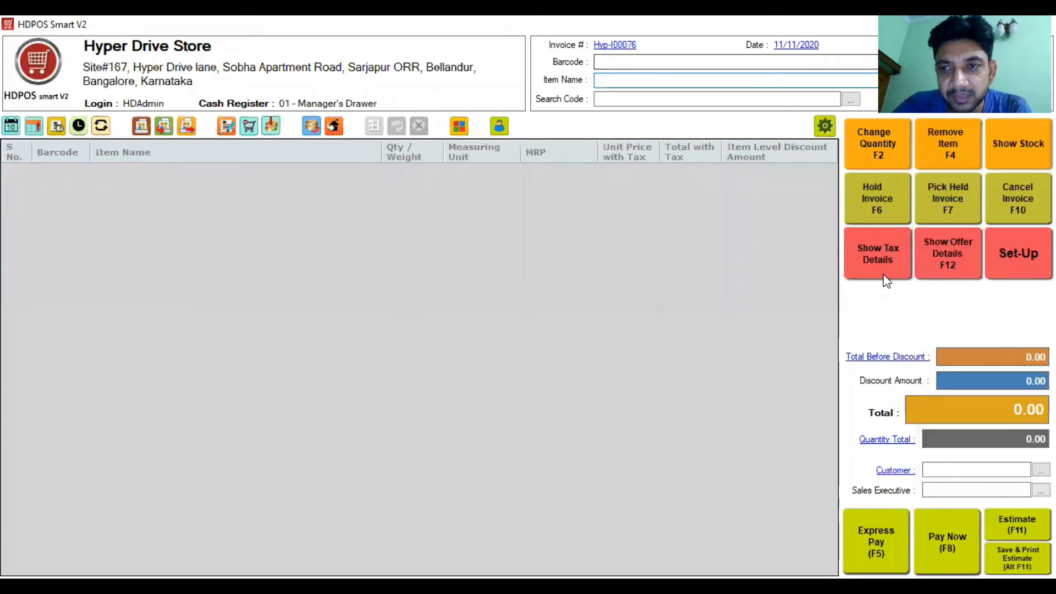
Step: Select the SalesInvoice > VAT > 3Inch 'Sales Invoice With Customer & Payment Details' report
{"action": "left_click", "coordinate": [1021, 253]}
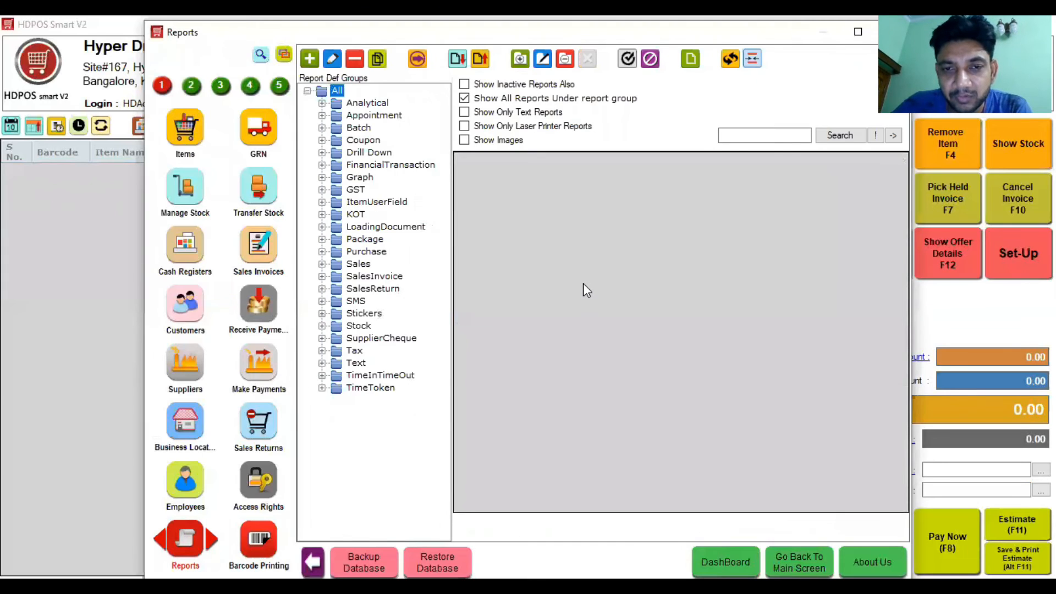
{"action": "left_click", "coordinate": [324, 279]}
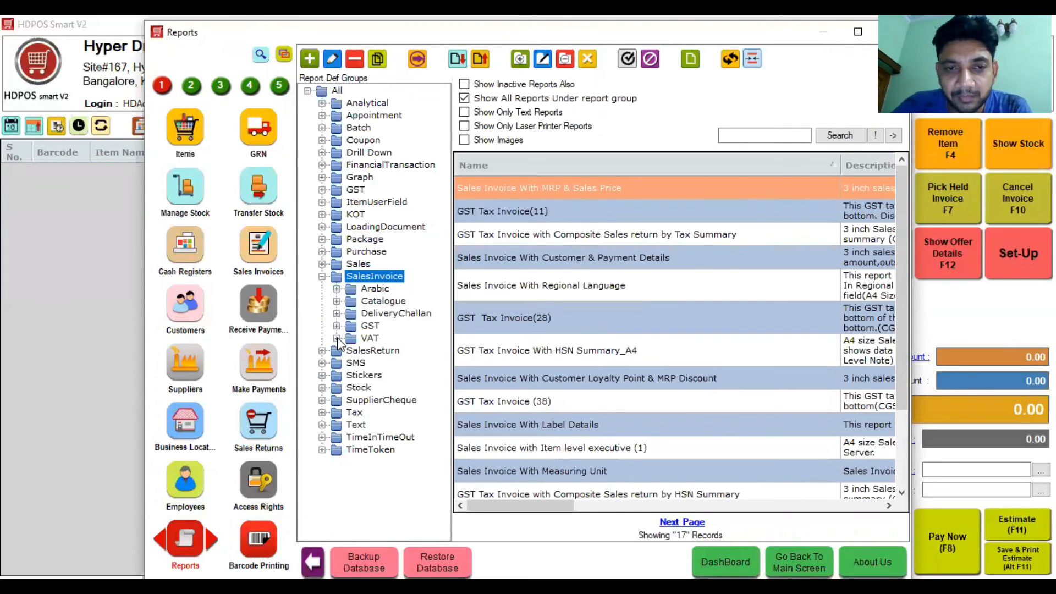
{"action": "left_click", "coordinate": [337, 338]}
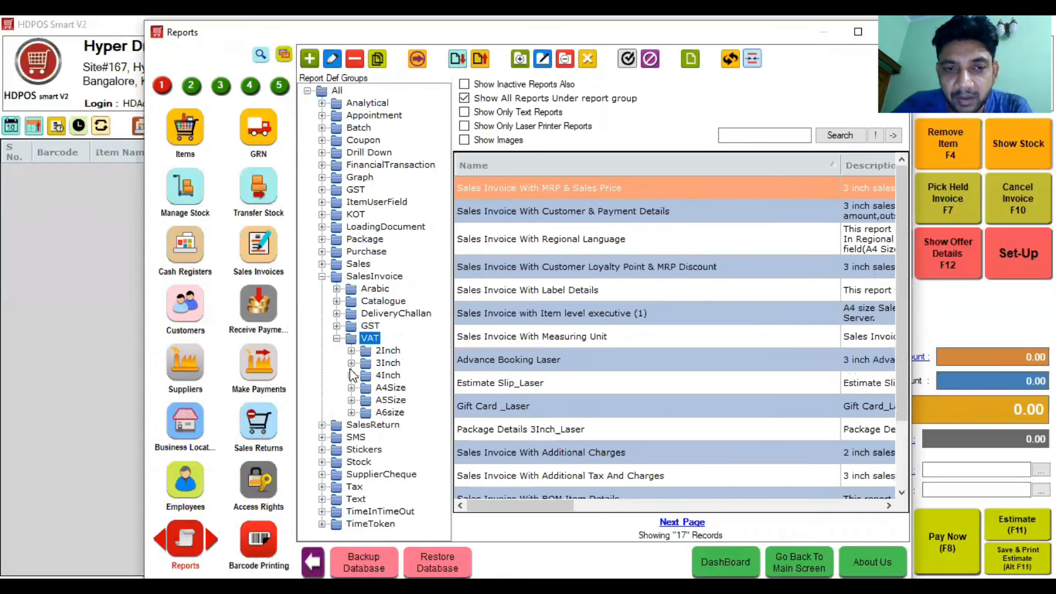
{"action": "left_click", "coordinate": [388, 363]}
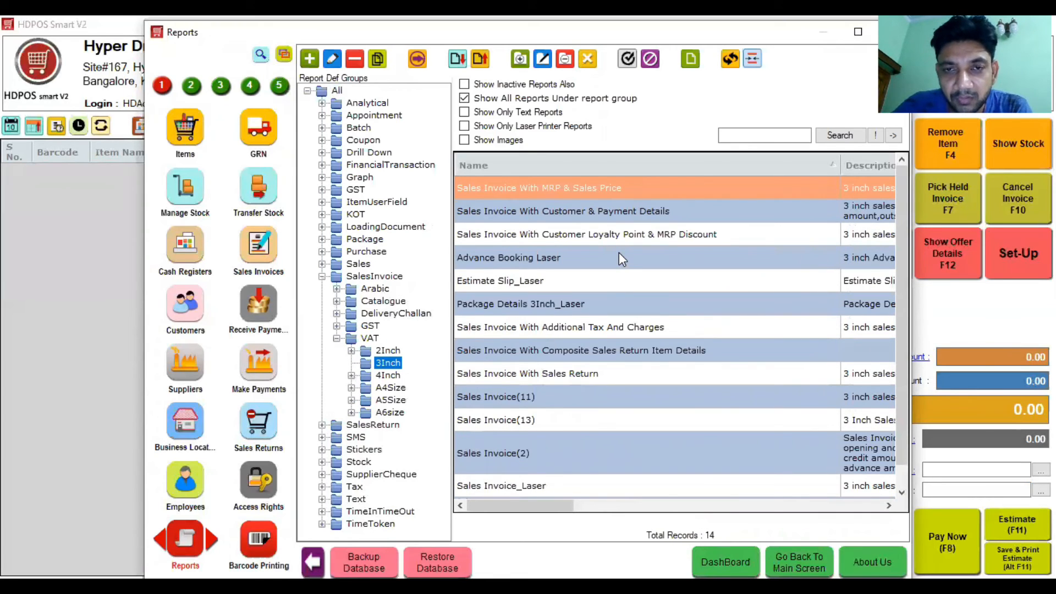
{"action": "left_click", "coordinate": [619, 211]}
Step: Run the report for invoice Hyp-I00075 and preview it
{"action": "left_click", "coordinate": [417, 59]}
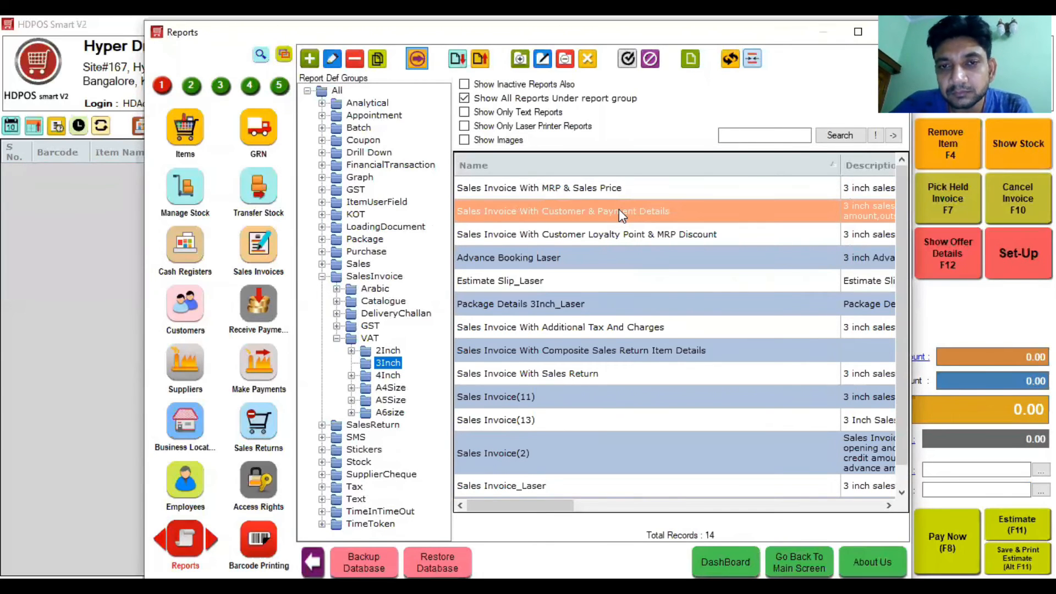
{"action": "key", "text": "Down"}
{"action": "key", "text": "Right"}
{"action": "key", "text": "BackSpace"}
{"action": "key", "text": "BackSpace"}
{"action": "type", "text": "75"}
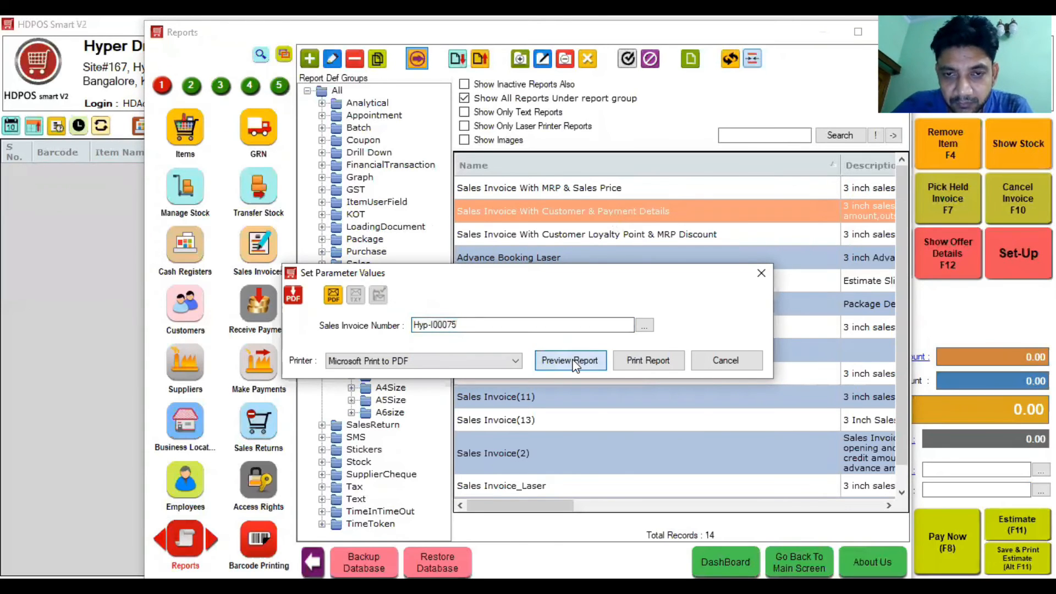
{"action": "left_click", "coordinate": [575, 365]}
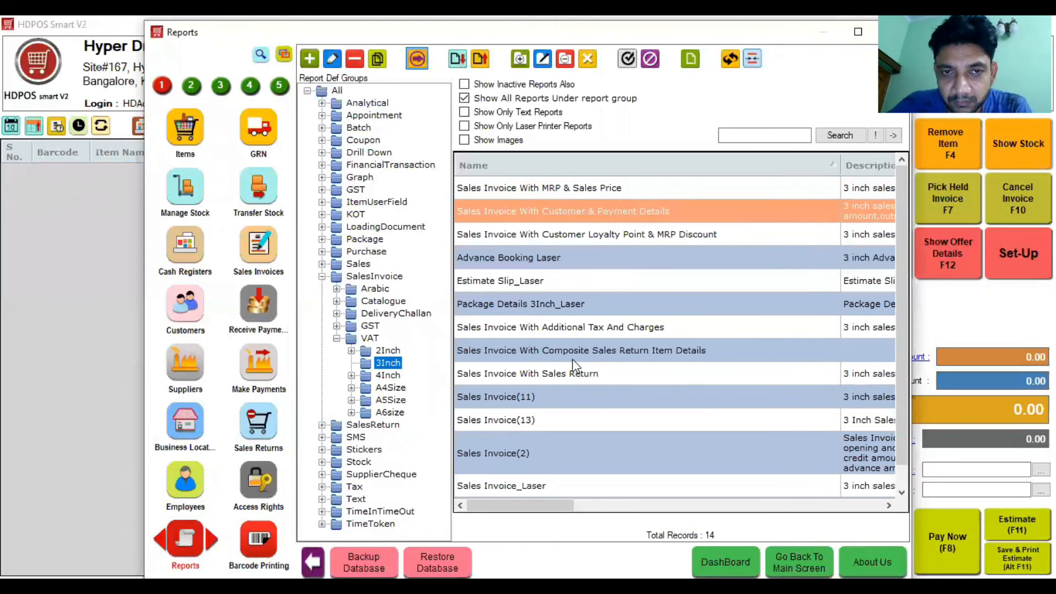
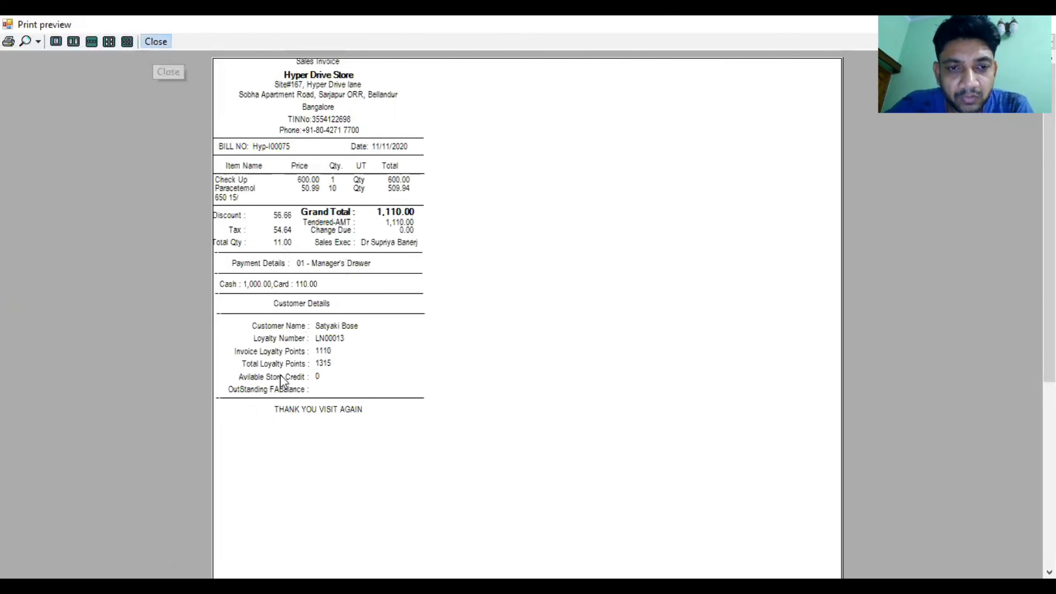
Step: Close the preview of the Hyp-I00075 sales invoice report
{"action": "left_click", "coordinate": [153, 40]}
Step: Search all report groups for 'day clo' and preview Day Closing By Business Location for 11/11/2020
{"action": "left_click", "coordinate": [321, 276]}
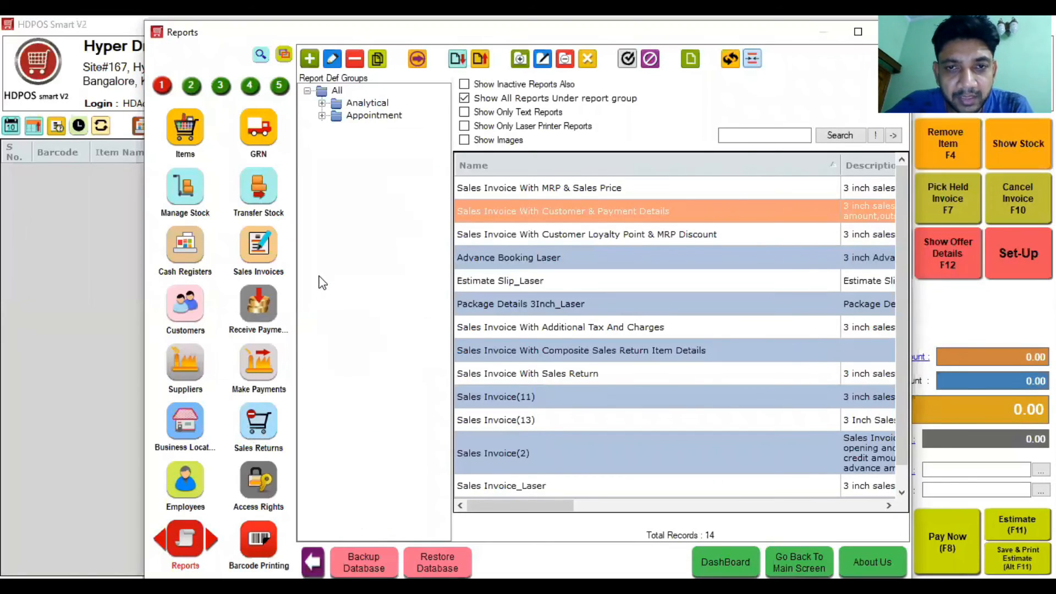
{"action": "left_click", "coordinate": [744, 136]}
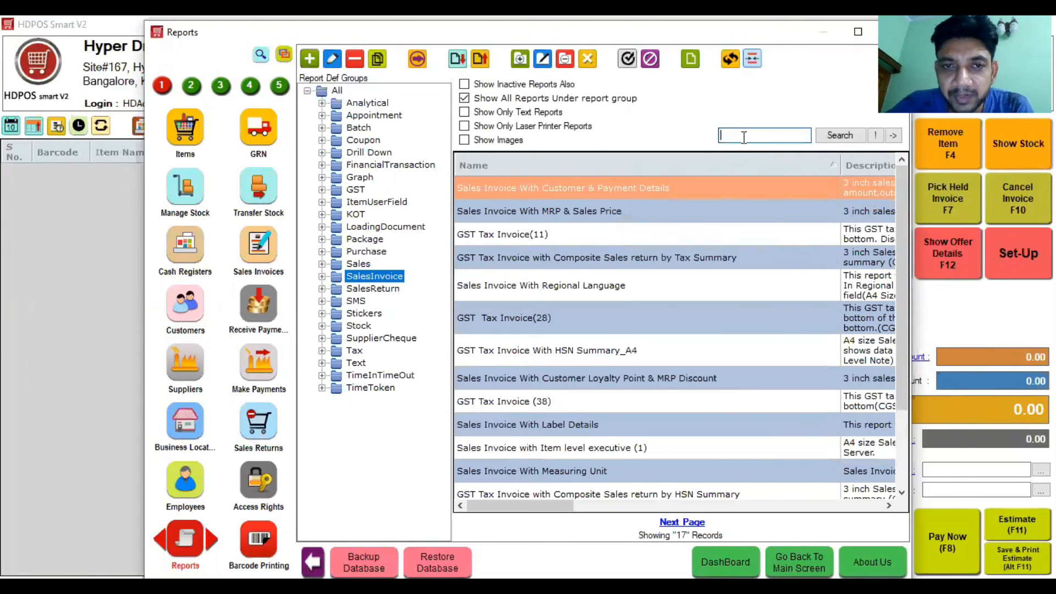
{"action": "type", "text": "day clo"}
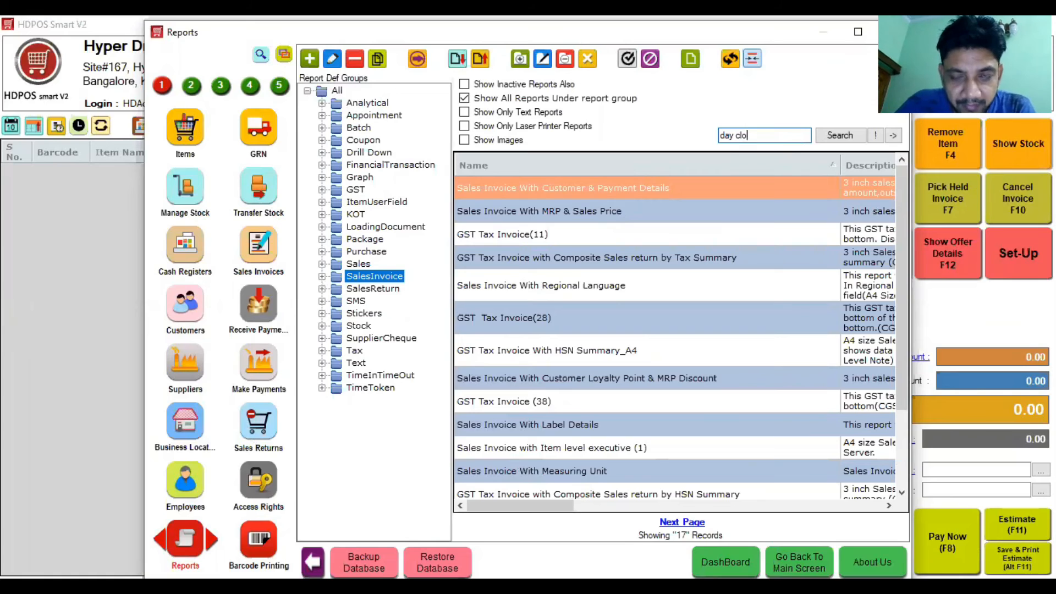
{"action": "key", "text": "Return"}
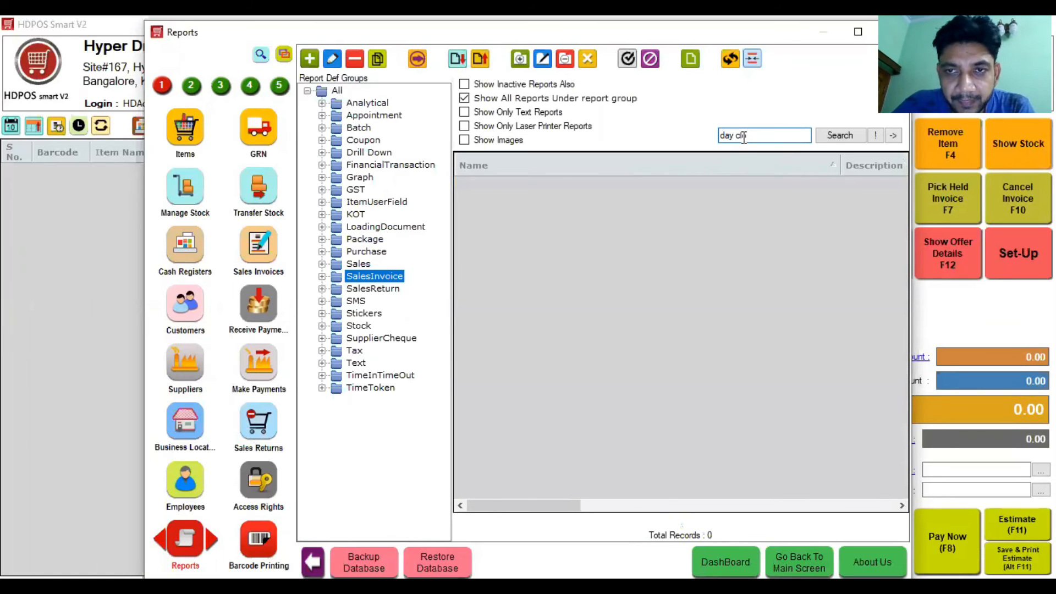
{"action": "left_click", "coordinate": [307, 91]}
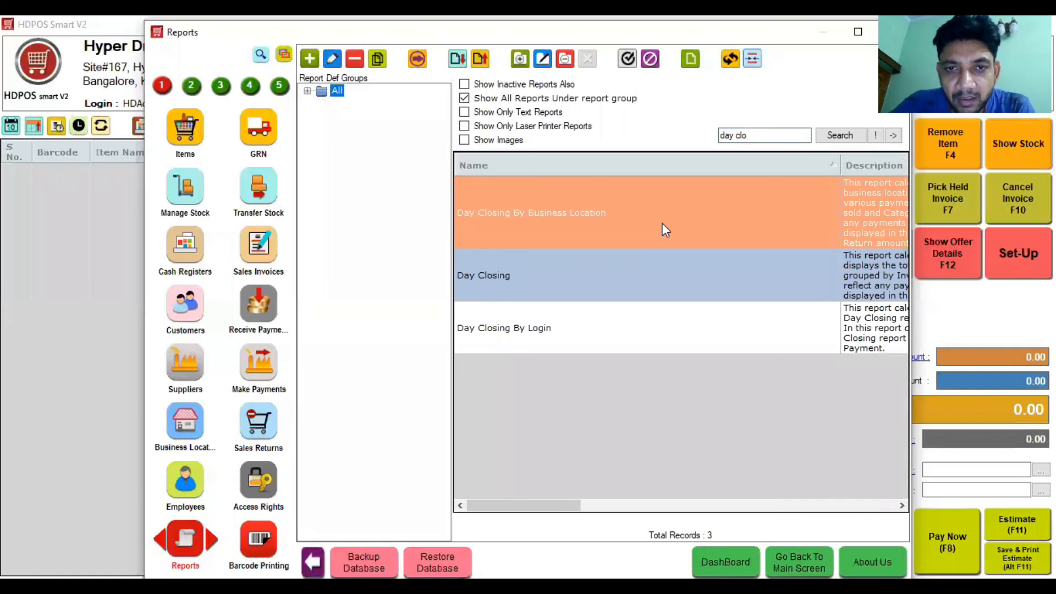
{"action": "double_click", "coordinate": [662, 223]}
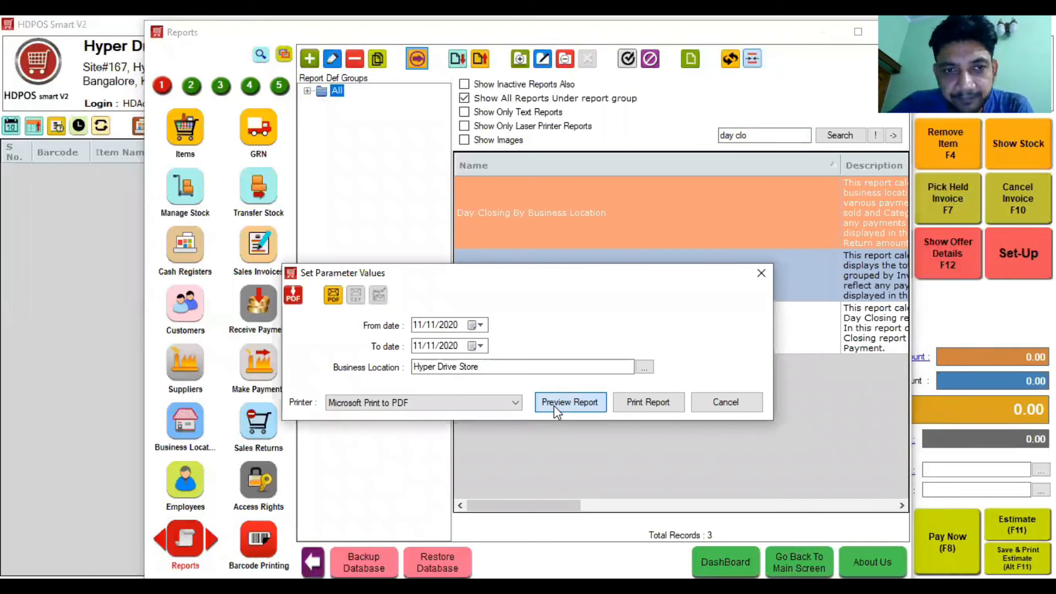
{"action": "left_click", "coordinate": [569, 402]}
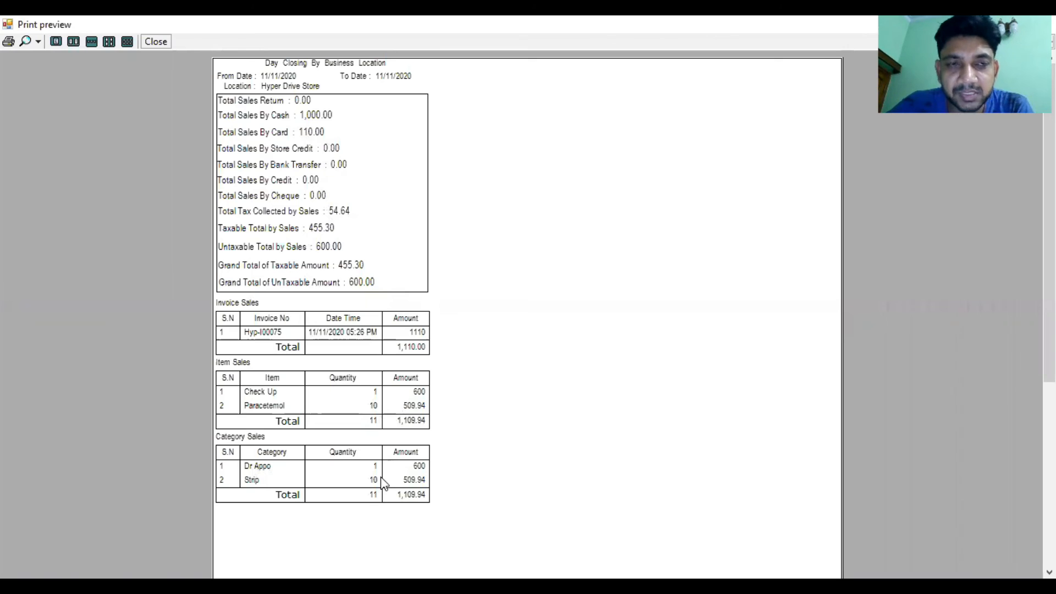
{"action": "left_click", "coordinate": [157, 43]}
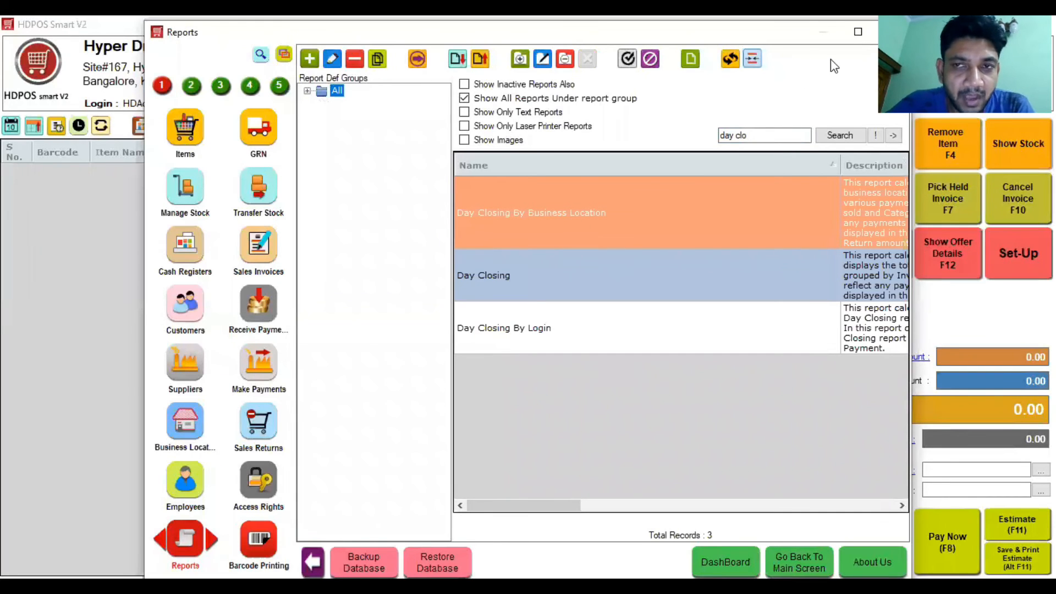
Step: In Barcode Printing, start a new sticker sheet using the Sticker - 46mmX11.1mm design
{"action": "left_click", "coordinate": [261, 542]}
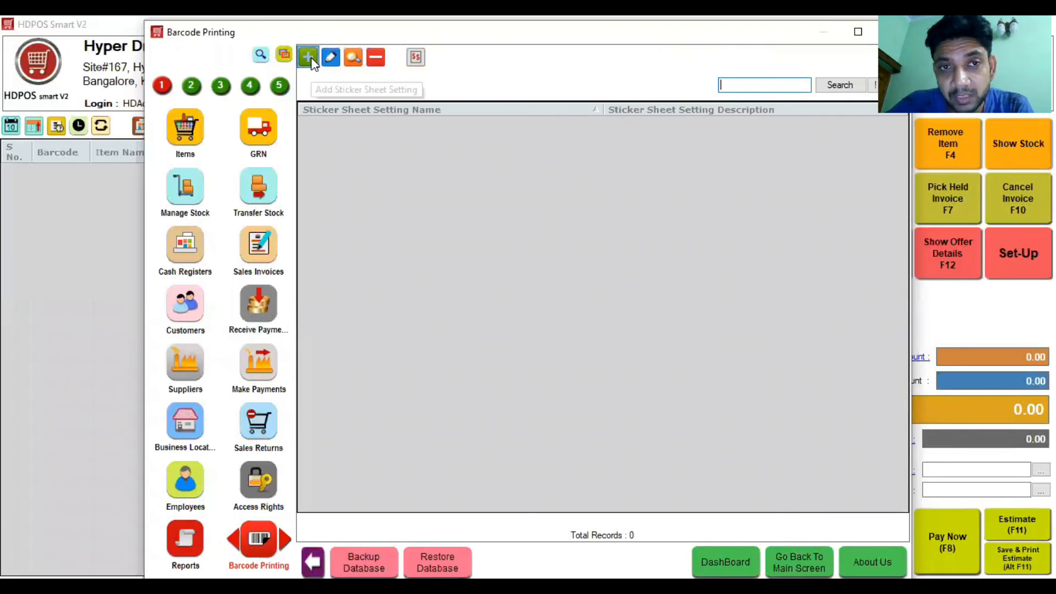
{"action": "left_click", "coordinate": [308, 58]}
{"action": "left_click", "coordinate": [348, 142]}
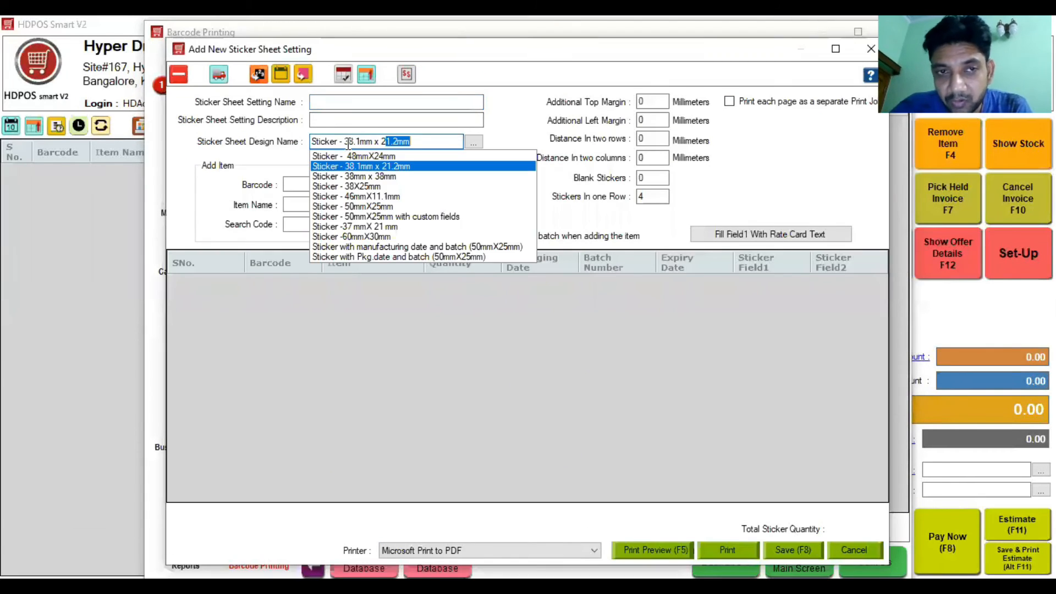
{"action": "key", "text": "Down"}
{"action": "key", "text": "Down"}
{"action": "key", "text": "Down"}
{"action": "key", "text": "Down"}
{"action": "key", "text": "Down"}
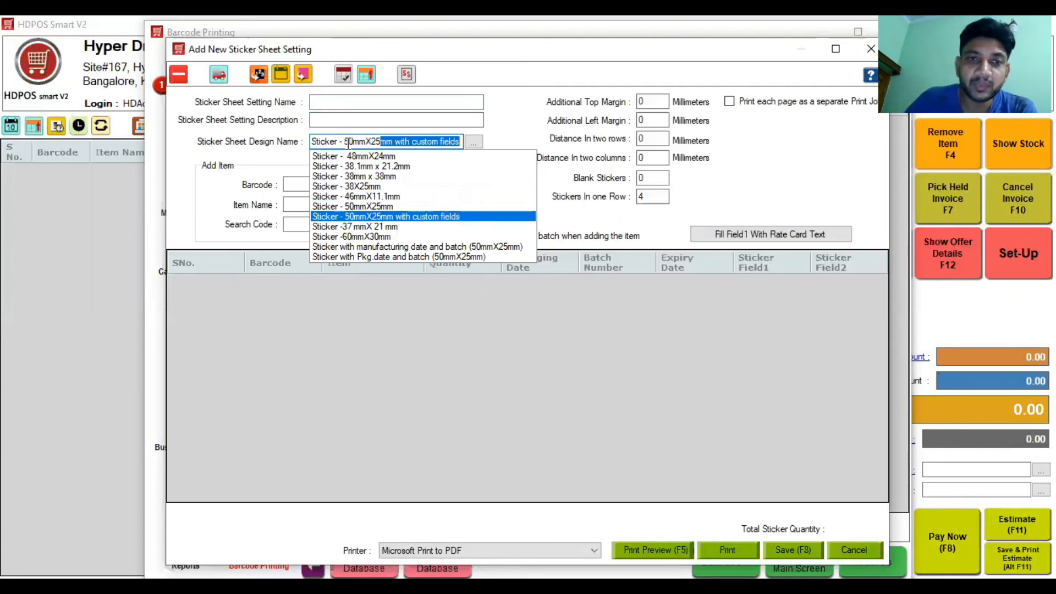
{"action": "key", "text": "Up"}
{"action": "key", "text": "Up"}
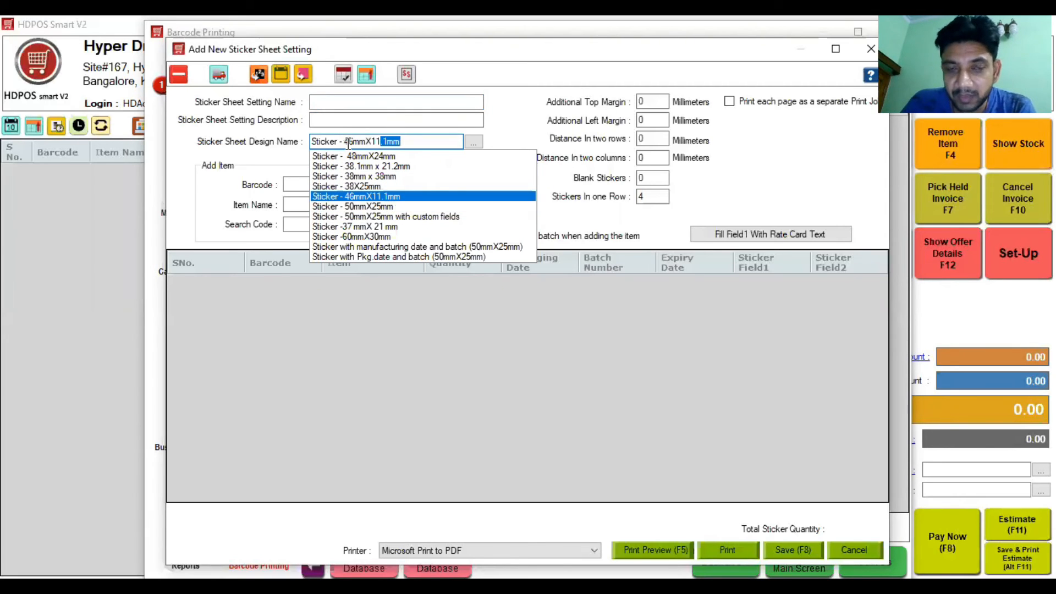
{"action": "key", "text": "Return"}
Step: Add Paracetemol 650 15/ with quantity 10 and preview the printed sticker sheet
{"action": "left_click", "coordinate": [346, 205]}
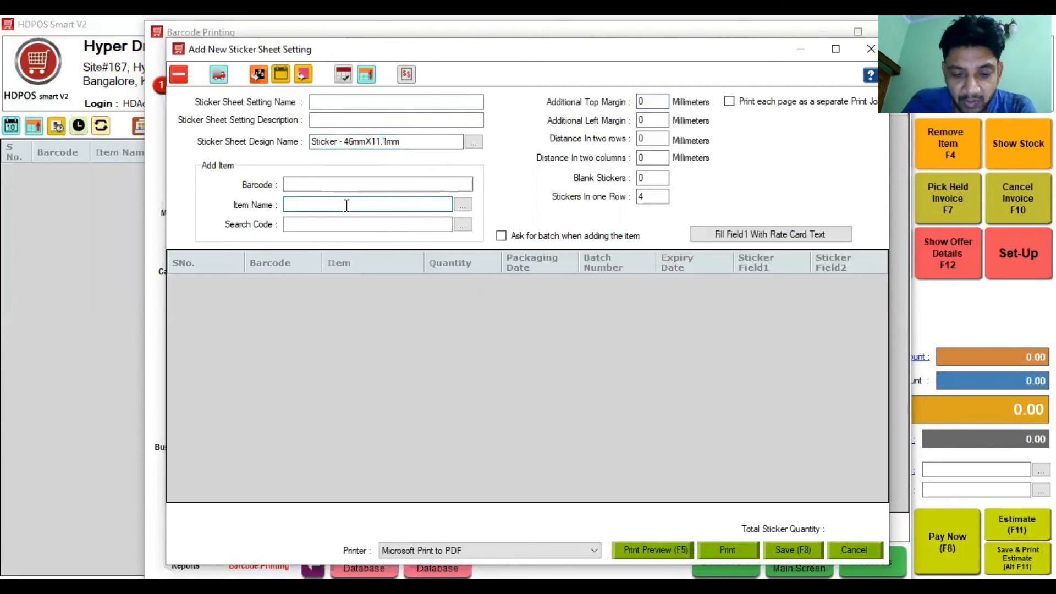
{"action": "type", "text": "Pa"}
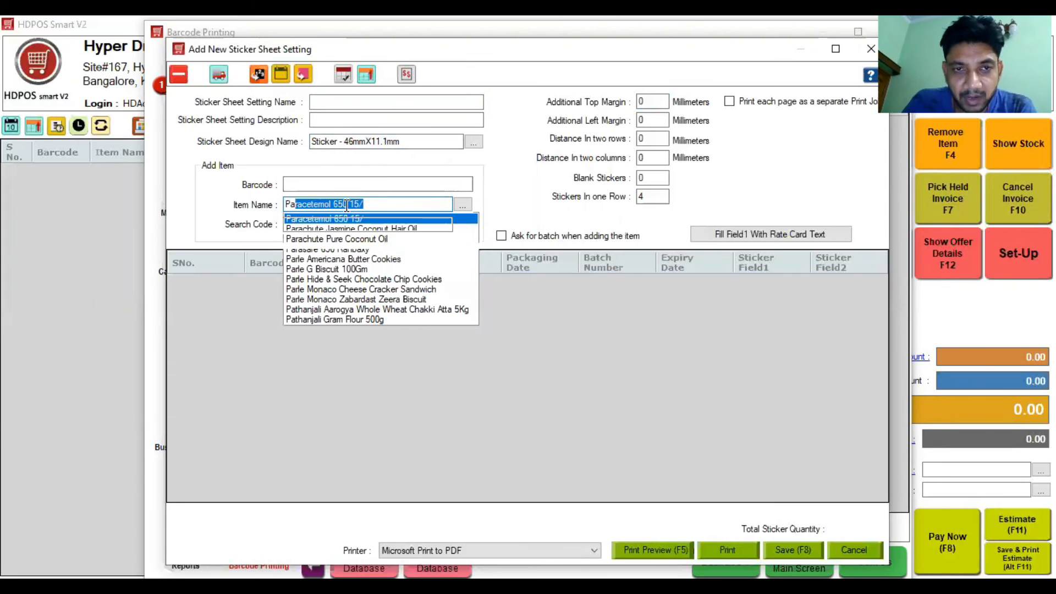
{"action": "key", "text": "Return"}
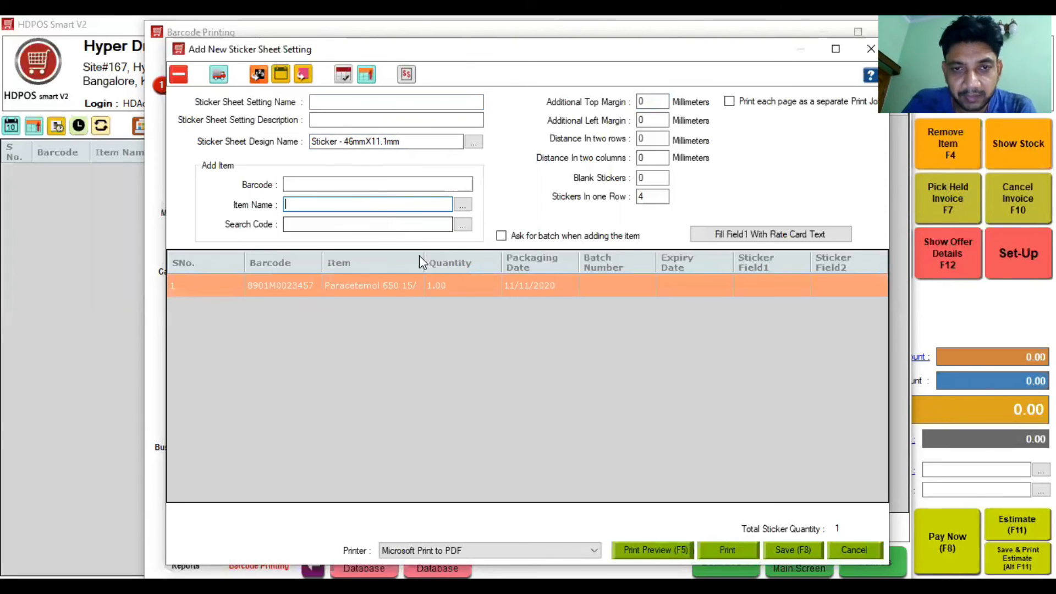
{"action": "left_click", "coordinate": [483, 296]}
{"action": "key", "text": "BackSpace"}
{"action": "type", "text": "0"}
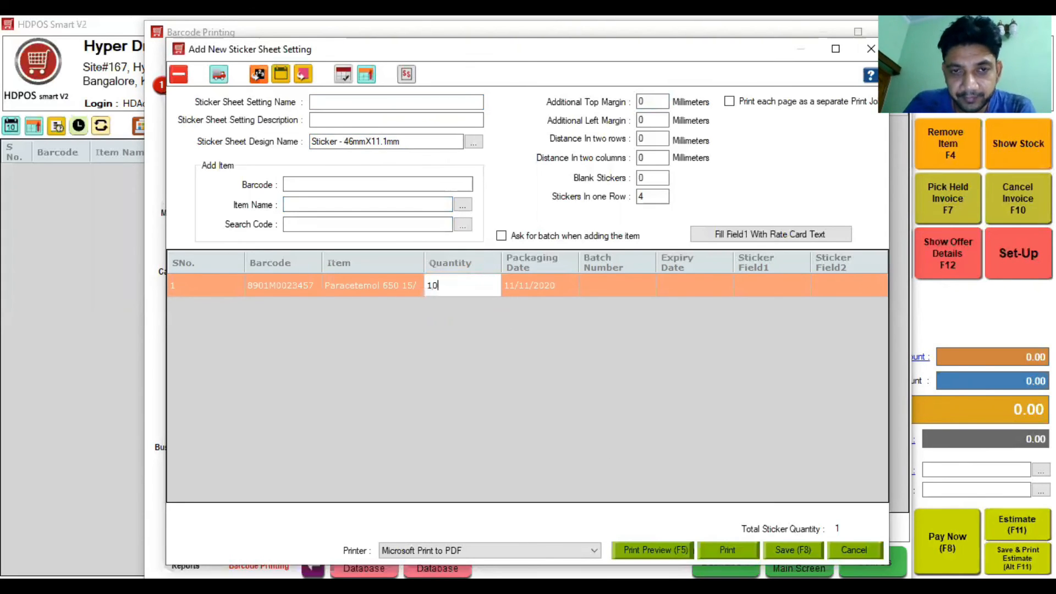
{"action": "key", "text": "Return"}
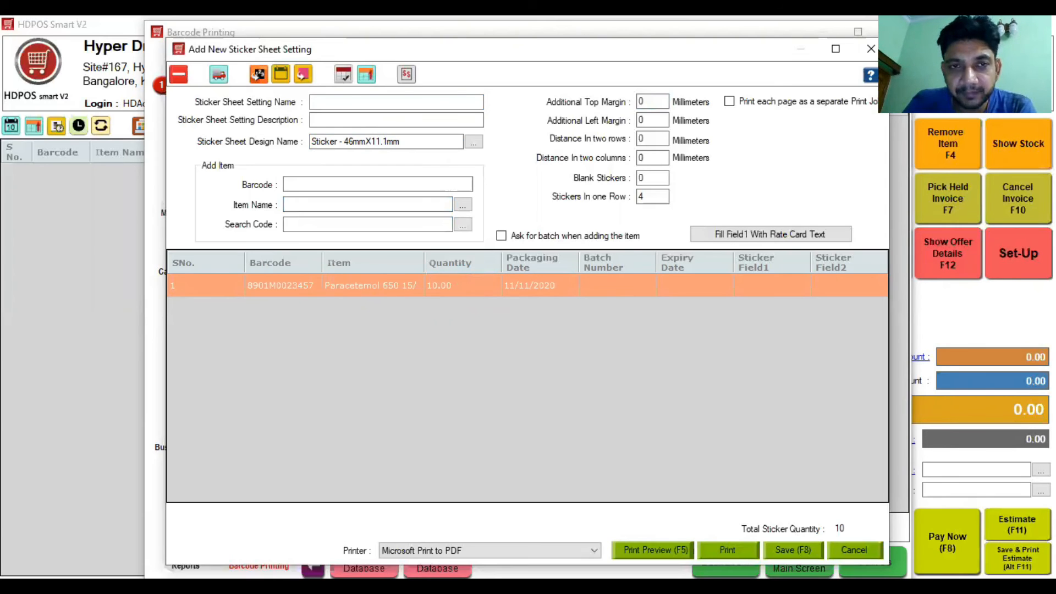
{"action": "key", "text": "F5"}
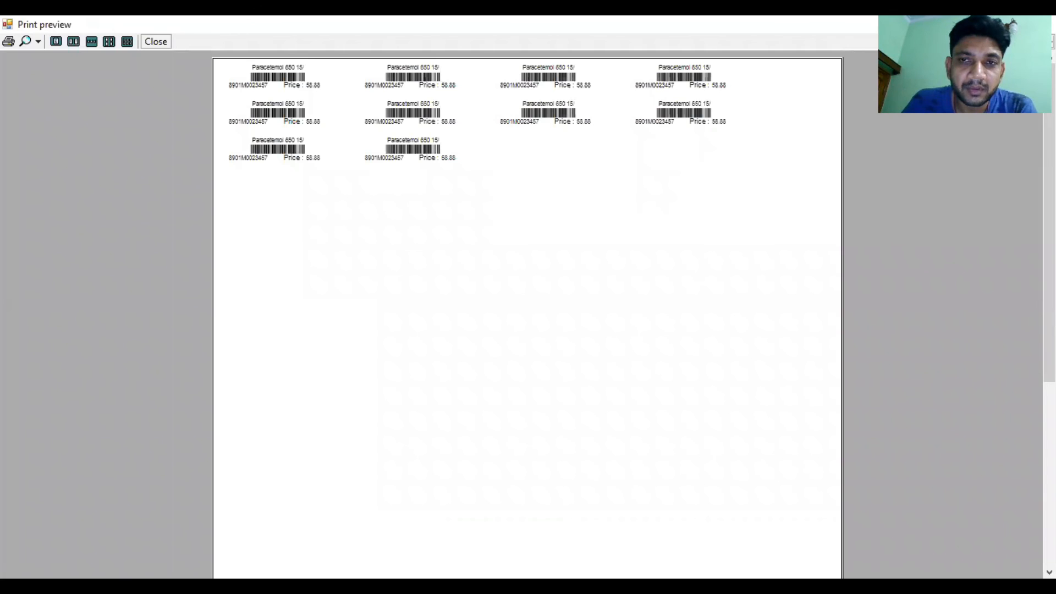
Step: View the label preview at 200%, then close it and discard the new sticker sheet
{"action": "left_click", "coordinate": [37, 42]}
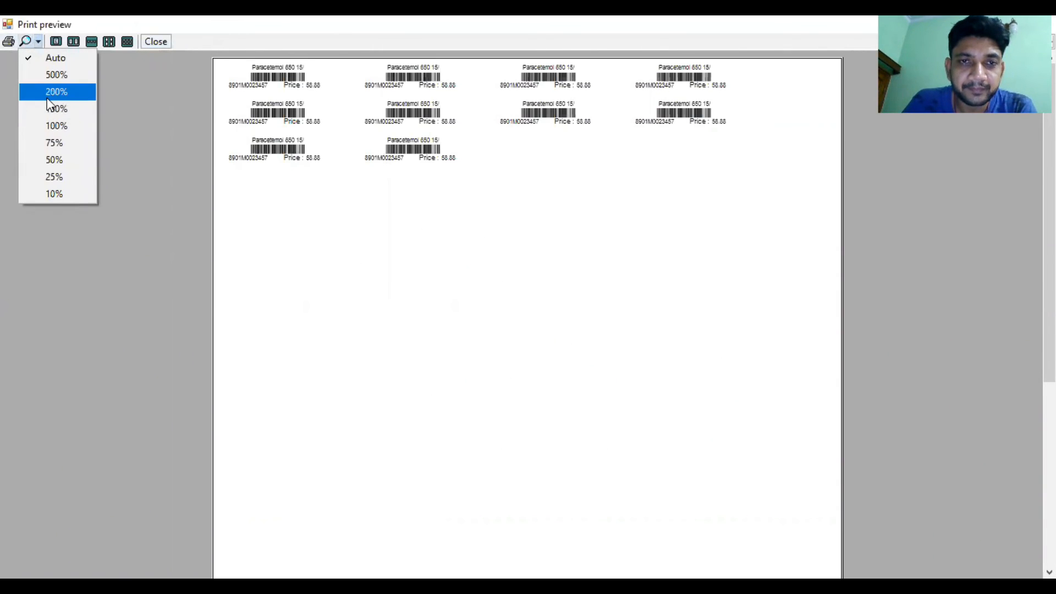
{"action": "left_click", "coordinate": [48, 97]}
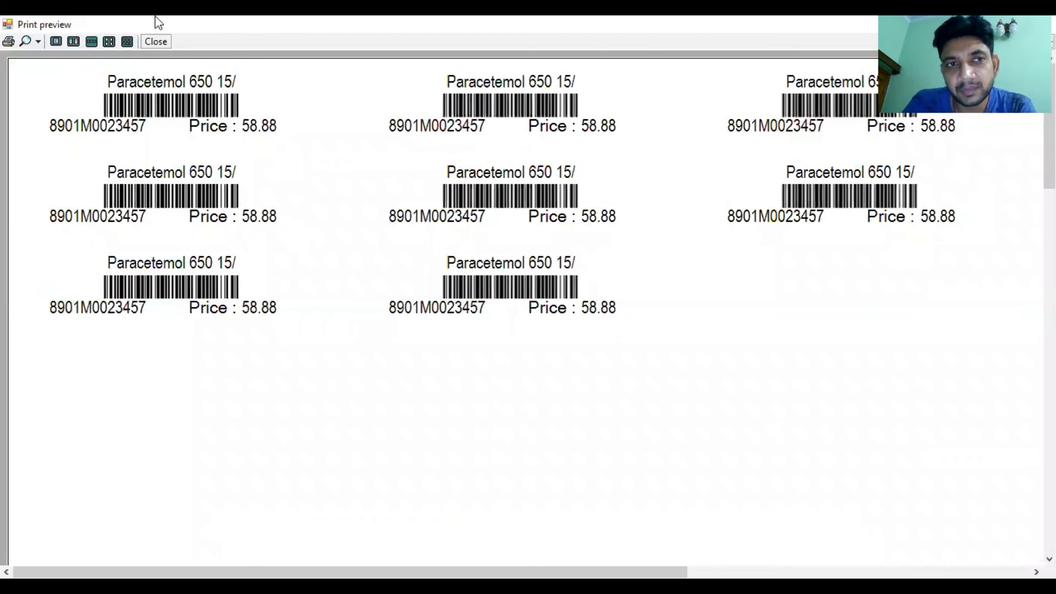
{"action": "left_click", "coordinate": [155, 42]}
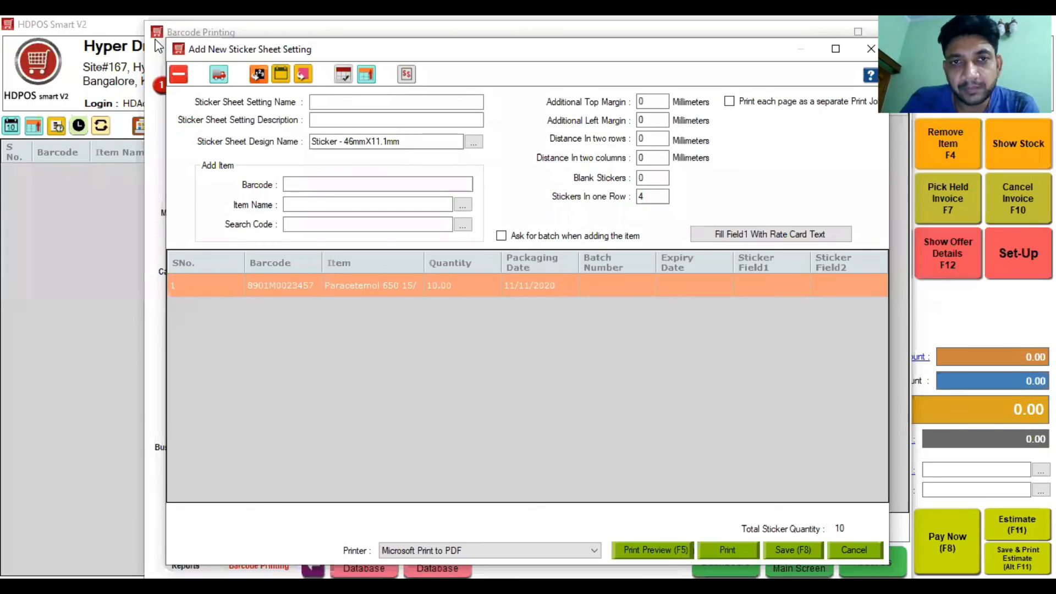
{"action": "left_click", "coordinate": [871, 49]}
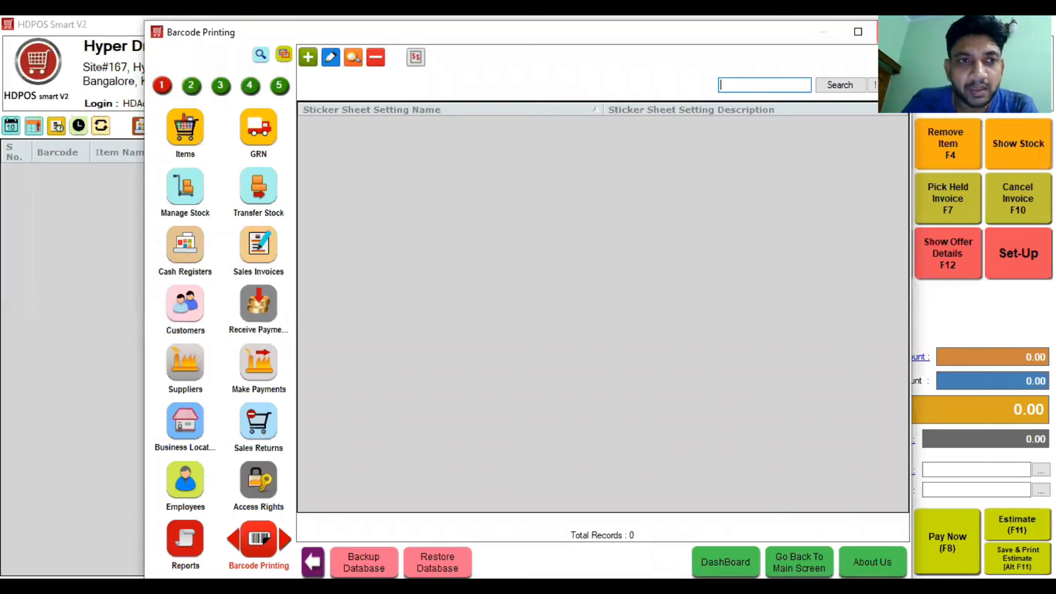
Step: Close Barcode Printing and record a Time In for the Shop Staff employee
{"action": "left_click", "coordinate": [890, 32]}
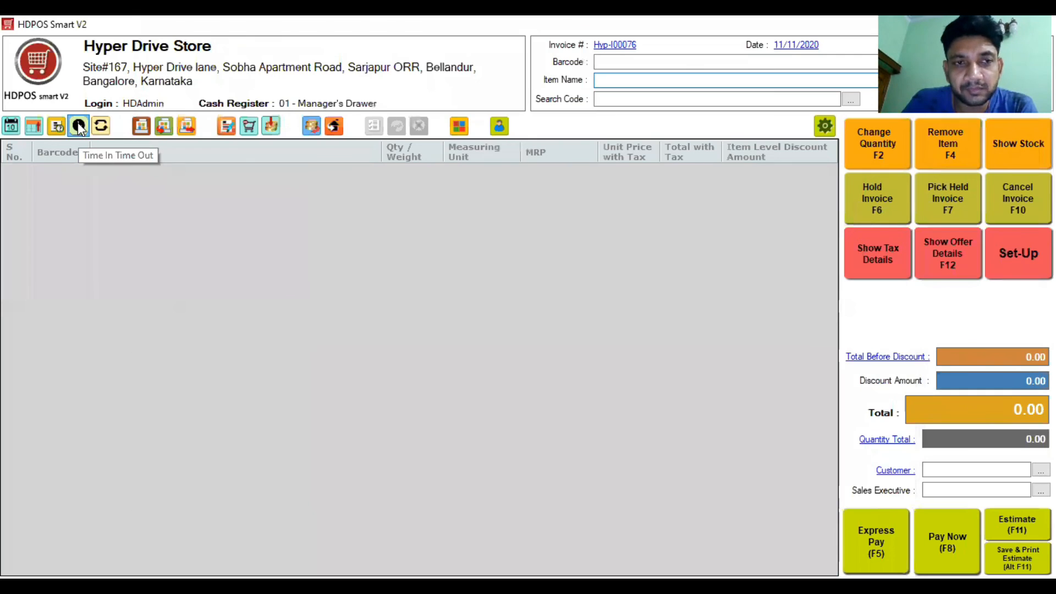
{"action": "left_click", "coordinate": [79, 126]}
{"action": "left_click", "coordinate": [440, 234]}
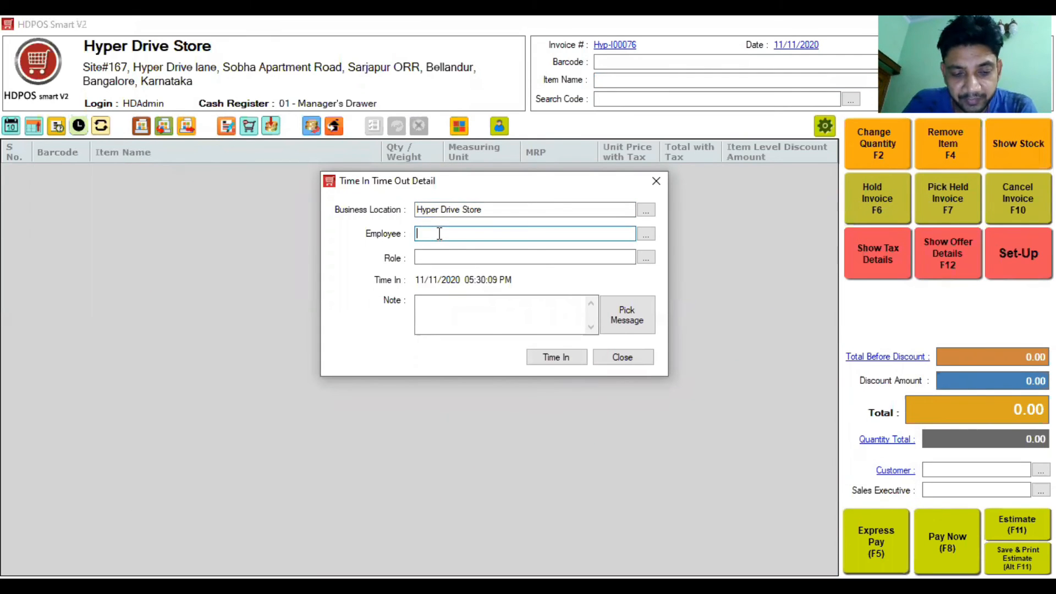
{"action": "type", "text": "Shop Staff"}
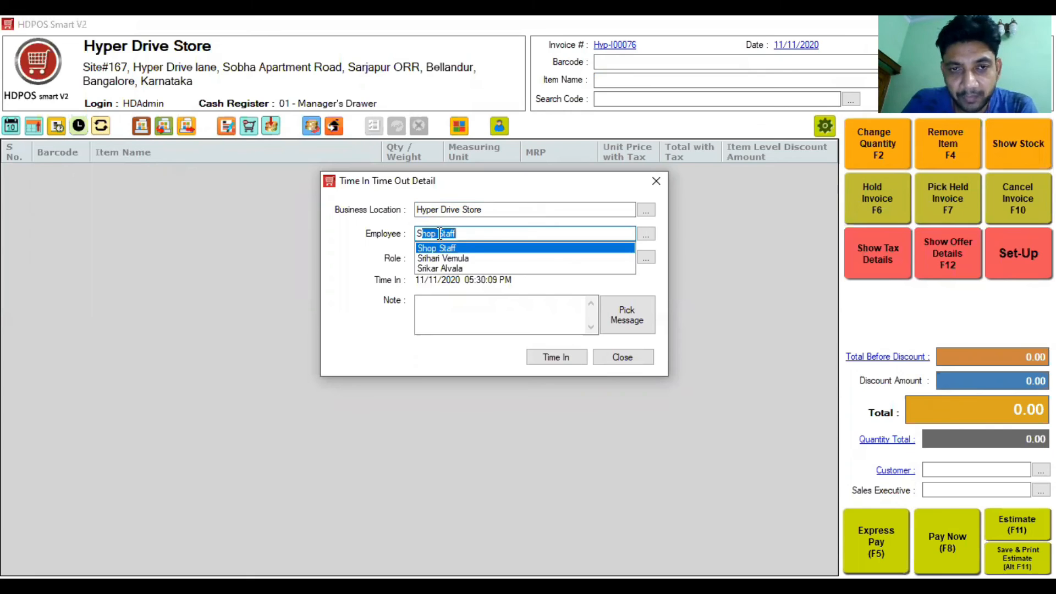
{"action": "key", "text": "Tab"}
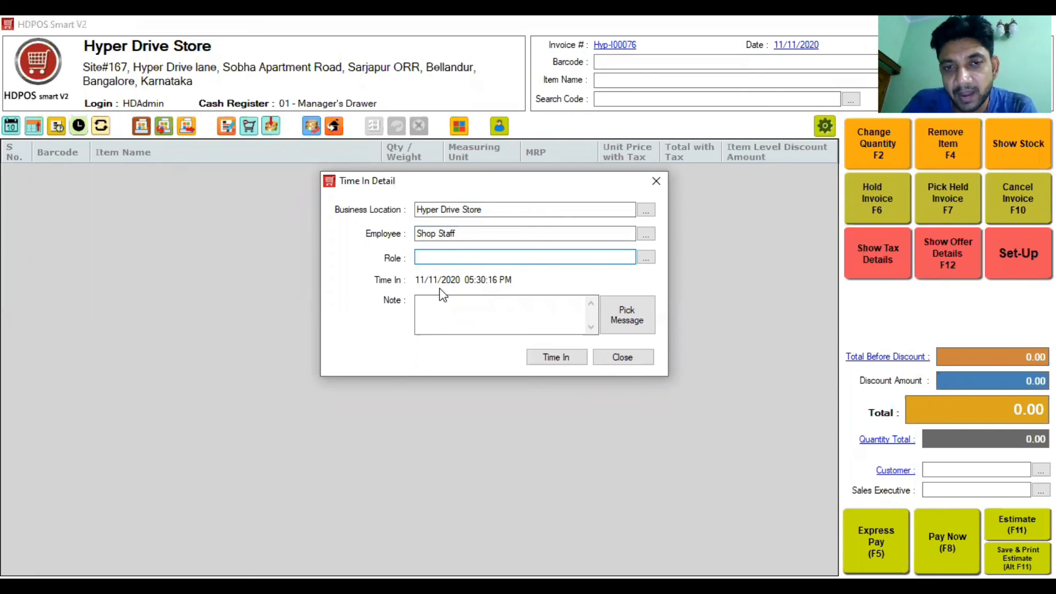
{"action": "left_click", "coordinate": [549, 356]}
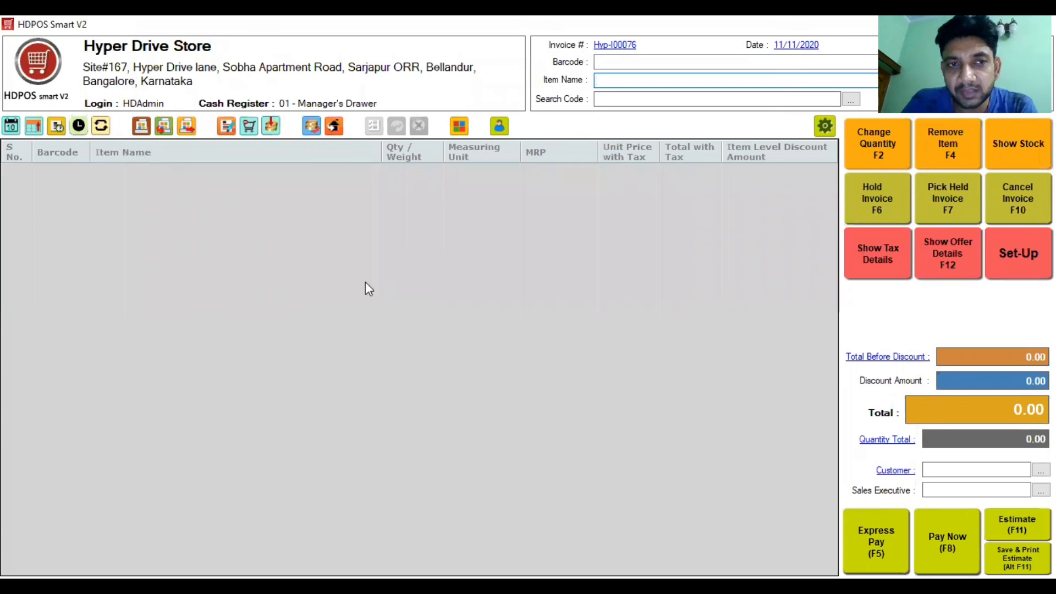
Step: Record a Time Out for the Shop Staff employee
{"action": "left_click", "coordinate": [79, 126]}
{"action": "left_click", "coordinate": [450, 233]}
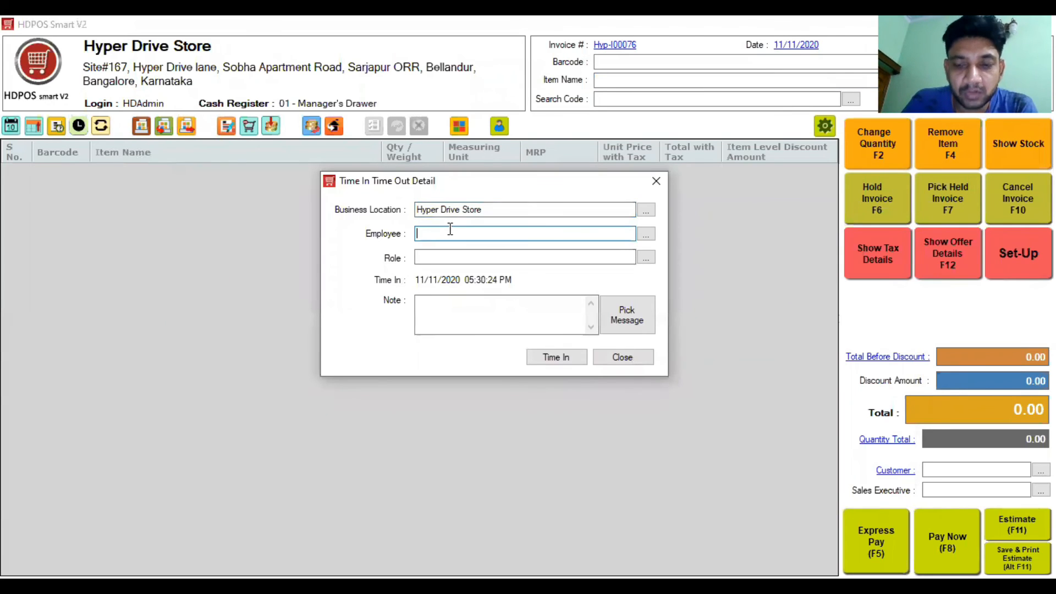
{"action": "type", "text": "Shop Staff"}
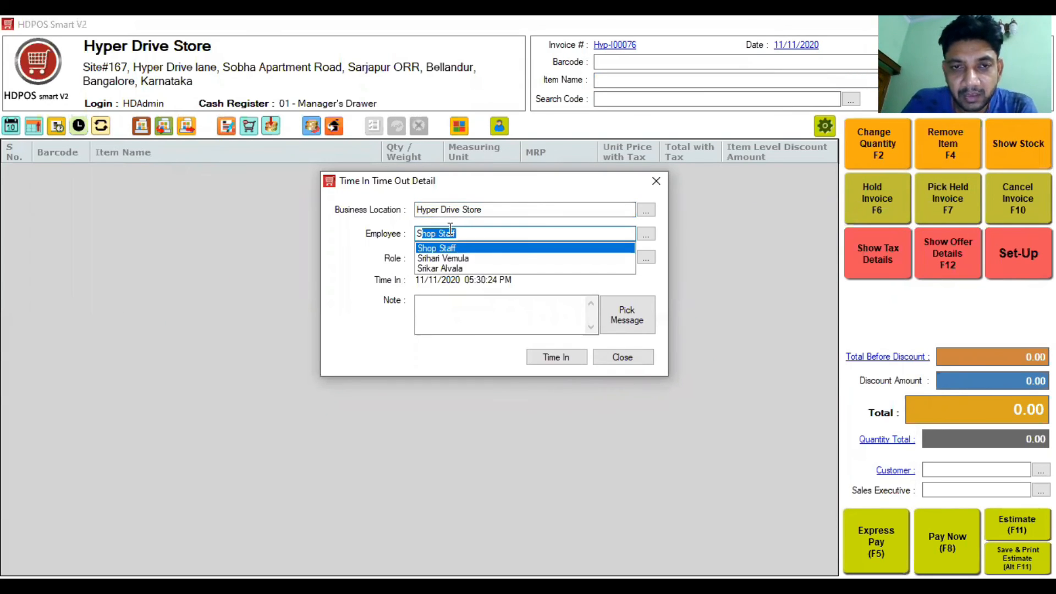
{"action": "left_click", "coordinate": [454, 249]}
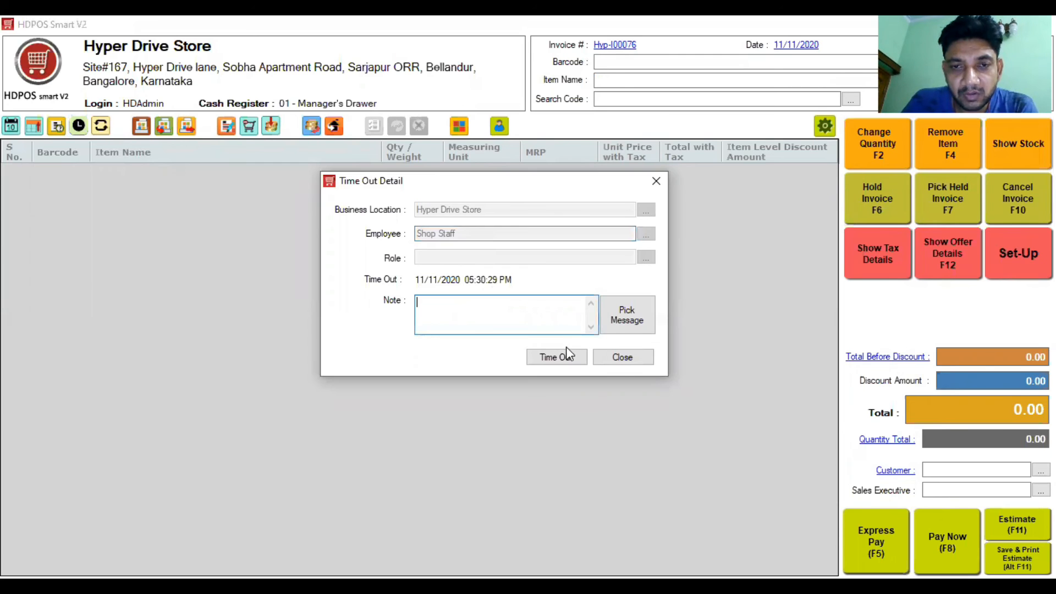
{"action": "left_click", "coordinate": [571, 362]}
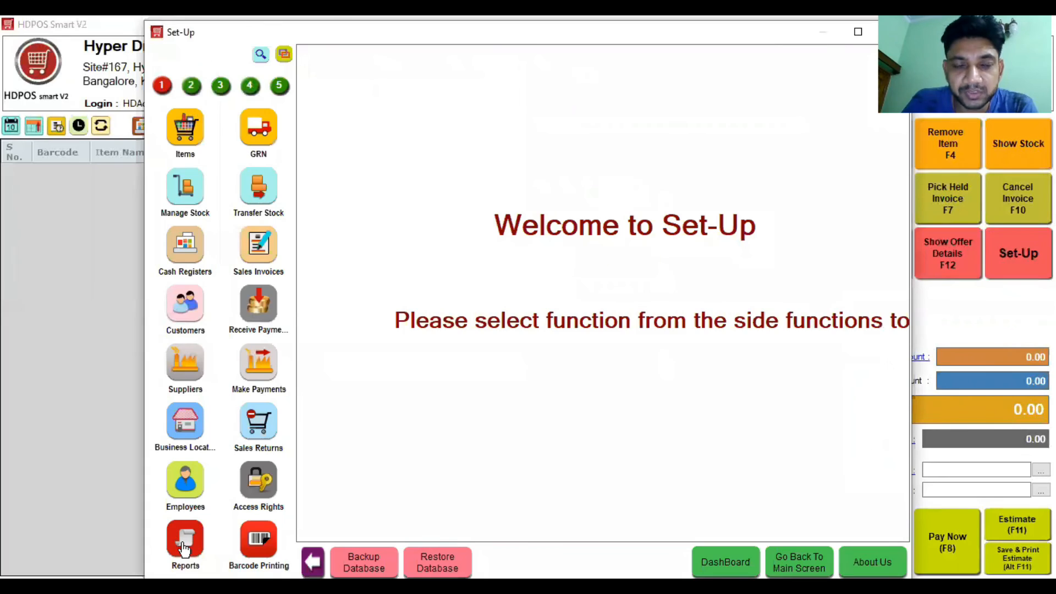
Step: Preview the TimeInTimeOut group's Employee Time In Time Out Detail report for 11/11/2020
{"action": "left_click", "coordinate": [183, 543]}
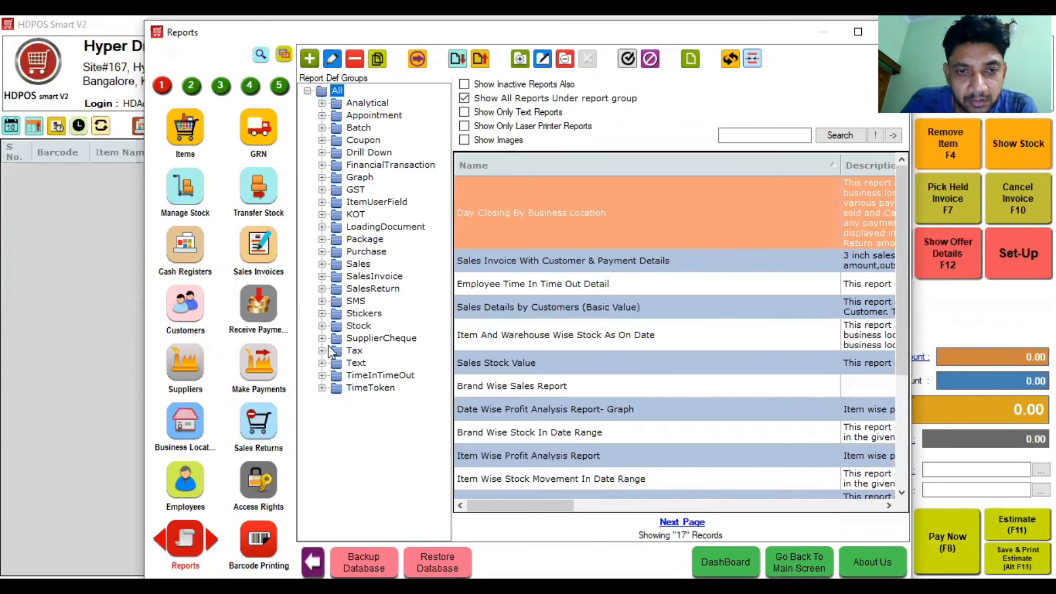
{"action": "left_click", "coordinate": [324, 379]}
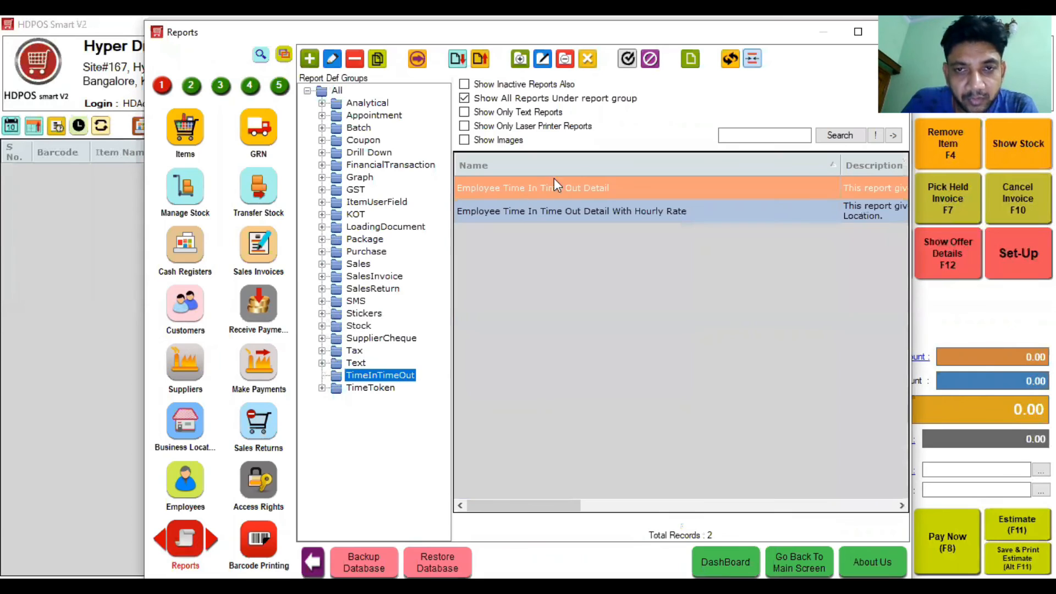
{"action": "left_click", "coordinate": [625, 219]}
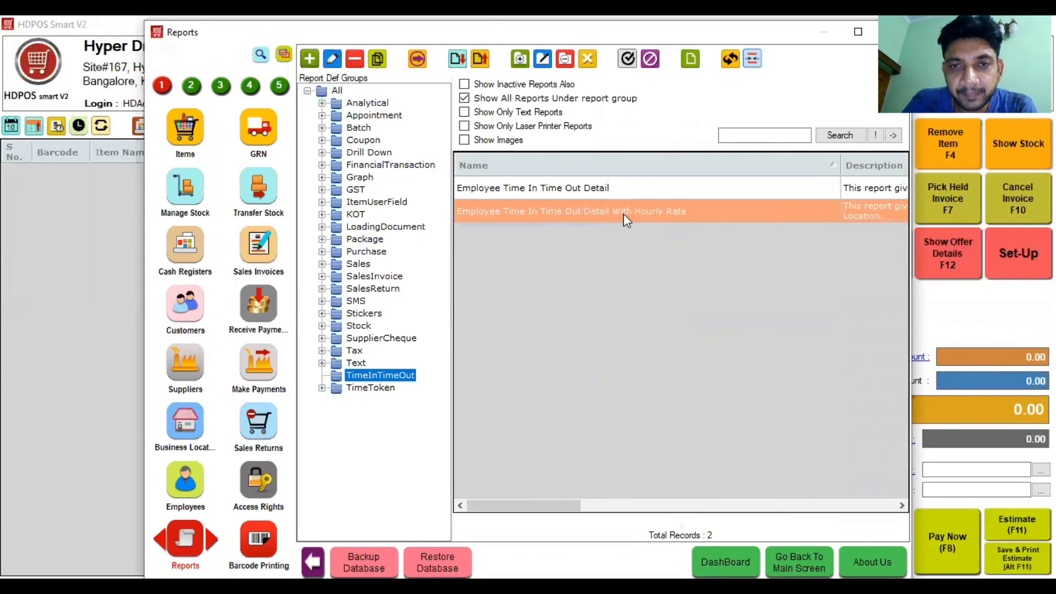
{"action": "double_click", "coordinate": [617, 189]}
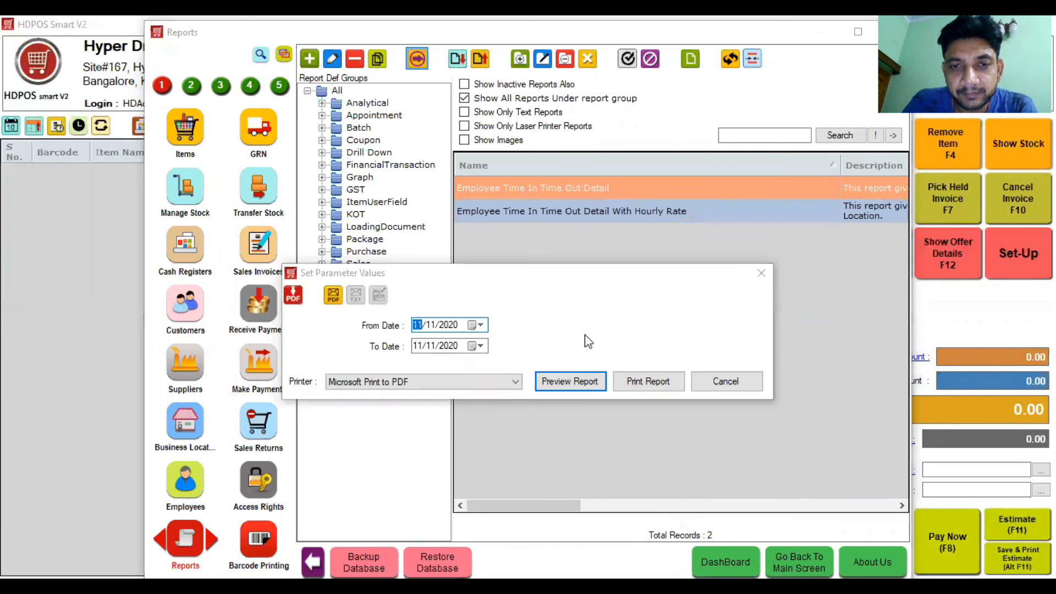
{"action": "left_click", "coordinate": [581, 381]}
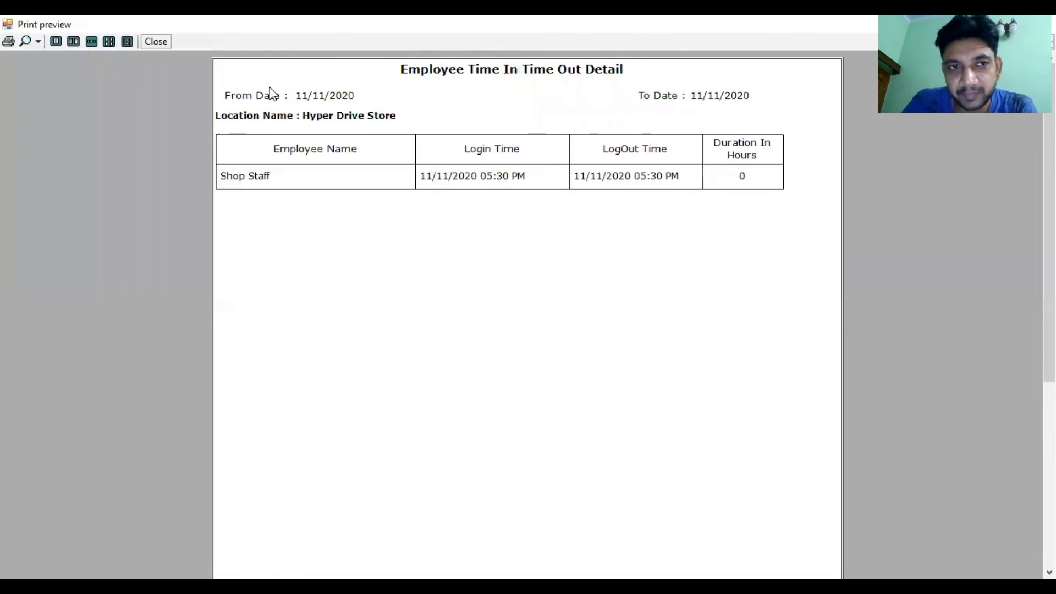
{"action": "left_click", "coordinate": [157, 45]}
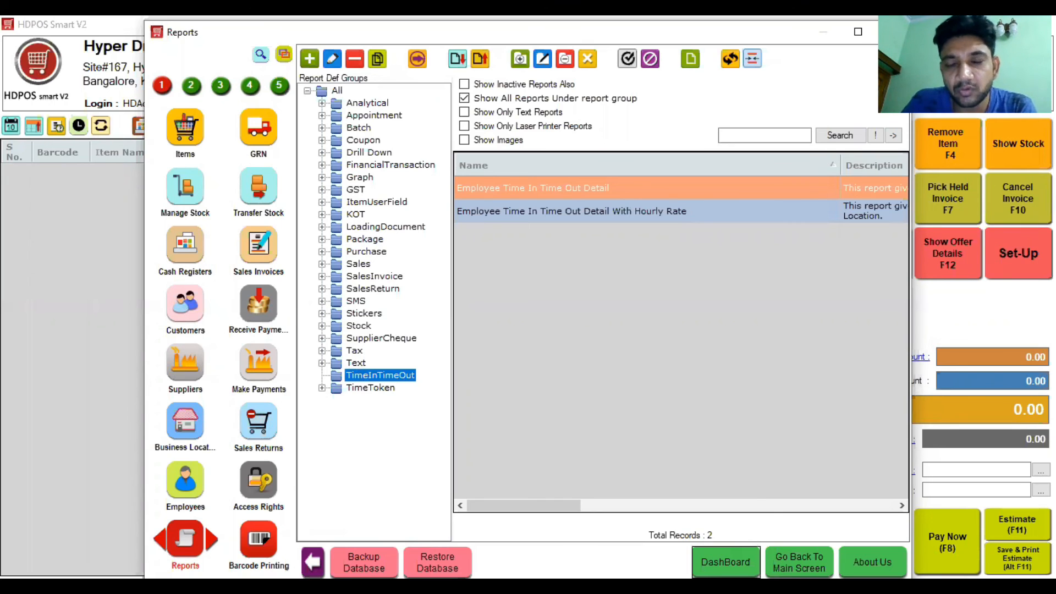
{"action": "left_click", "coordinate": [726, 561]}
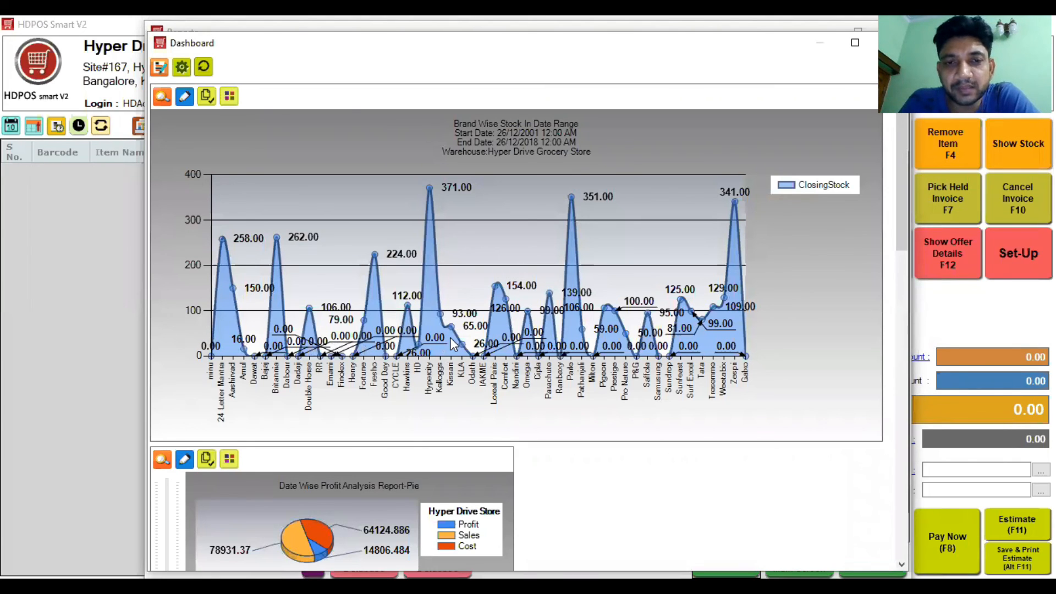
Step: Scroll the dashboard charts and rotate the profit pies, then list the Analytical reports
{"action": "left_click_drag", "start_coordinate": [902, 250], "coordinate": [907, 372]}
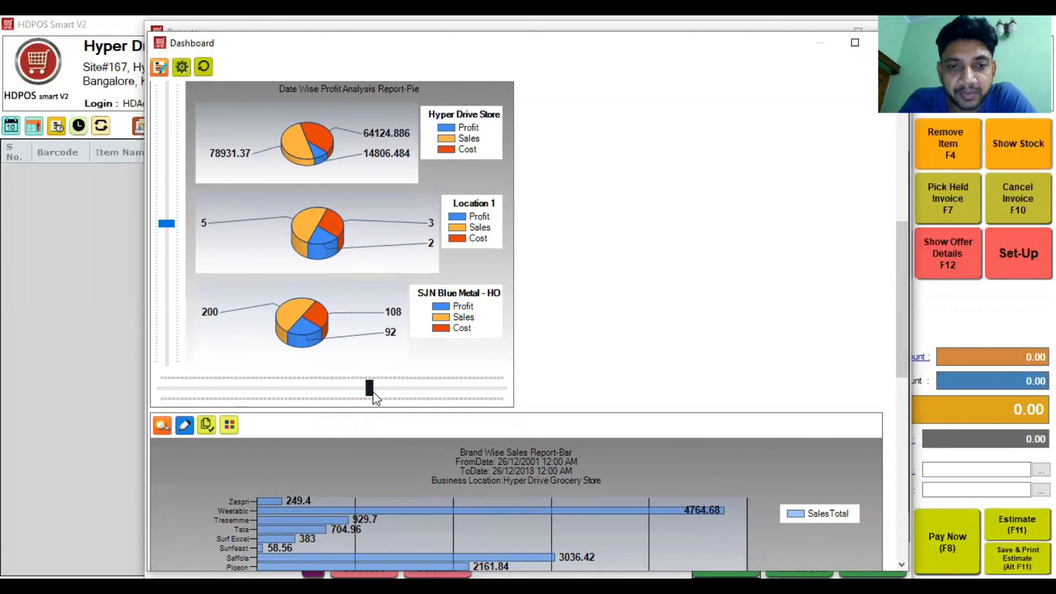
{"action": "left_click_drag", "start_coordinate": [371, 392], "coordinate": [193, 362]}
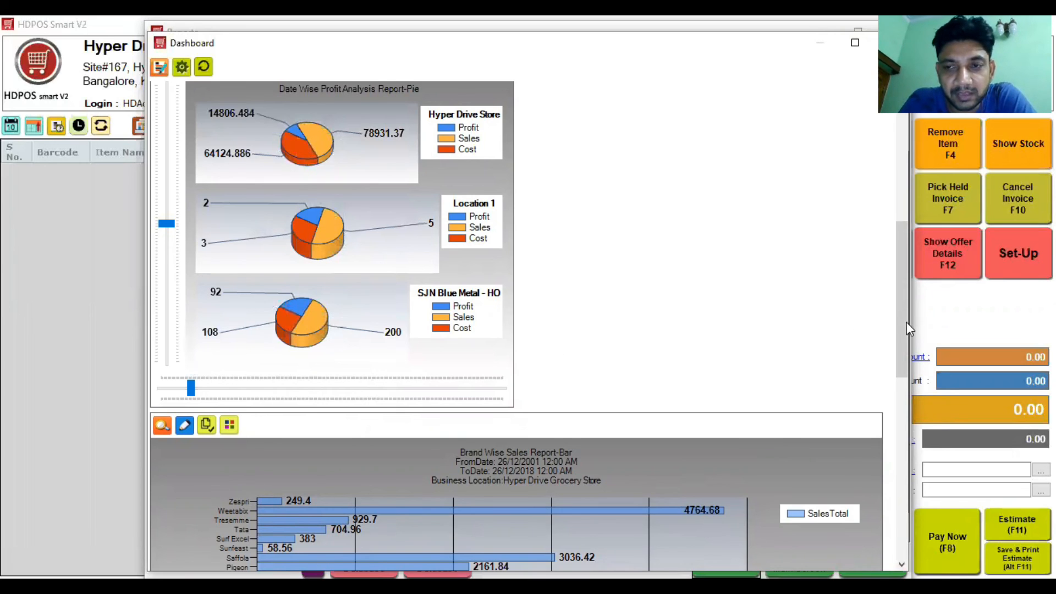
{"action": "left_click_drag", "start_coordinate": [901, 322], "coordinate": [900, 460]}
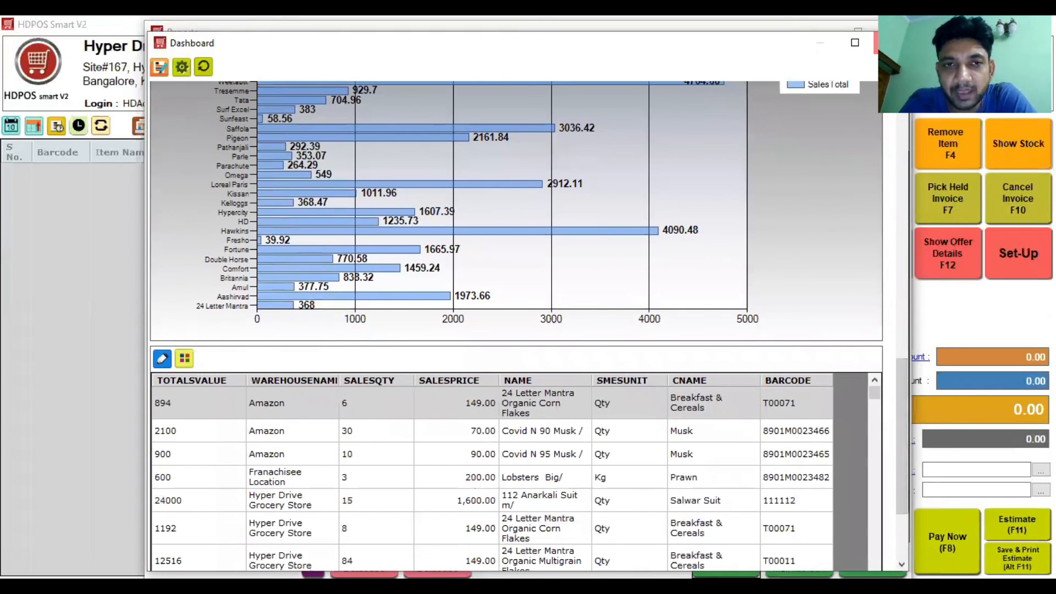
{"action": "left_click", "coordinate": [889, 43]}
{"action": "left_click", "coordinate": [322, 103]}
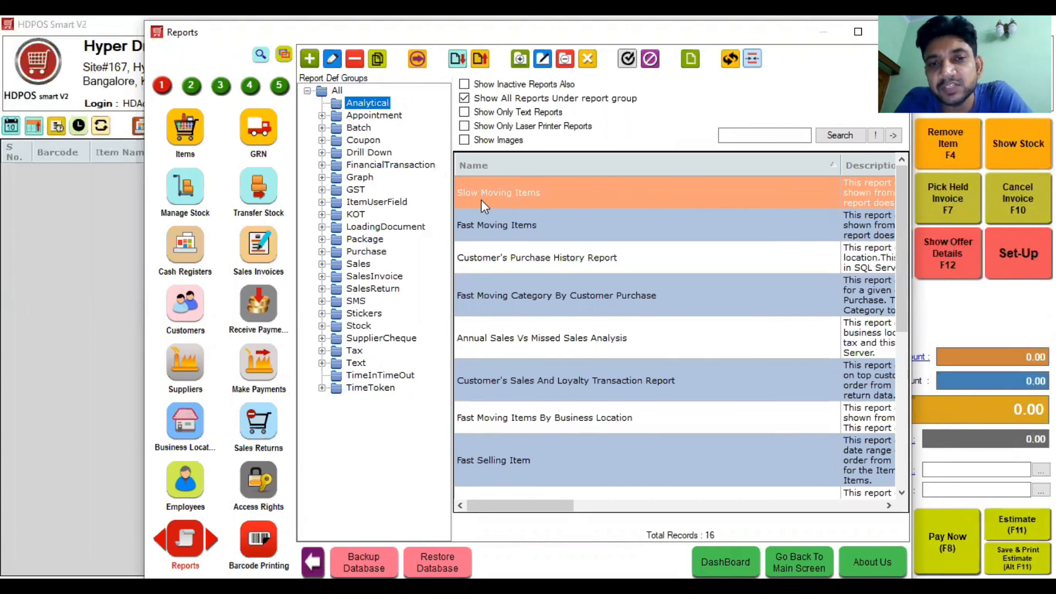
Step: Browse the Batch and Graph report groups, then expand GST and select GSTR-3B
{"action": "left_click", "coordinate": [324, 129]}
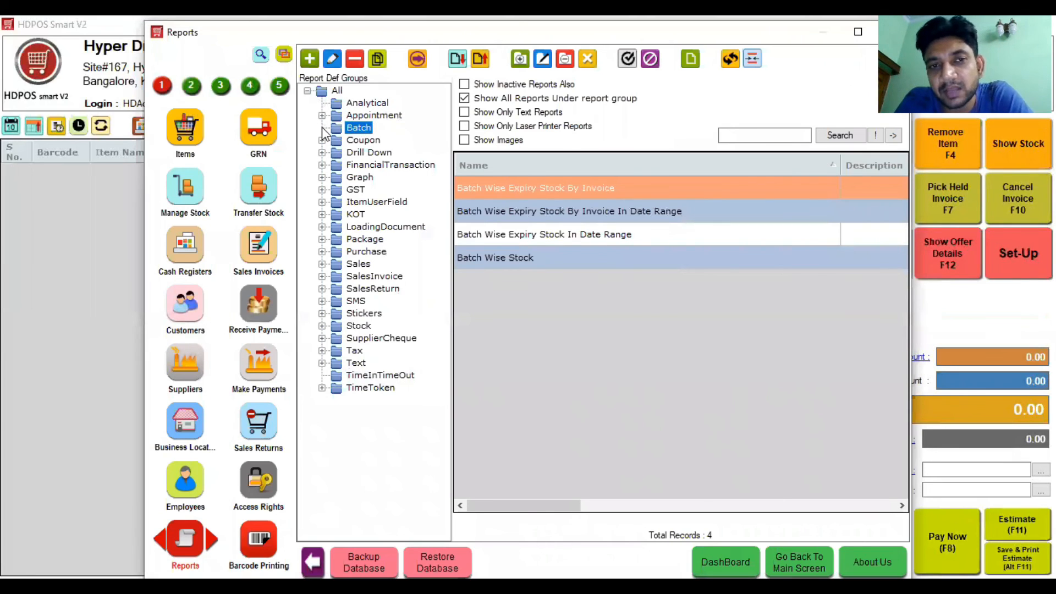
{"action": "left_click", "coordinate": [324, 178]}
{"action": "left_click", "coordinate": [322, 189]}
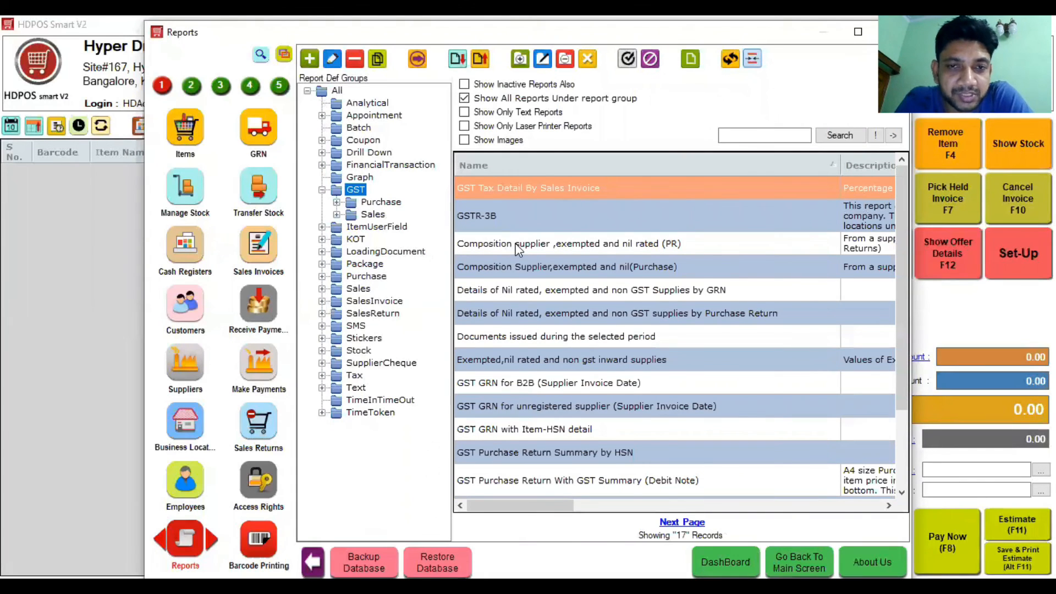
{"action": "left_click", "coordinate": [534, 217]}
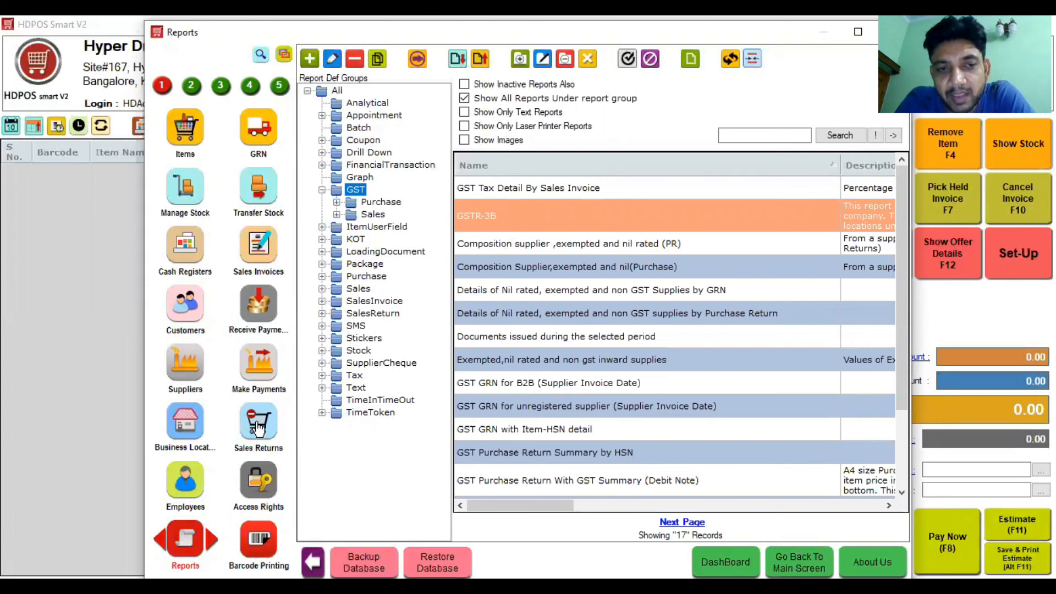
{"action": "left_click", "coordinate": [192, 87]}
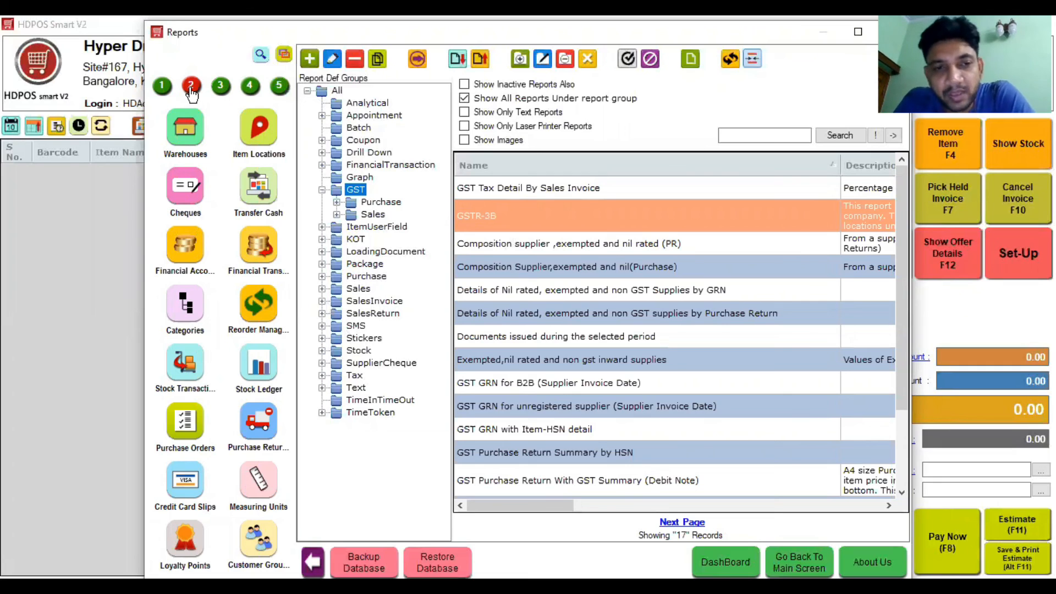
Step: Open a blank return from the three saved Purchase Returns, then cancel and close both windows
{"action": "left_click", "coordinate": [269, 427]}
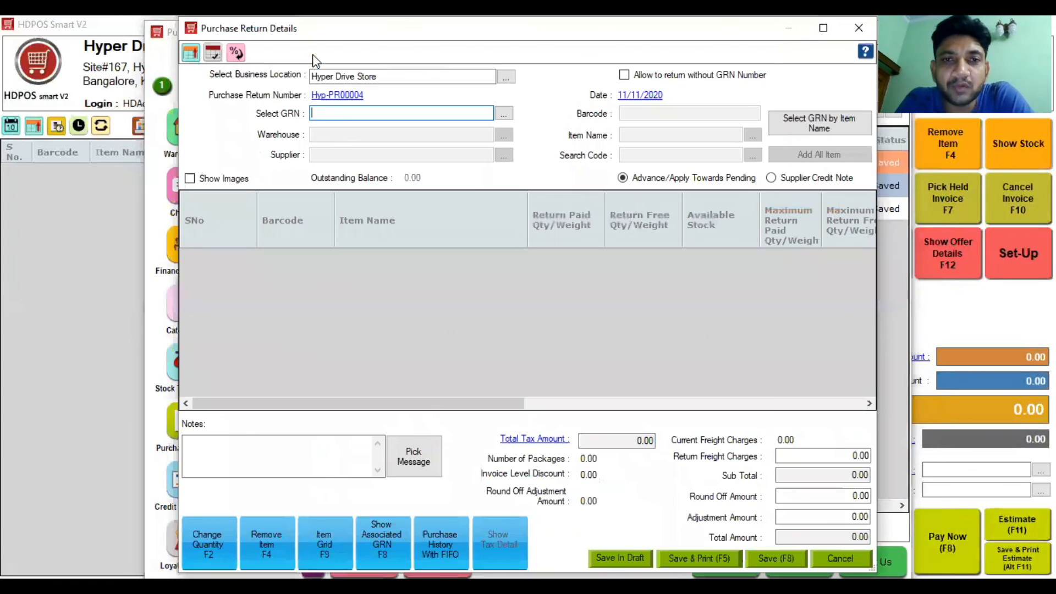
{"action": "left_click", "coordinate": [309, 58]}
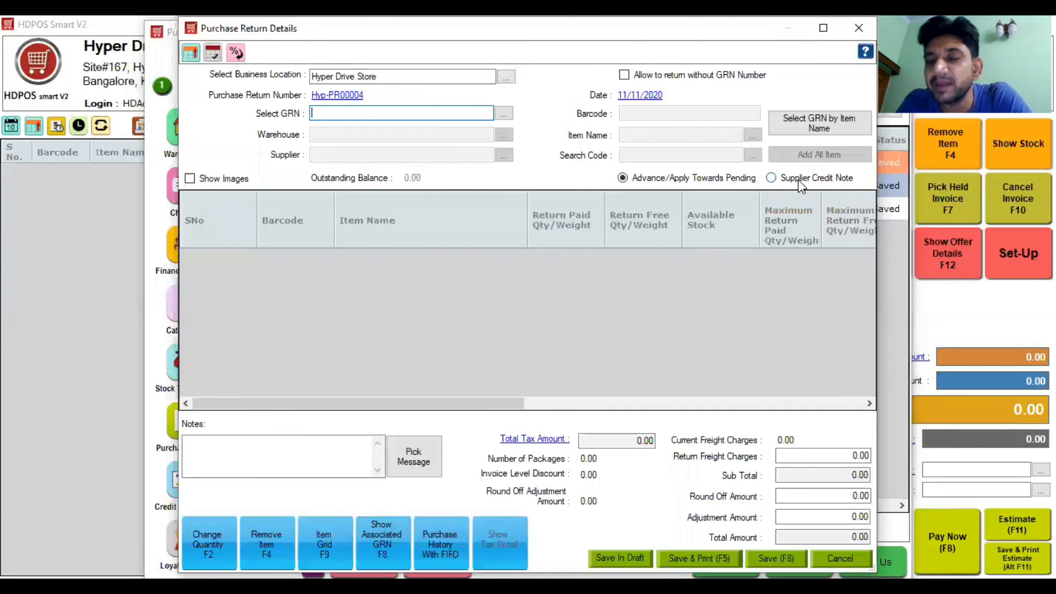
{"action": "left_click", "coordinate": [859, 29]}
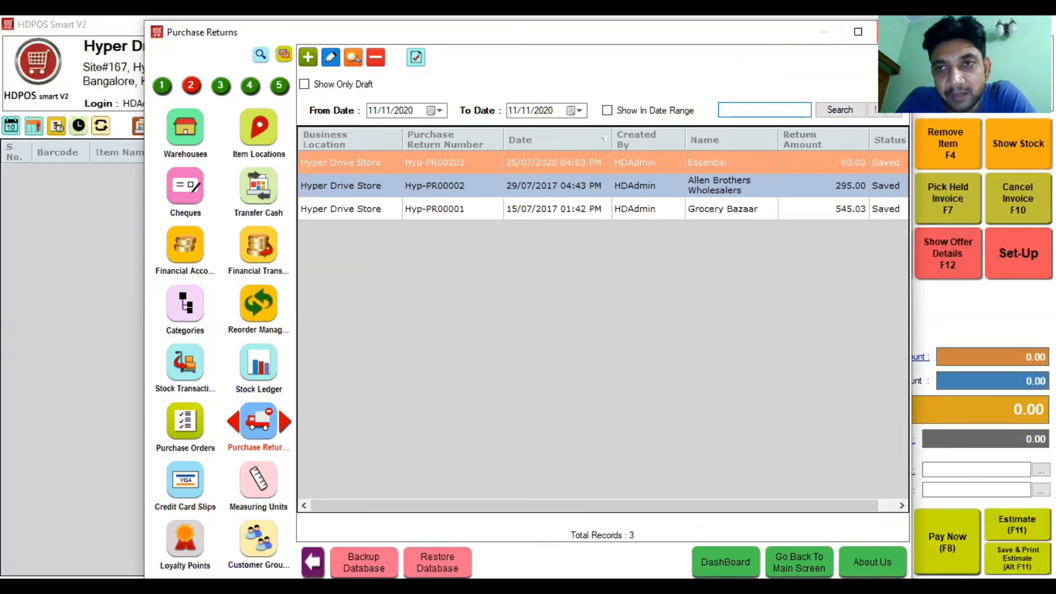
{"action": "left_click", "coordinate": [891, 31]}
Step: Enter the customer's name in Customer and pick them from the suggestions
{"action": "type", "text": "satya"}
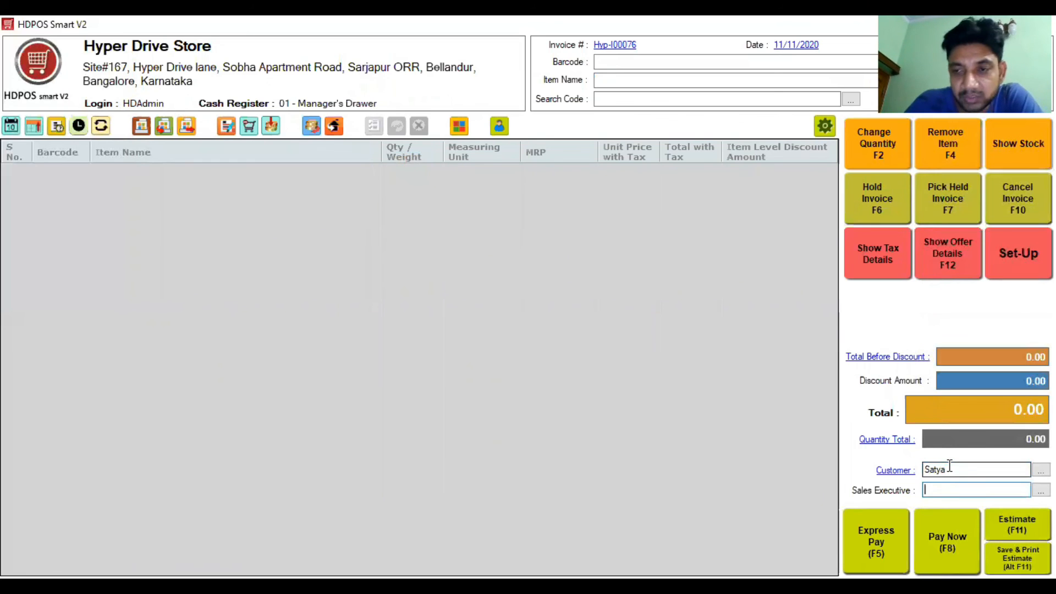
{"action": "key", "text": "BackSpace"}
{"action": "key", "text": "BackSpace"}
{"action": "type", "text": "ya"}
{"action": "key", "text": "Tab"}
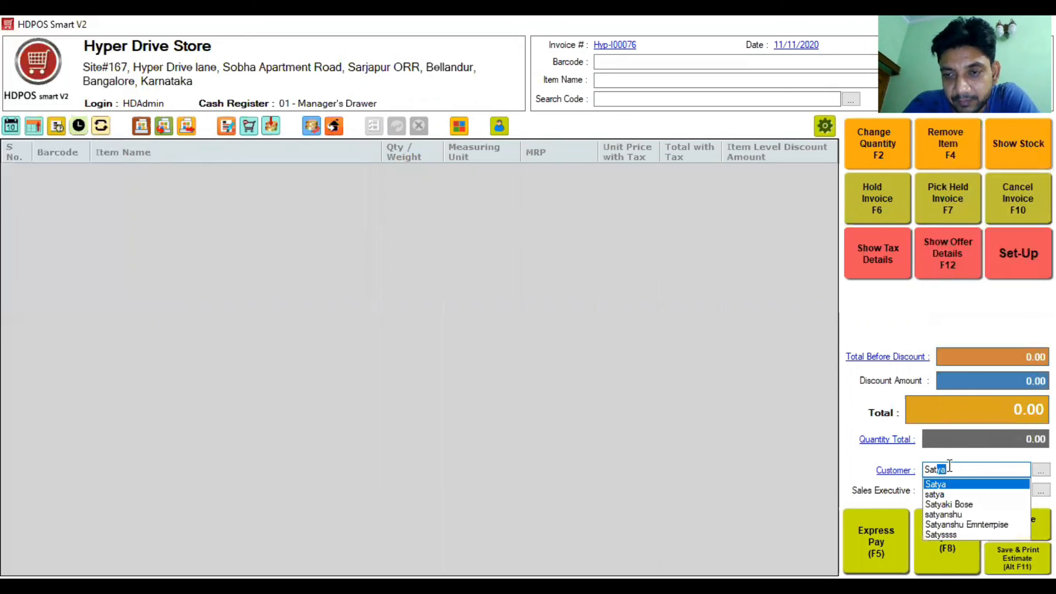
{"action": "left_click", "coordinate": [950, 504]}
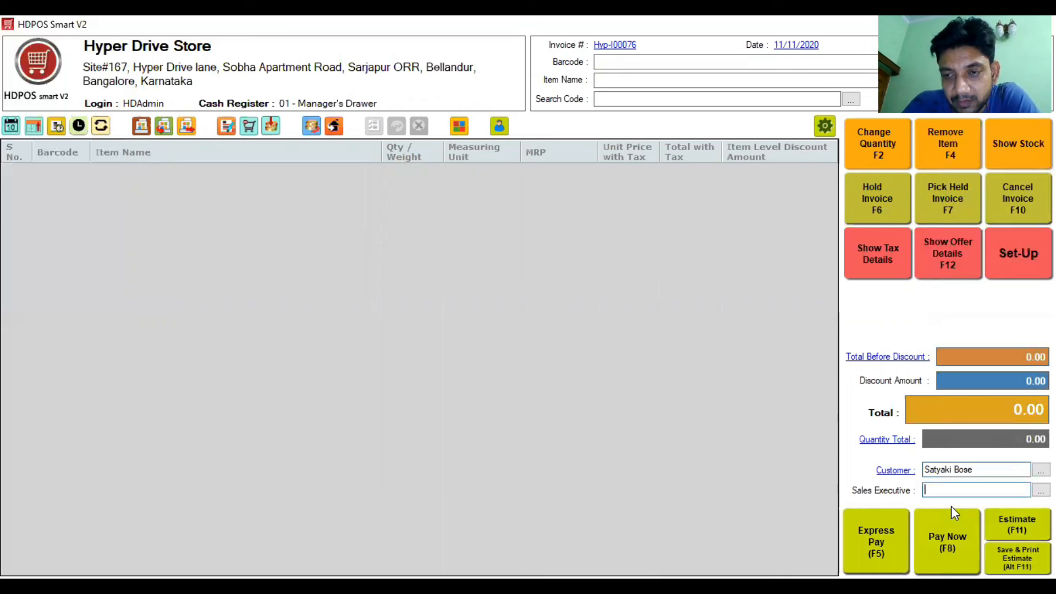
Step: Redeem the customer's 1,315 loyalty points as 13.15 store credit
{"action": "left_click", "coordinate": [894, 470]}
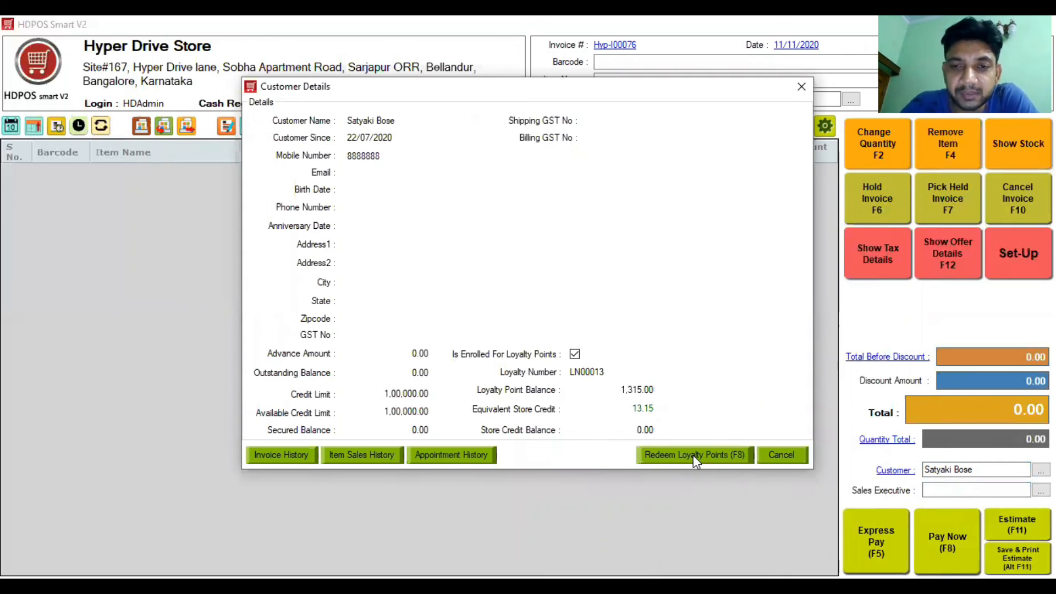
{"action": "left_click", "coordinate": [694, 454]}
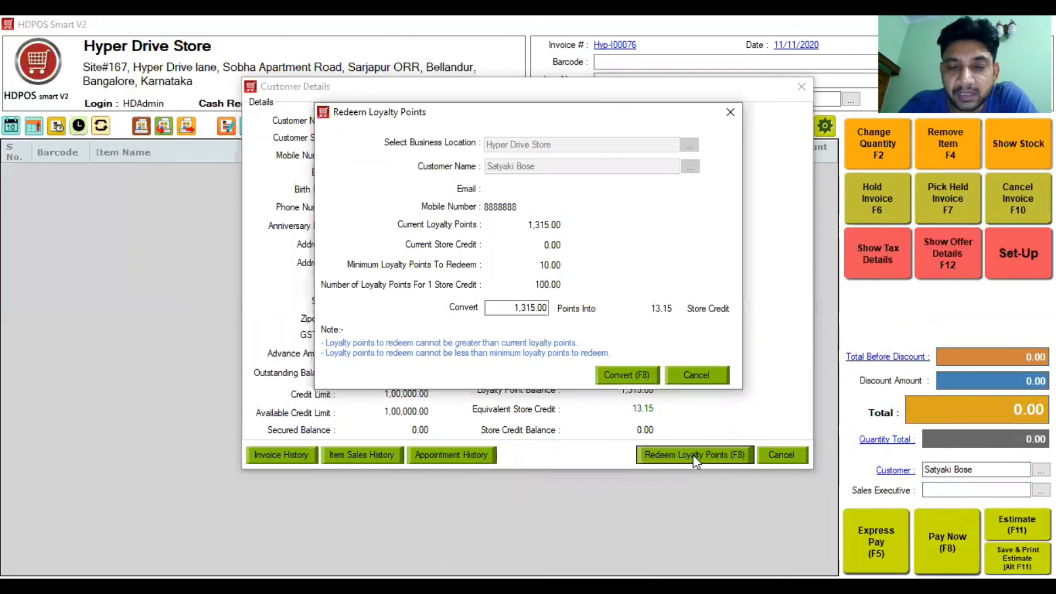
{"action": "left_click", "coordinate": [623, 374]}
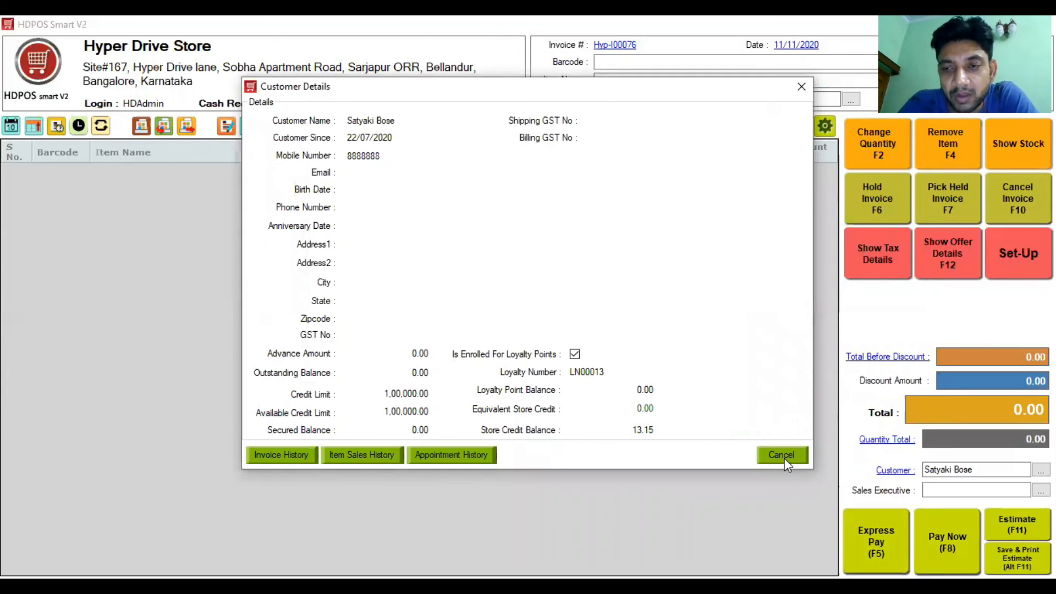
{"action": "left_click", "coordinate": [782, 455]}
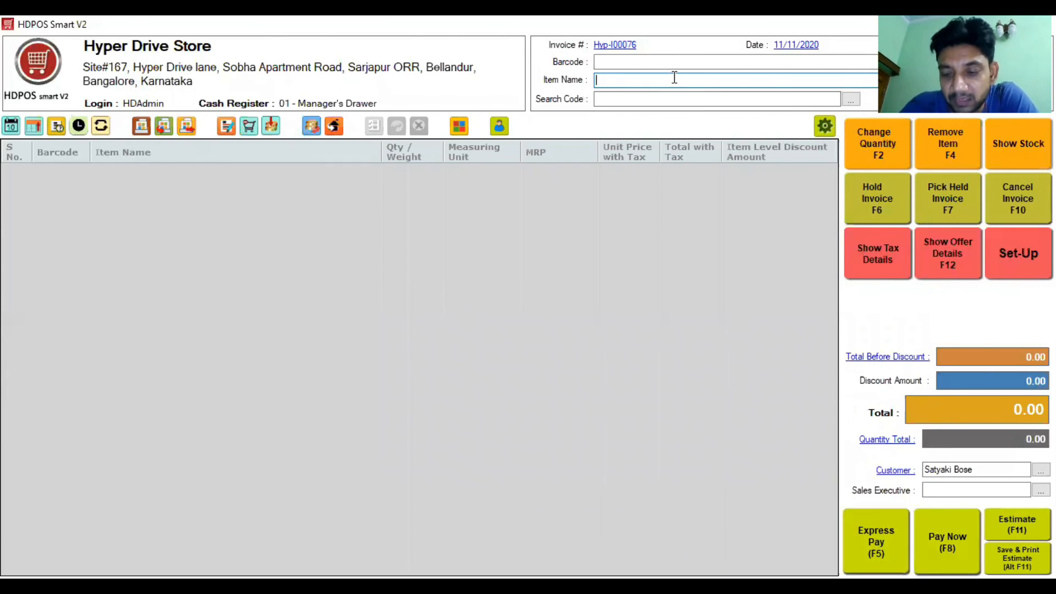
Step: Add Amul Pasturised Butter 100g (40.00) from the suggestions, confirm its batch, and bring up Pay Now
{"action": "key", "text": "Down"}
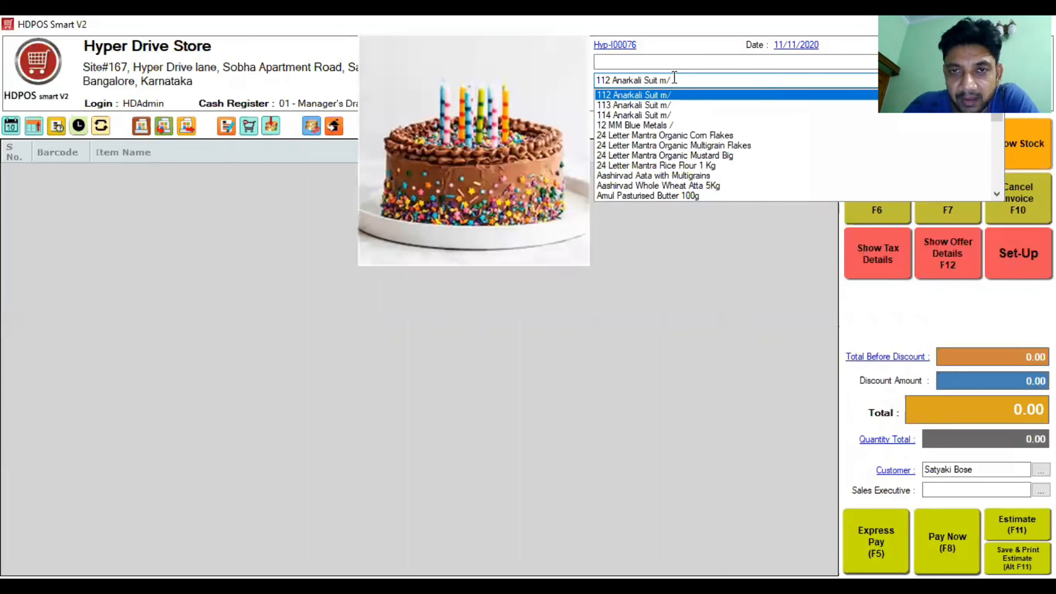
{"action": "key", "text": "Down"}
{"action": "key", "text": "Down"}
{"action": "key", "text": "Down"}
{"action": "key", "text": "Down"}
{"action": "key", "text": "Down"}
{"action": "key", "text": "Down"}
{"action": "key", "text": "Down"}
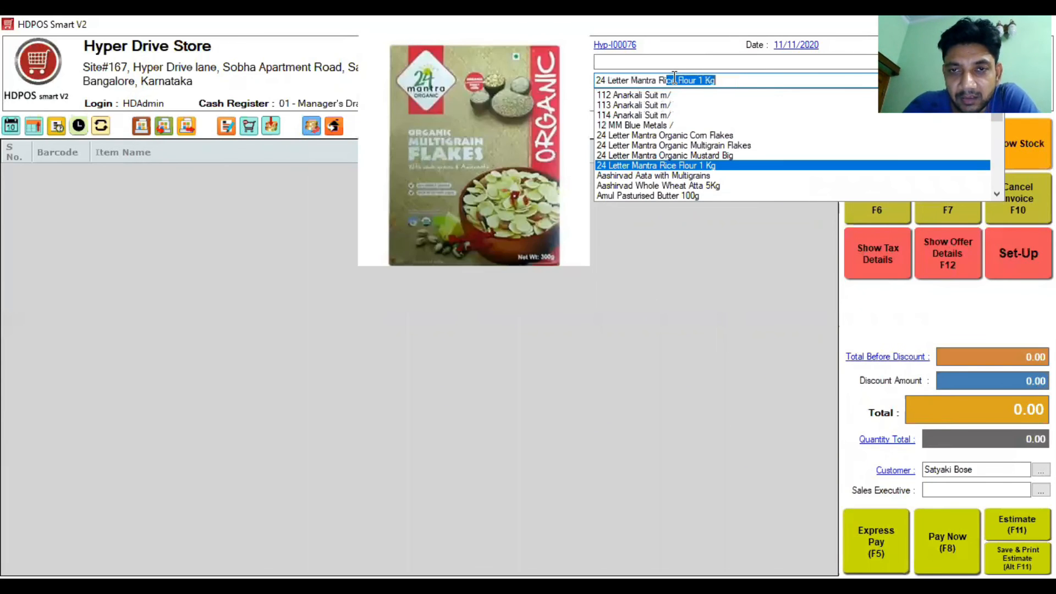
{"action": "key", "text": "Down"}
{"action": "key", "text": "Down"}
{"action": "key", "text": "Down"}
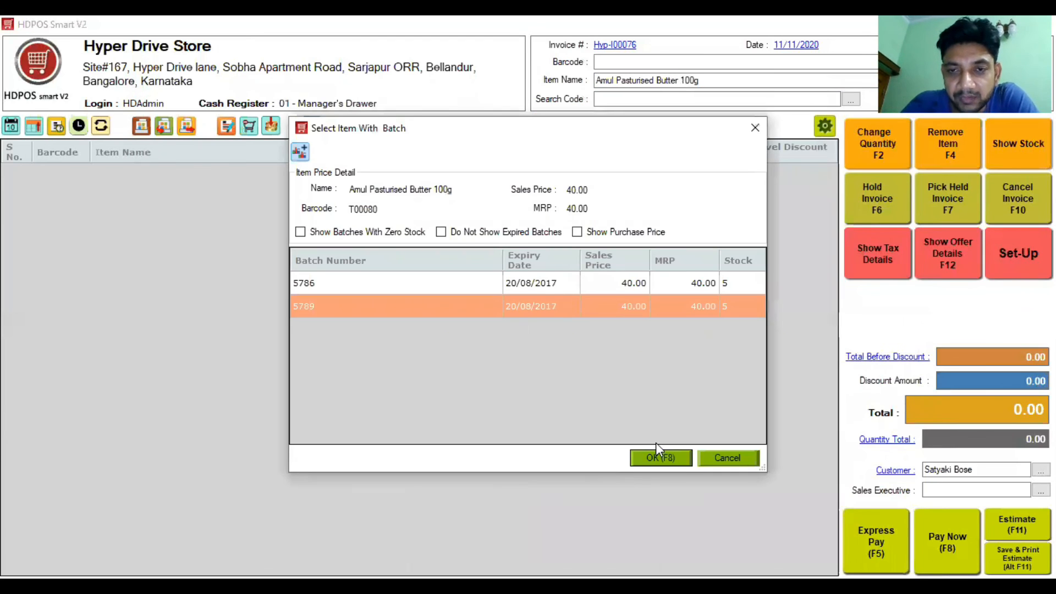
{"action": "left_click", "coordinate": [659, 456]}
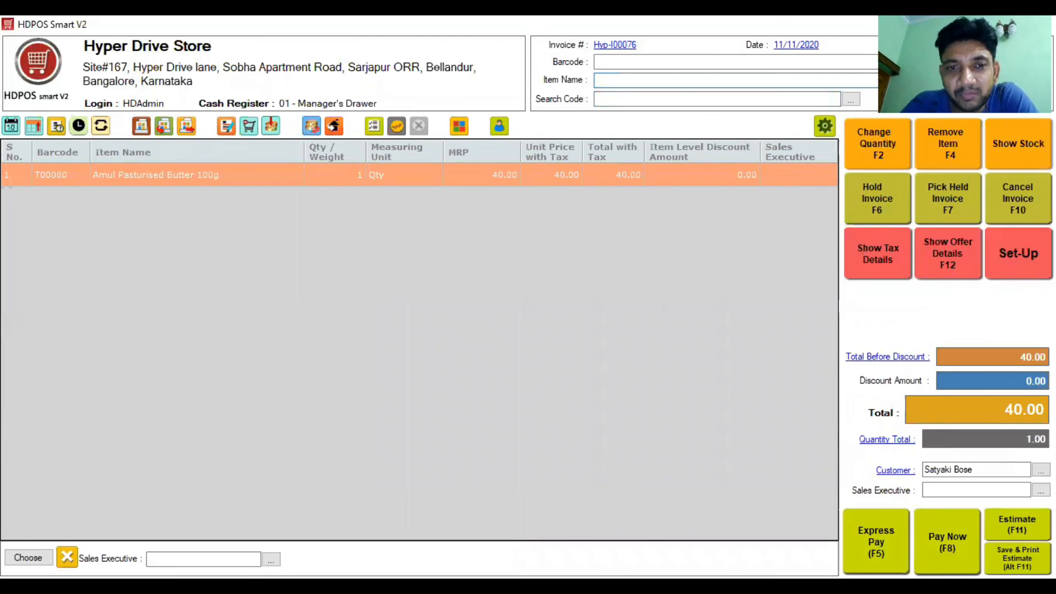
{"action": "key", "text": "F8"}
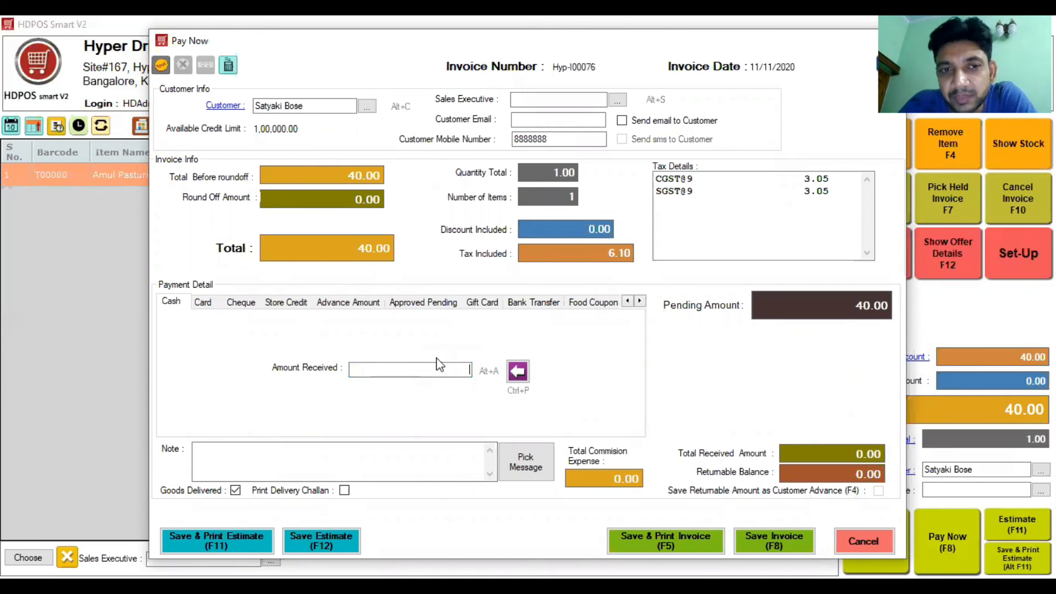
Step: Pay 10.00 from store credit and the remaining 30.00 in cash, then close the payment dialog
{"action": "left_click", "coordinate": [282, 306]}
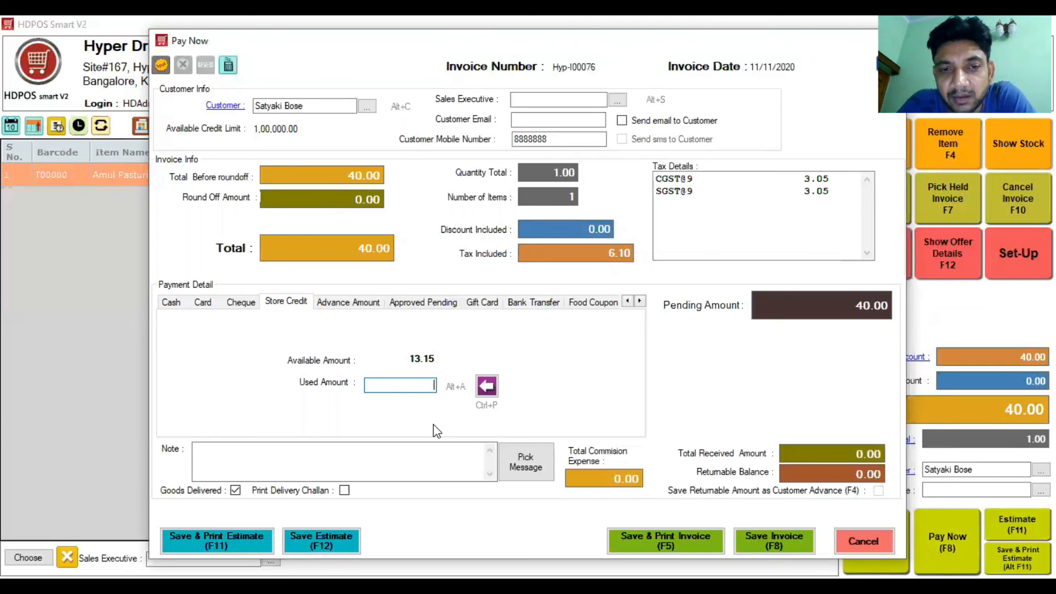
{"action": "type", "text": "10"}
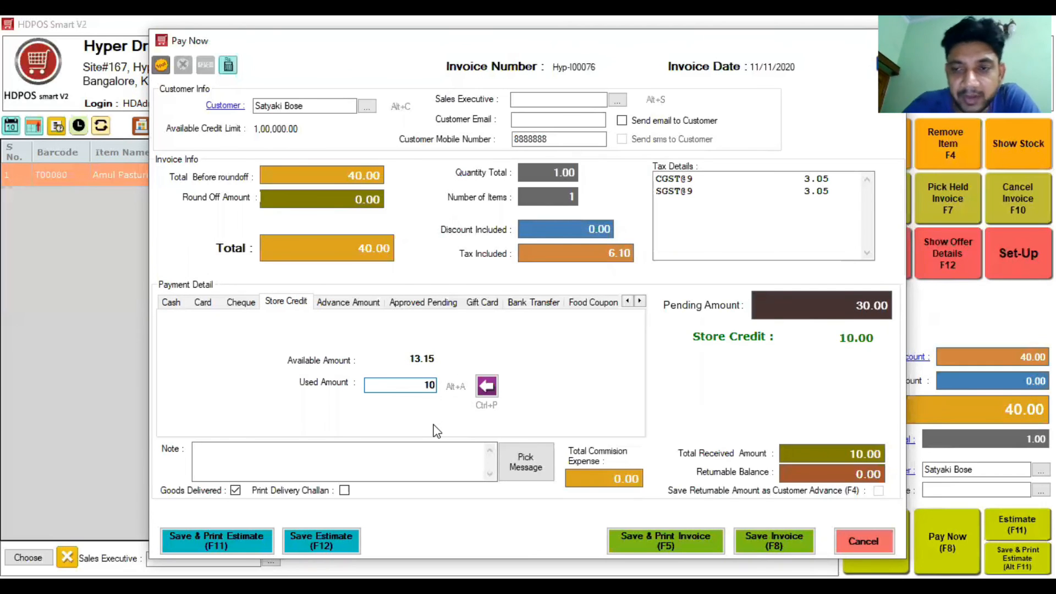
{"action": "left_click", "coordinate": [174, 303]}
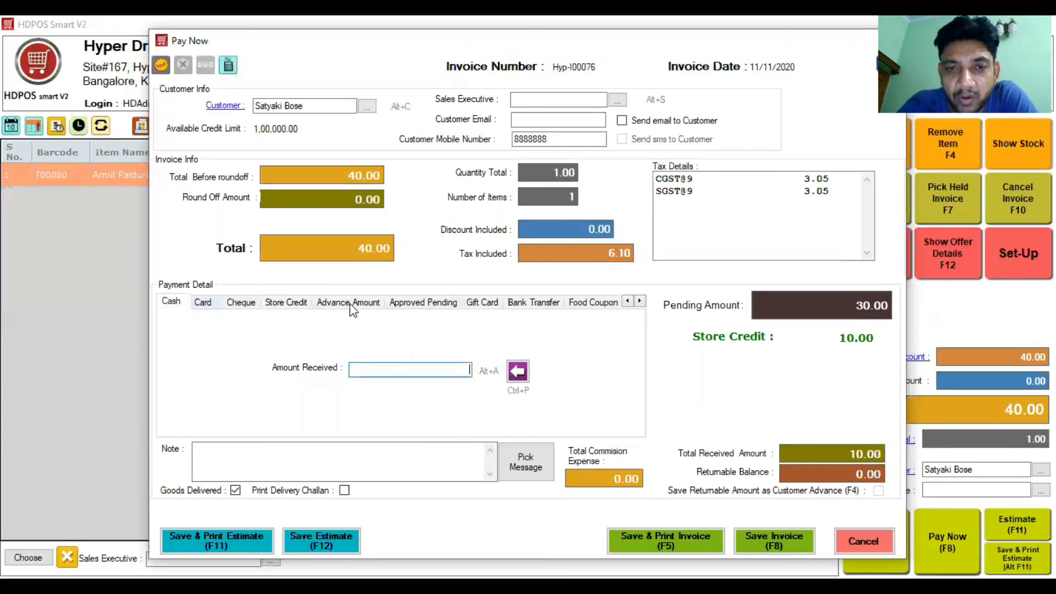
{"action": "left_click", "coordinate": [520, 370]}
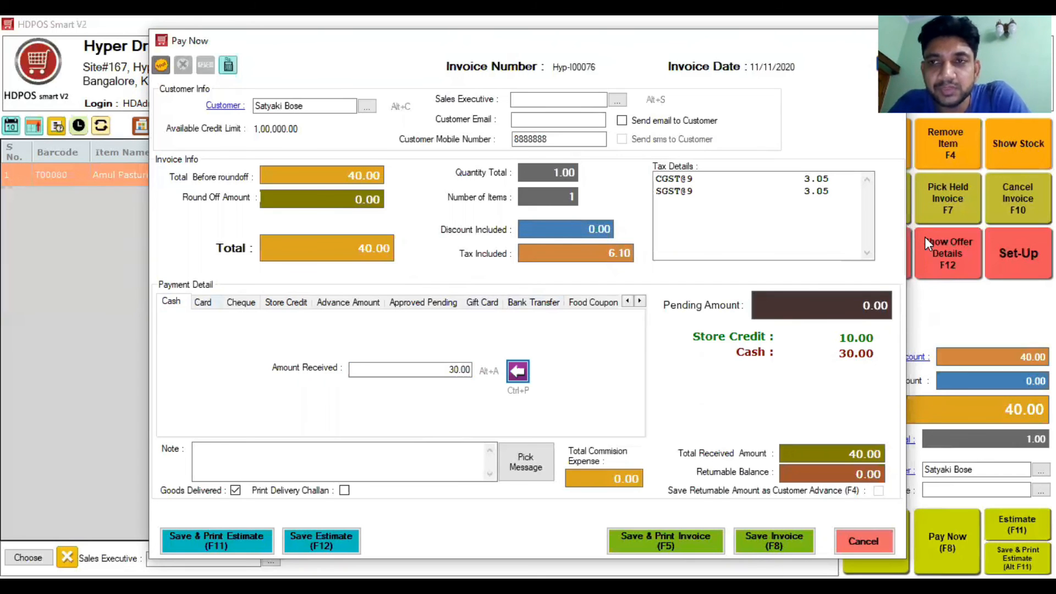
{"action": "left_click", "coordinate": [893, 41]}
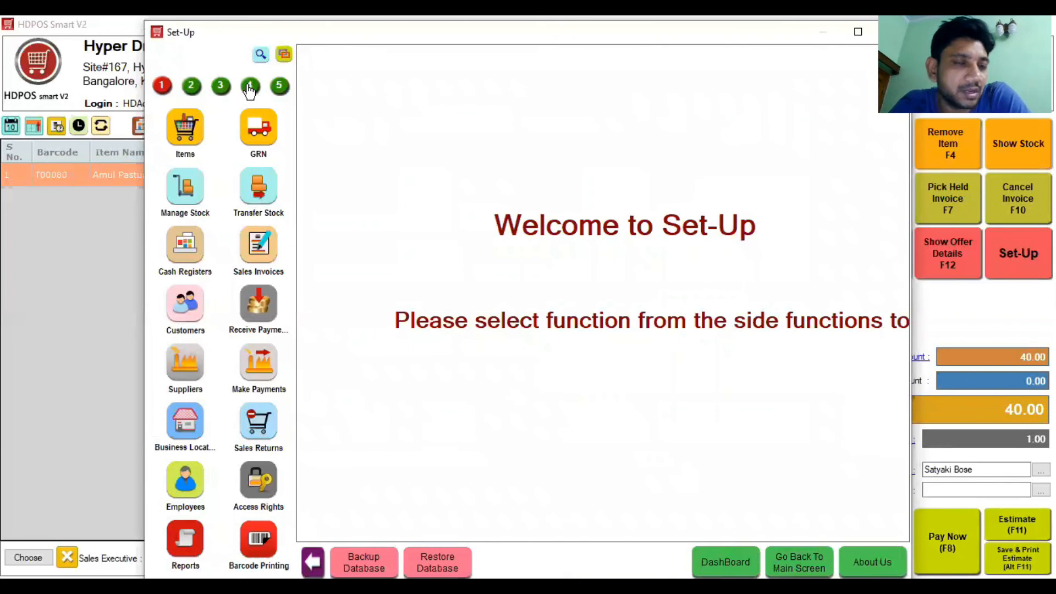
Step: Open Event Logs from the fourth page of Set-Up modules
{"action": "left_click", "coordinate": [250, 87]}
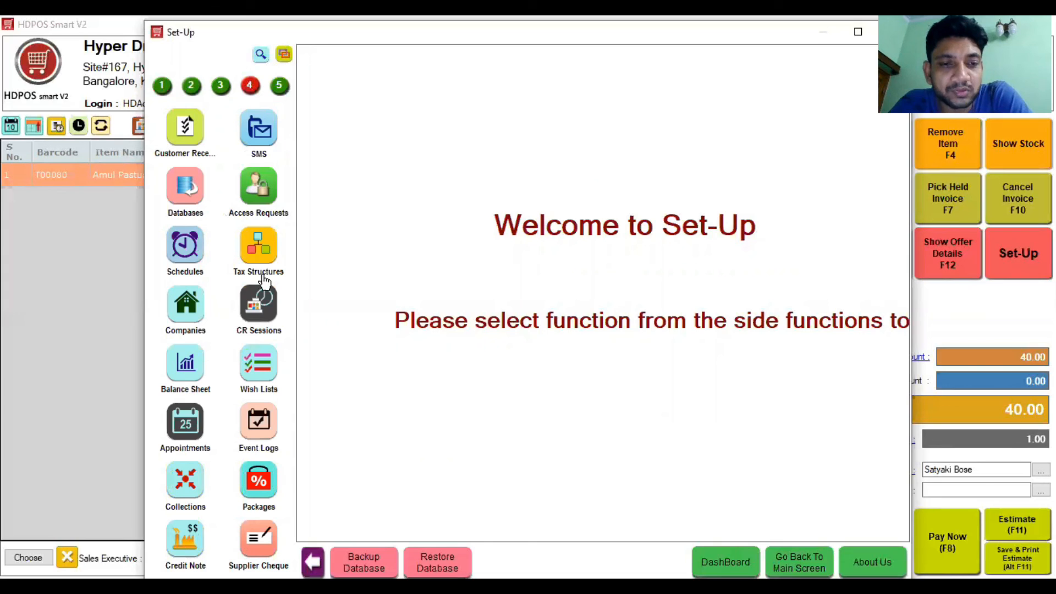
{"action": "left_click", "coordinate": [259, 434]}
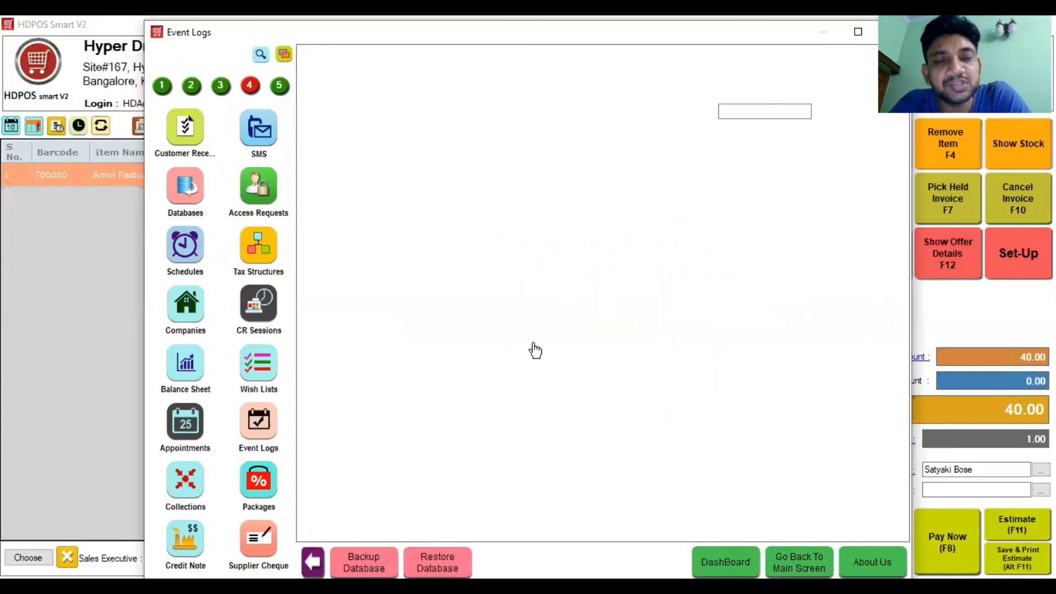